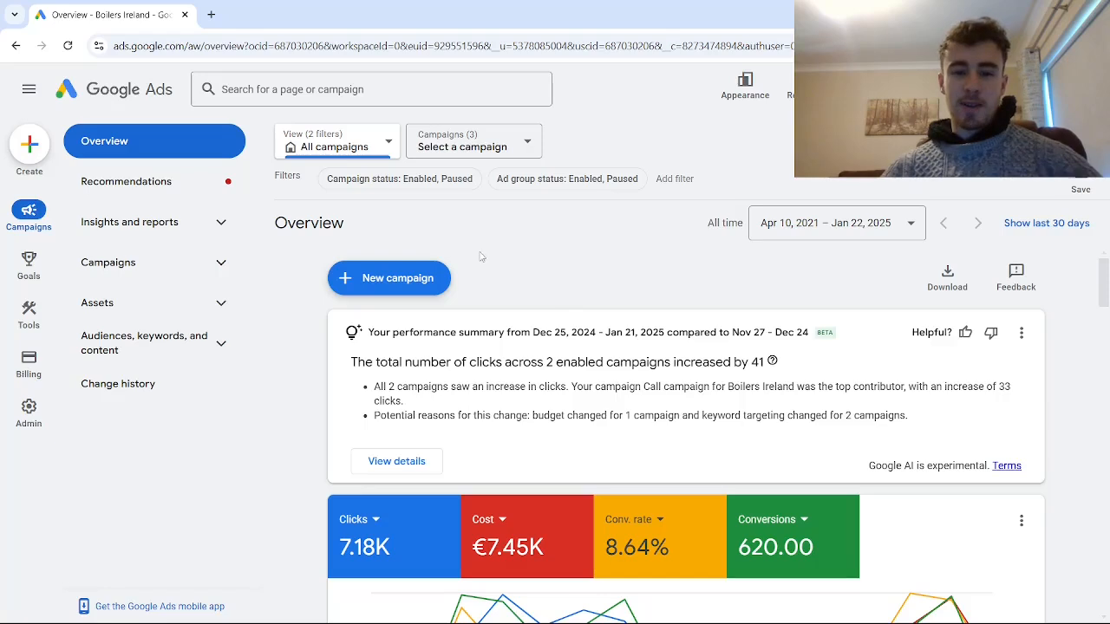
- Start a new campaign with the Leads objective and keep the account-default conversion goals
click(388, 281)
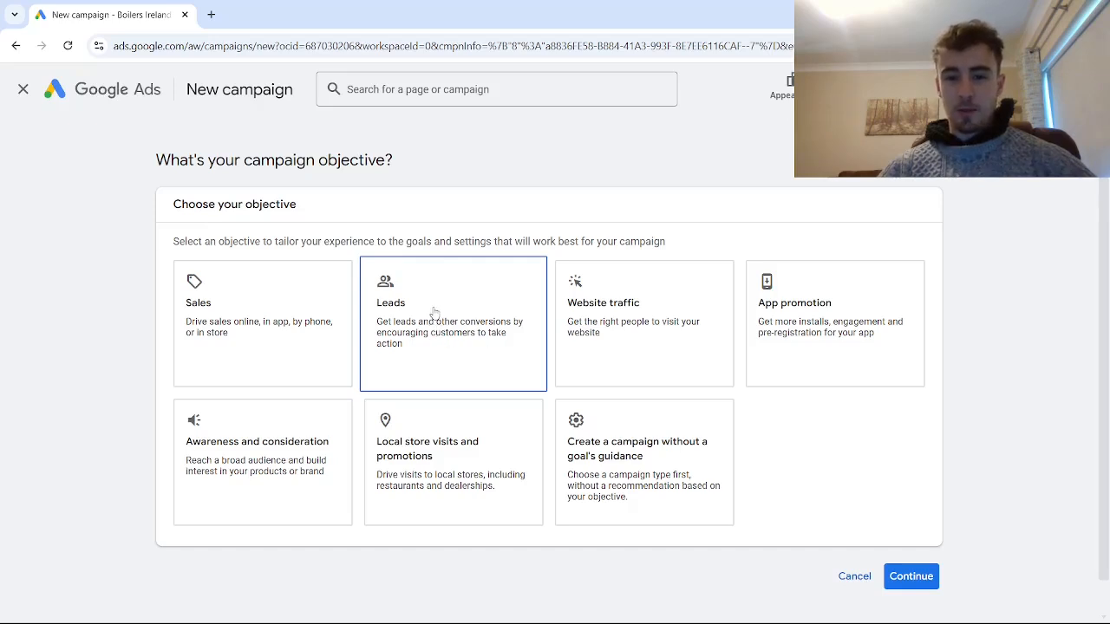
click(434, 312)
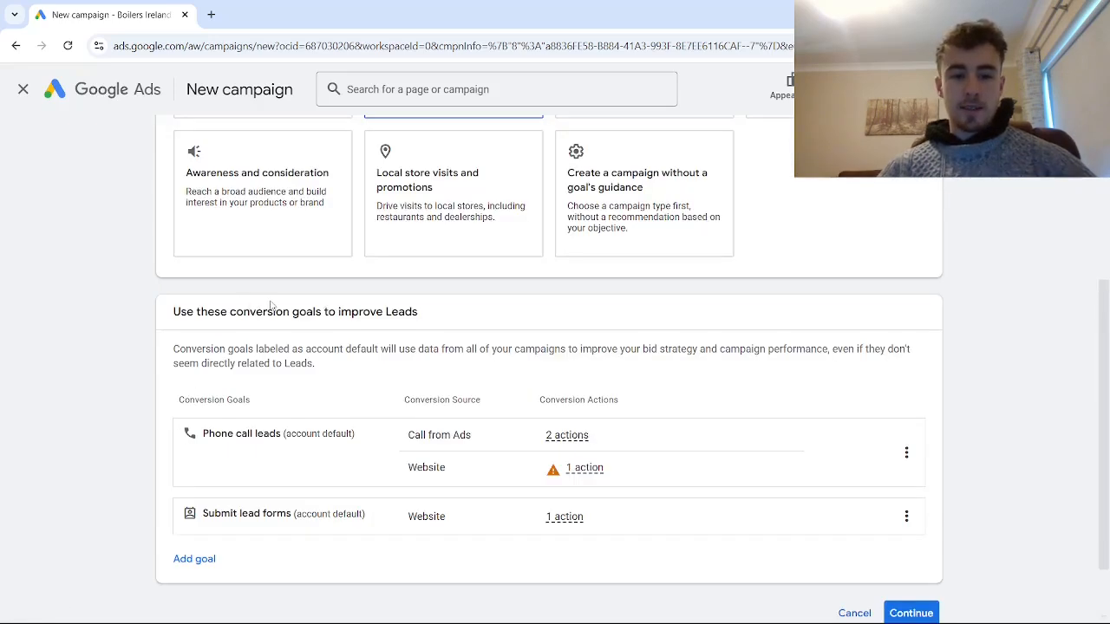
scroll(478, 322, down, 1)
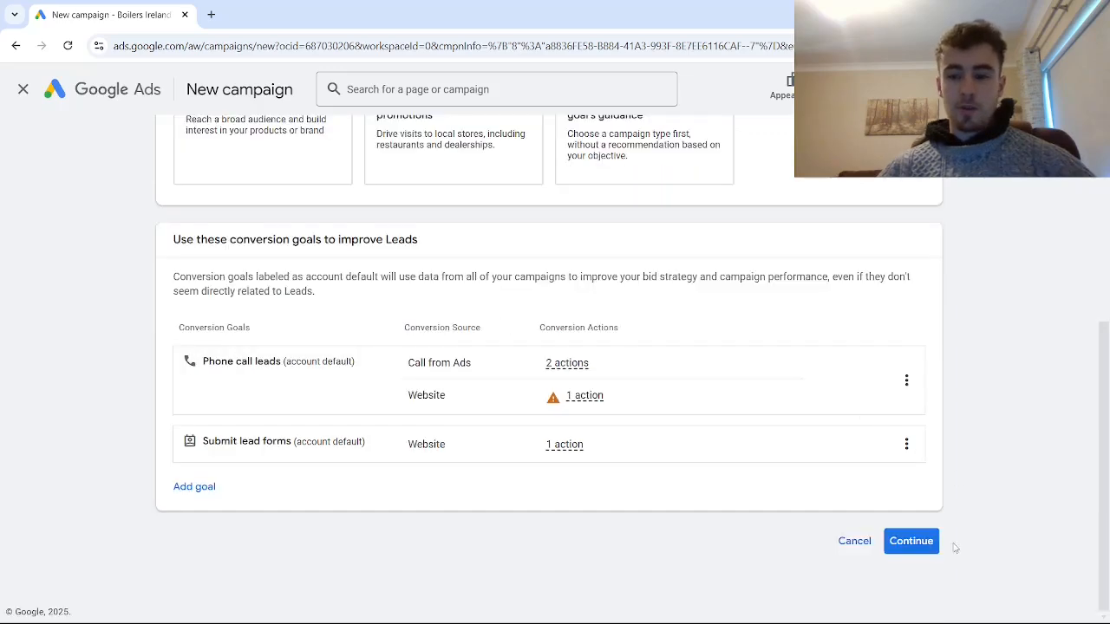
click(921, 544)
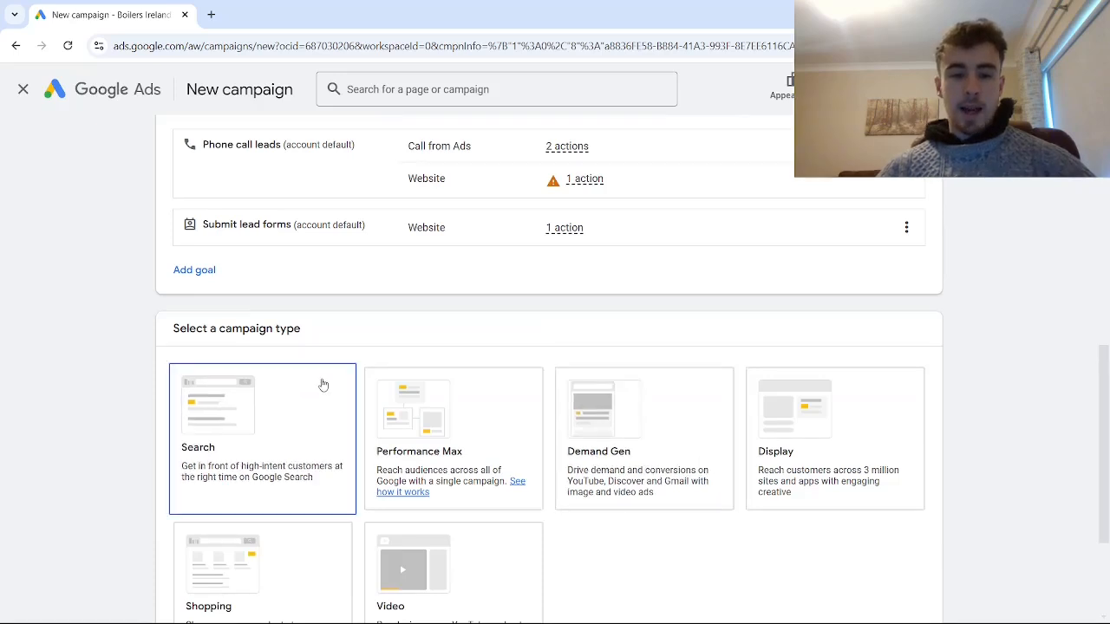
- Choose Search as the campaign type and select phone calls as the way to reach the goal
scroll(322, 384, down, 1)
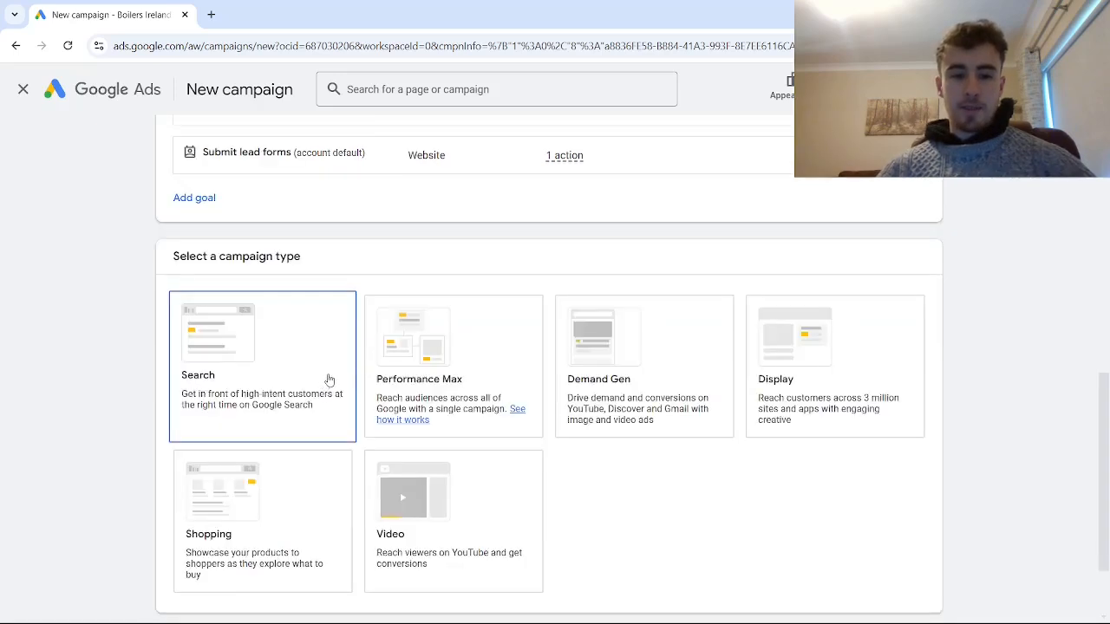
click(256, 368)
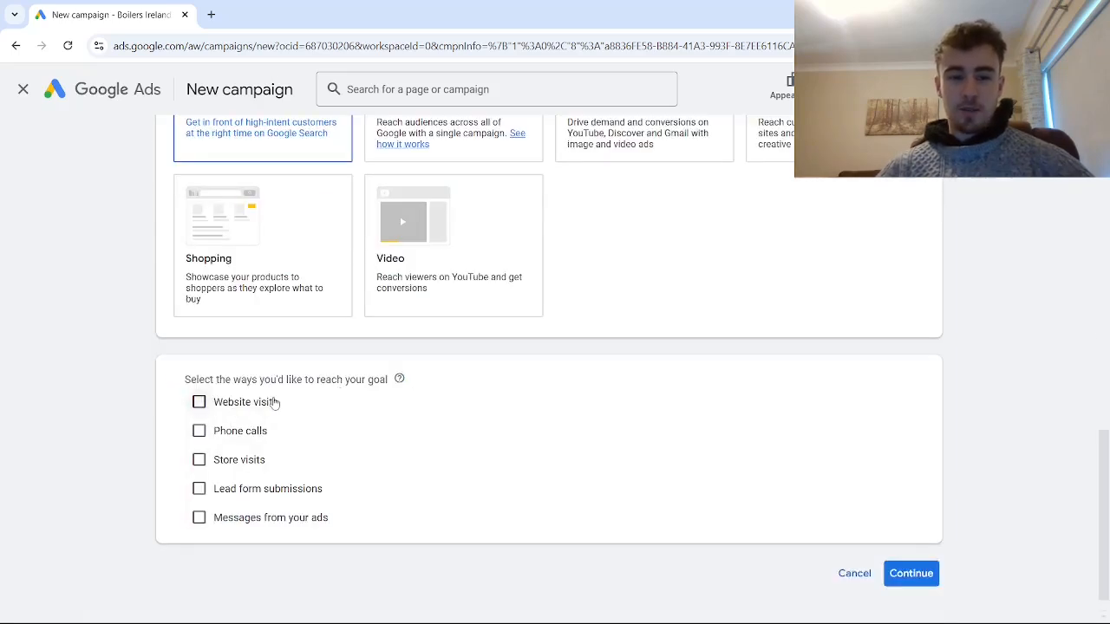
click(200, 430)
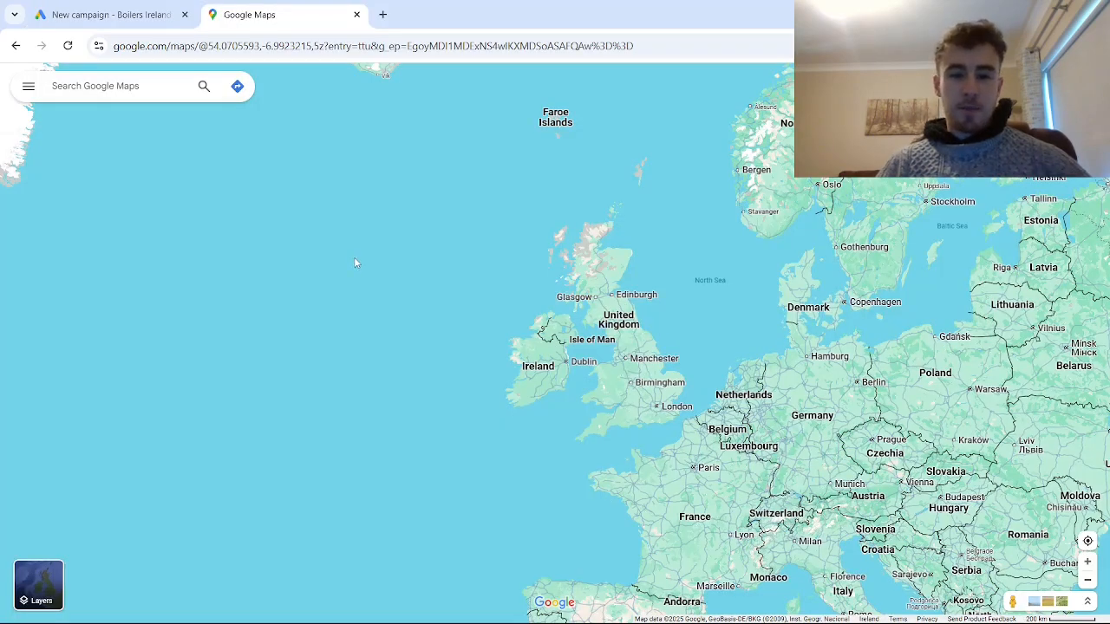
- In Google Maps, search for "plumber near Manchester, UK" and copy the phone number of JB Plumbing and Heating
click(97, 96)
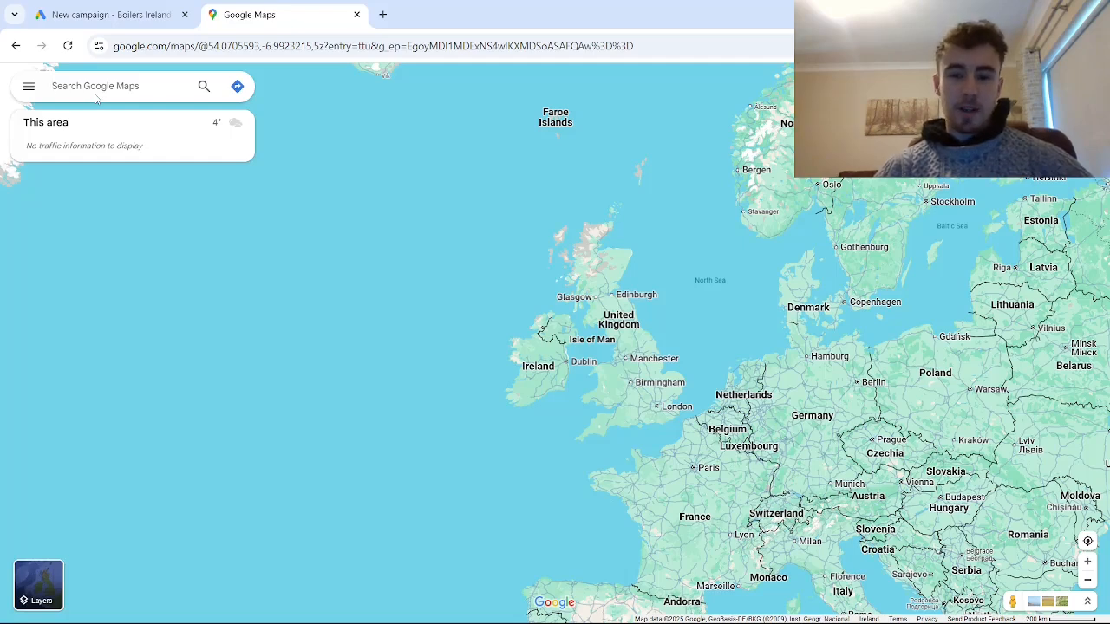
text(plumbe)
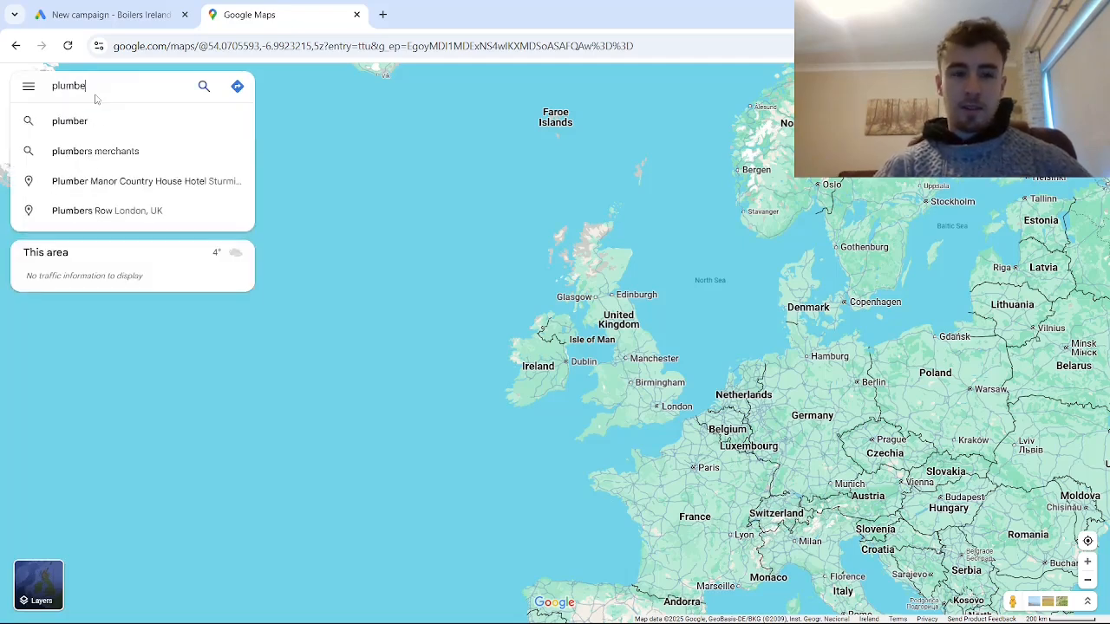
text(r near manc)
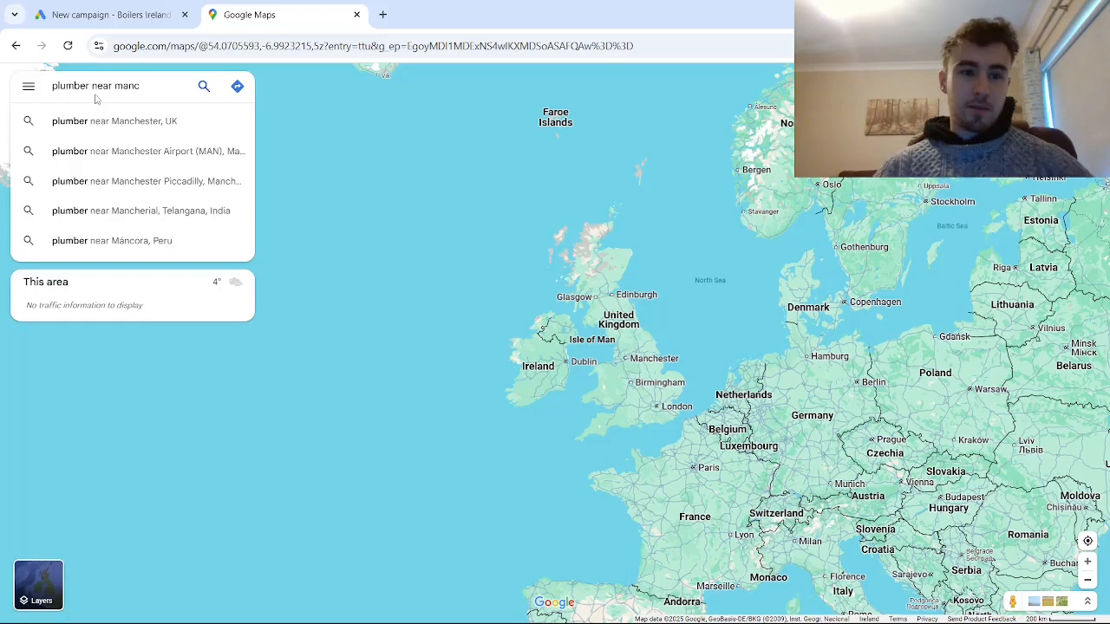
click(91, 122)
click(115, 275)
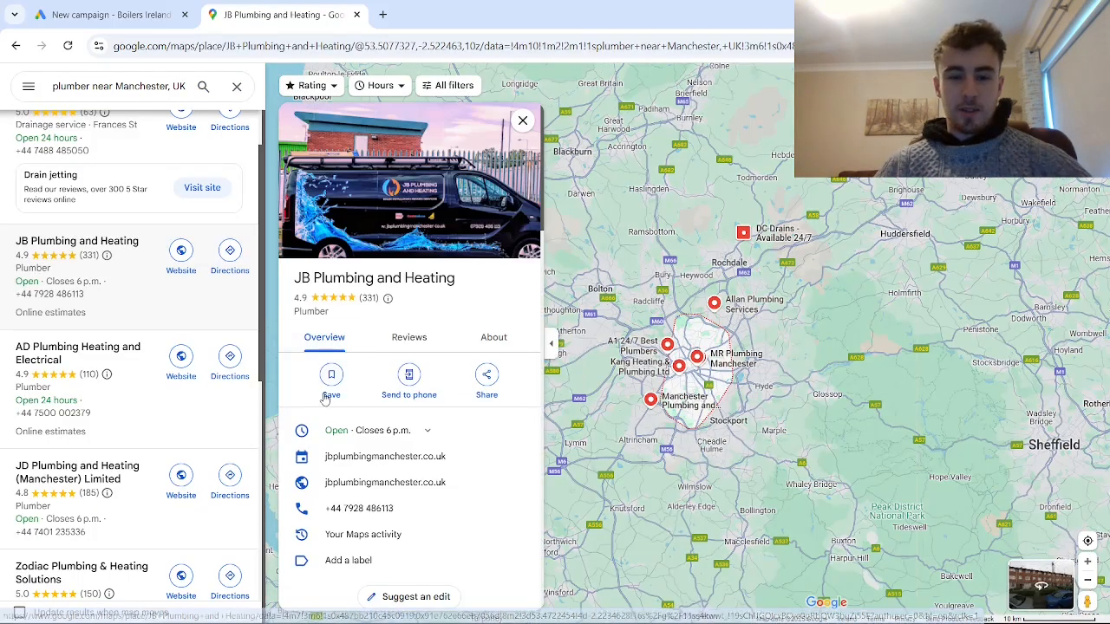
scroll(329, 400, down, 3)
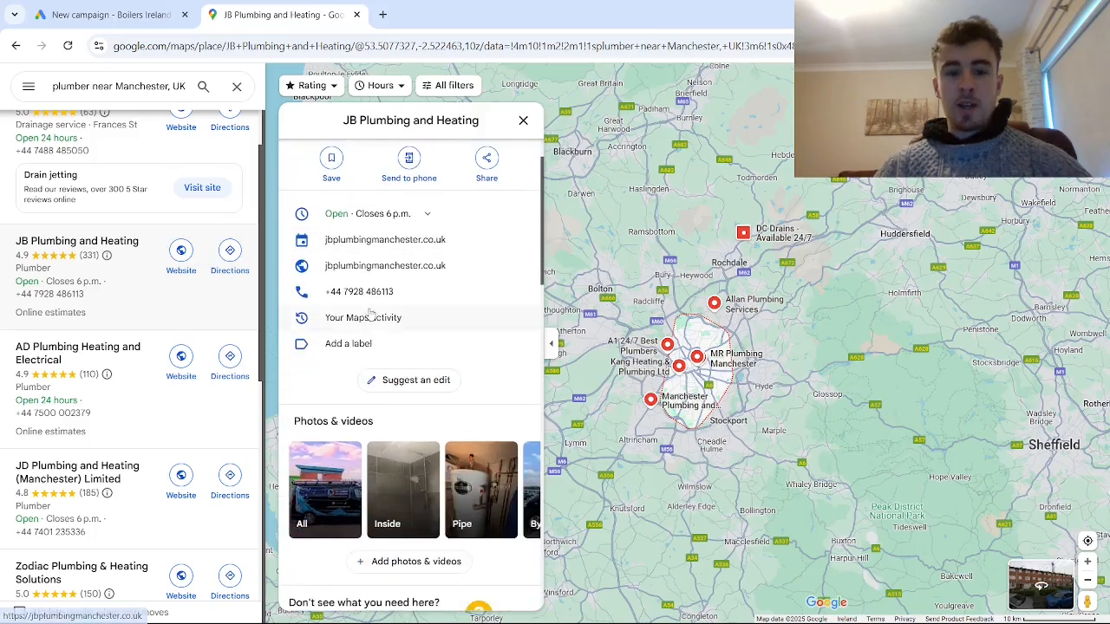
click(494, 291)
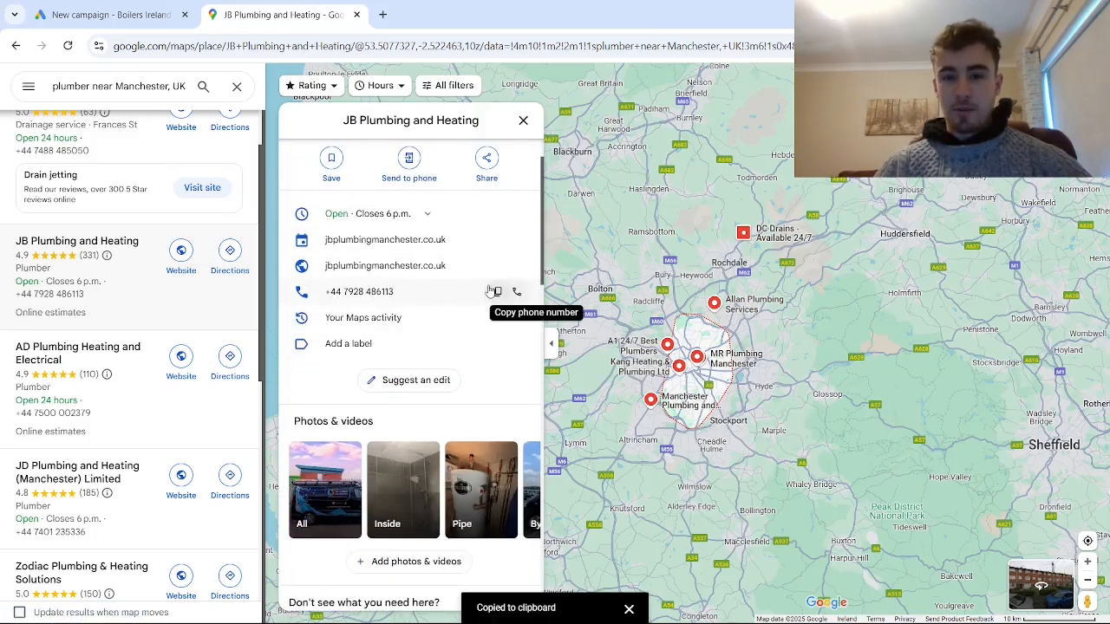
- Back in the Google Ads campaign, set the phone country to United Kingdom, paste the business phone number and continue
click(98, 10)
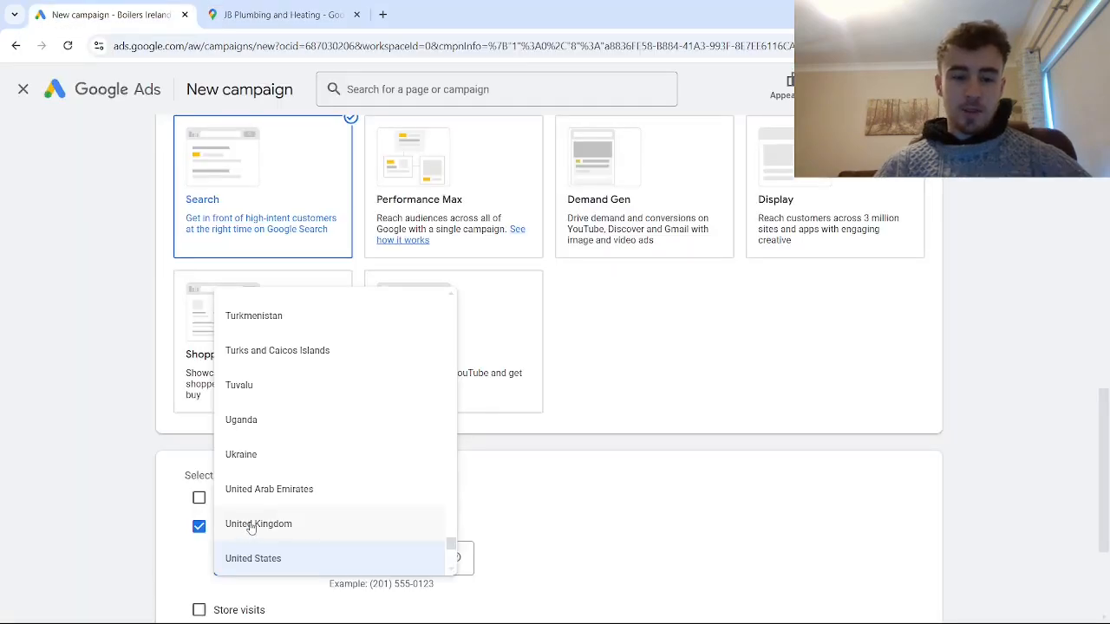
click(252, 525)
scroll(376, 511, down, 1)
click(384, 498)
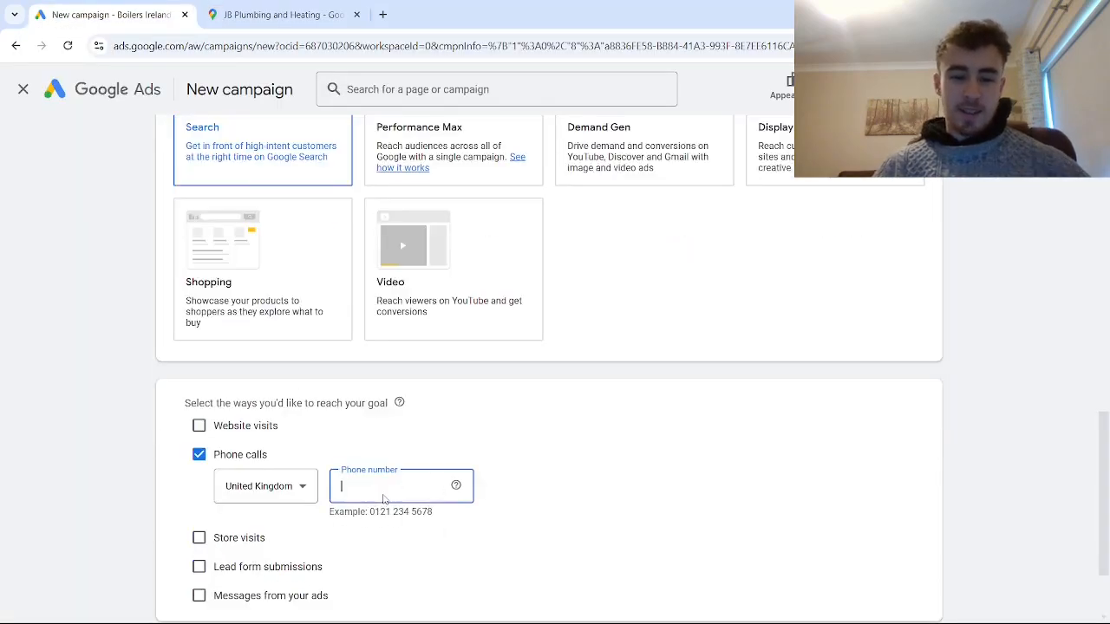
key(ctrl+v)
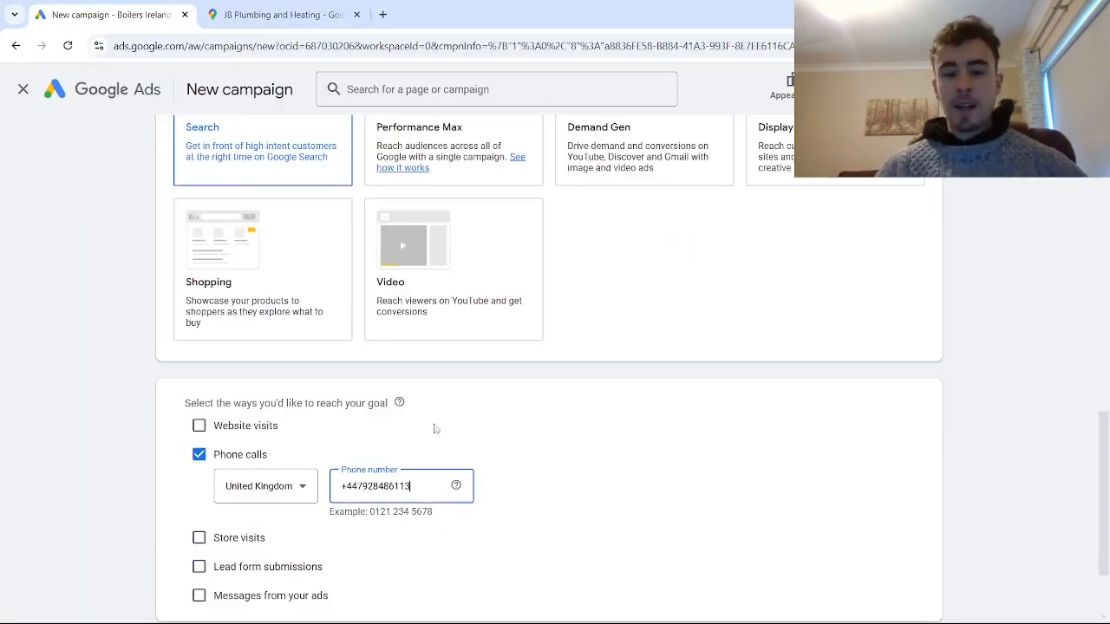
scroll(453, 447, down, 3)
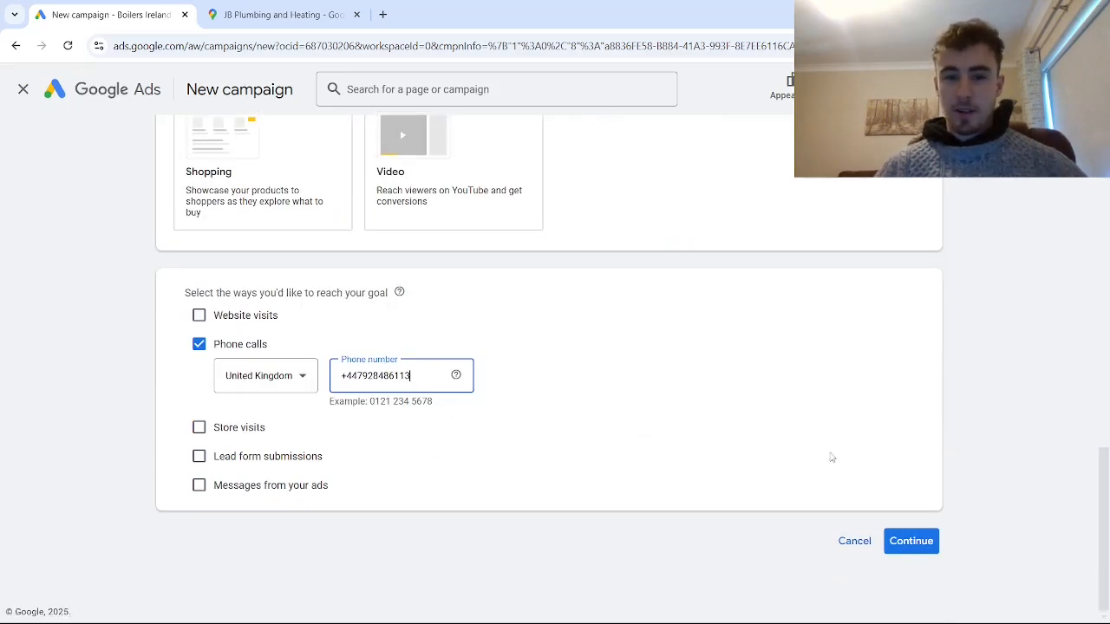
click(912, 550)
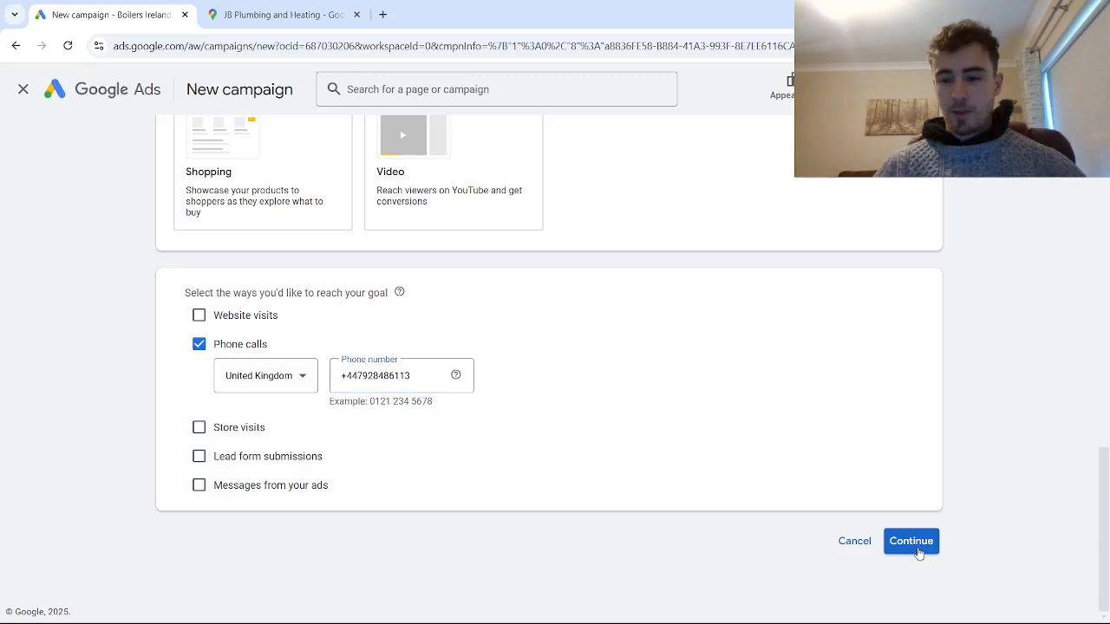
- Name the campaign "Call campaign for video" and continue to the bidding settings
scroll(832, 495, down, 3)
drag(251, 451, 165, 456)
key(BackSpace)
text(Call)
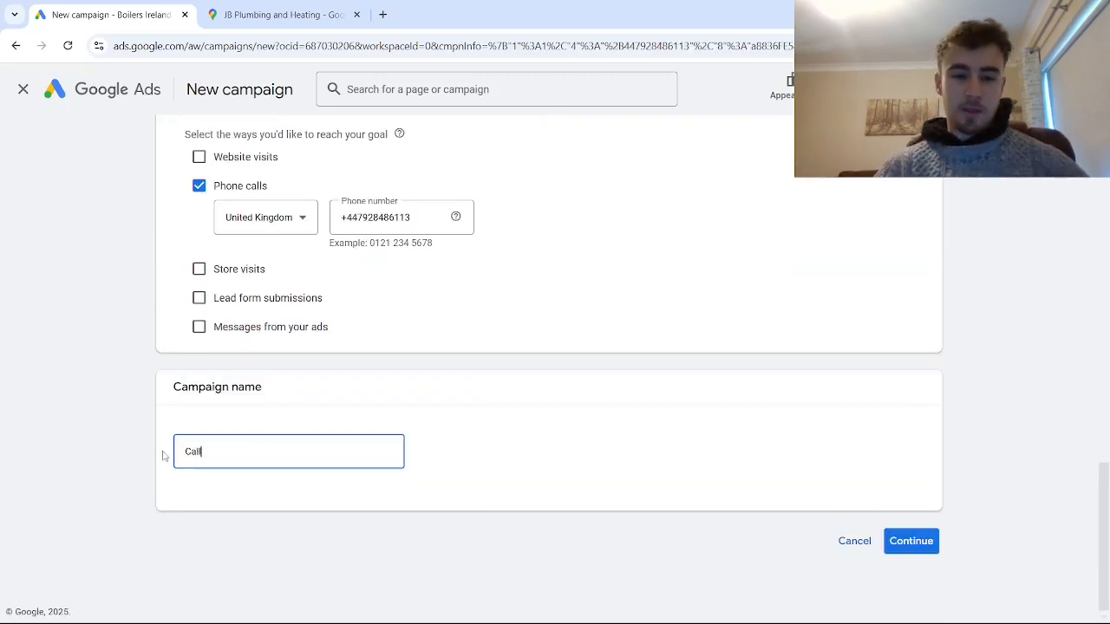
text( campagn)
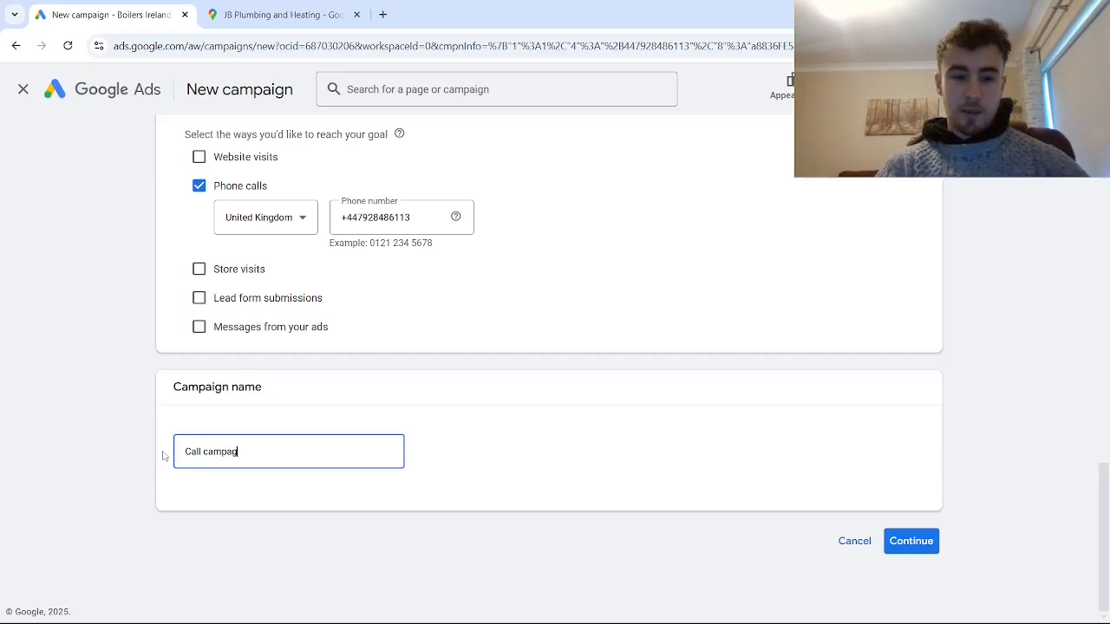
key(BackSpace)
key(BackSpace)
text(ign for video)
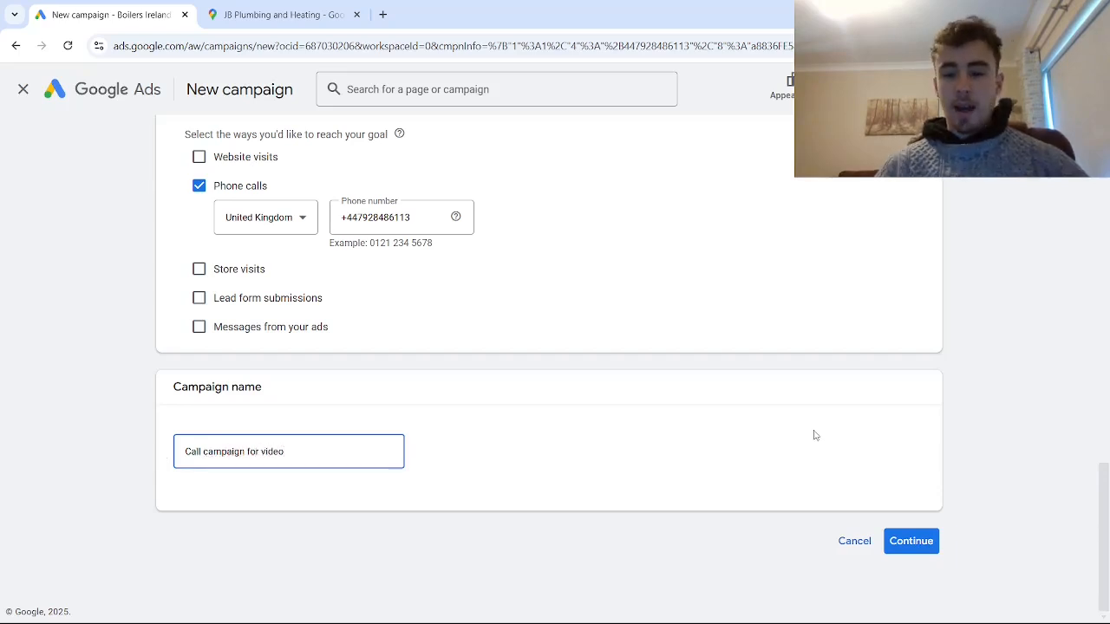
click(907, 543)
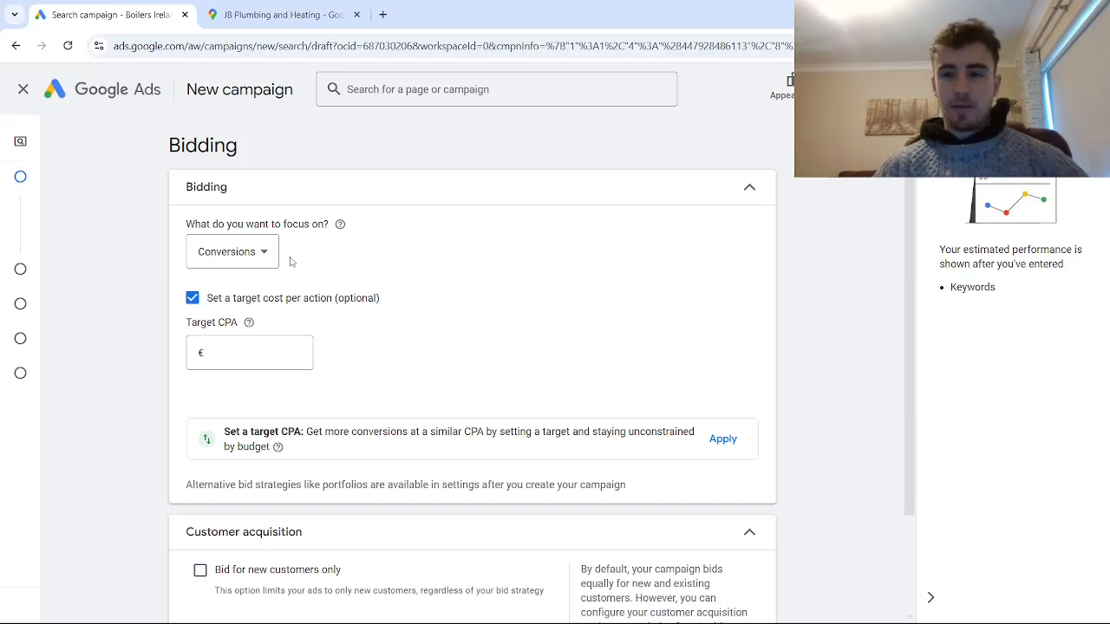
- Set the campaign's bidding focus to Clicks
click(258, 254)
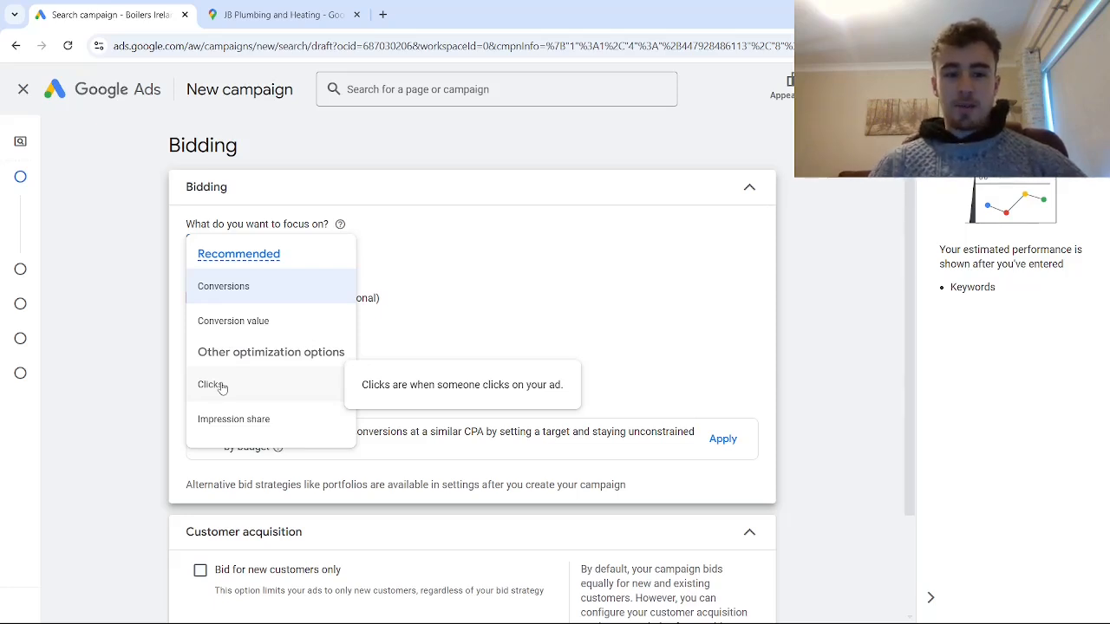
click(243, 388)
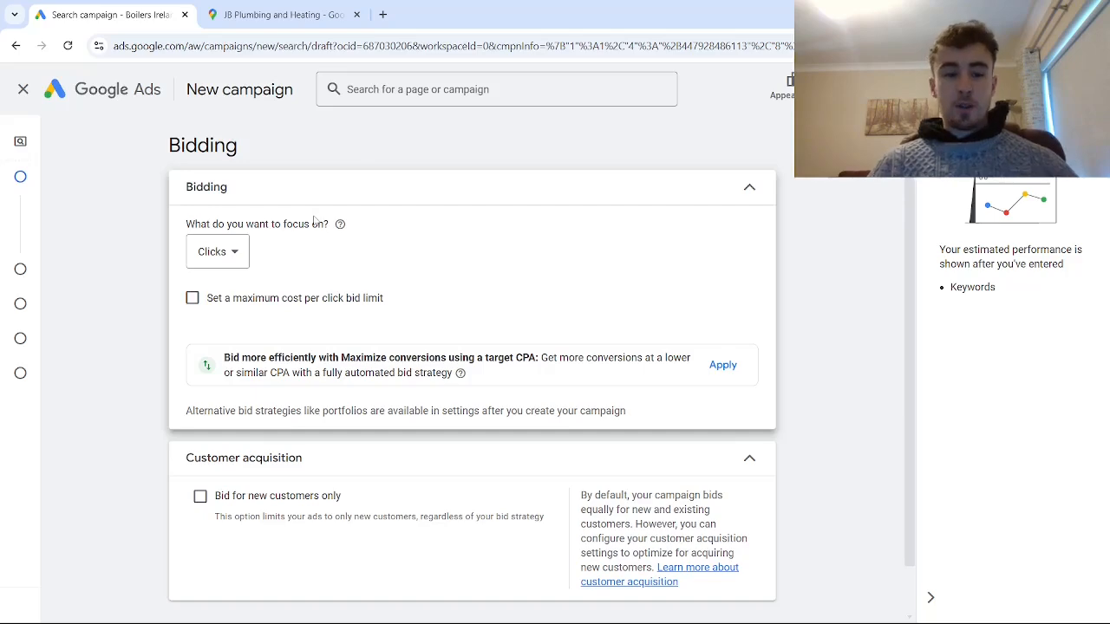
- Open Google Ads in a new browser tab, sign in and select the Boilers Ireland account
click(382, 15)
text(google ads)
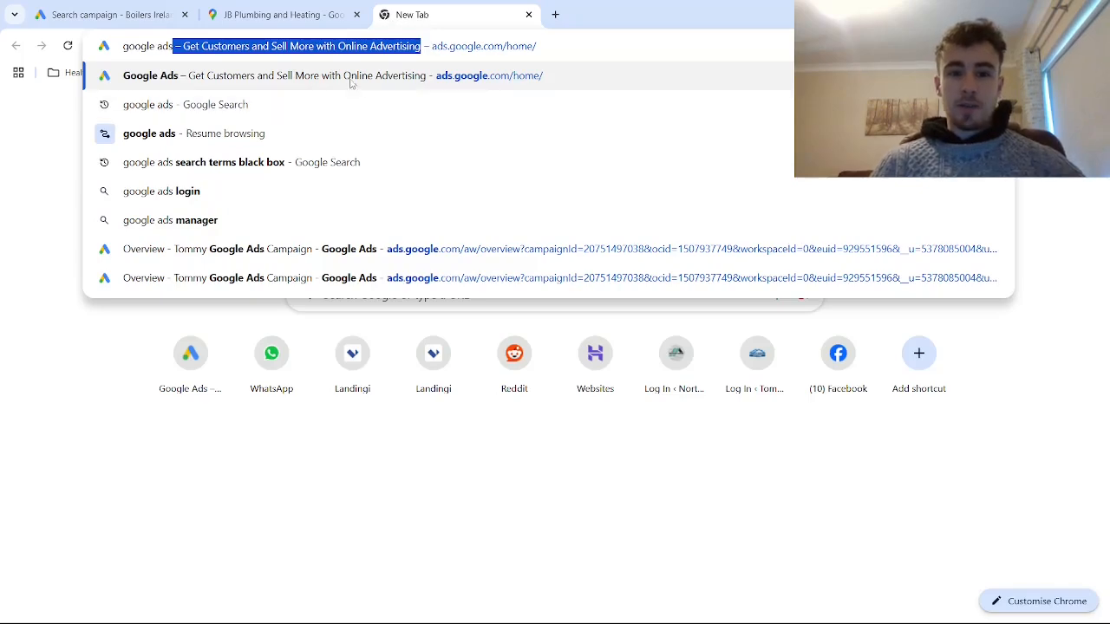
key(Return)
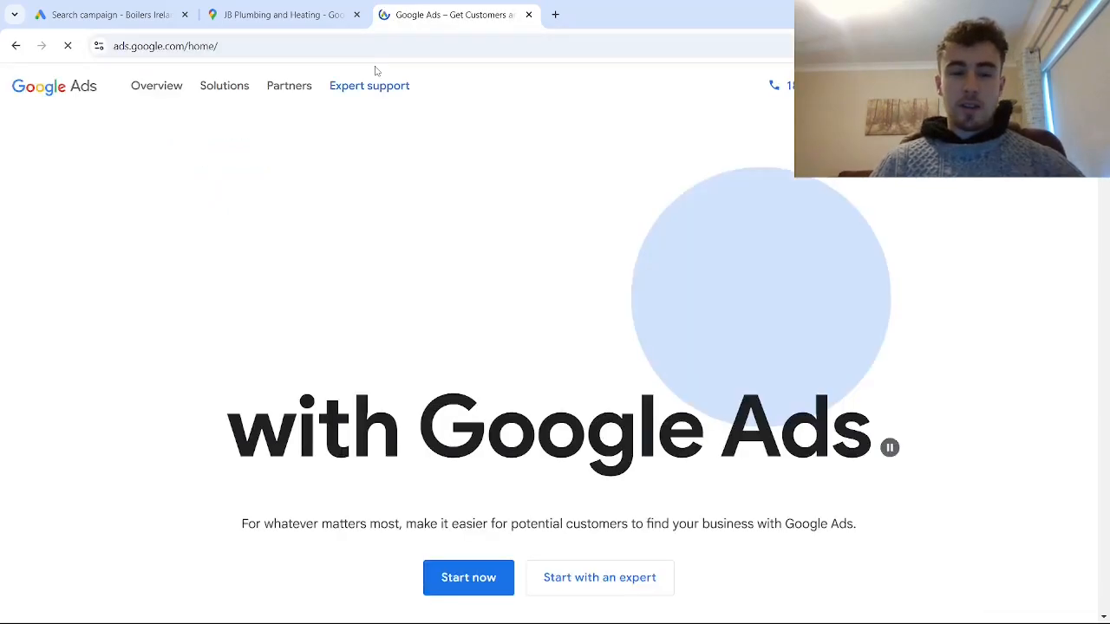
click(946, 86)
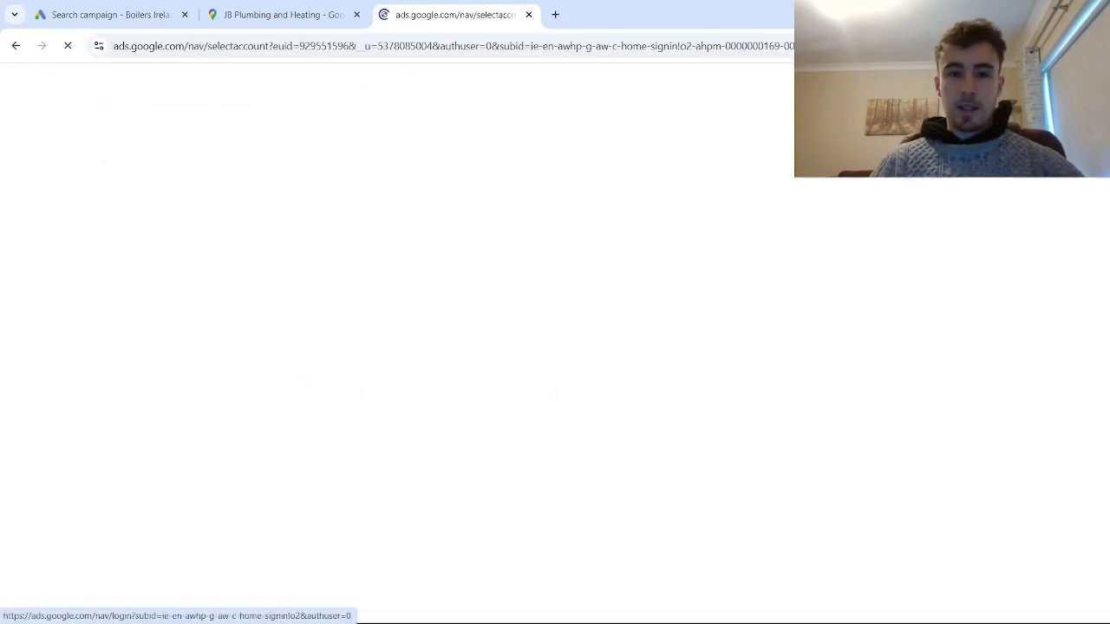
scroll(555, 382, down, 10)
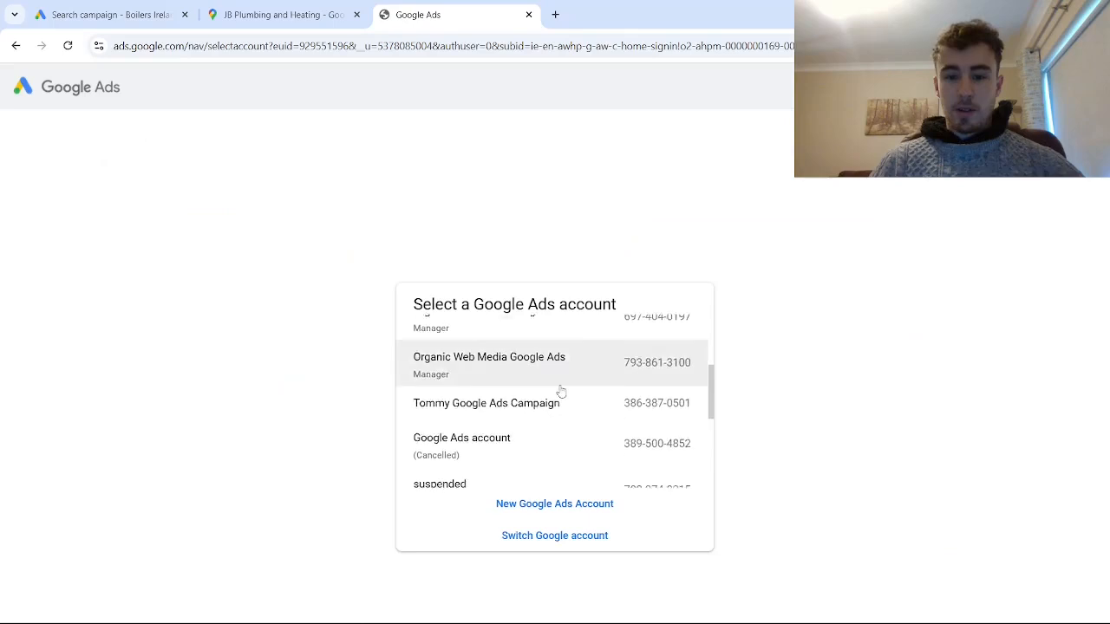
scroll(565, 403, up, 6)
scroll(571, 412, down, 5)
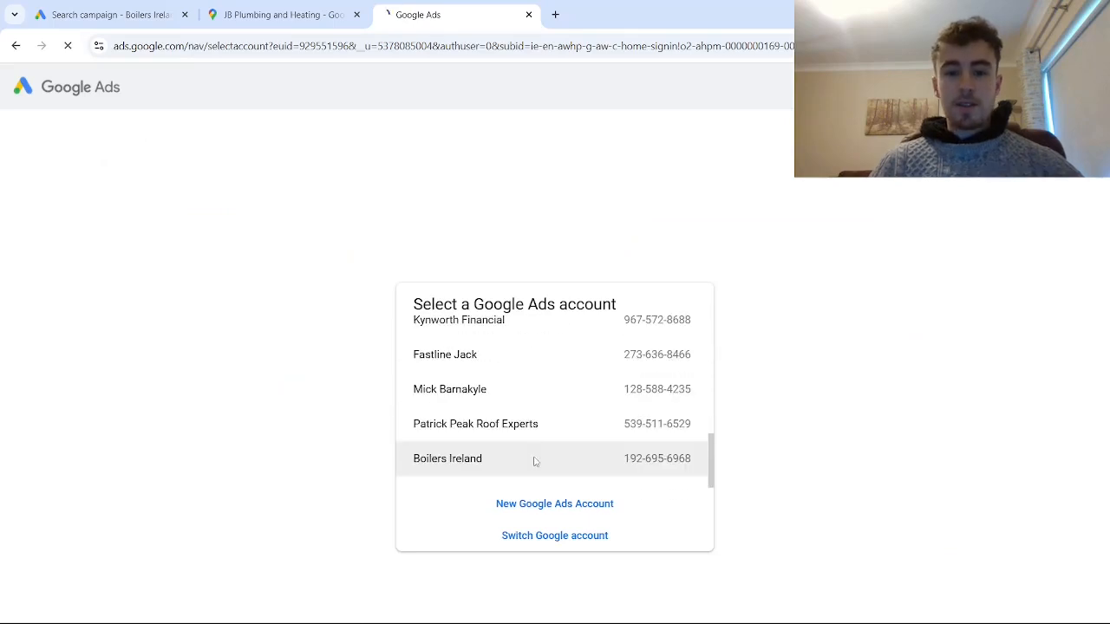
click(533, 459)
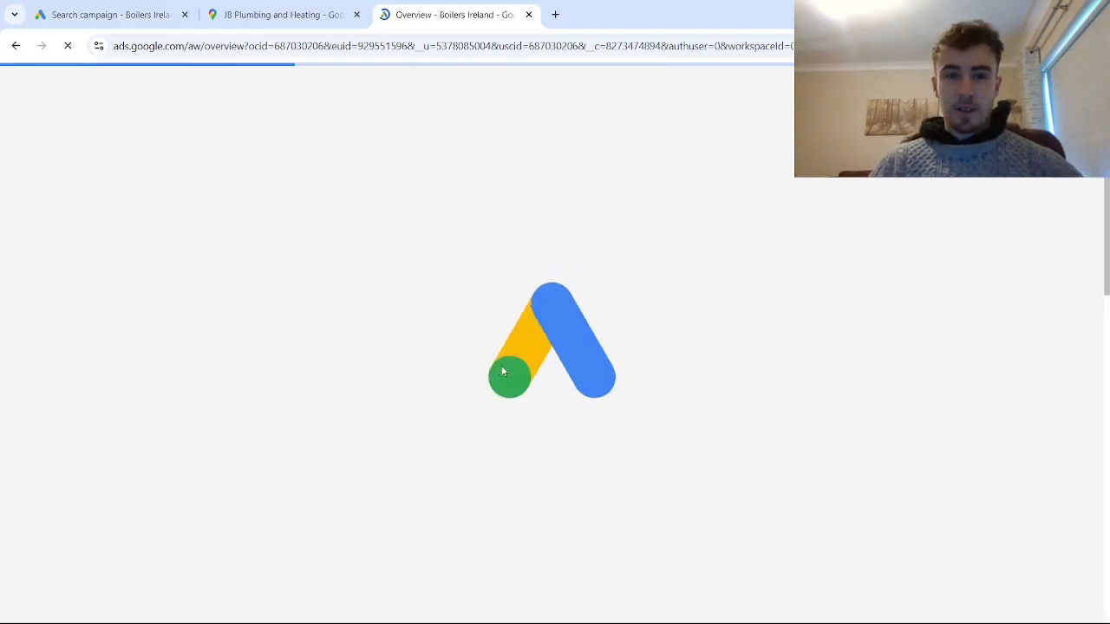
- Find Keyword Planner by searching for "keyword" and start discovering new keywords
click(340, 90)
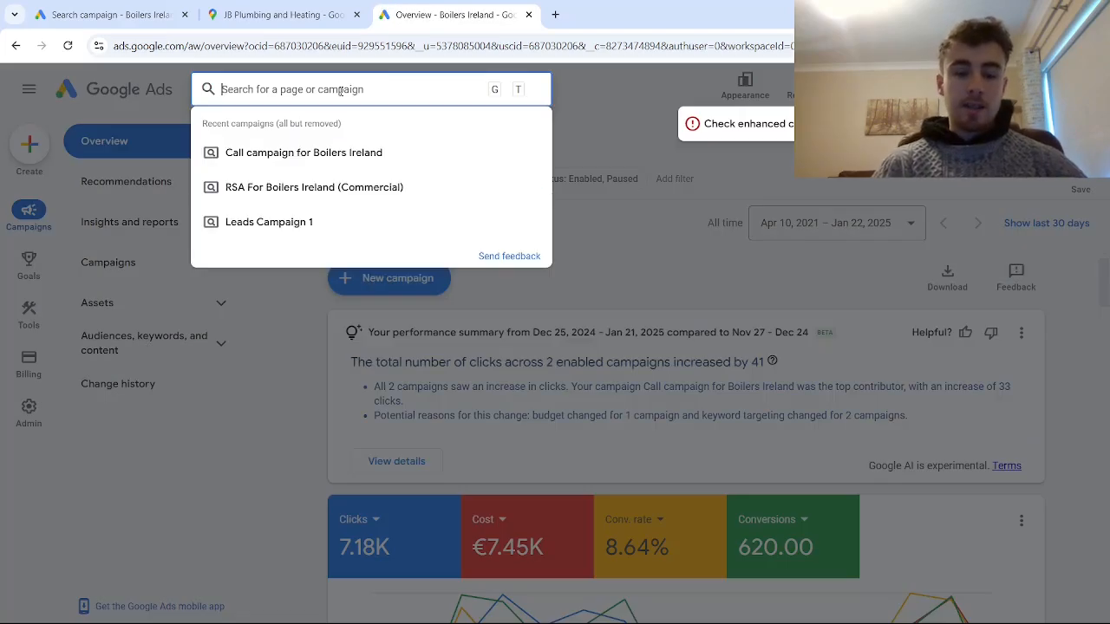
text(keyword)
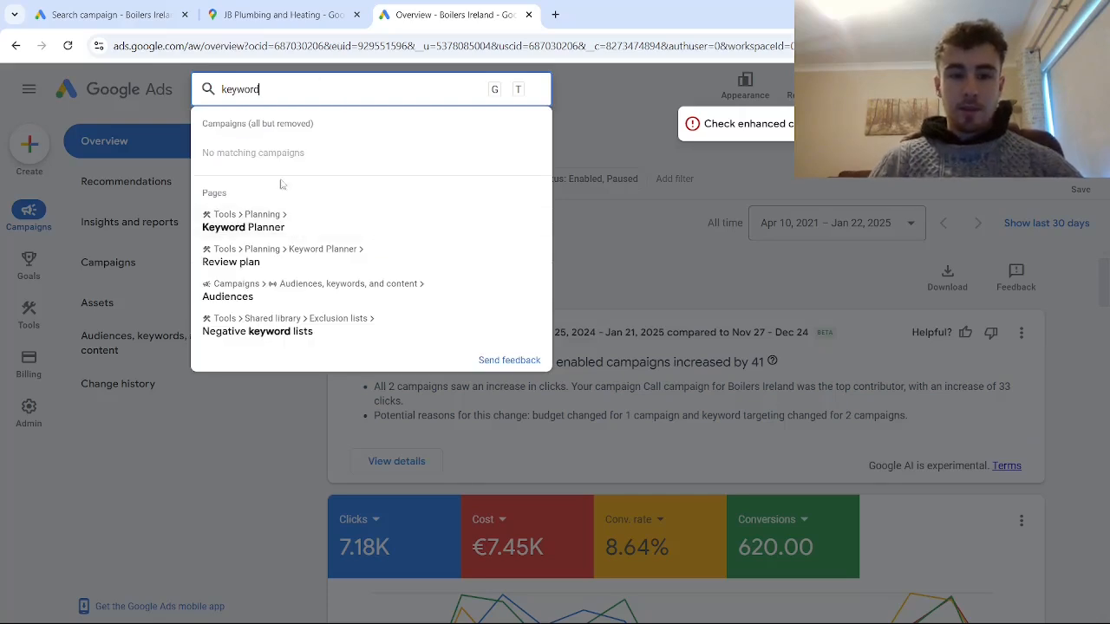
click(273, 222)
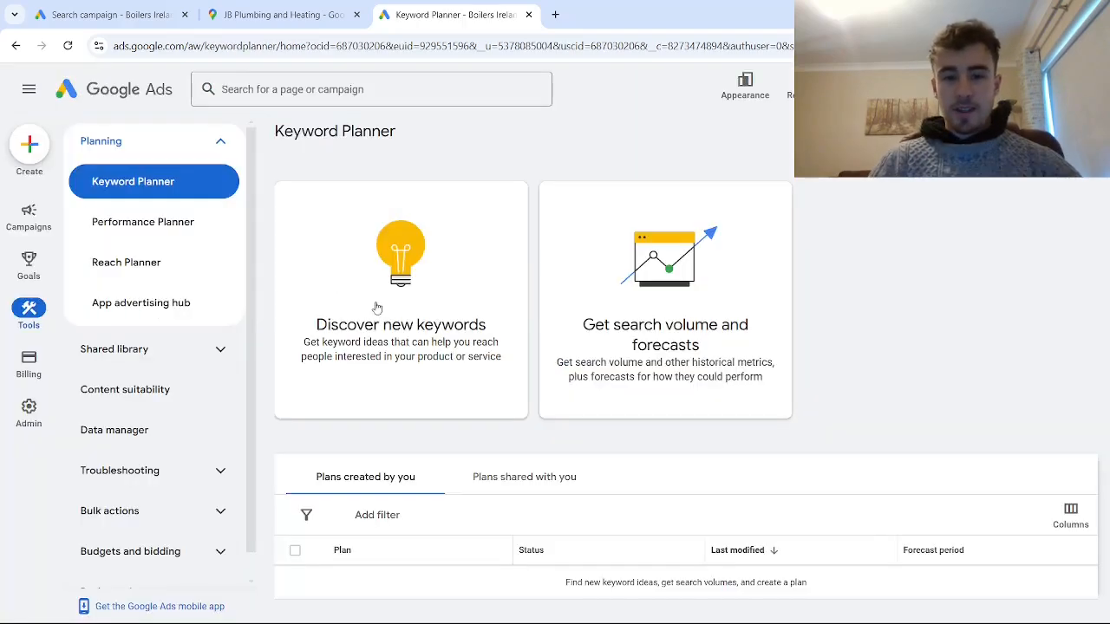
click(371, 304)
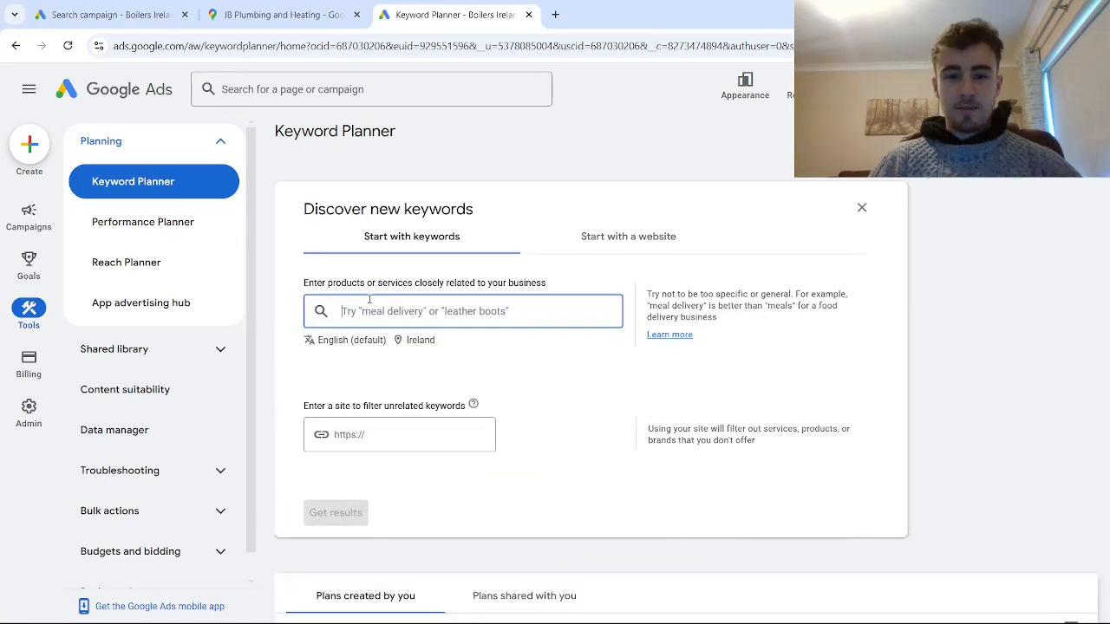
- Replace Ireland with Greater Manchester, England, United Kingdom as the target location for the keyword search
click(420, 343)
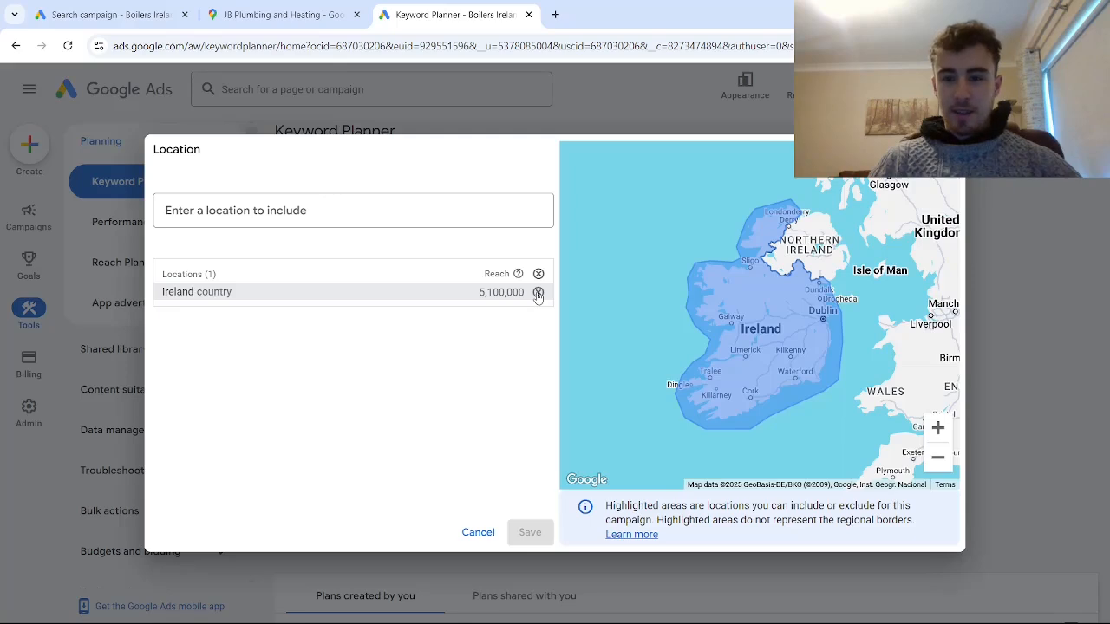
click(537, 293)
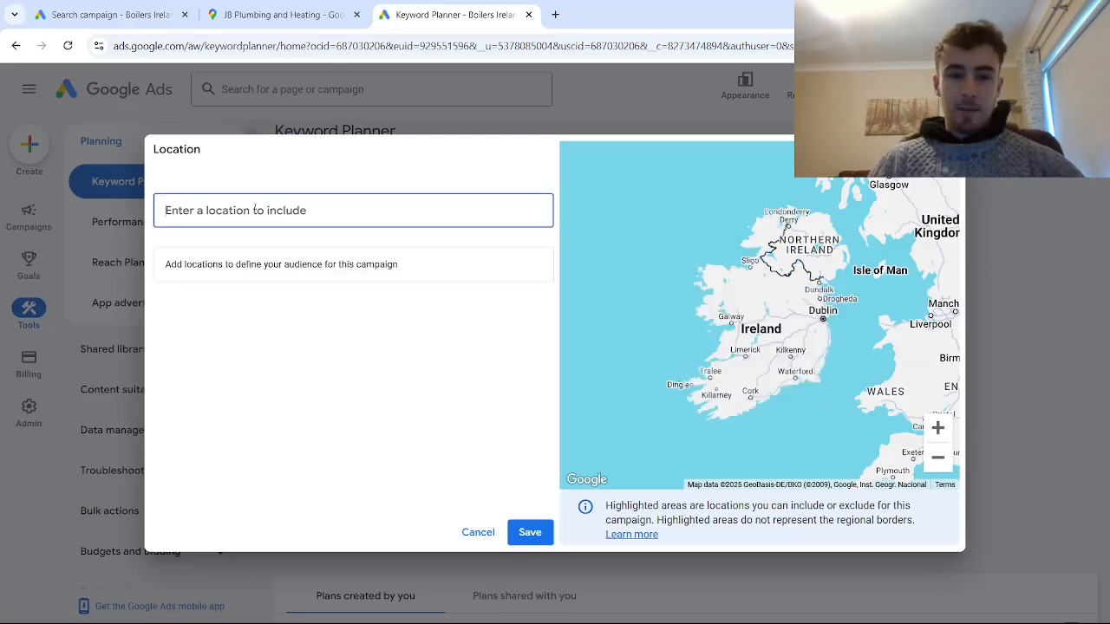
text(manchest)
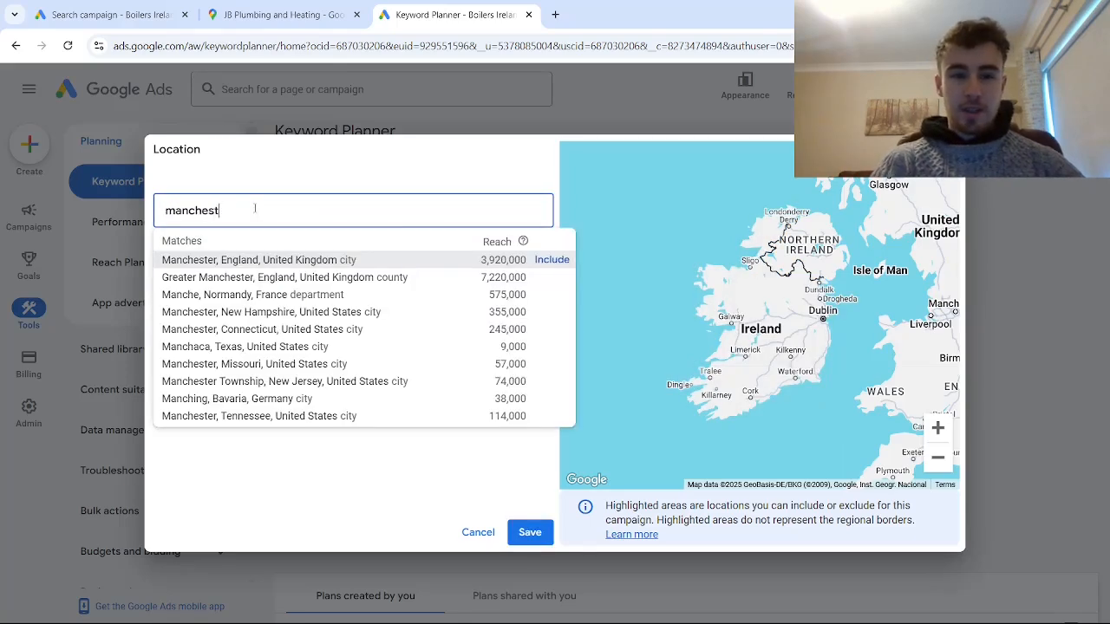
text(er)
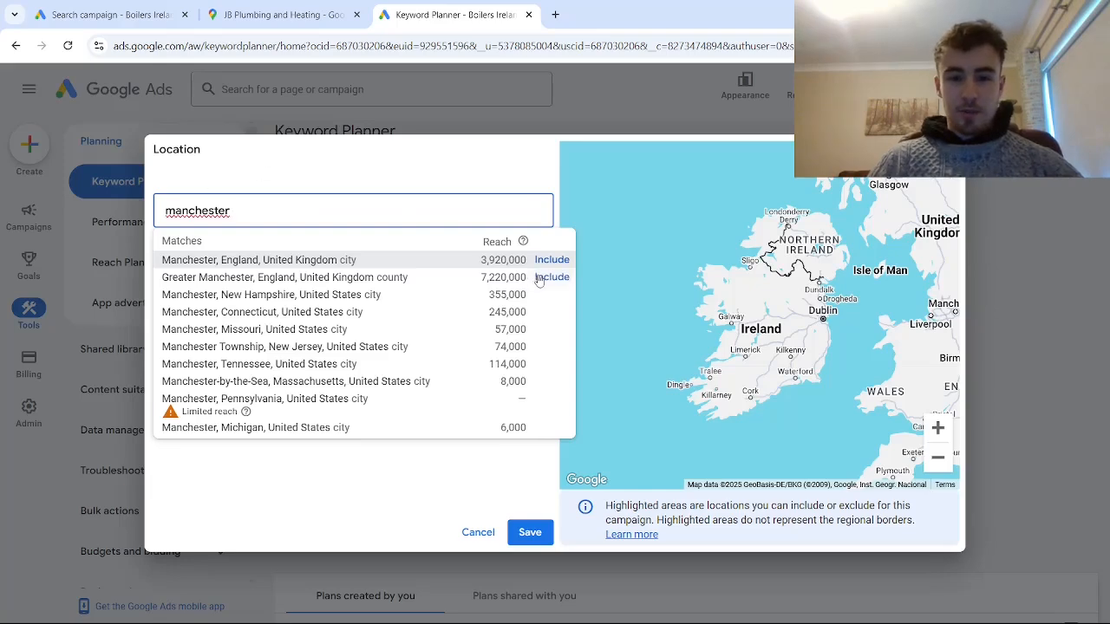
click(551, 277)
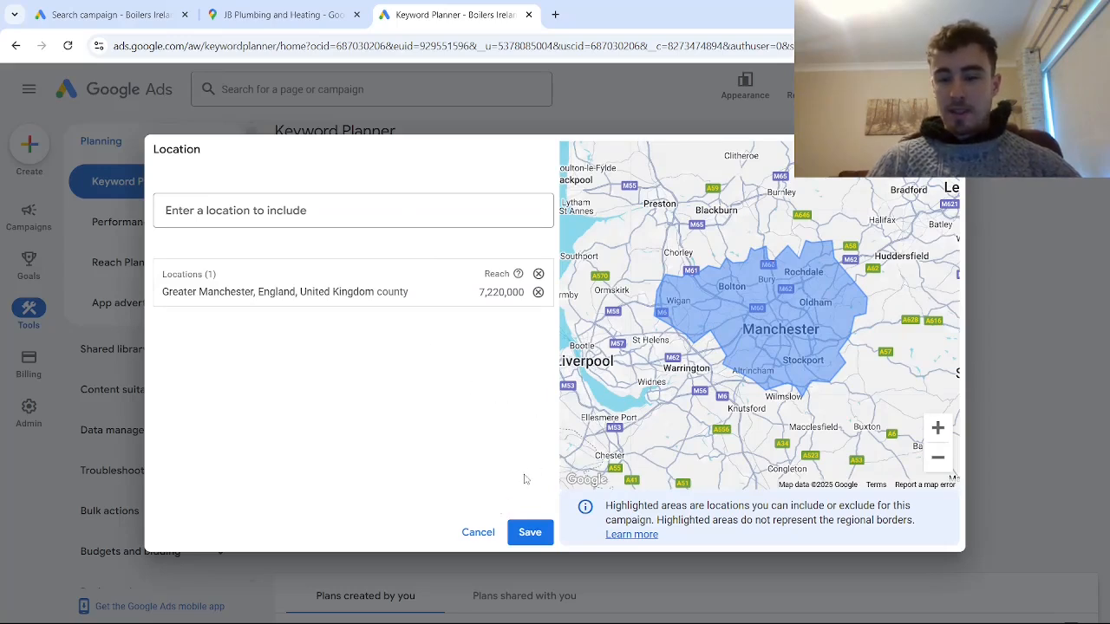
click(544, 537)
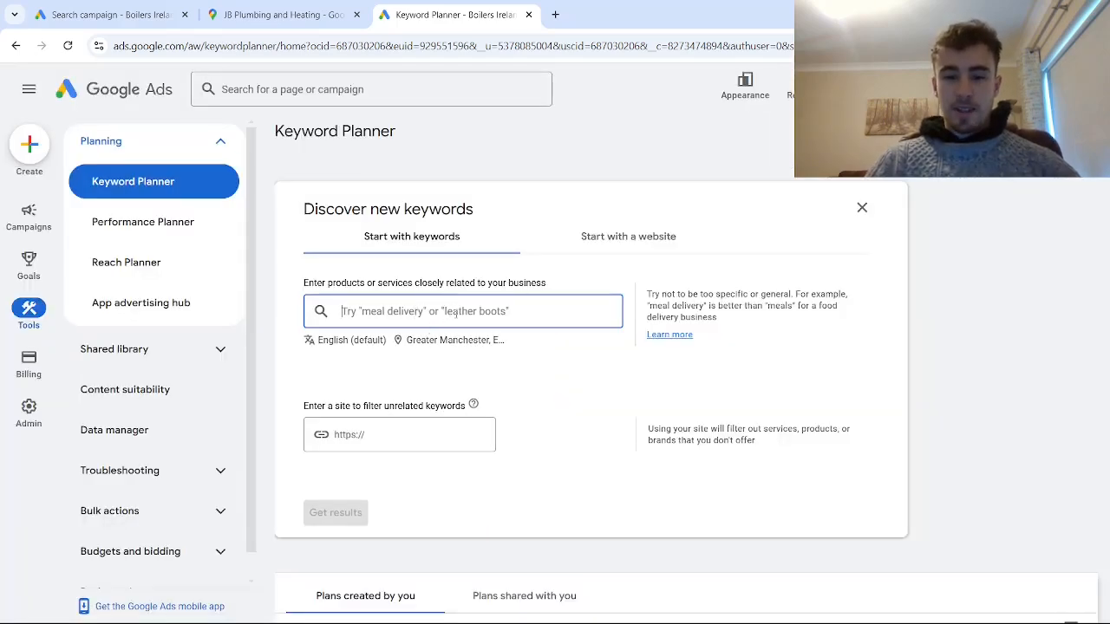
- Get keyword ideas for "plumber near me", "plumbing company" and "plumbing contractor"
click(456, 314)
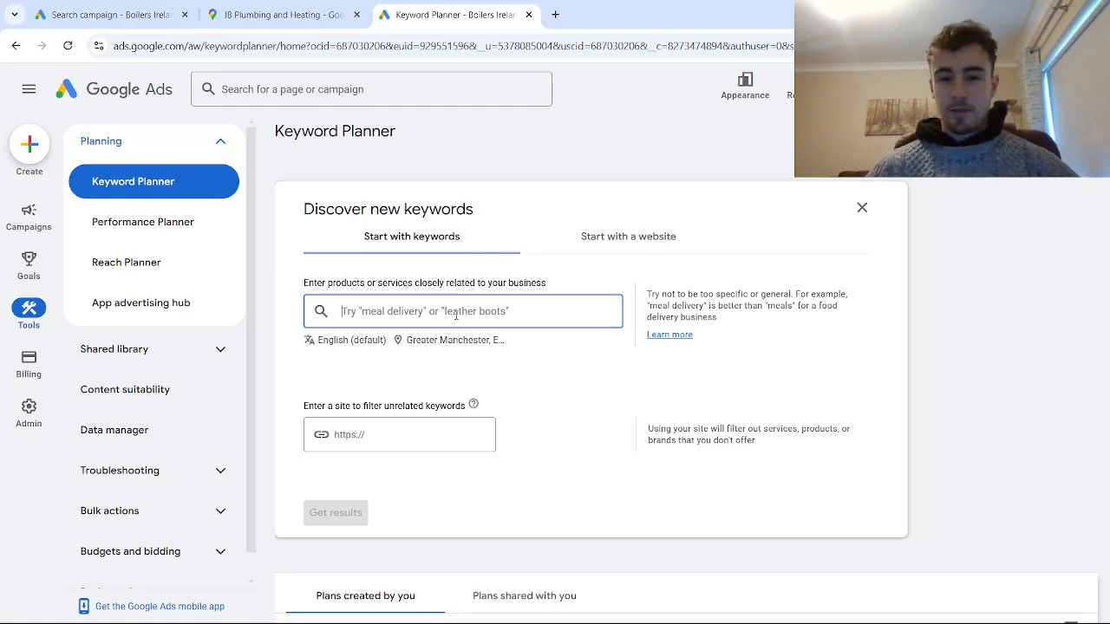
text(plumber)
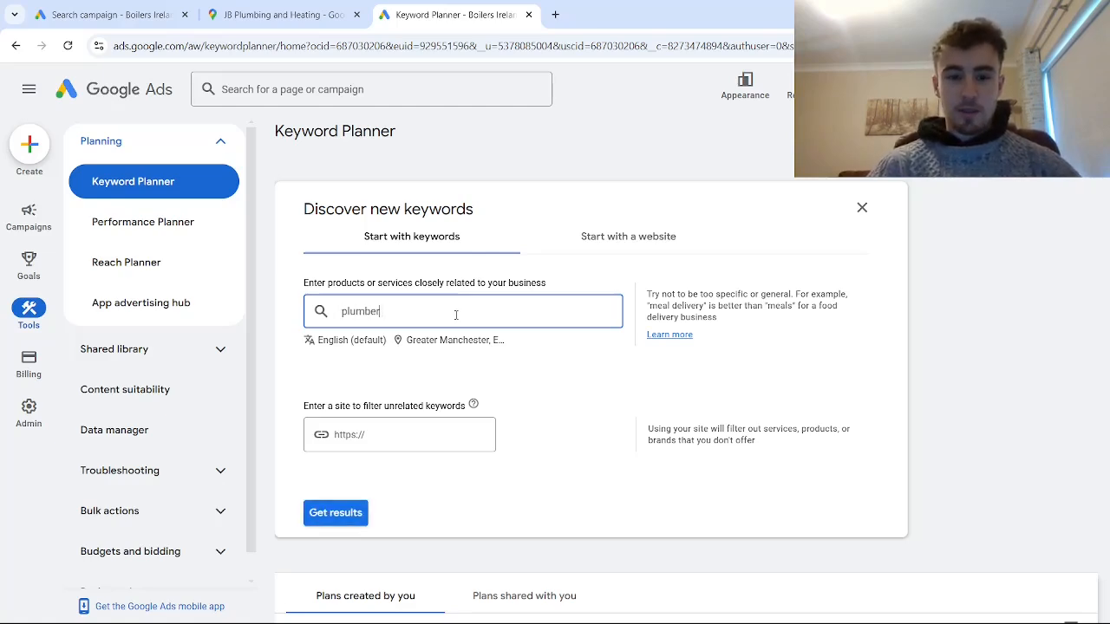
text( near me)
key(Return)
text(pl)
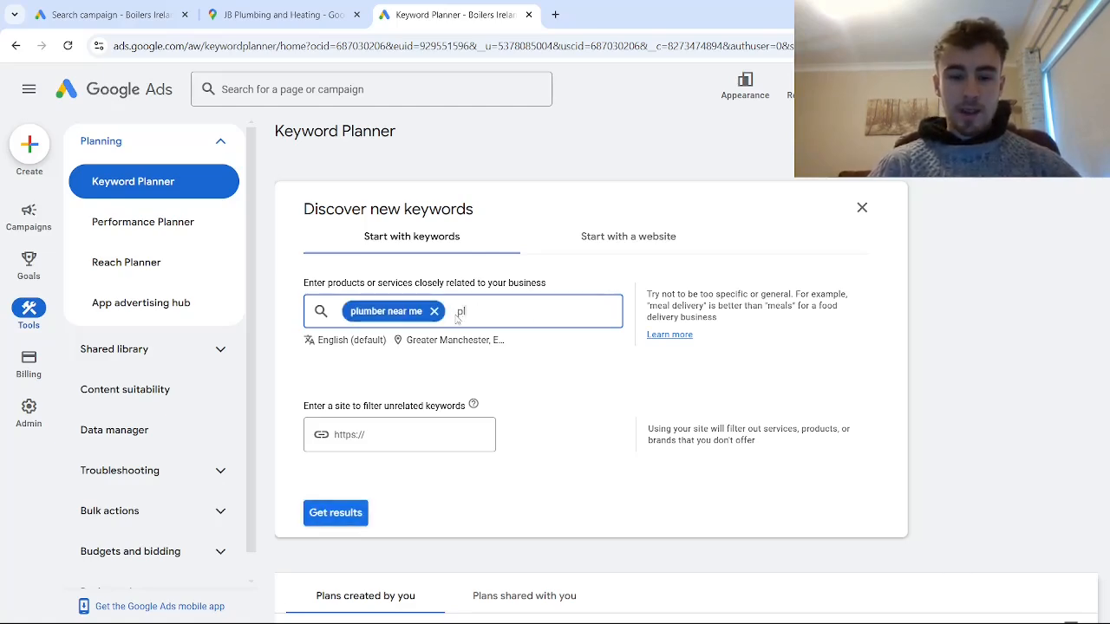
text(umbing company)
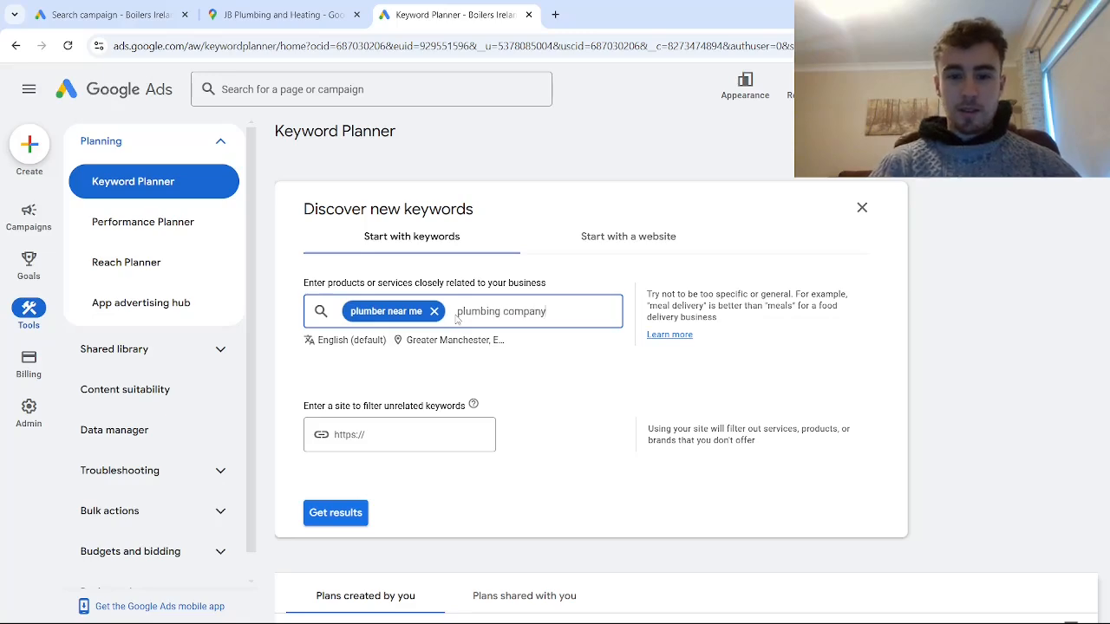
key(Return)
text(plumbing)
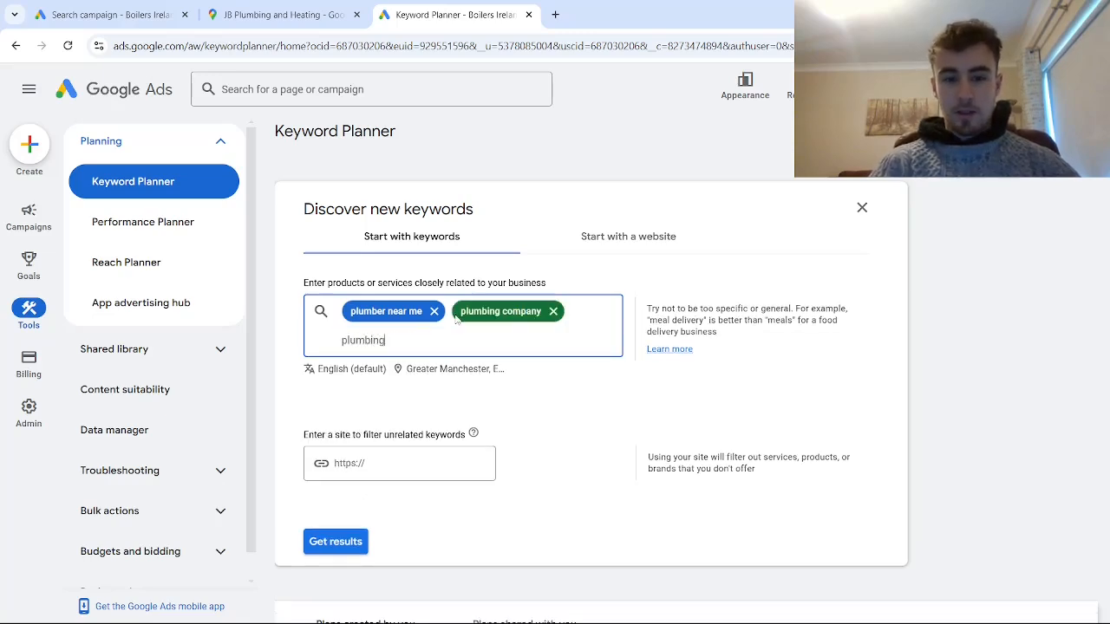
text( contractor)
key(Return)
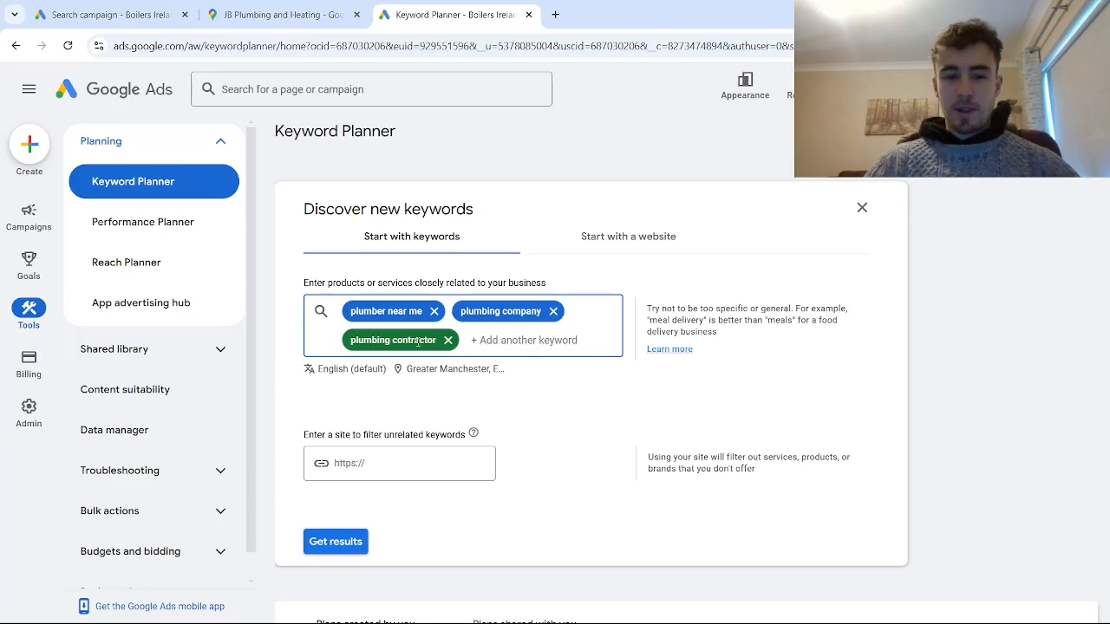
scroll(438, 464, down, 2)
click(333, 401)
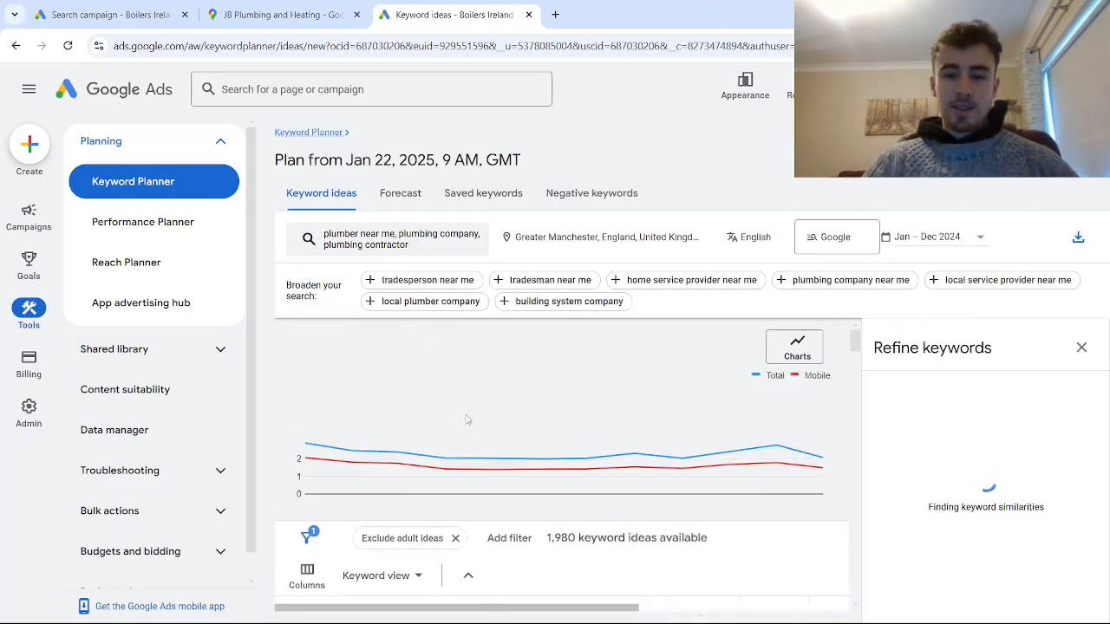
- Examine the average monthly searches and competition of the provided keywords and the suggested keyword ideas
scroll(466, 452, down, 1)
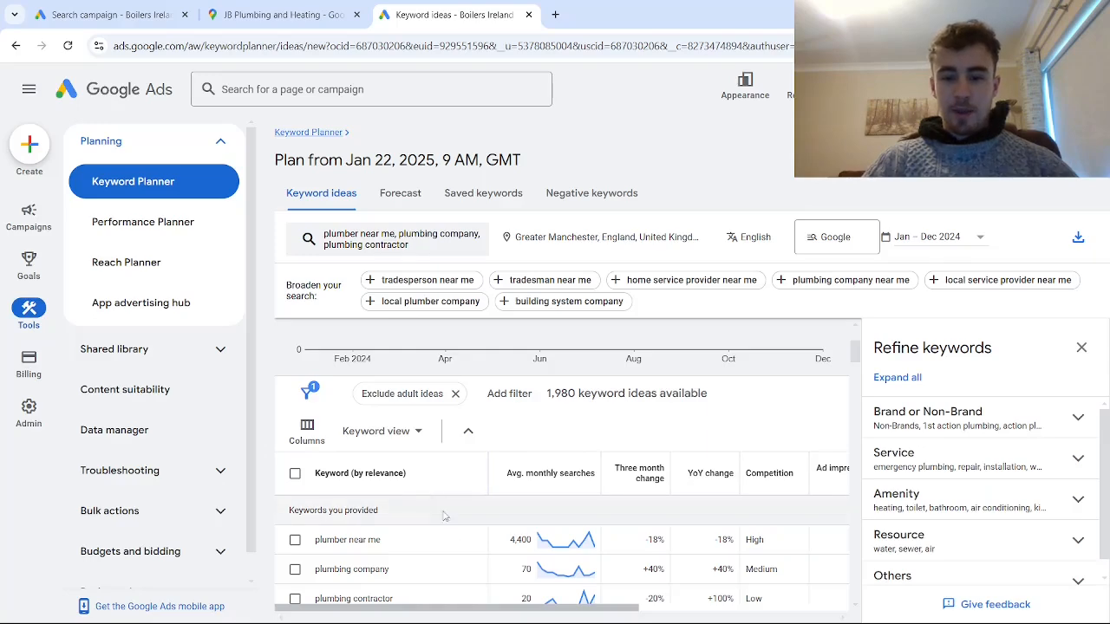
scroll(551, 533, down, 3)
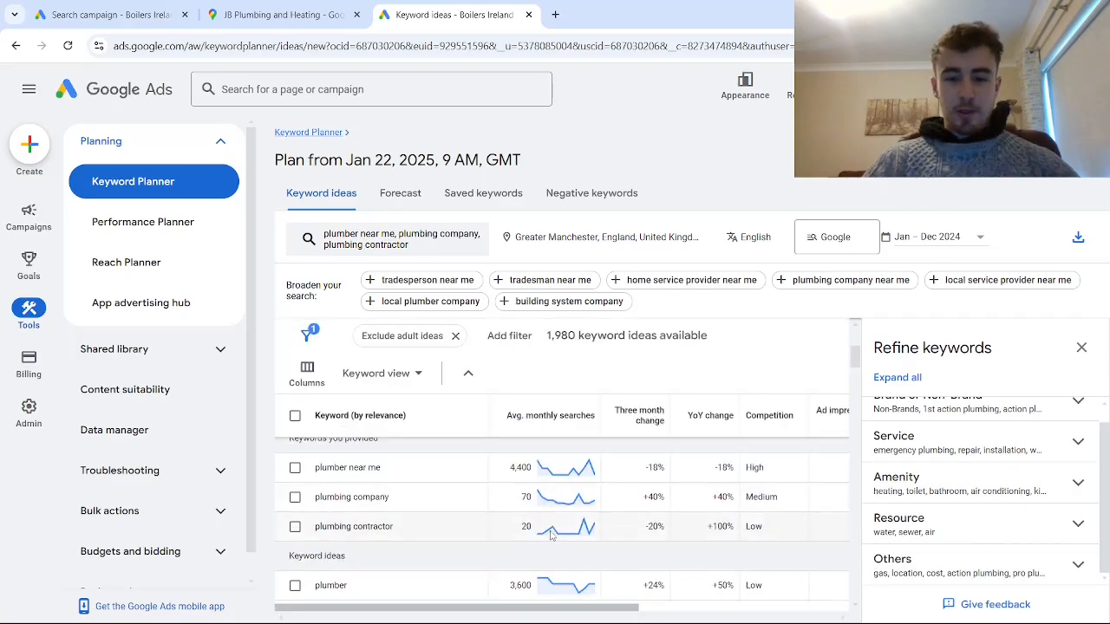
scroll(555, 530, up, 2)
scroll(551, 529, down, 4)
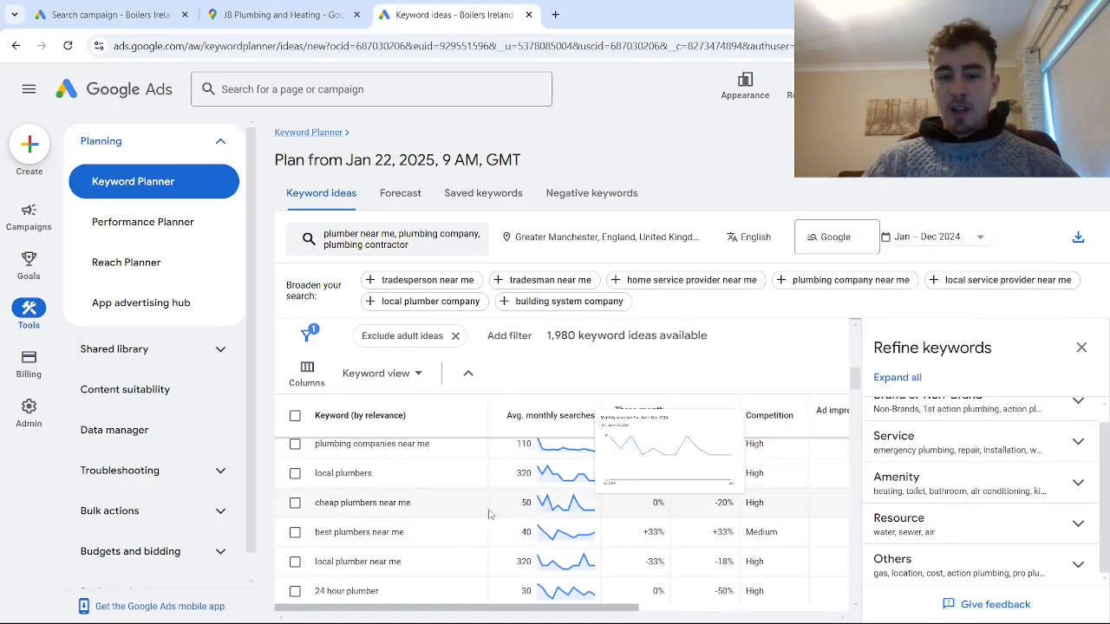
scroll(529, 520, up, 3)
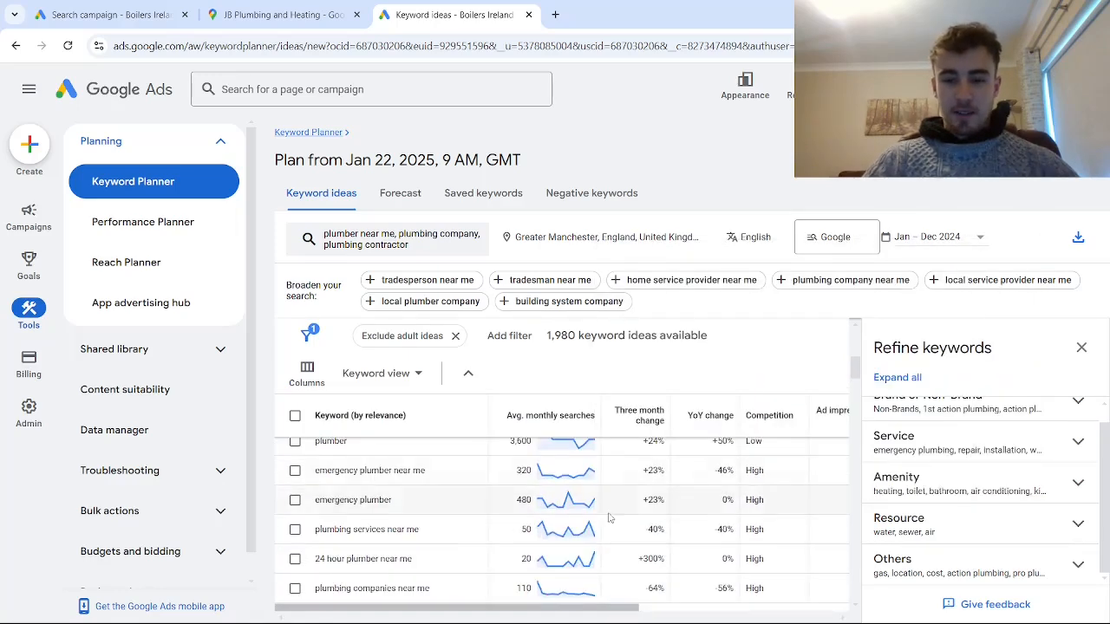
scroll(861, 371, up, 5)
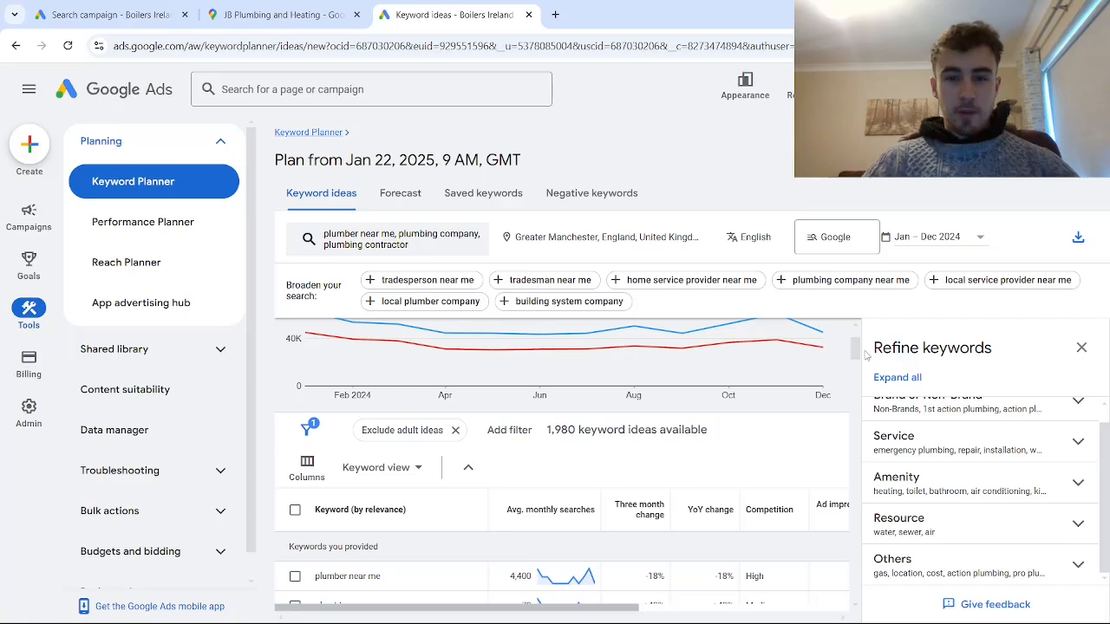
scroll(646, 490, down, 3)
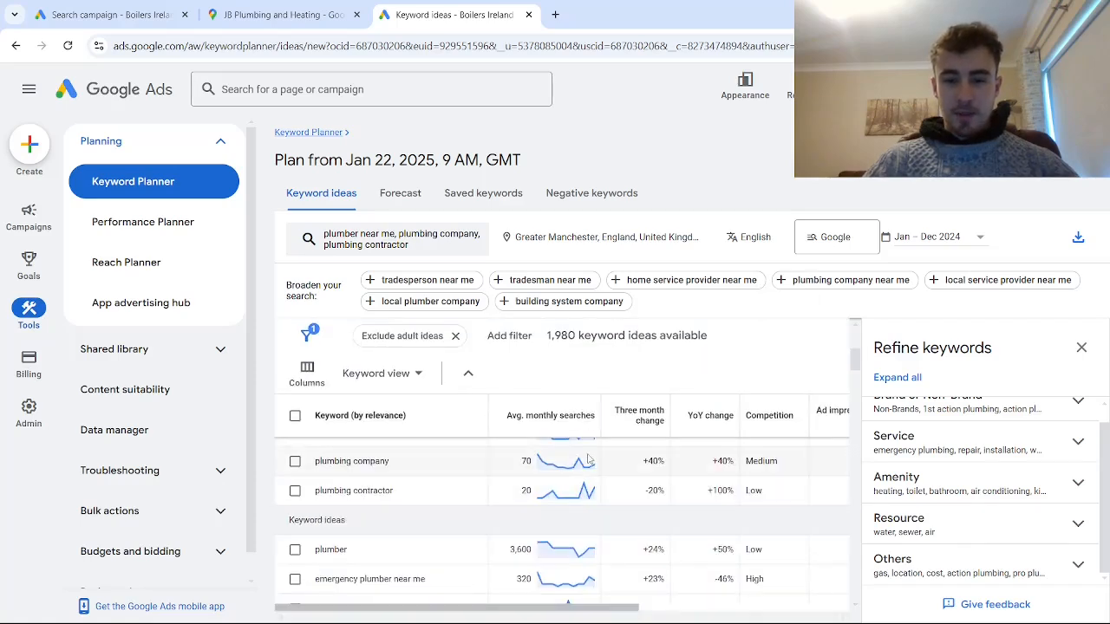
mouse_move(590, 460)
scroll(523, 572, down, 1)
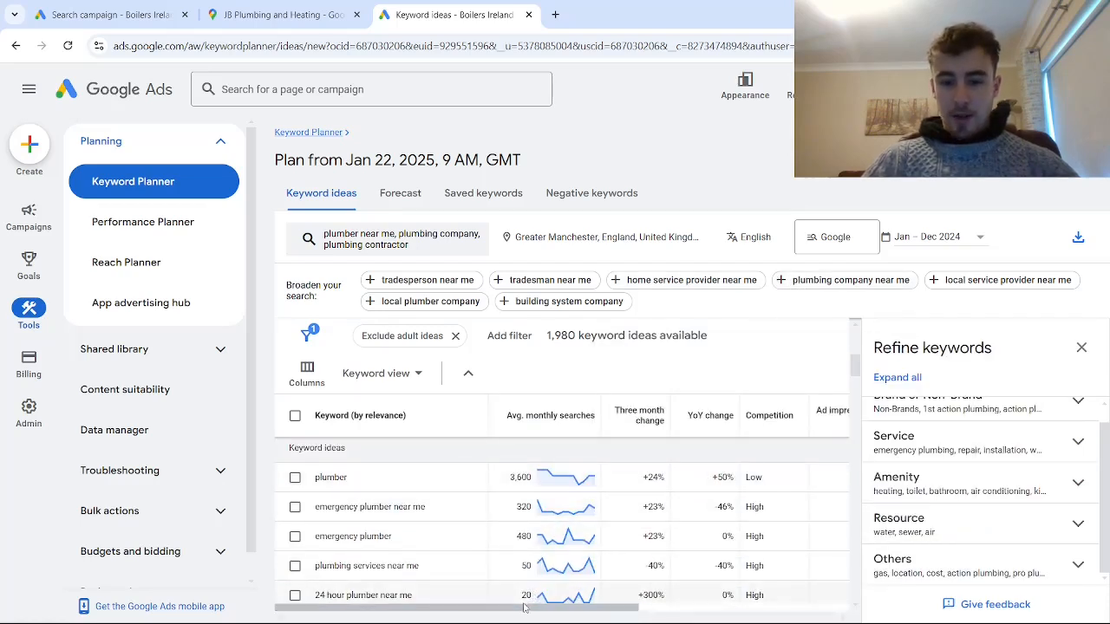
- Examine the low-range and high-range top of page bids across the plumbing keywords
scroll(524, 612, right, 6)
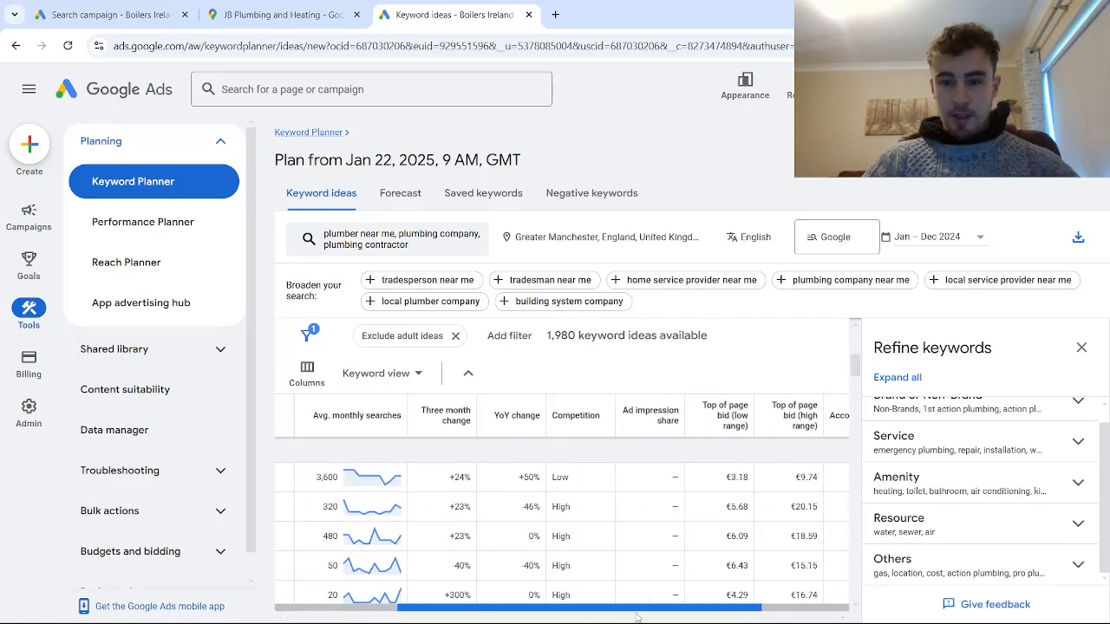
scroll(598, 523, up, 1)
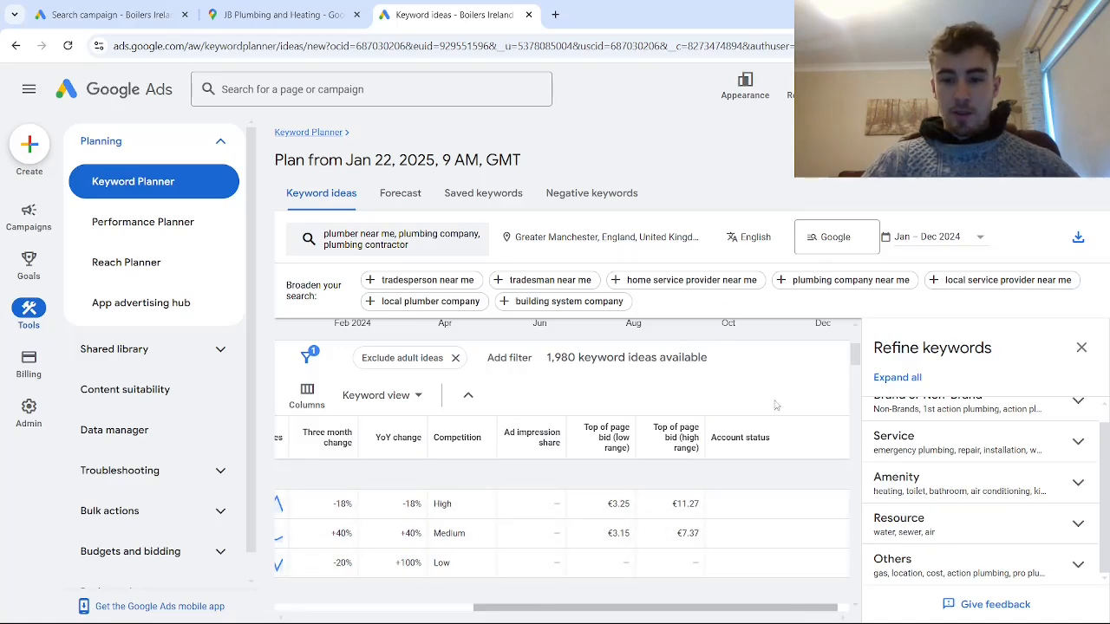
mouse_move(682, 446)
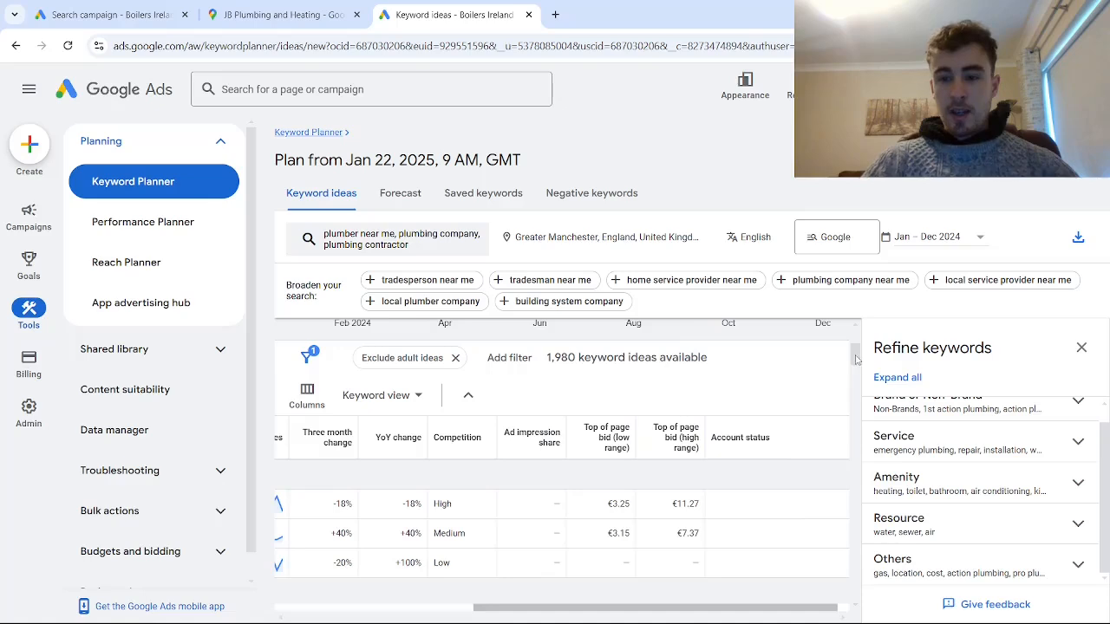
drag(859, 360, 866, 400)
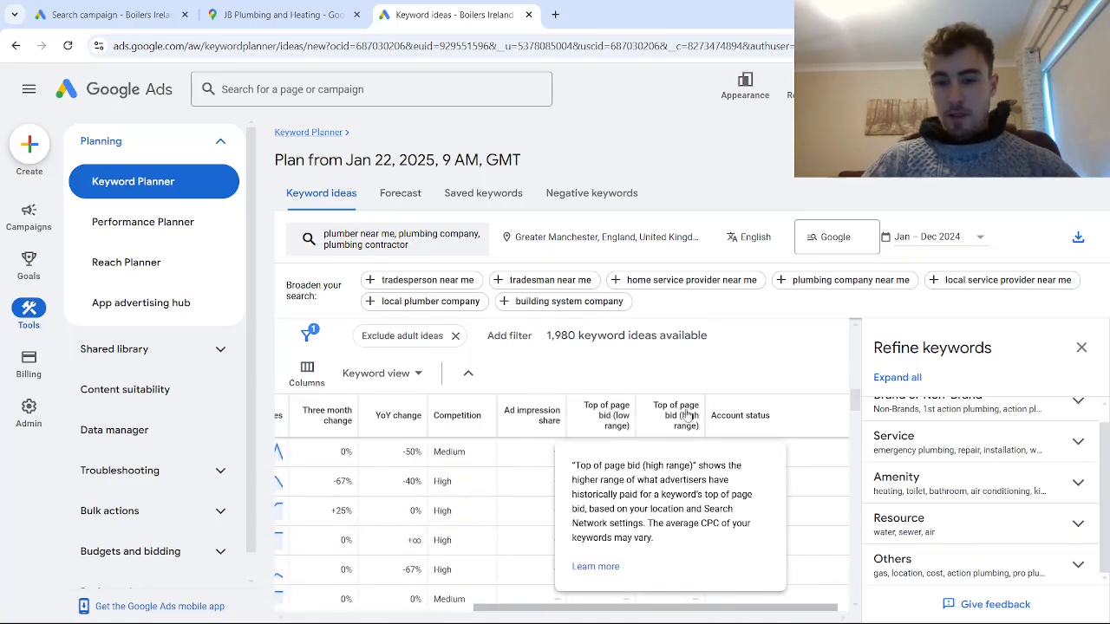
drag(859, 395, 852, 424)
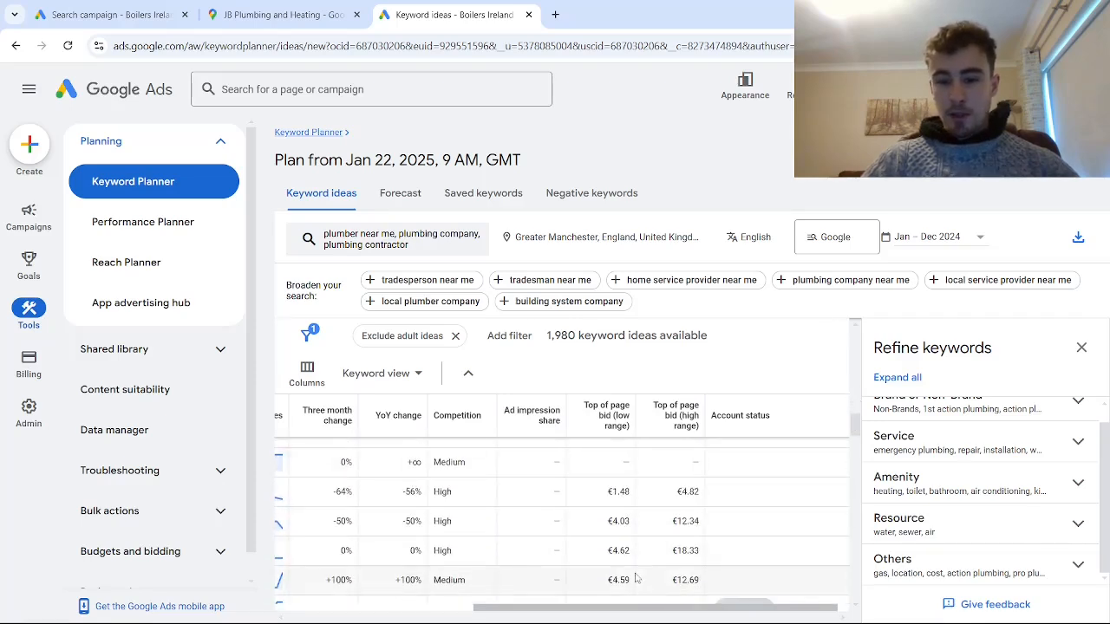
drag(646, 609, 624, 609)
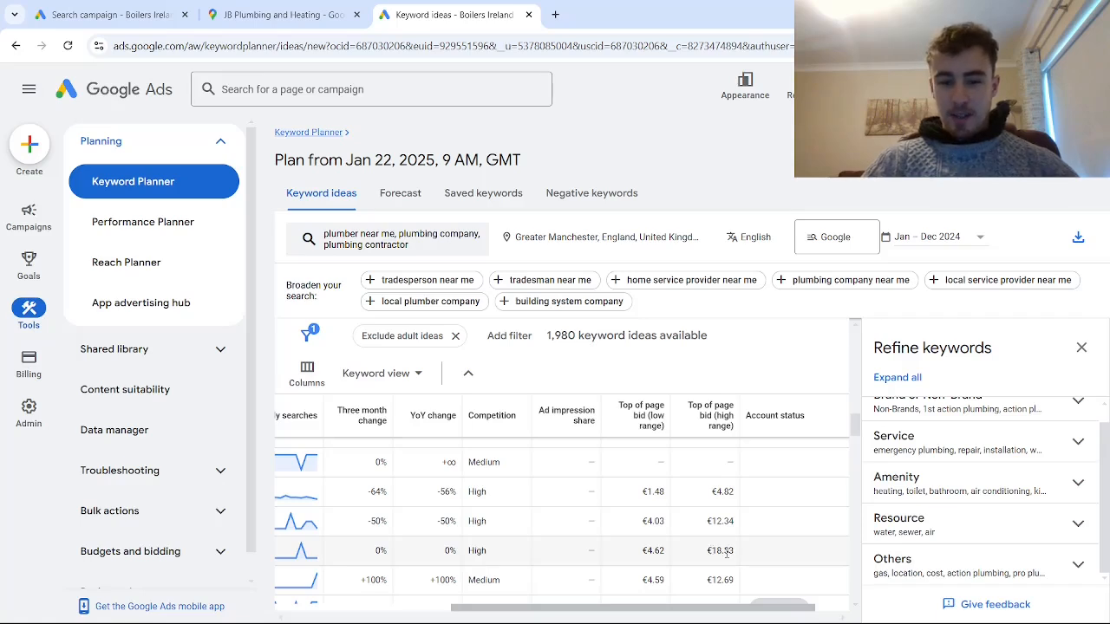
drag(648, 607, 483, 605)
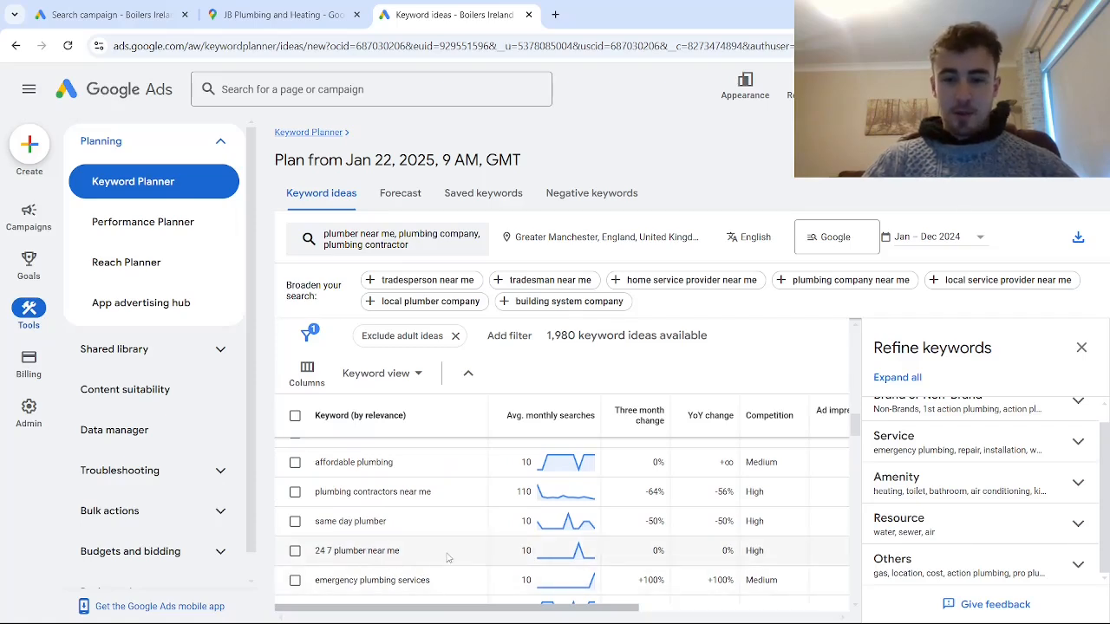
scroll(429, 551, down, 3)
scroll(429, 551, up, 5)
scroll(429, 551, right, 1)
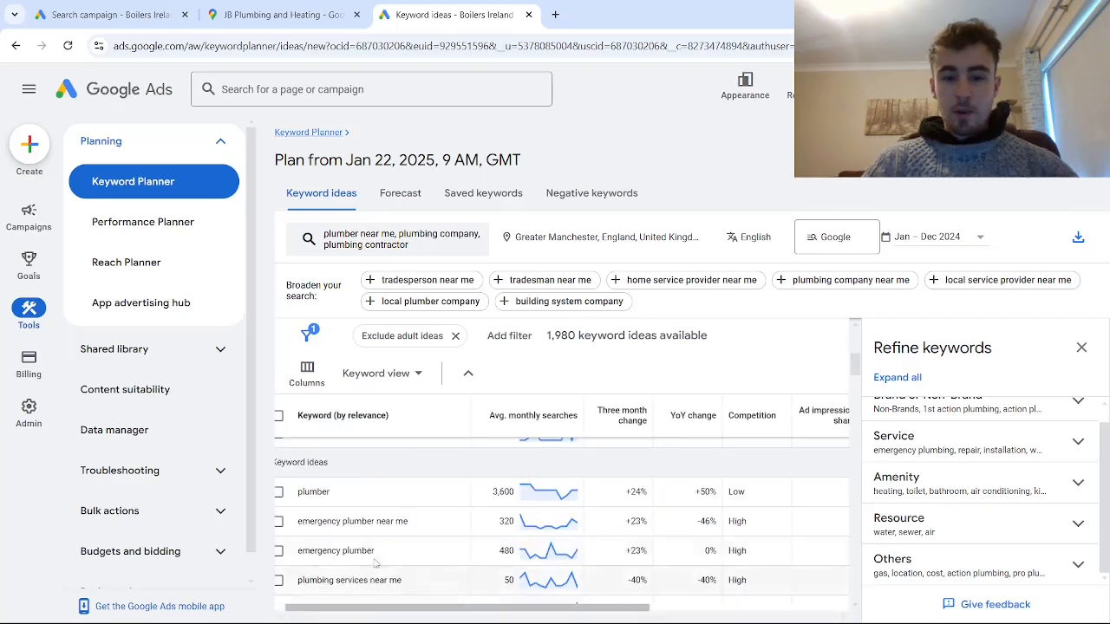
drag(454, 618, 575, 618)
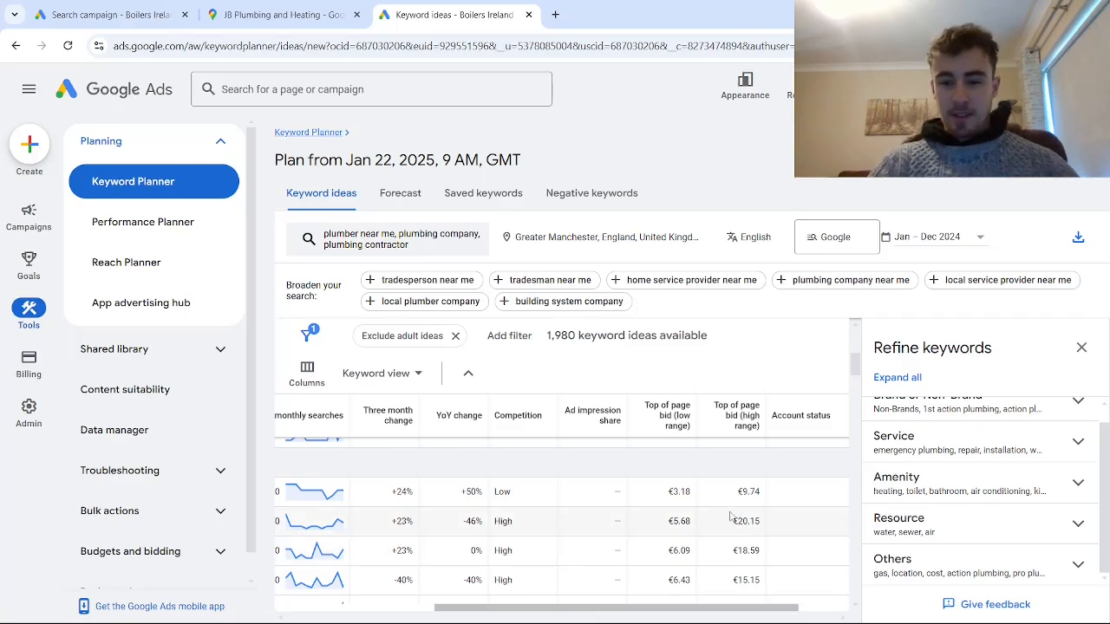
drag(855, 375, 859, 345)
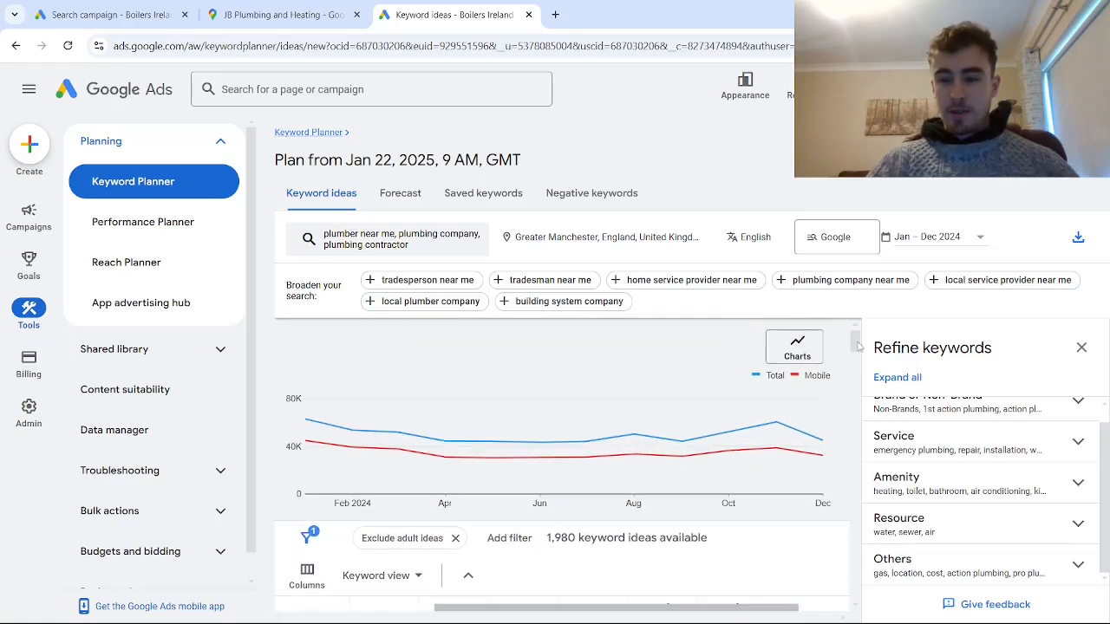
scroll(791, 460, down, 3)
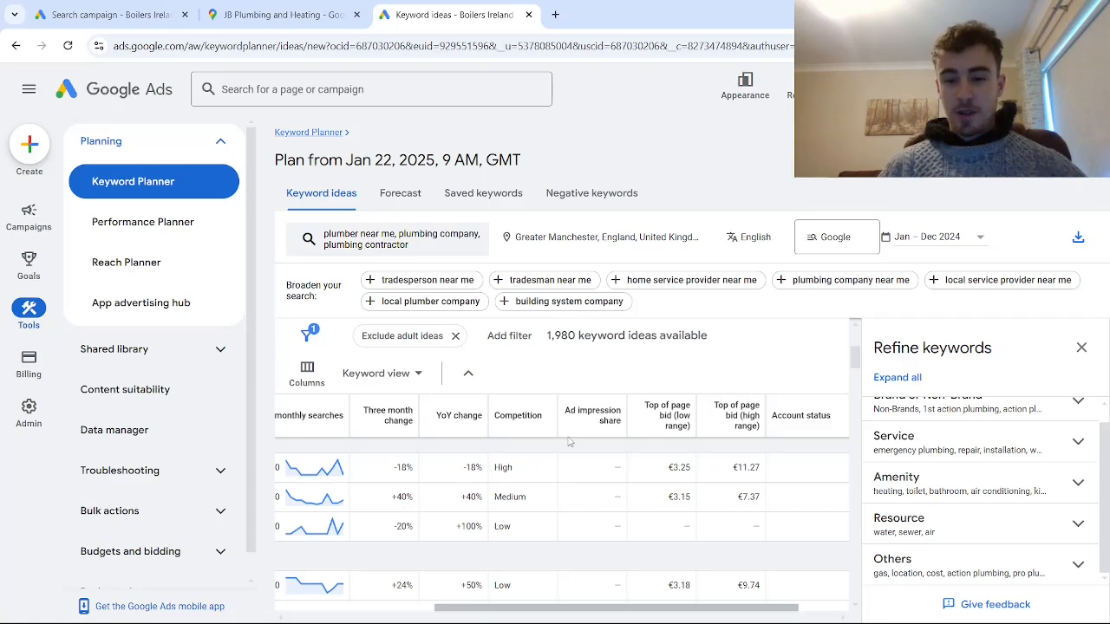
mouse_move(728, 427)
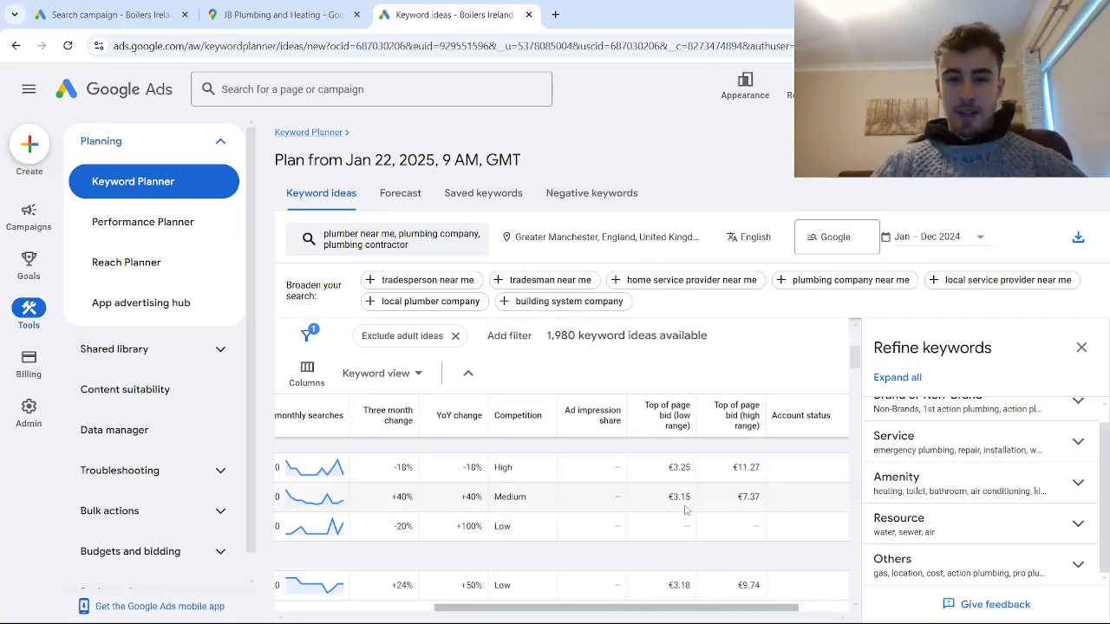
- Return to the search campaign draft and set a maximum cost per click bid limit of €10
click(127, 12)
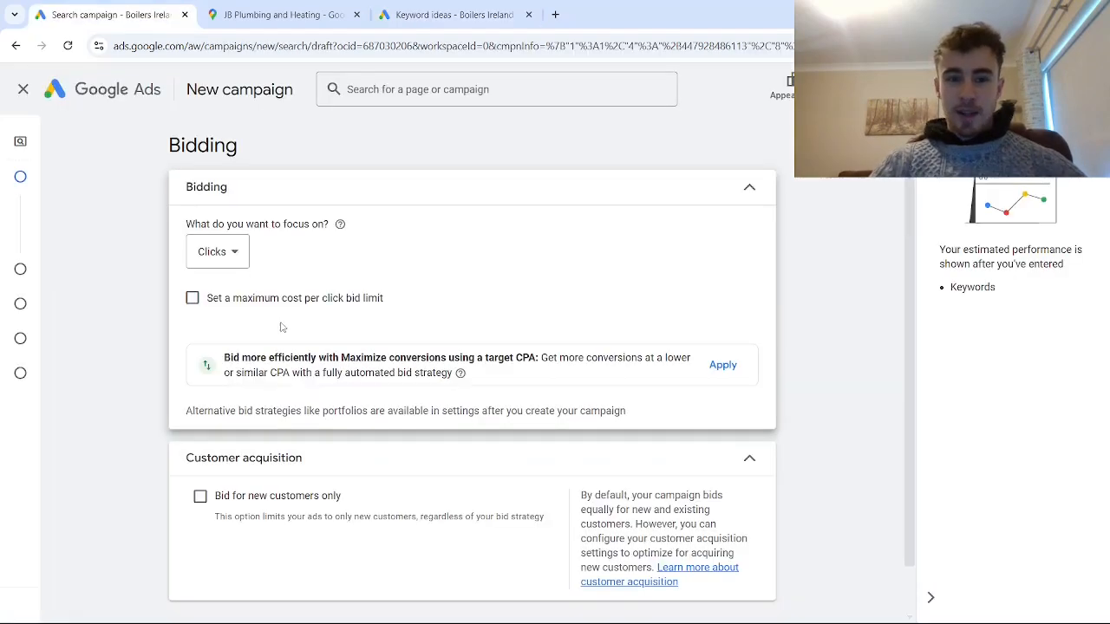
click(192, 299)
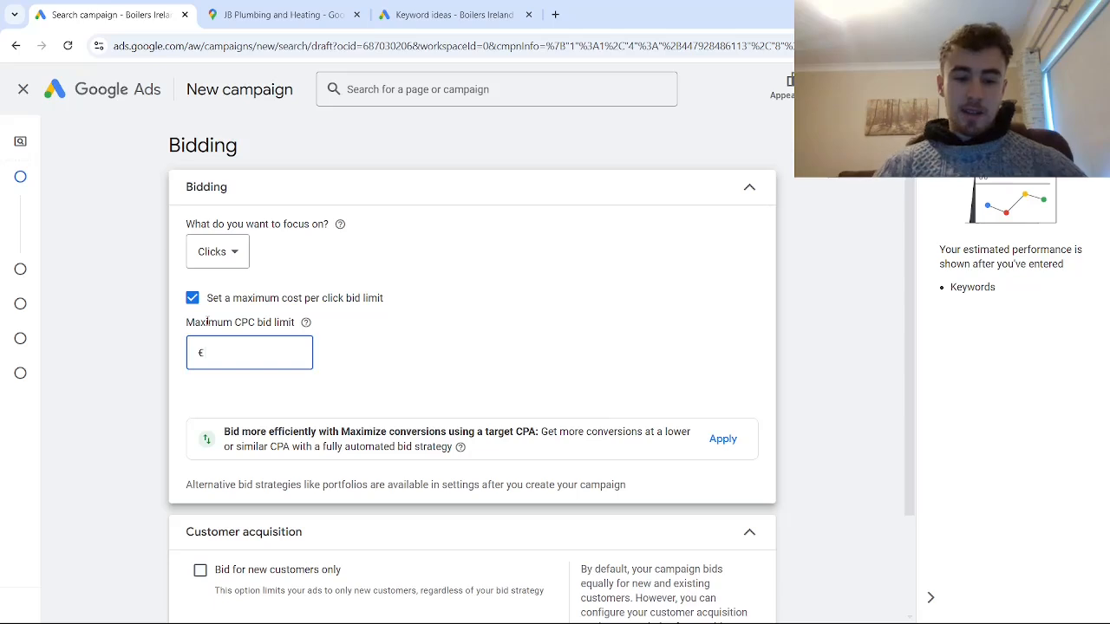
text(10)
scroll(392, 357, down, 1)
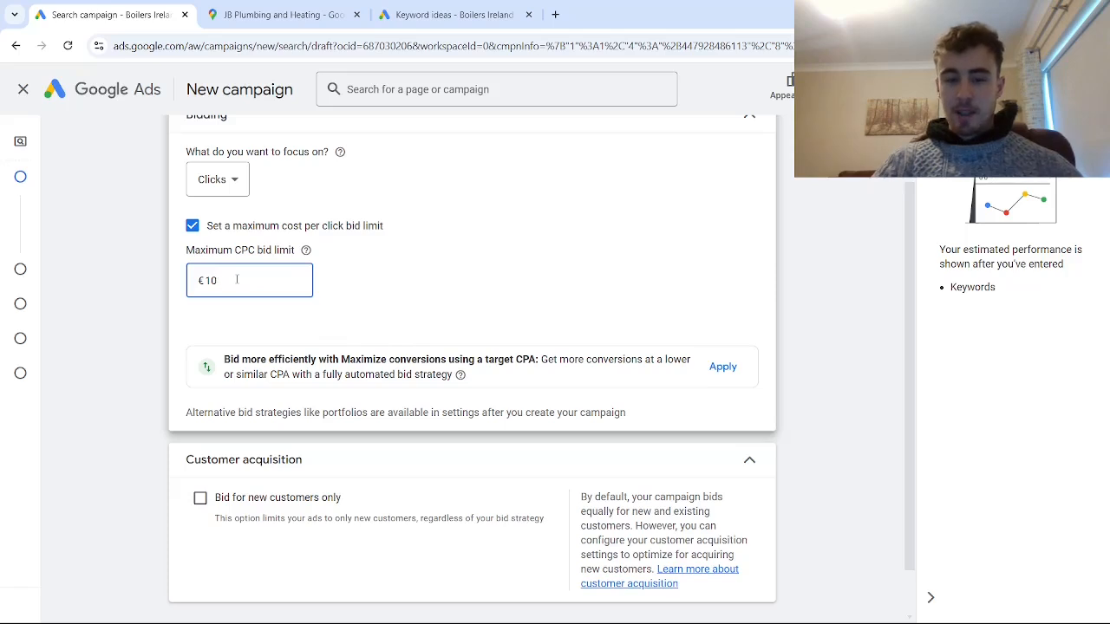
- Continue to the campaign settings and exclude the Google Search Partners Network from the campaign
scroll(237, 279, down, 1)
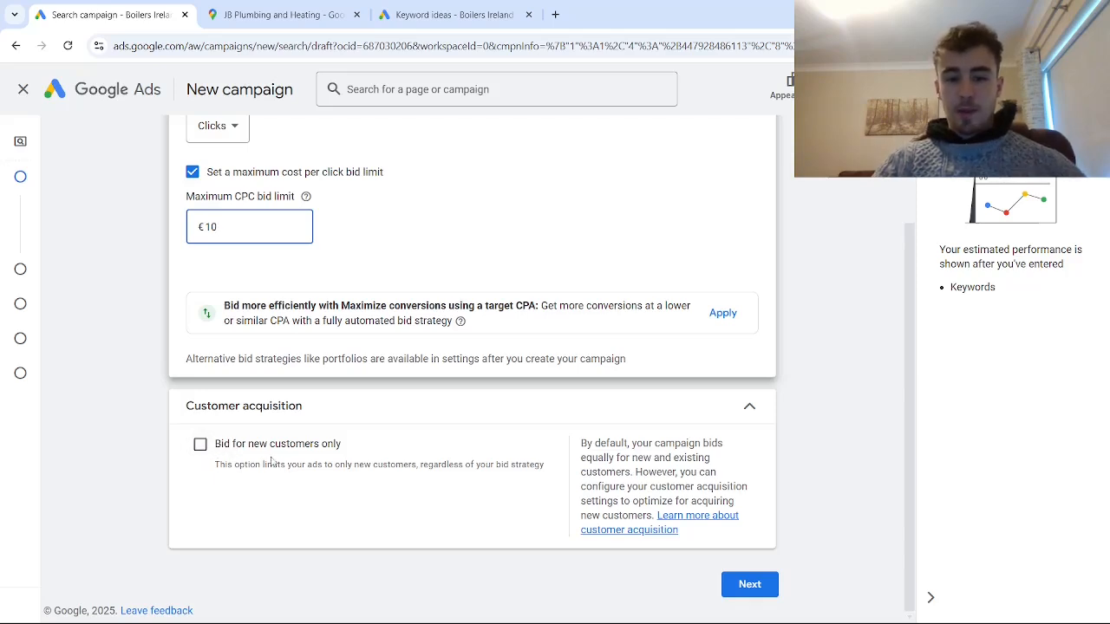
click(741, 586)
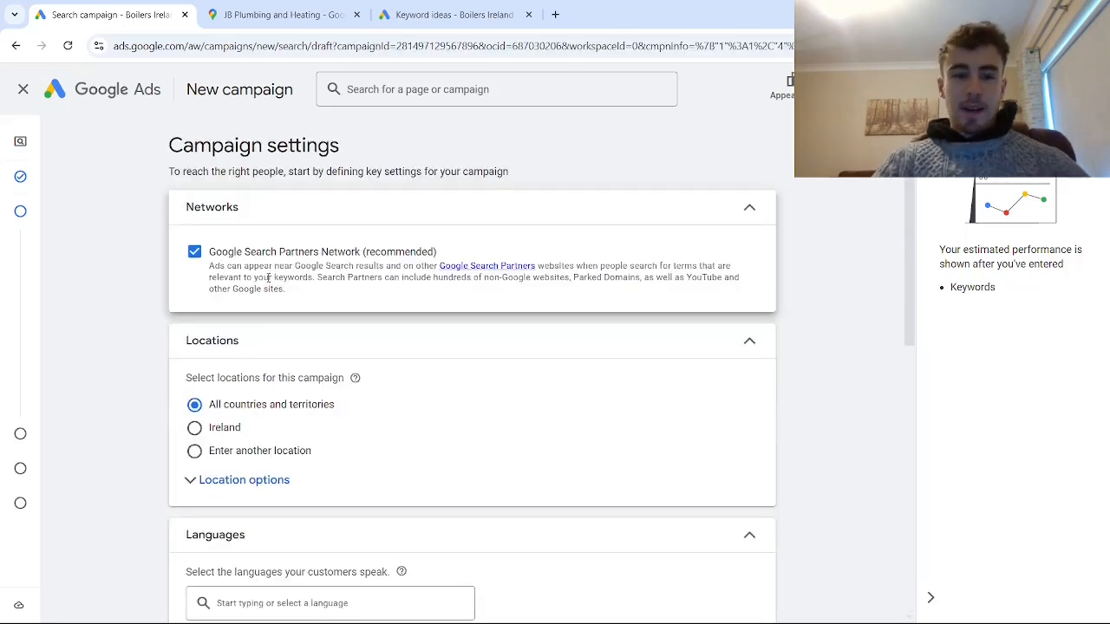
click(195, 253)
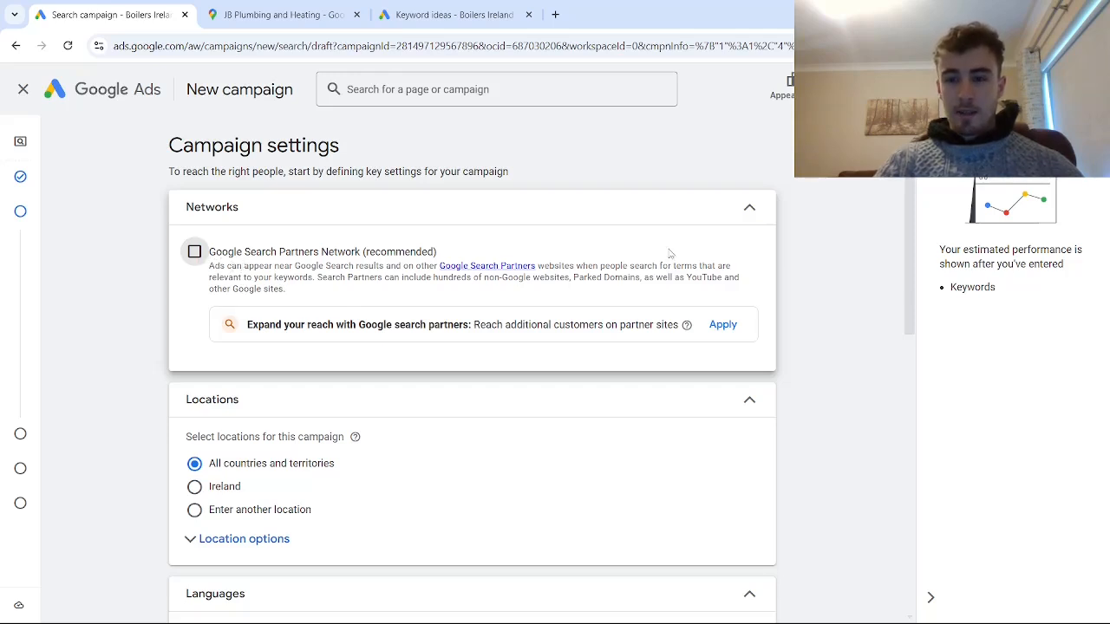
- Limit location targeting to people in or regularly in the included locations, and open the advanced search for entering another location
scroll(286, 376, down, 2)
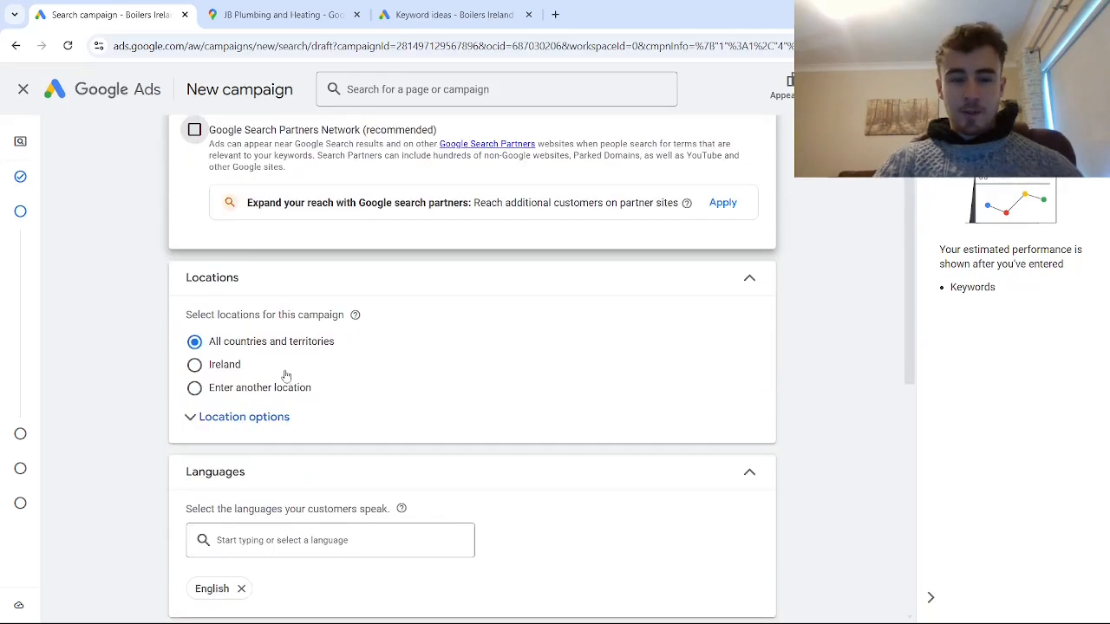
click(212, 422)
scroll(211, 422, down, 2)
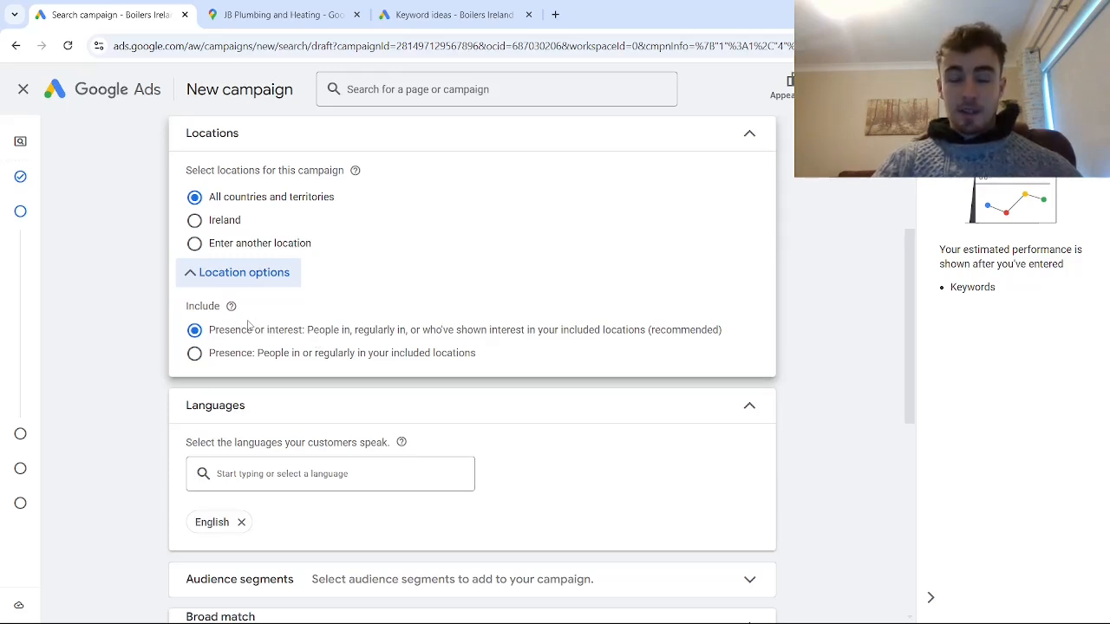
click(196, 356)
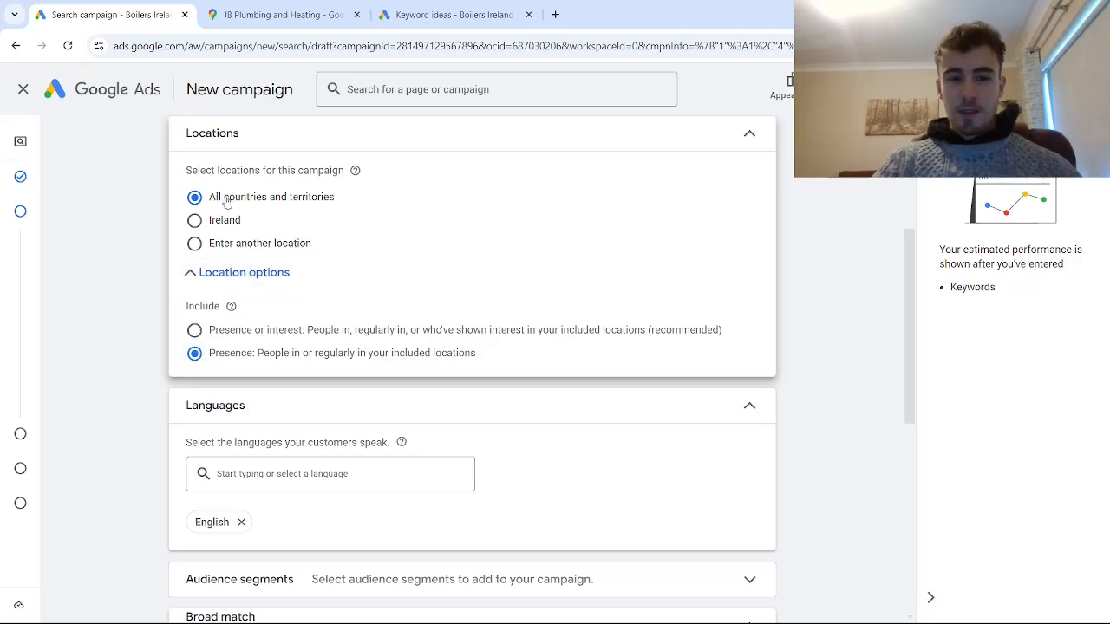
click(194, 244)
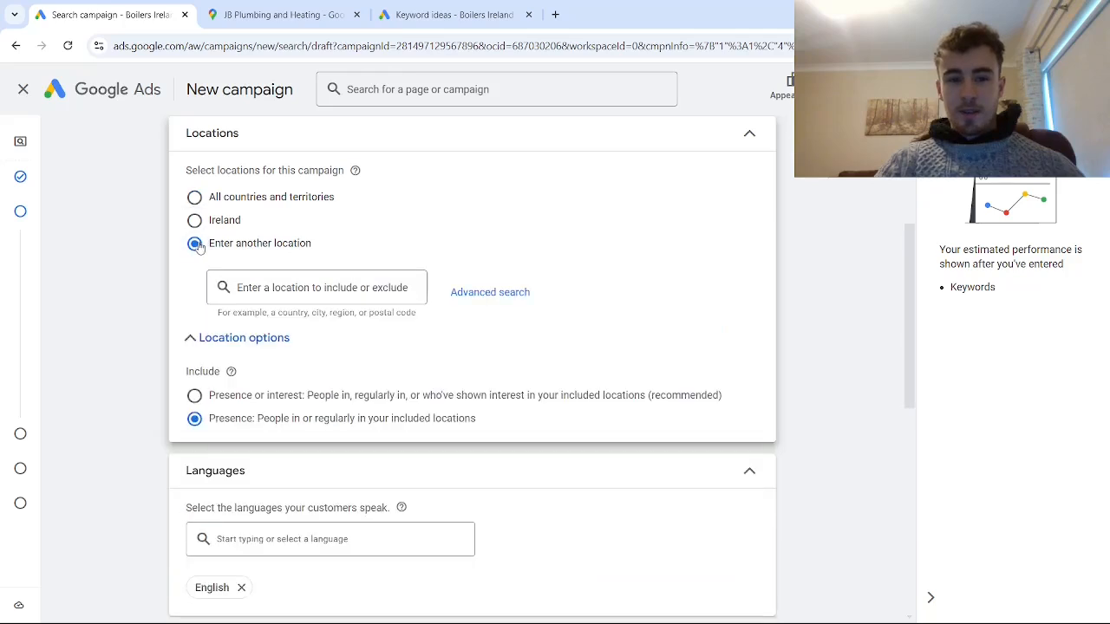
click(472, 300)
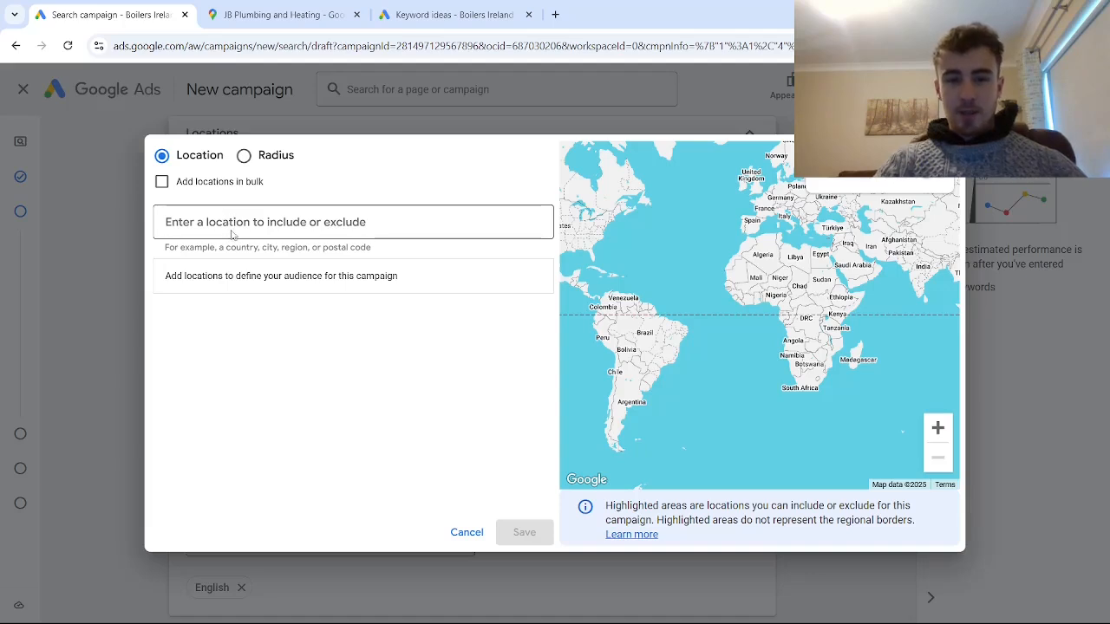
- Include a 20-mile radius around Manchester, UK as a target location
click(244, 156)
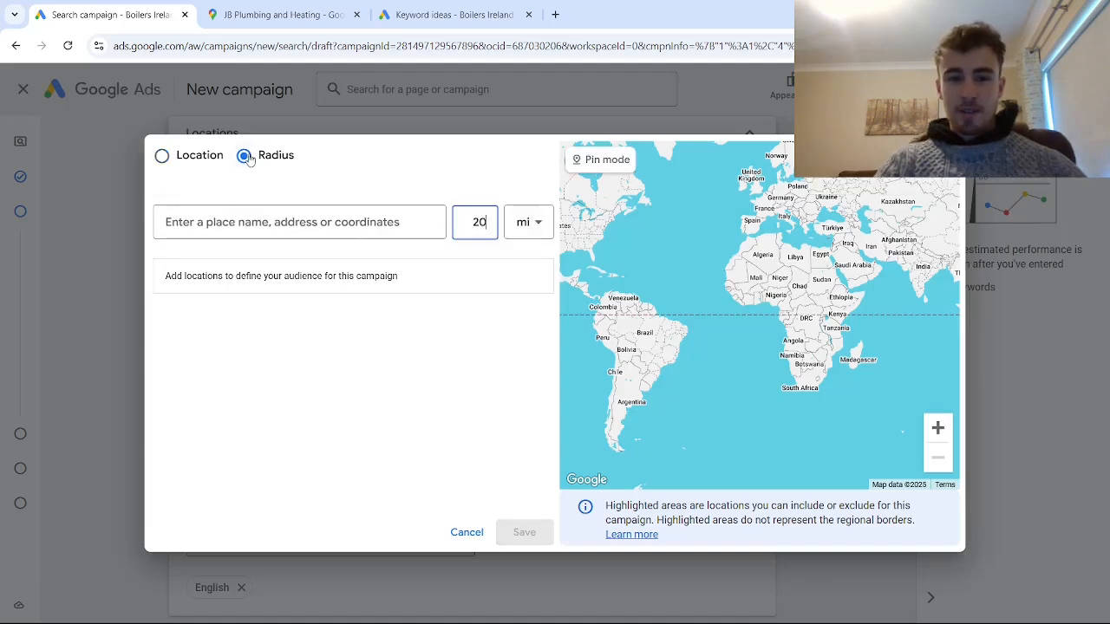
click(293, 234)
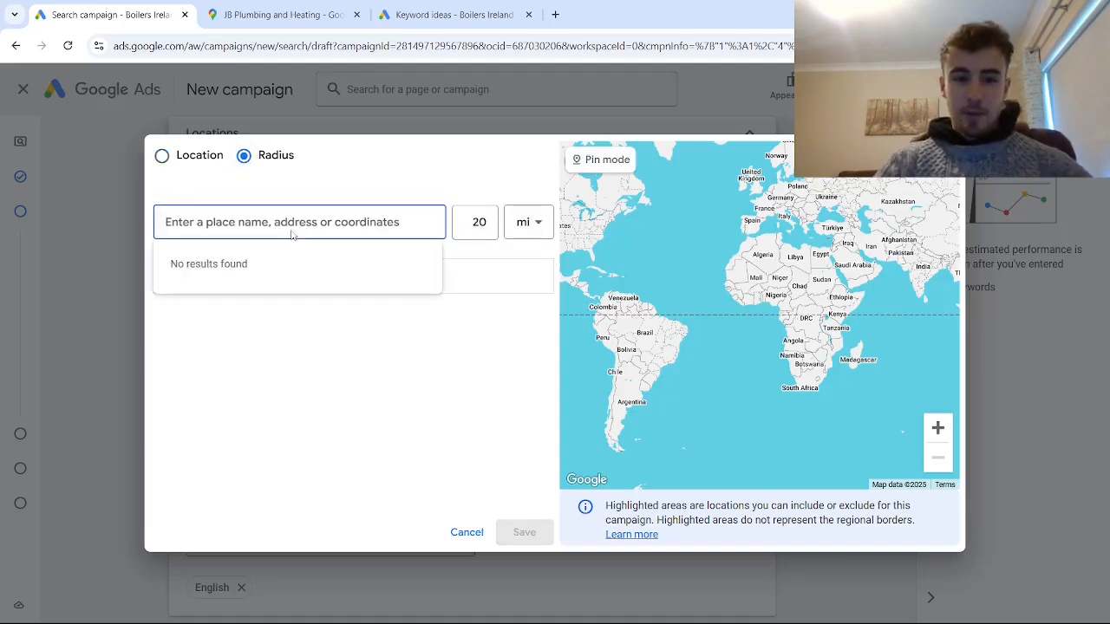
text(manchester)
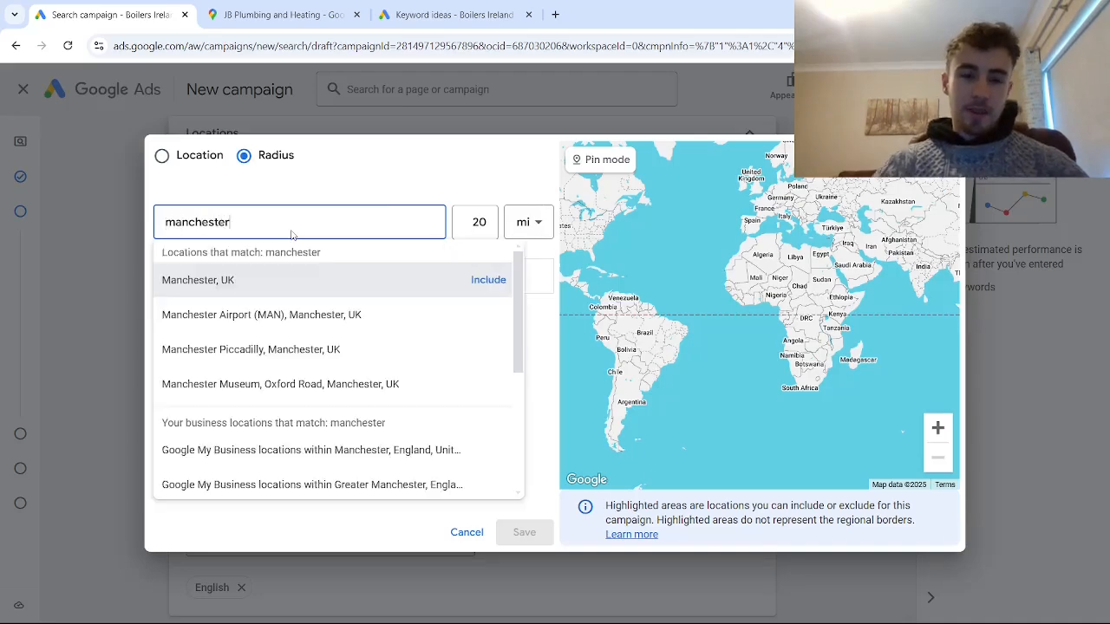
click(488, 280)
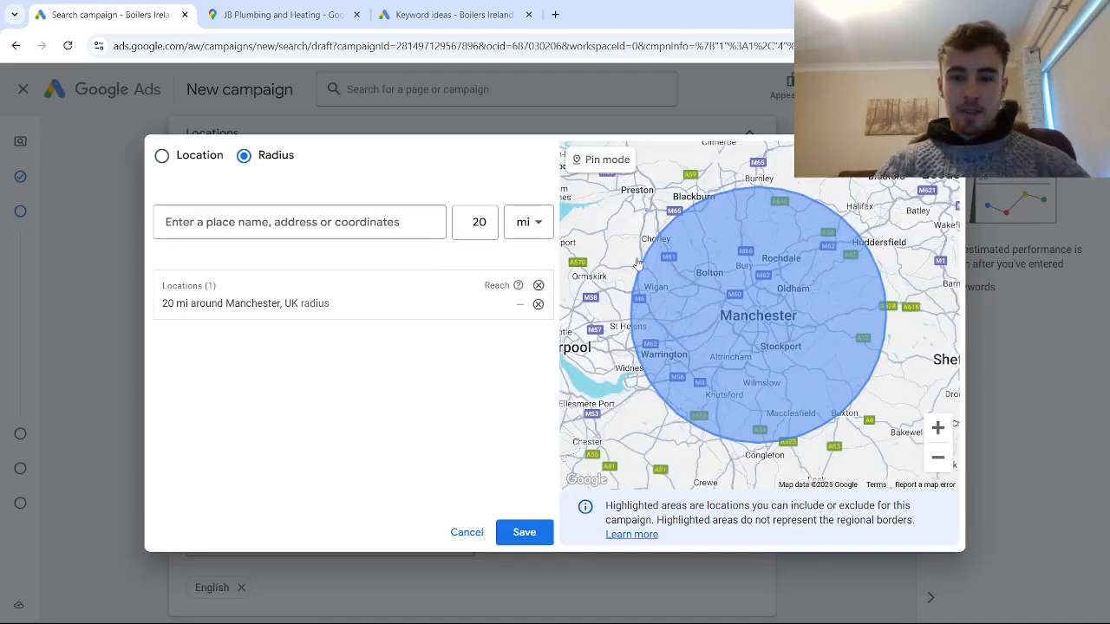
- Include the county of Greater Manchester, England, United Kingdom as a named target location and save the selection
click(162, 156)
click(255, 230)
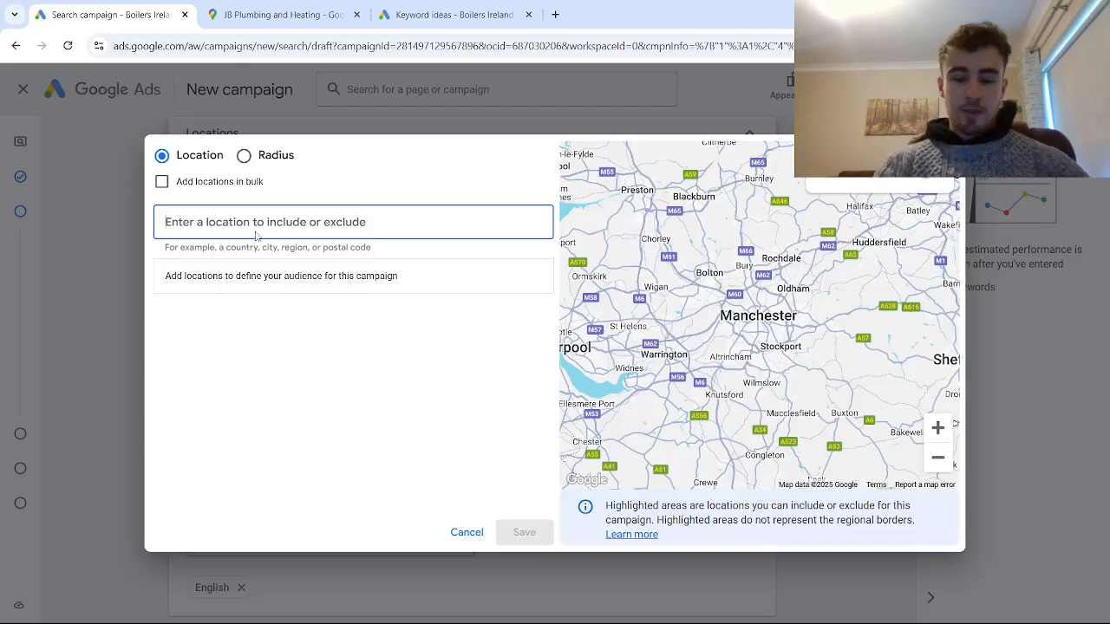
text(manchester)
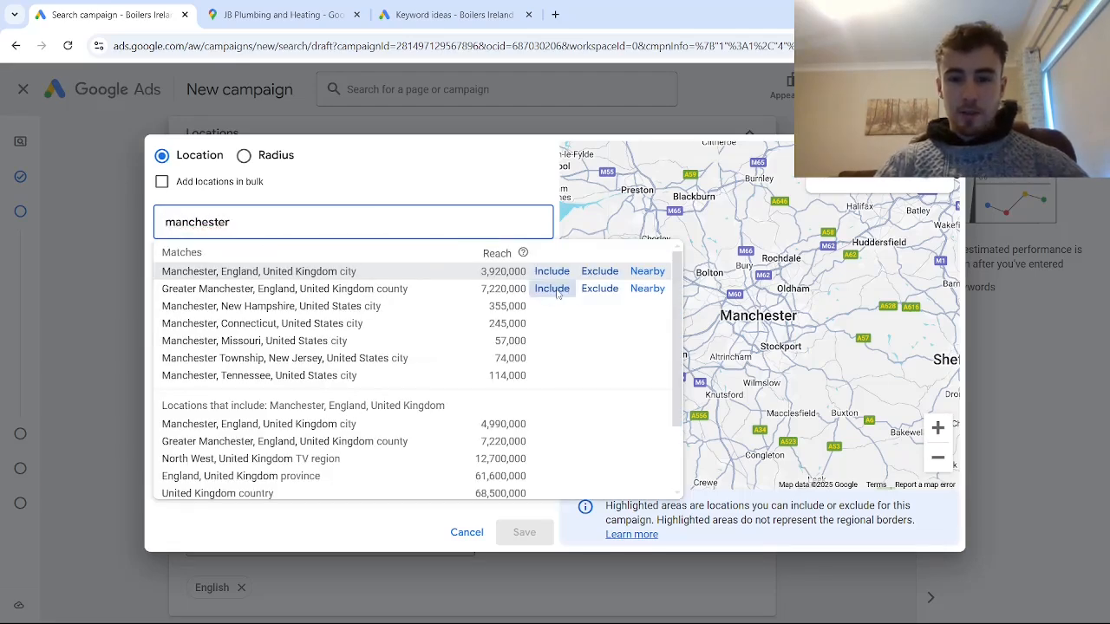
click(553, 289)
click(534, 532)
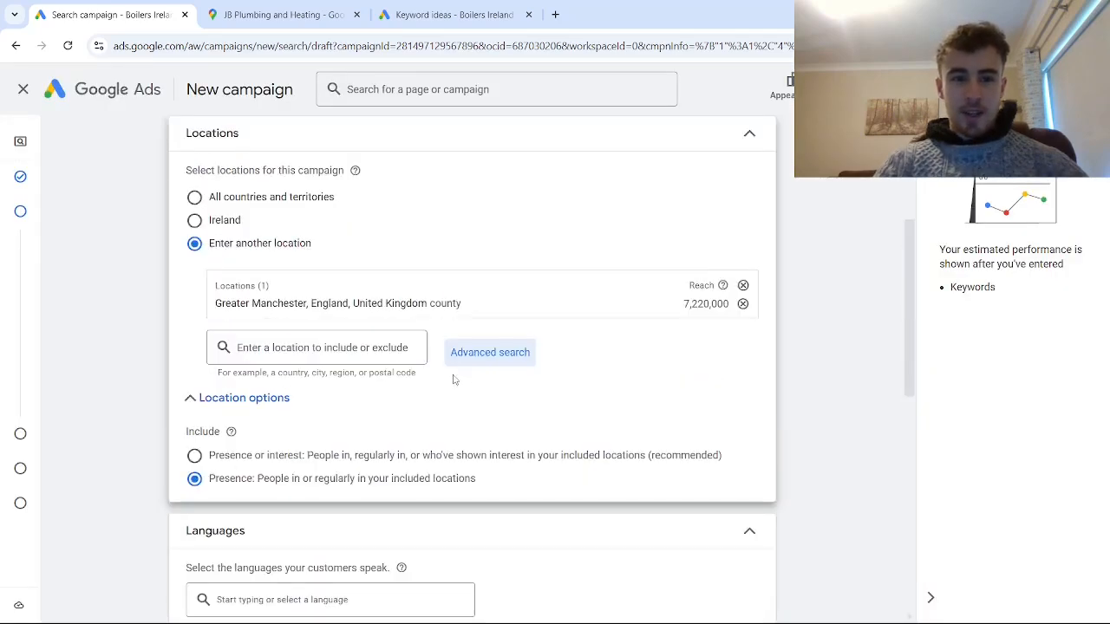
- Open the campaign's audience segments and search them for "plumbing"
scroll(456, 376, down, 3)
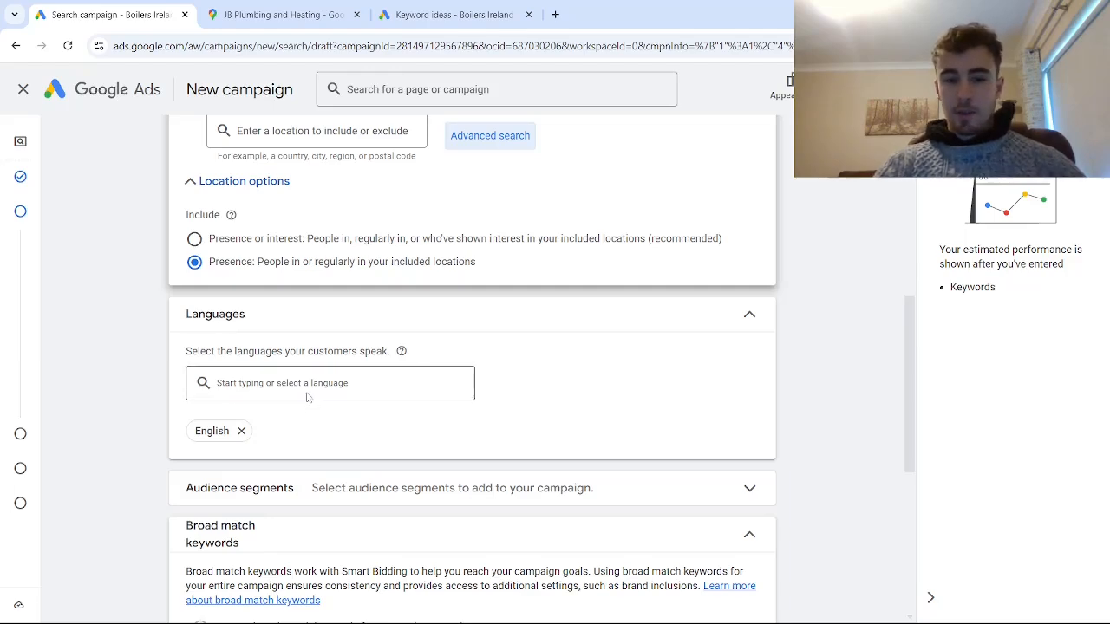
scroll(318, 376, down, 2)
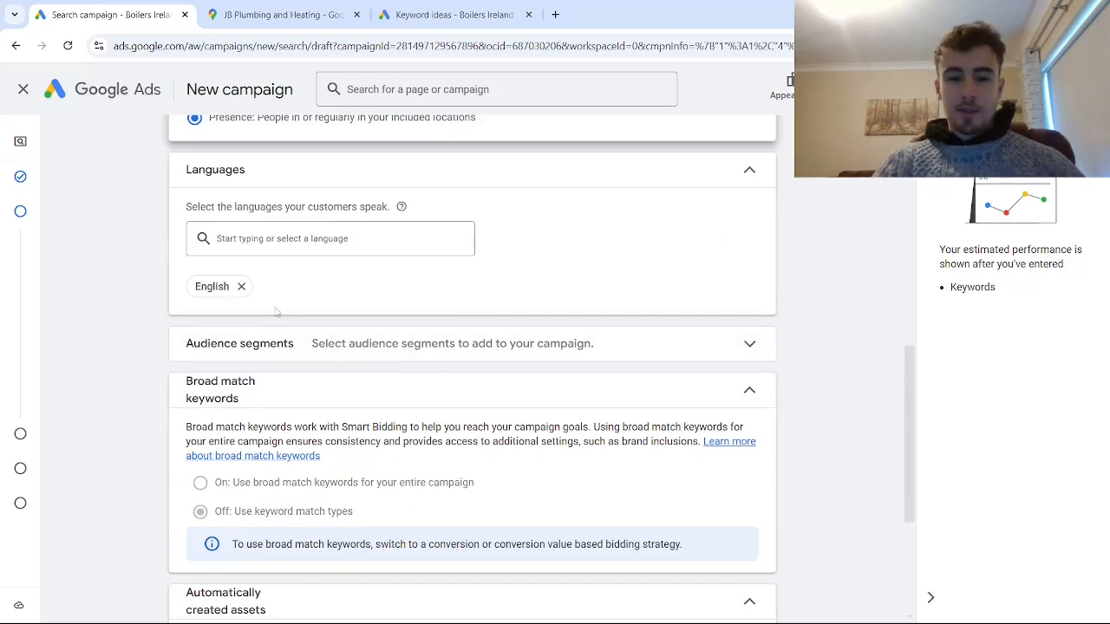
click(408, 344)
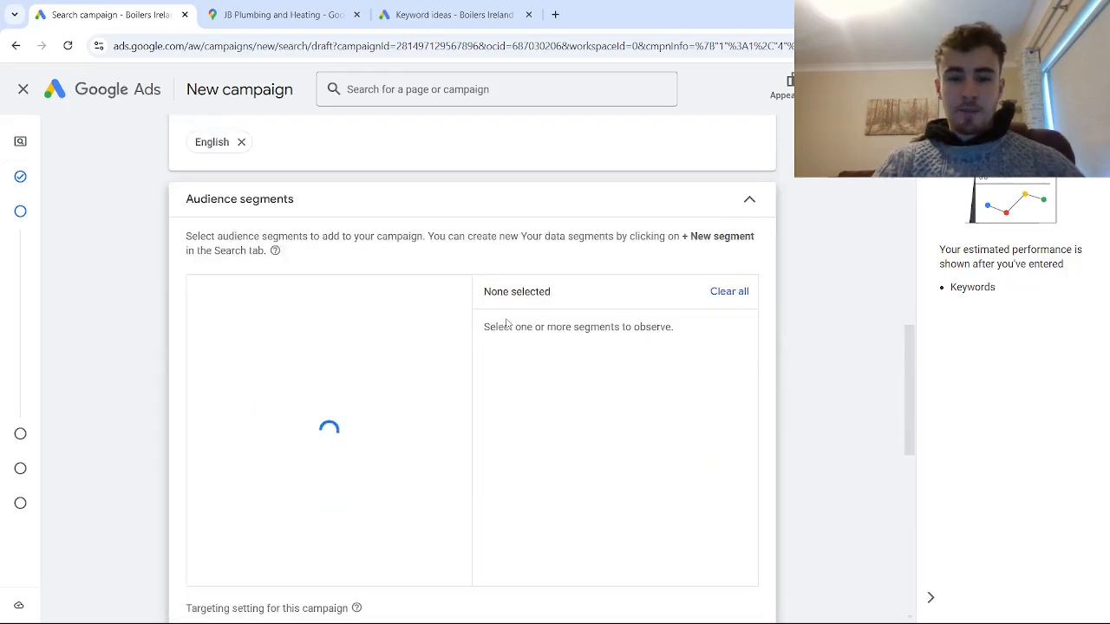
scroll(340, 550, down, 3)
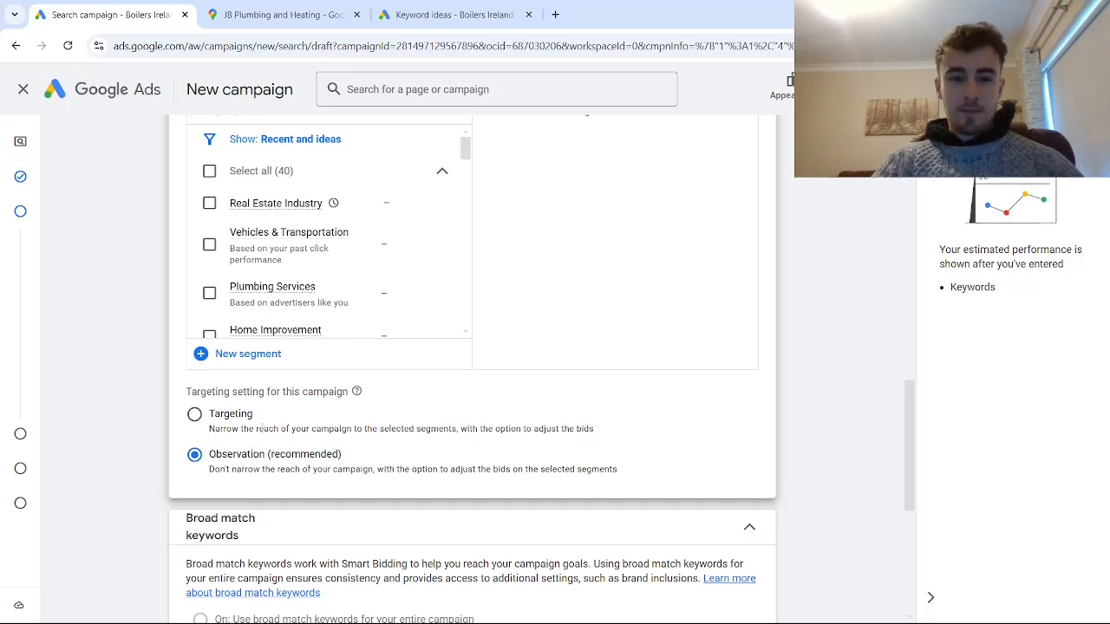
scroll(262, 428, up, 3)
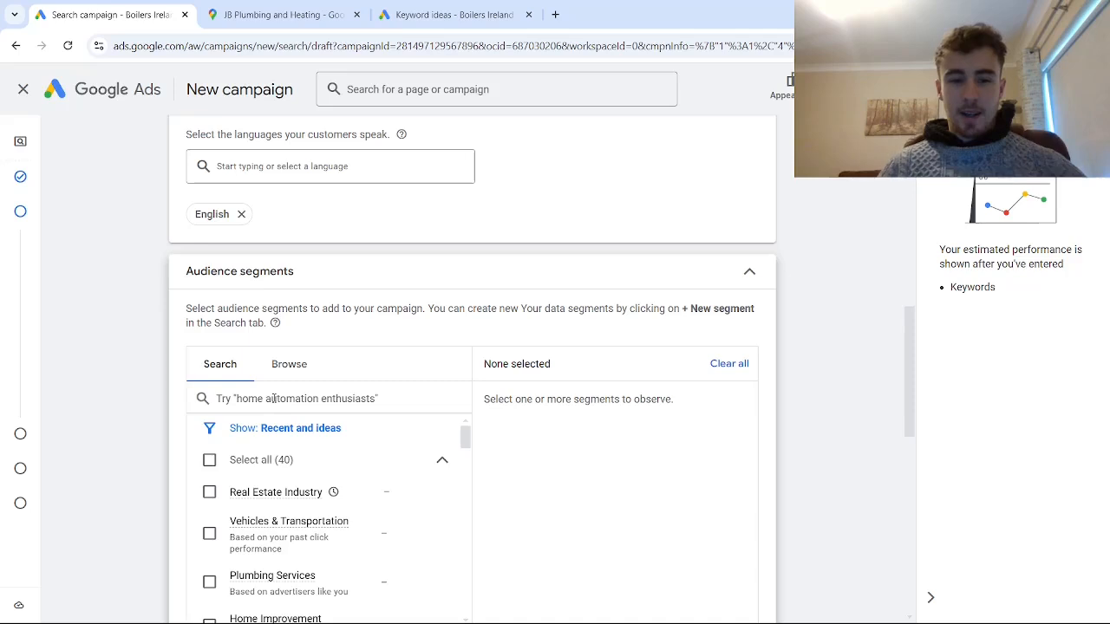
click(274, 398)
text(plumbin)
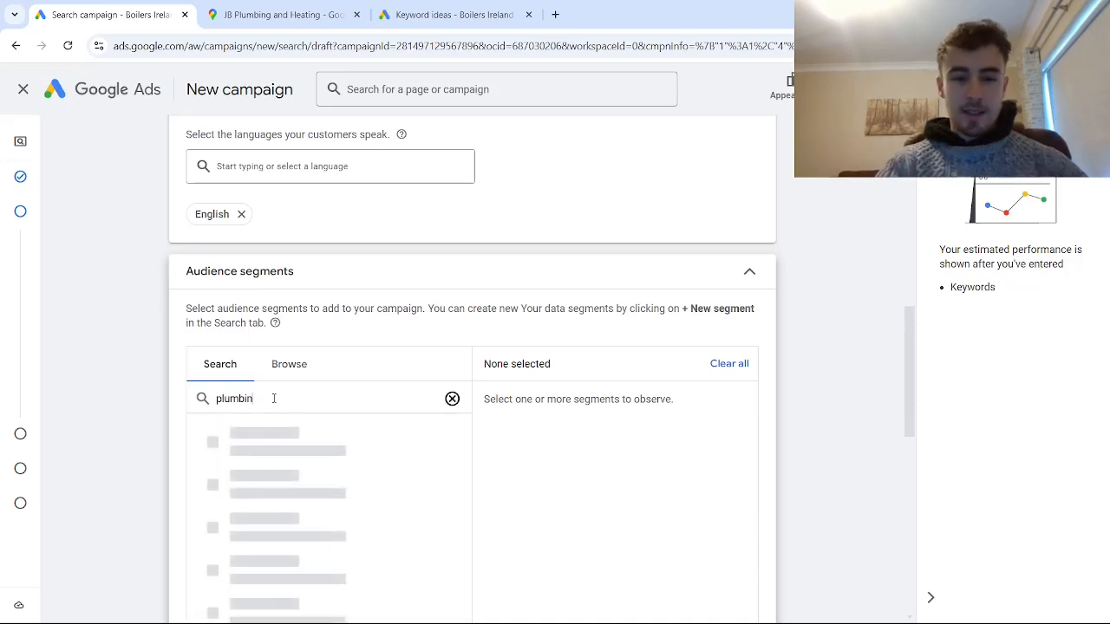
text(g)
scroll(295, 386, down, 1)
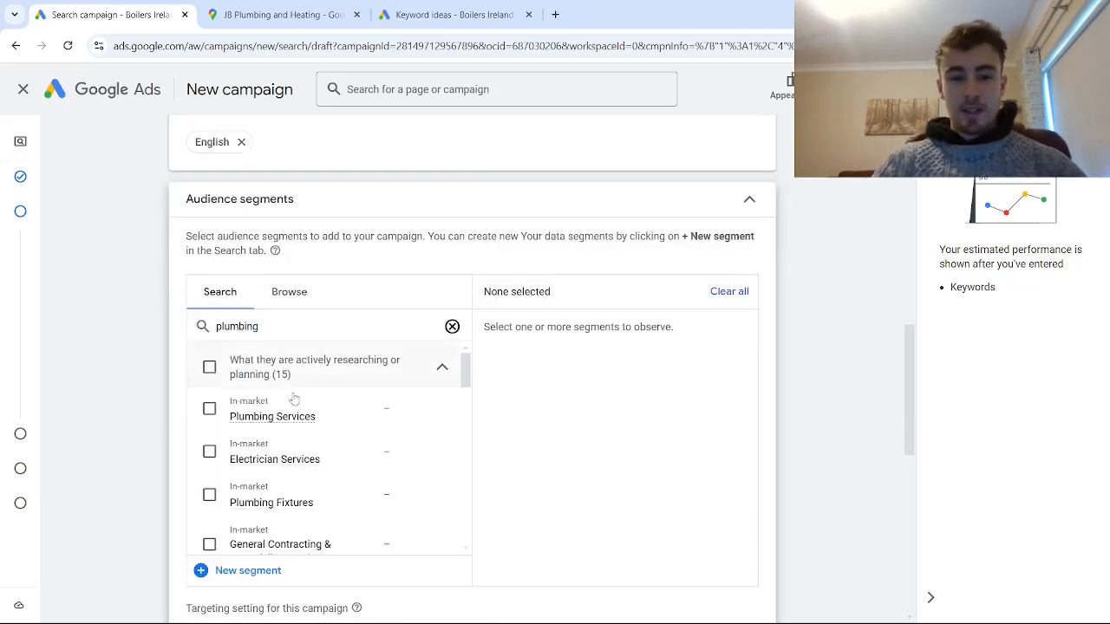
scroll(312, 437, down, 5)
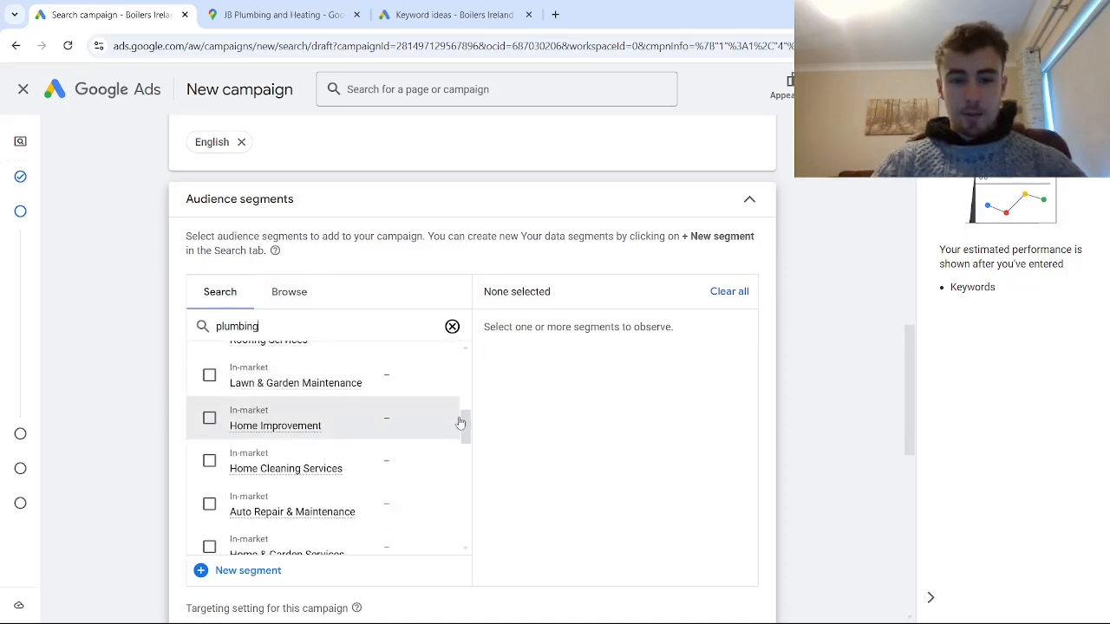
drag(460, 423, 466, 357)
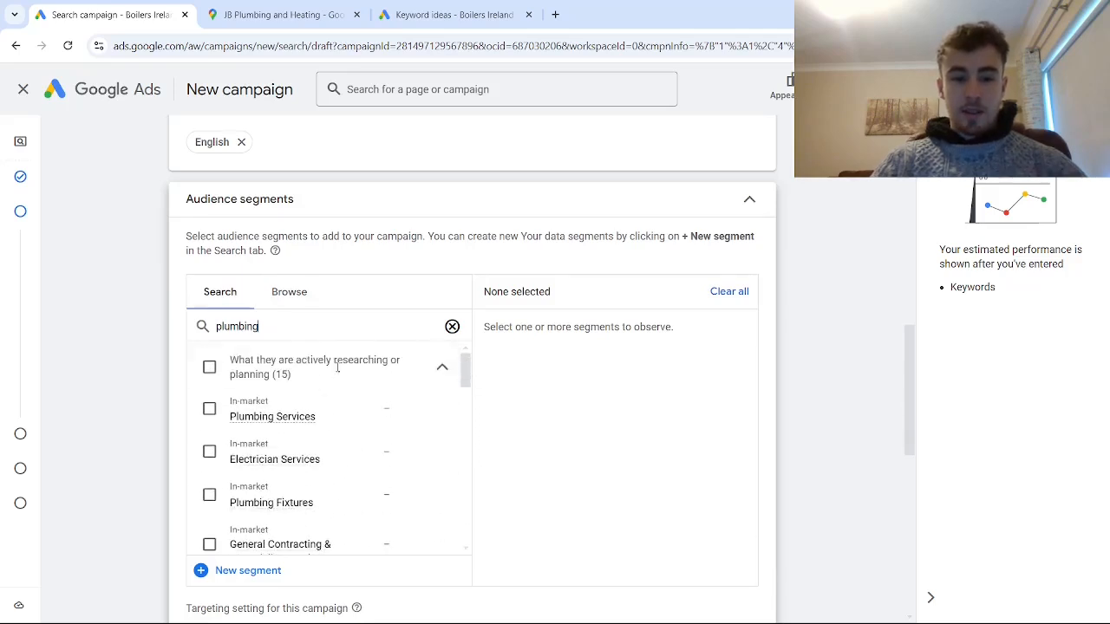
- Add the in-market segments Plumbing Services, Electrician Services, Plumbing Fixtures, General Contracting & Remodeling Services, Plumbing Fixture Hardware & Parts, and Flooring Services
click(208, 411)
click(209, 452)
click(209, 495)
scroll(215, 485, down, 1)
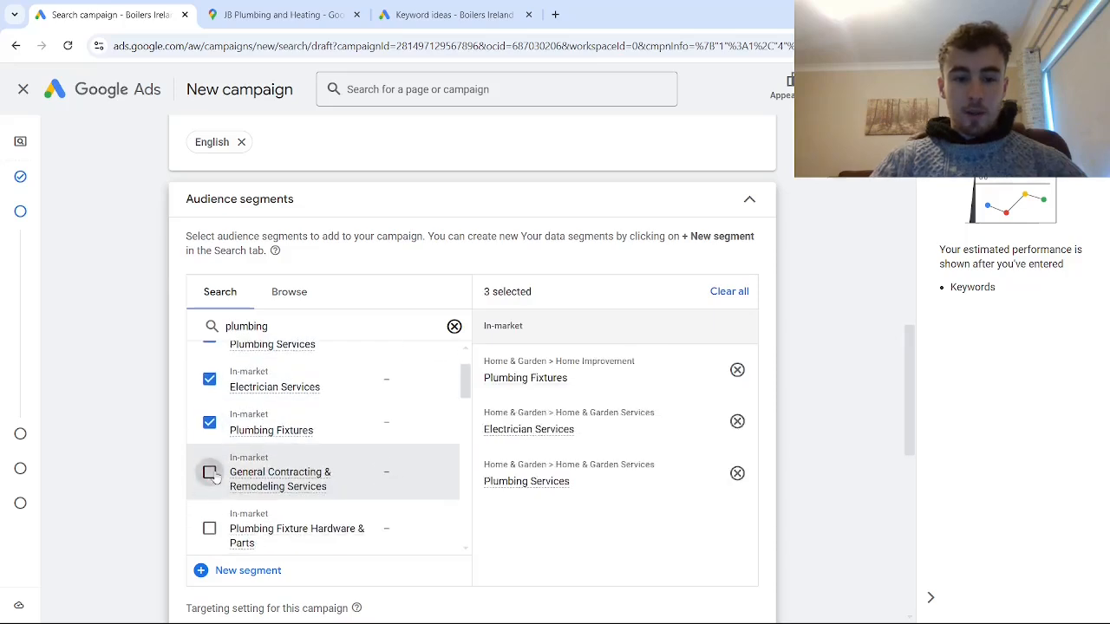
click(210, 472)
click(210, 528)
scroll(234, 485, down, 1)
click(211, 506)
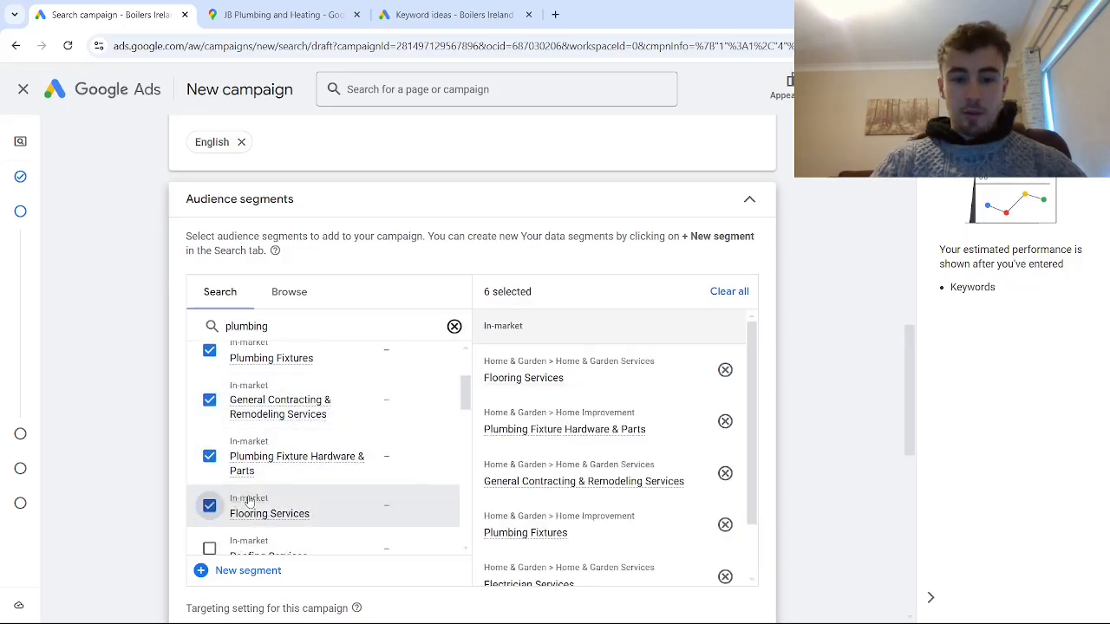
- Add the in-market segments Lawn & Garden Maintenance, Home Improvement, Home Cleaning Services, and Auto Repair & Maintenance
scroll(249, 503, down, 3)
click(209, 375)
click(209, 418)
click(209, 460)
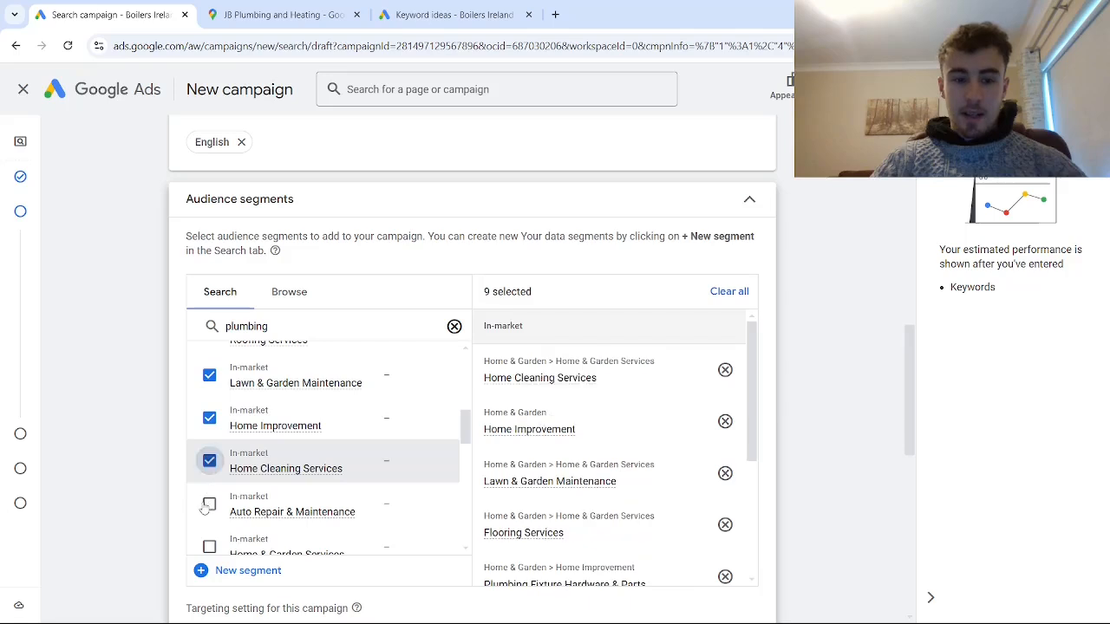
click(208, 505)
- Add the in-market segments Home & Garden Services, Painting Services, Locksmith Services, and Brake Service & Repair
scroll(208, 516, down, 3)
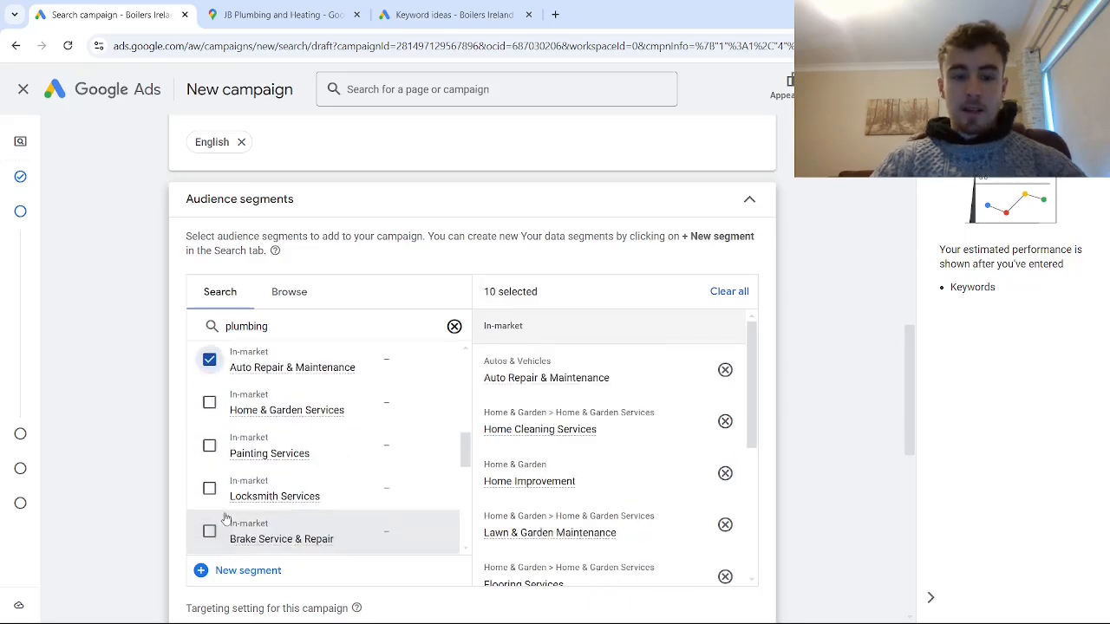
click(209, 406)
click(209, 446)
click(208, 489)
click(209, 532)
- Add the Home & Garden affinity segment and the Homeowners, Construction Industry, Real Estate Industry, and Small Employer demographics, leaving Renters out
scroll(209, 469, down, 3)
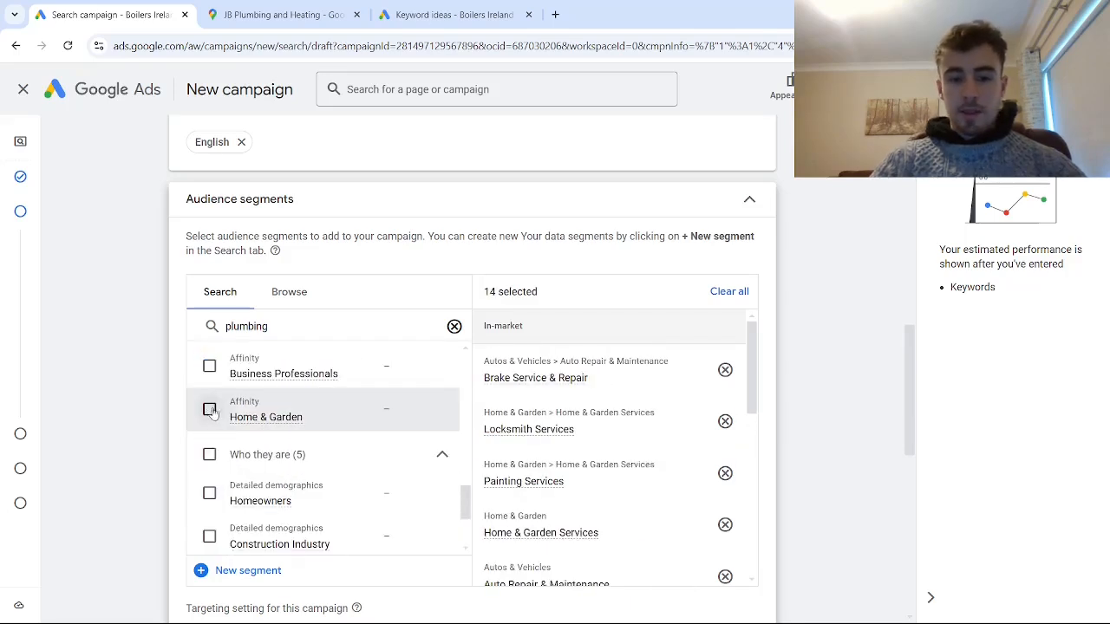
click(210, 411)
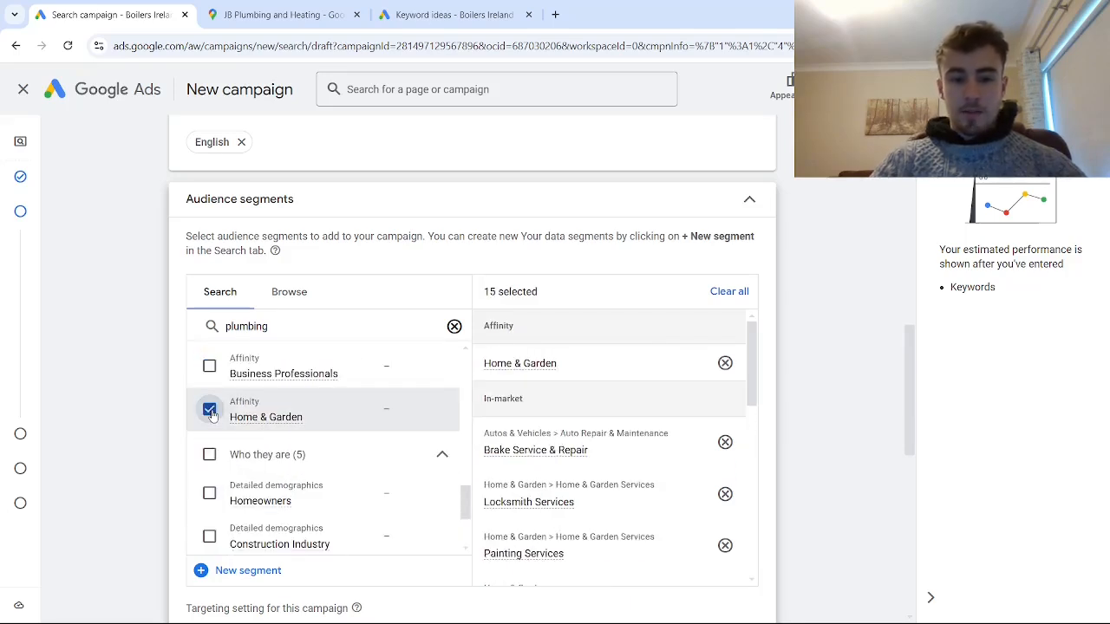
click(209, 493)
scroll(208, 486, down, 3)
click(208, 392)
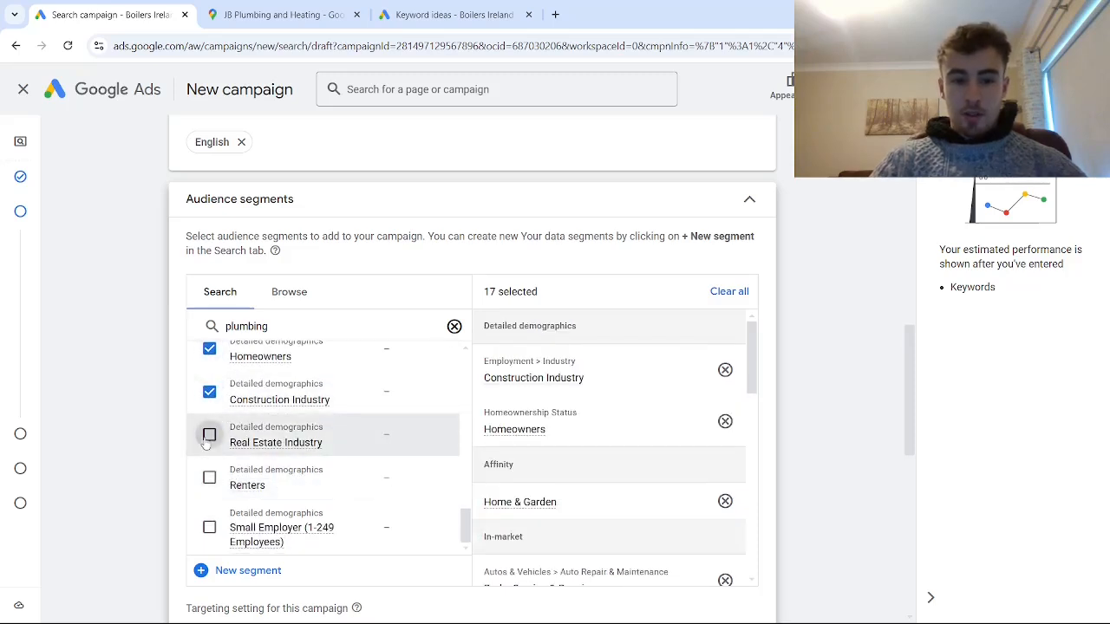
click(209, 477)
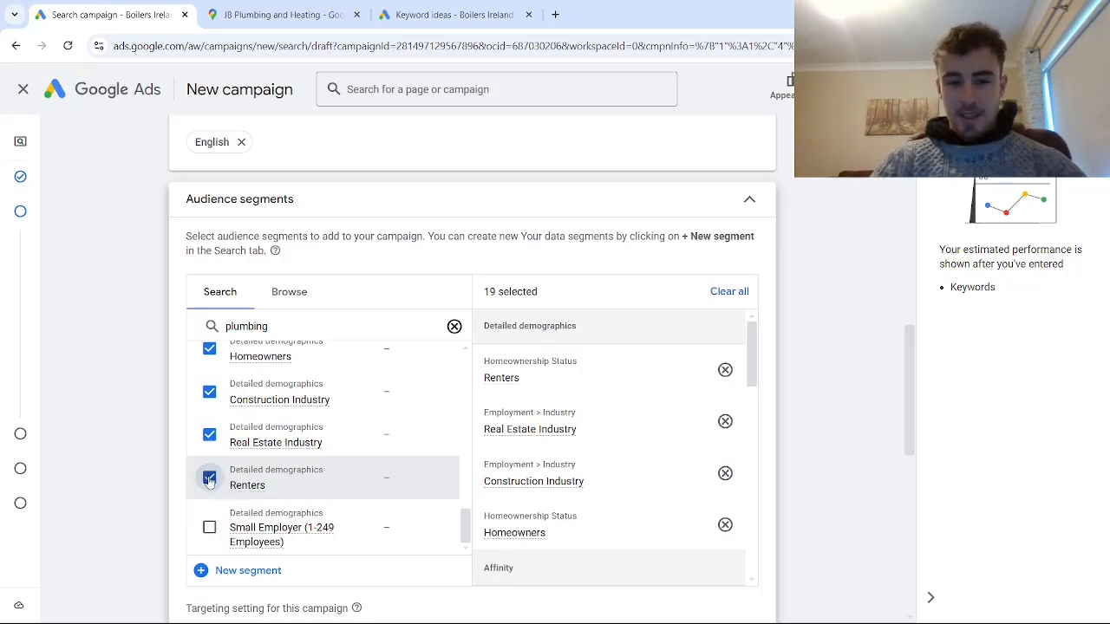
click(209, 478)
click(209, 527)
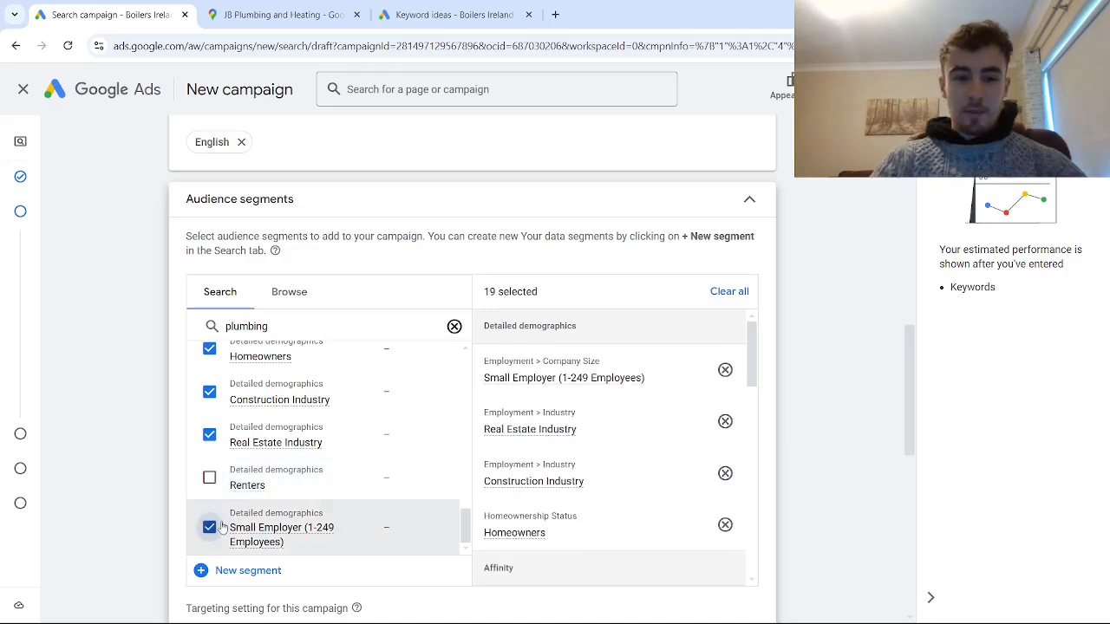
- Browse the detailed demographics audience categories and expand Parental Status
click(294, 300)
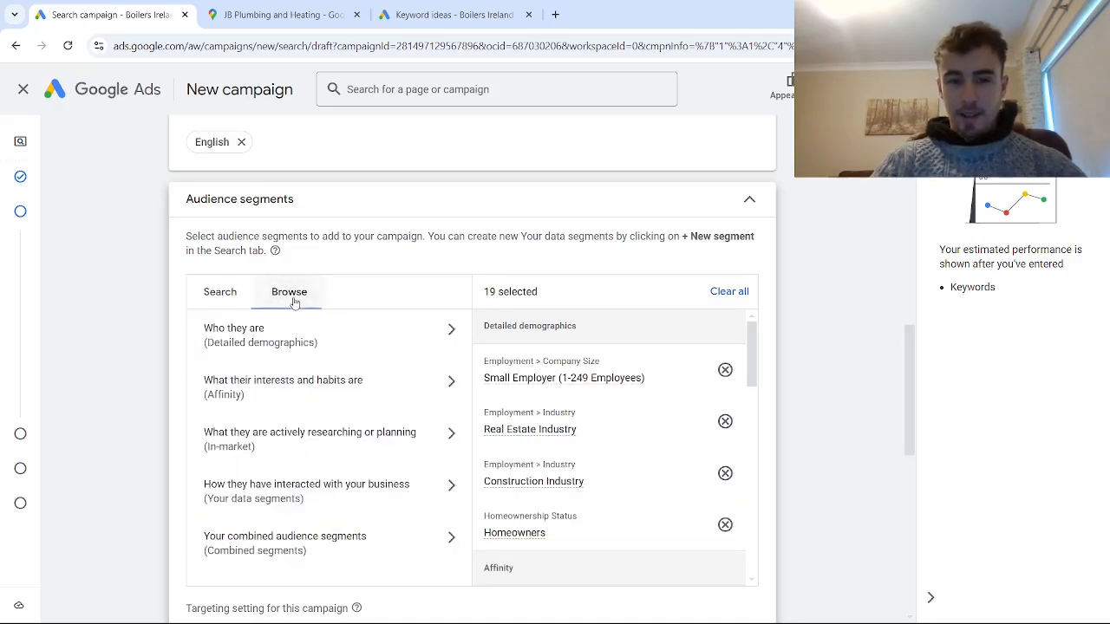
click(311, 347)
click(290, 364)
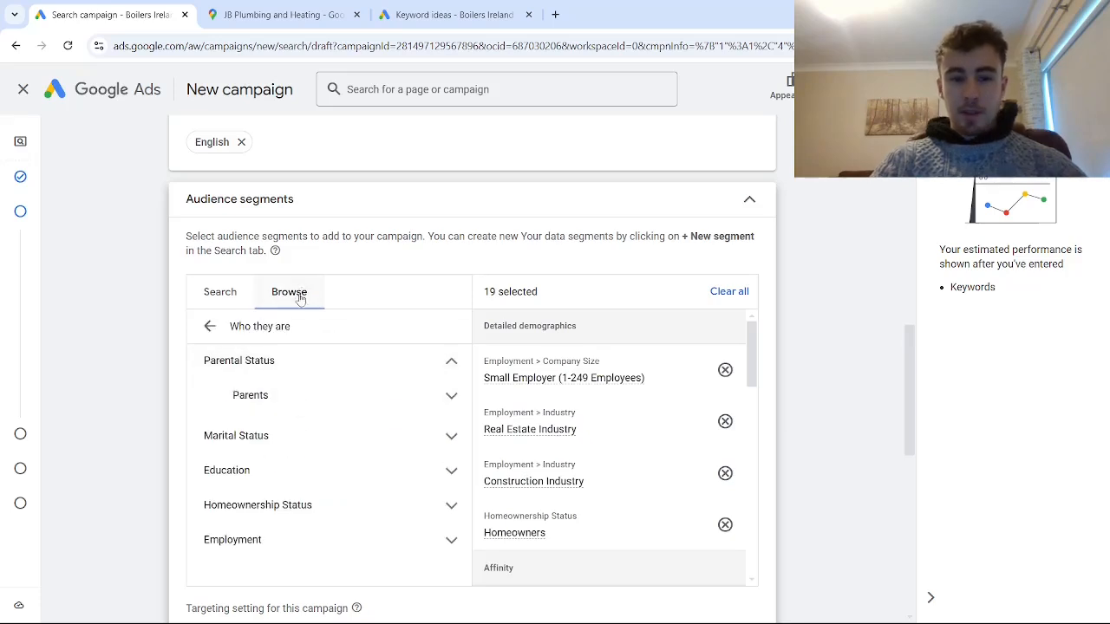
- Add all five Parents segments, from Infants to Teens, and the Single, In a Relationship, and Married marital status segments
click(208, 328)
click(293, 338)
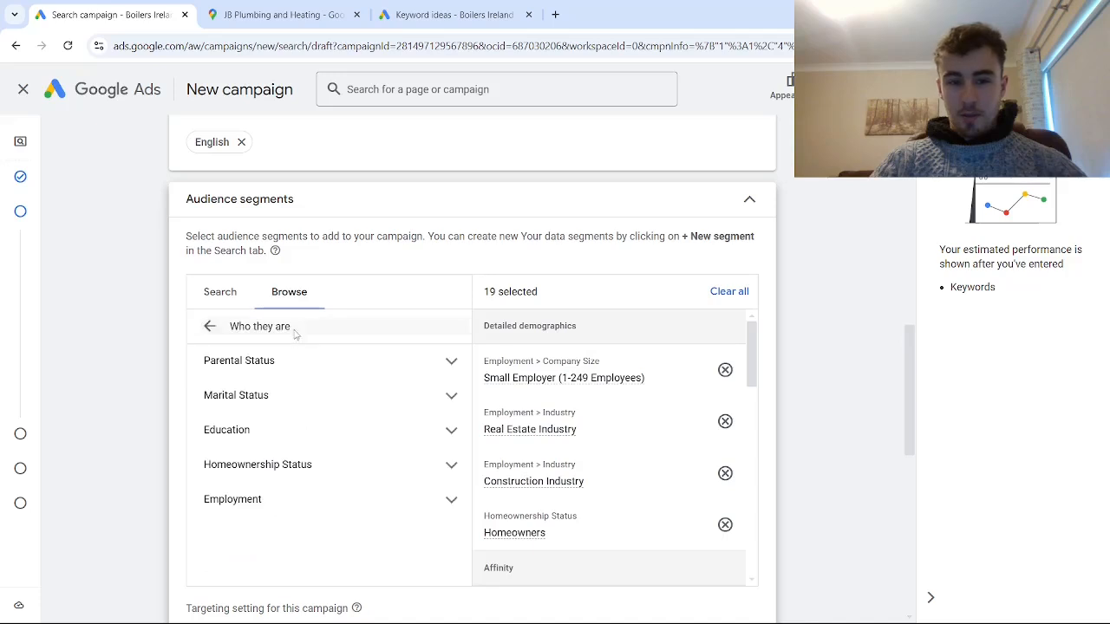
click(315, 370)
click(315, 395)
click(338, 358)
click(343, 392)
click(347, 427)
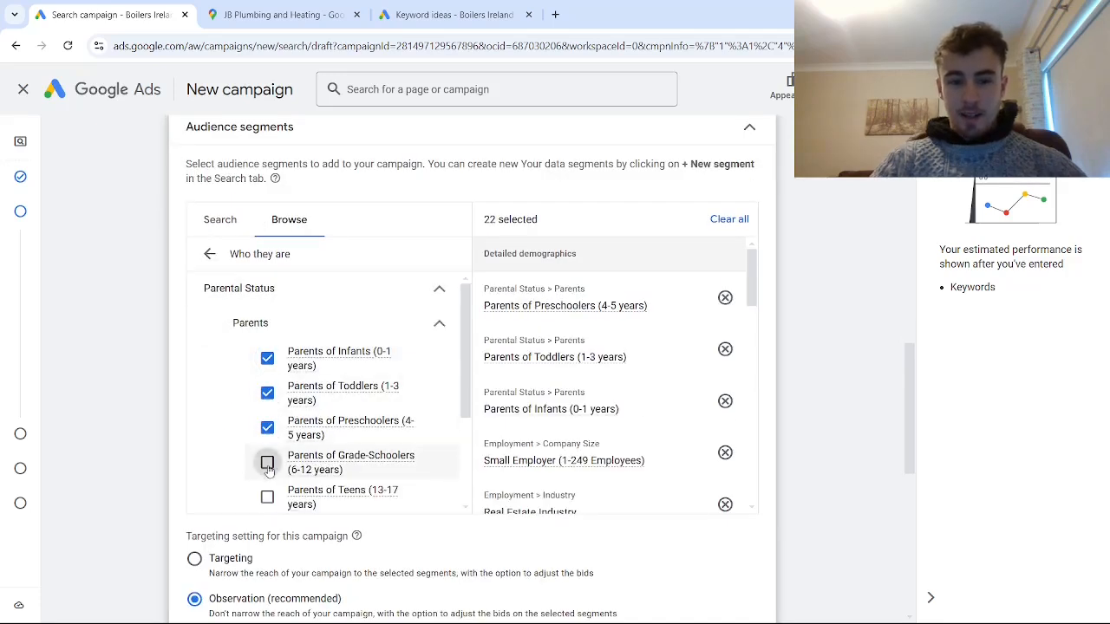
click(347, 462)
click(342, 497)
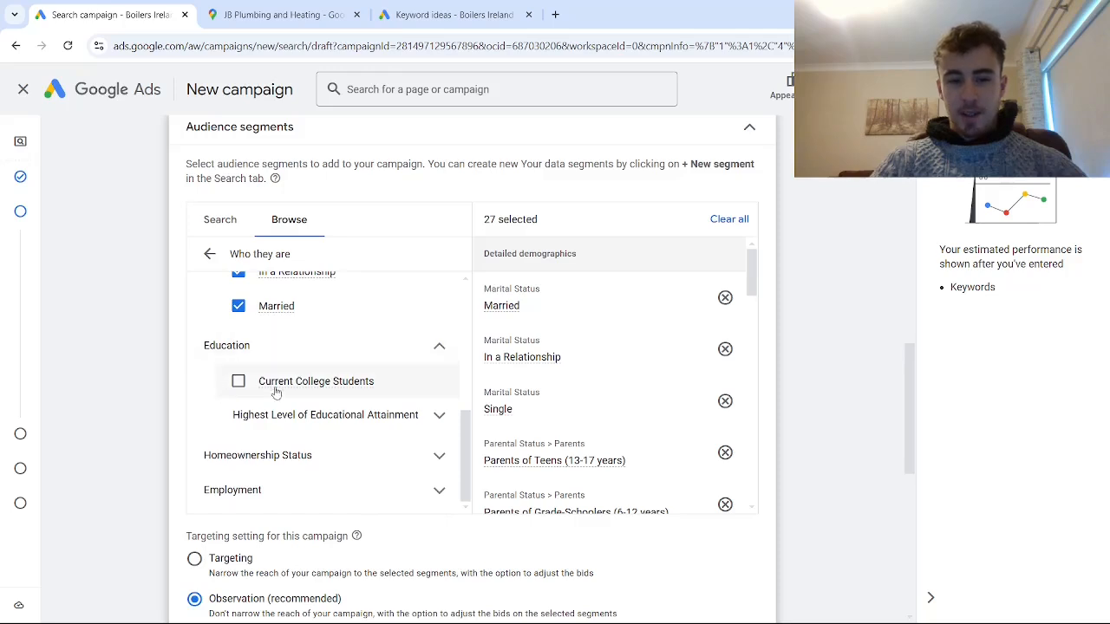
- Add the High School Graduate, Bachelor's Degree, and Advanced Degree segments under Highest Level of Educational Attainment
click(338, 415)
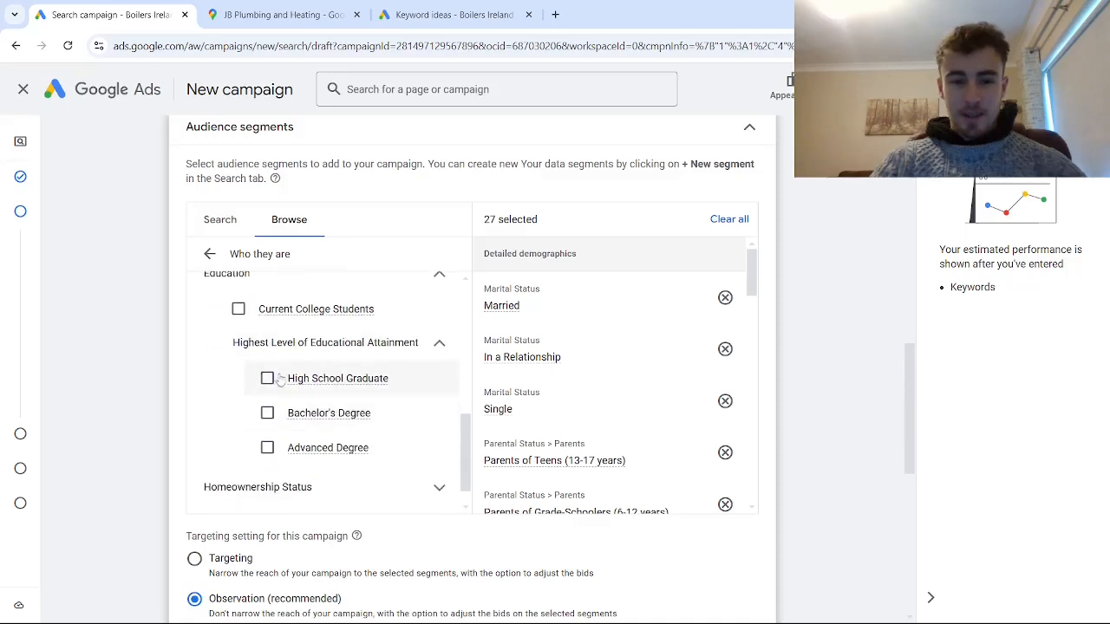
click(267, 378)
click(267, 412)
click(267, 448)
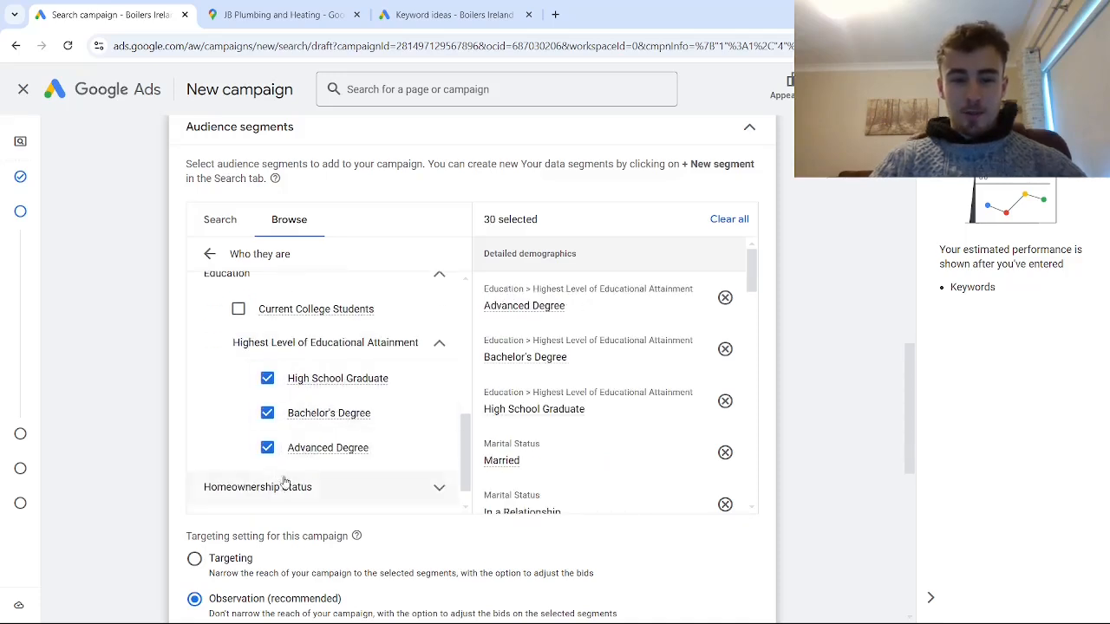
- Add the Large Employer (250-10k Employees) and Very Large Employer (10k+ Employees) company size segments
click(277, 486)
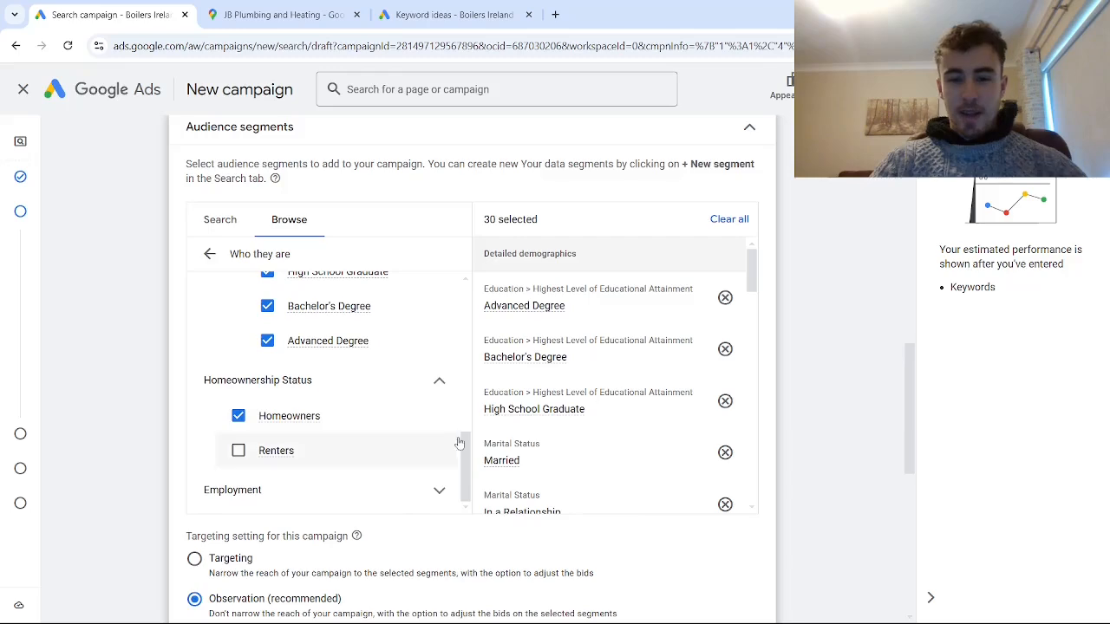
scroll(349, 393, down, 1)
scroll(350, 393, down, 1)
click(294, 345)
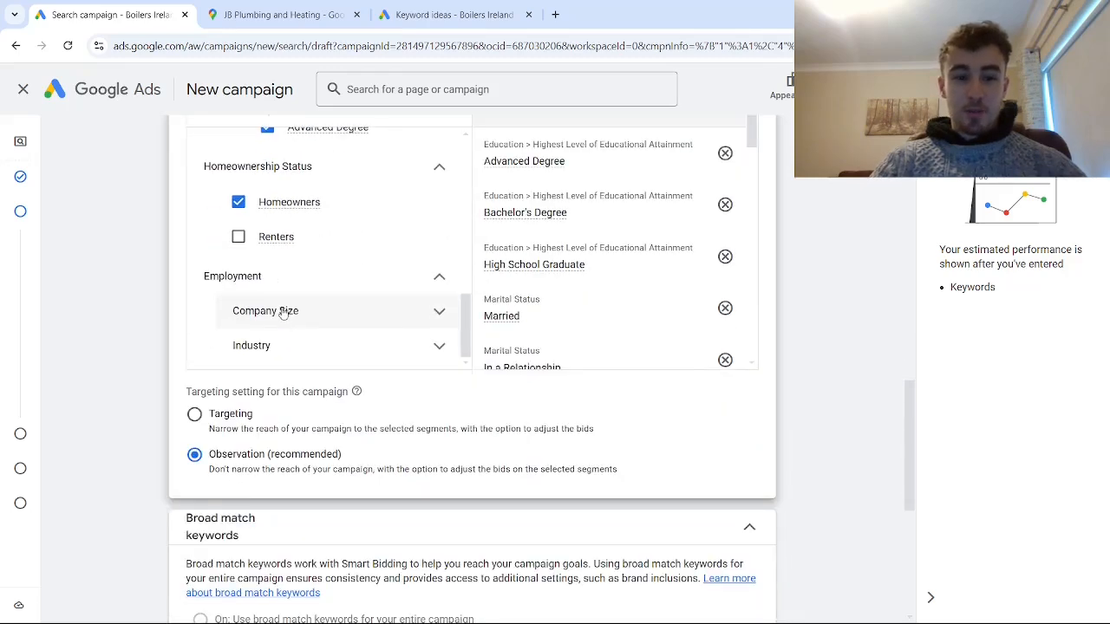
click(300, 305)
scroll(301, 298, down, 3)
scroll(301, 298, up, 1)
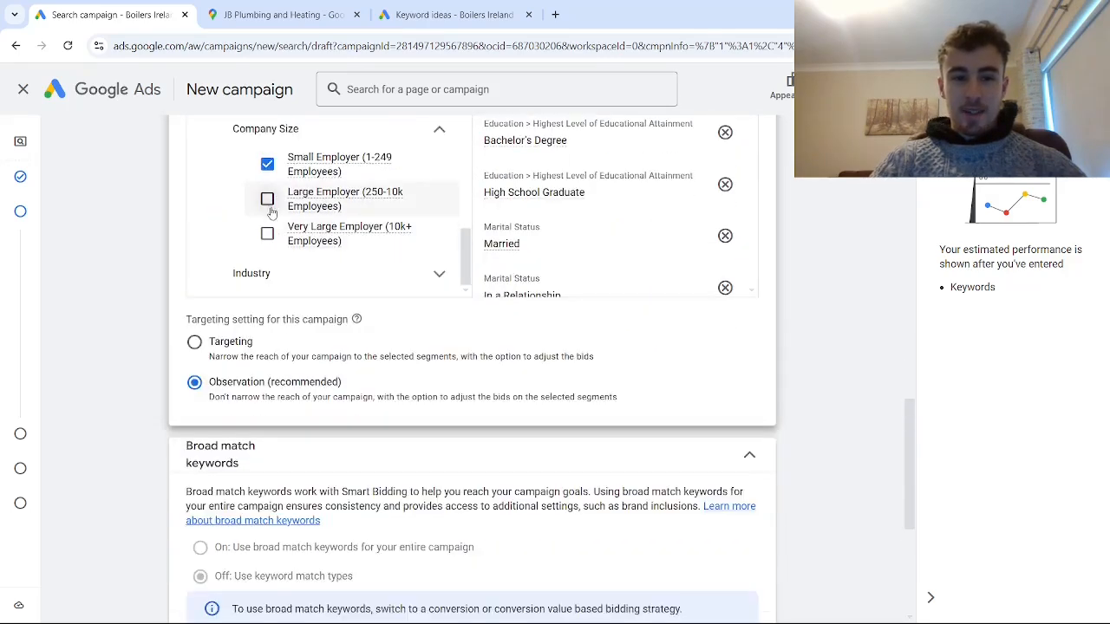
click(267, 199)
click(267, 234)
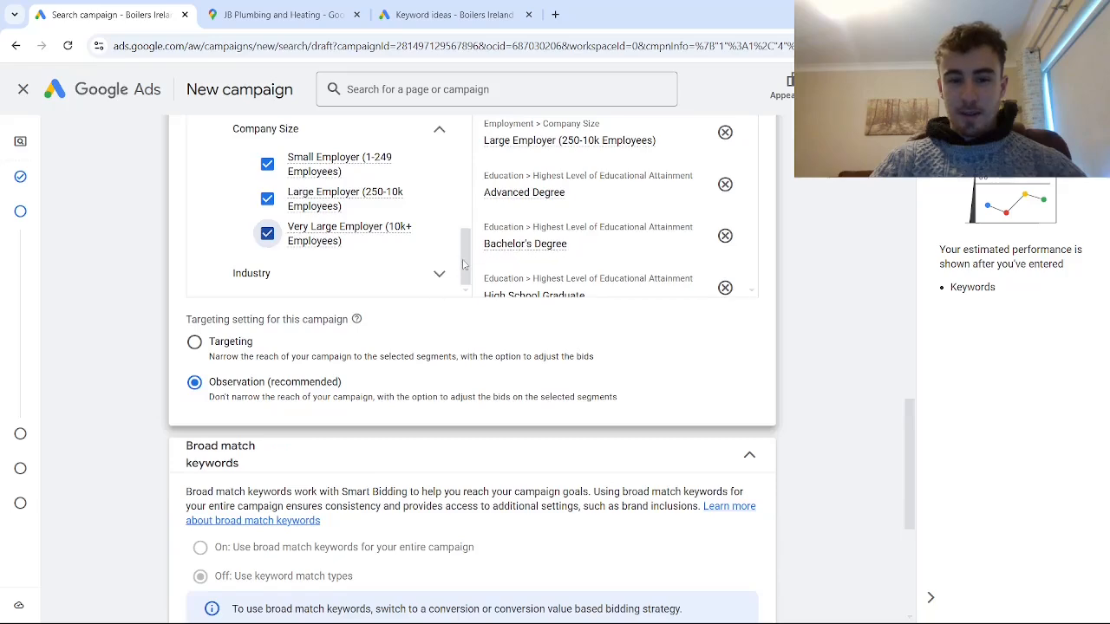
- Review the selected audience segments, the targeting setting, and the broad match keyword and automatically created assets settings
drag(466, 264, 458, 166)
scroll(458, 167, up, 3)
scroll(194, 227, up, 3)
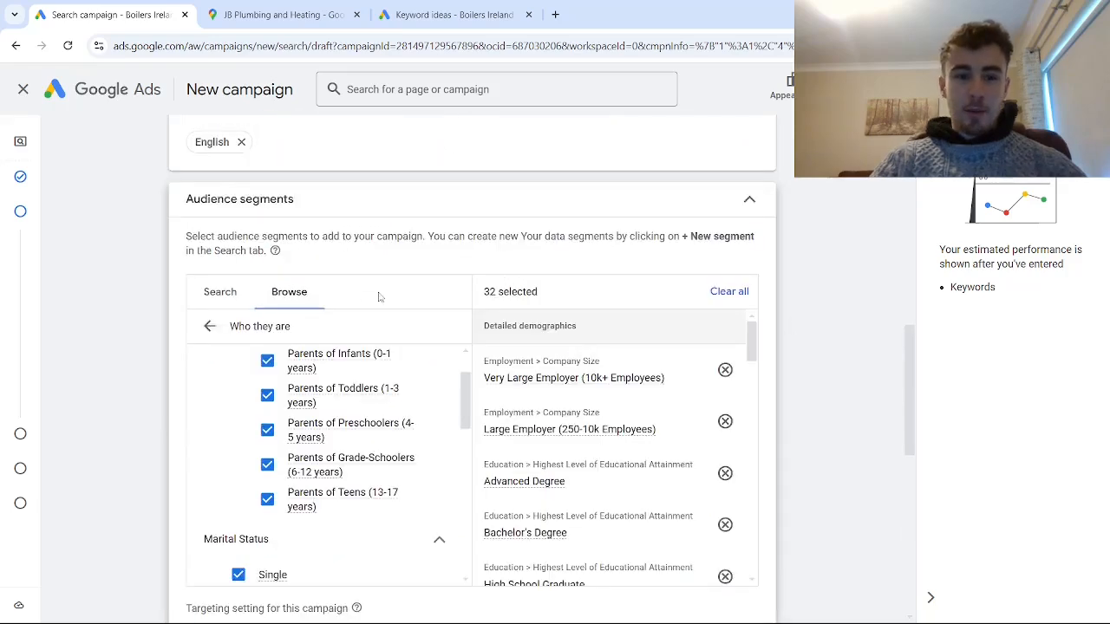
scroll(329, 286, down, 2)
scroll(387, 324, down, 5)
scroll(625, 364, down, 10)
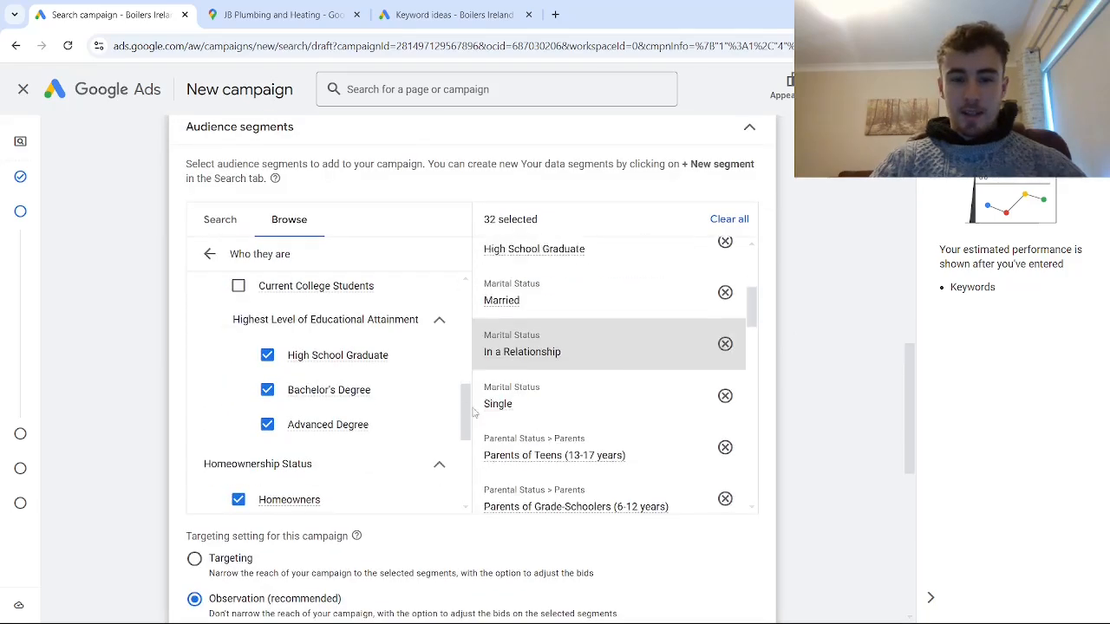
scroll(832, 408, down, 2)
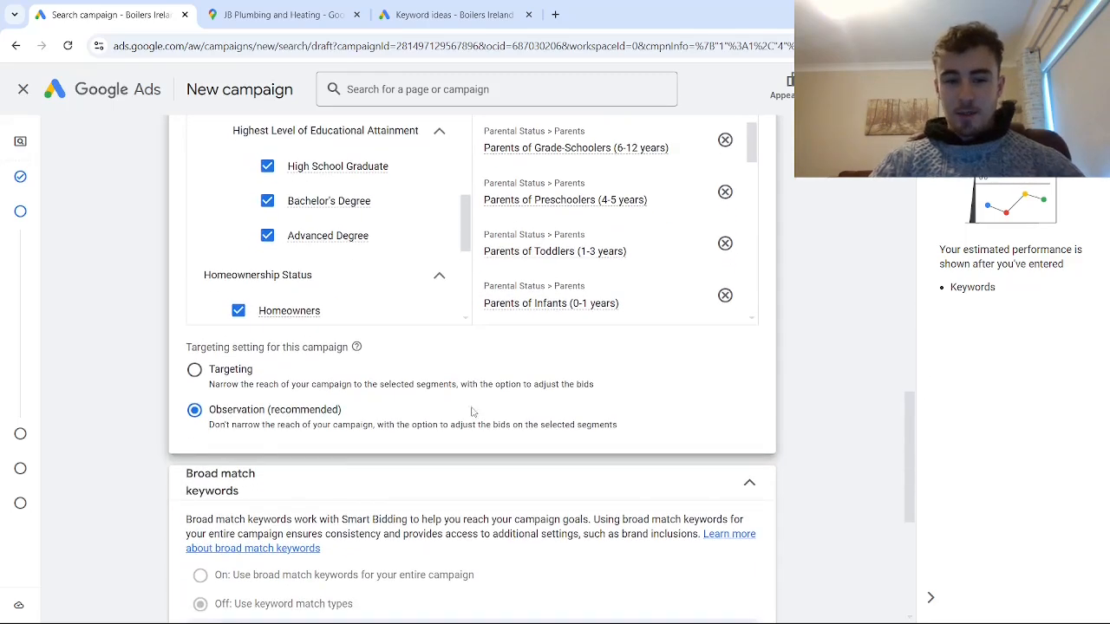
scroll(441, 391, down, 2)
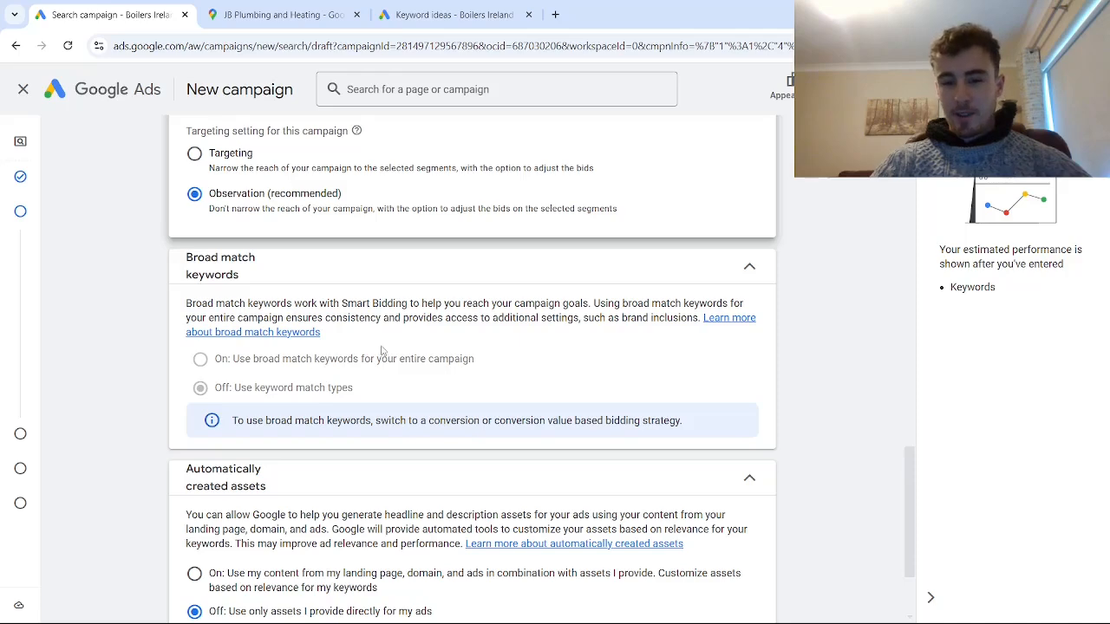
scroll(371, 354, down, 2)
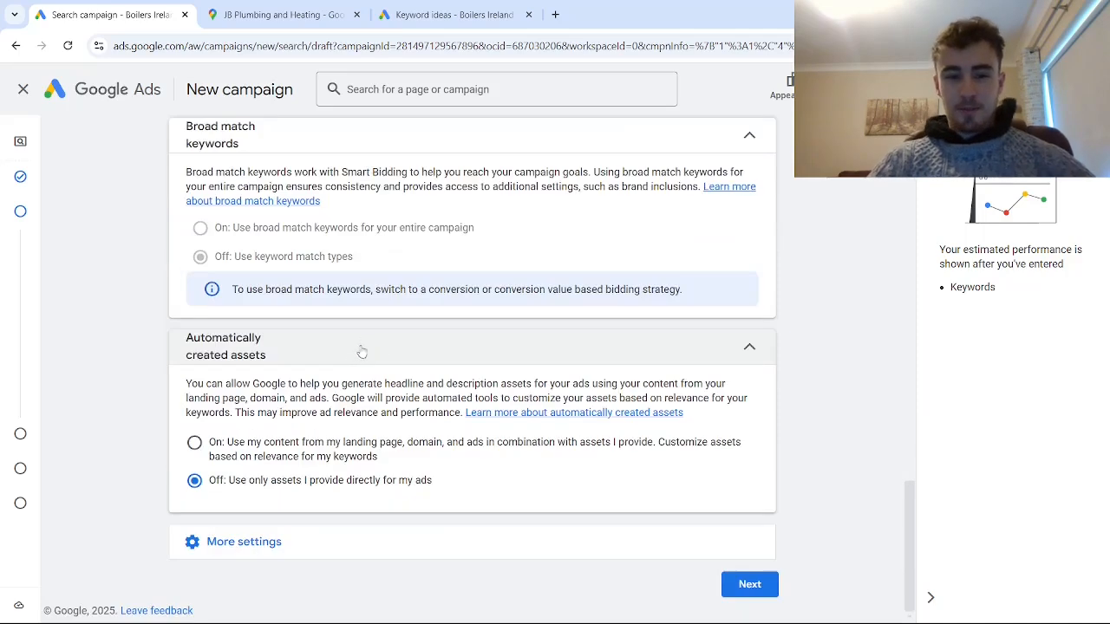
- Reveal the additional campaign settings and expand the ad rotation options
click(269, 549)
scroll(302, 437, down, 2)
scroll(302, 437, up, 2)
click(274, 531)
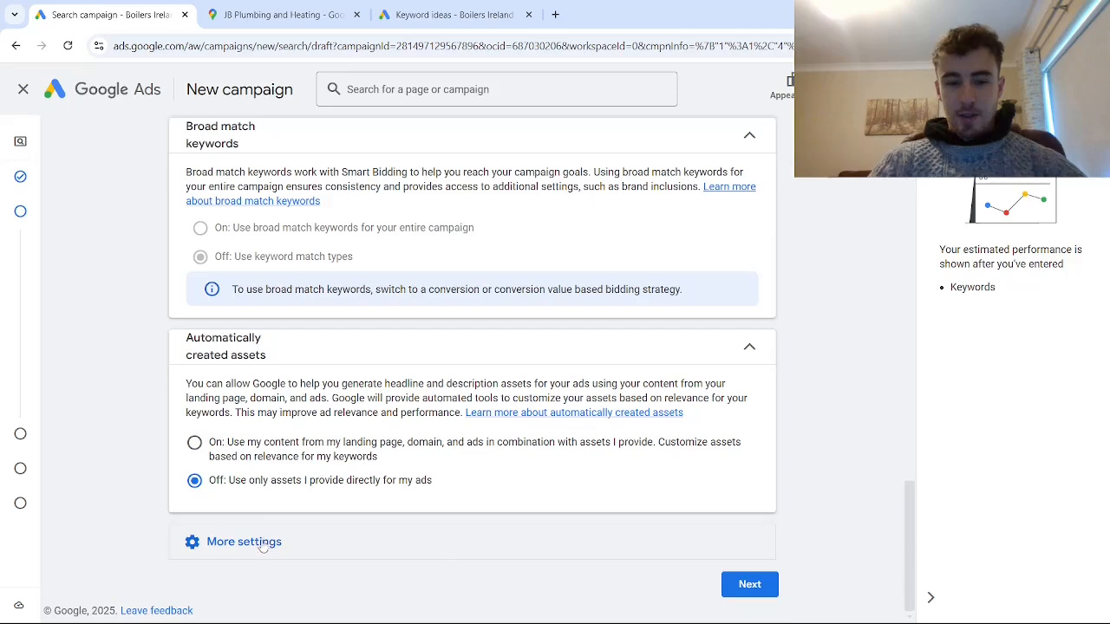
click(246, 542)
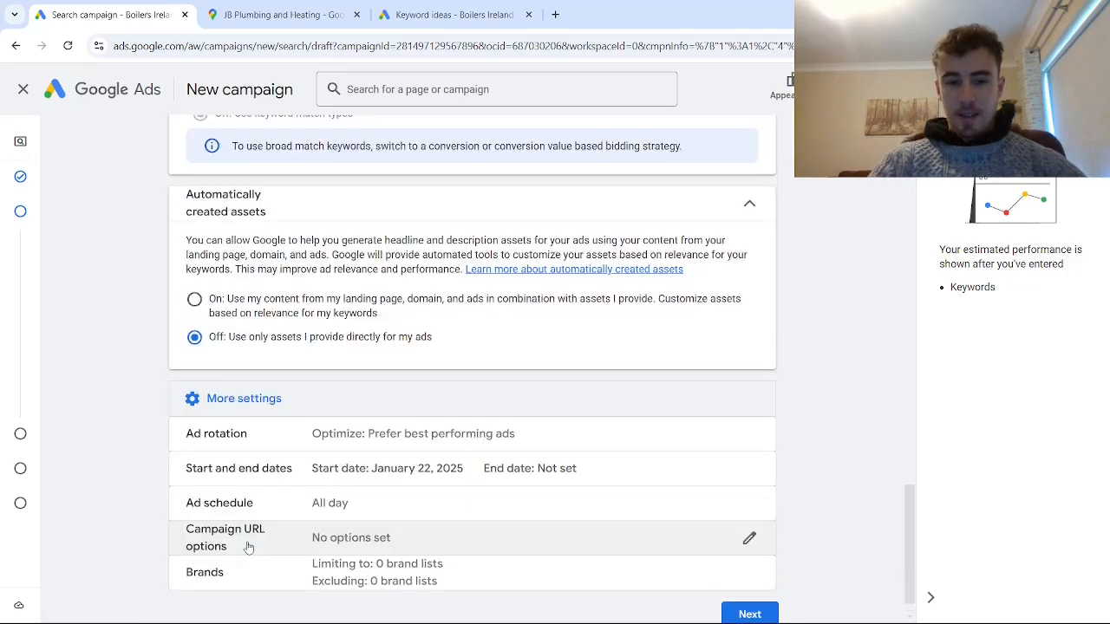
click(299, 435)
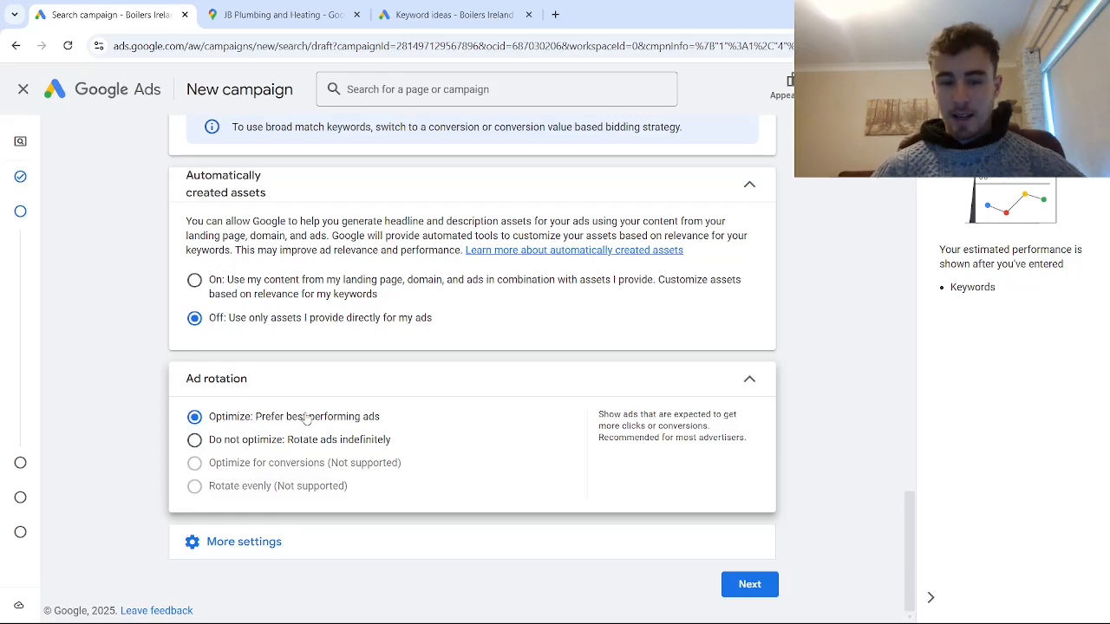
- Open the ad schedule settings and set the schedule to Mondays - Fridays with a 09:00 start time
click(317, 550)
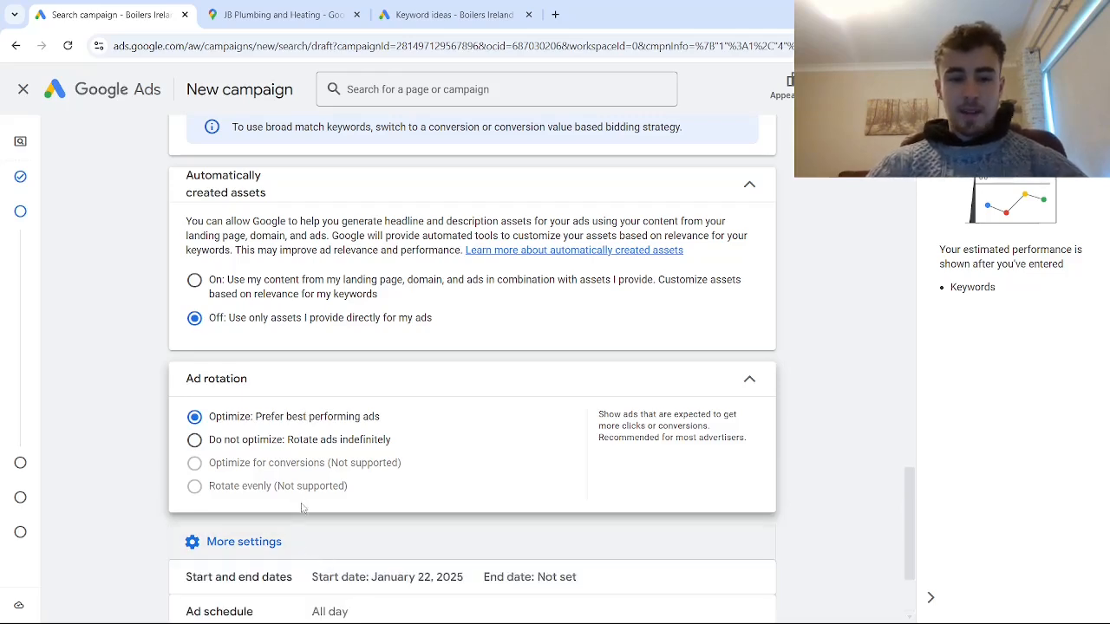
scroll(321, 452, down, 2)
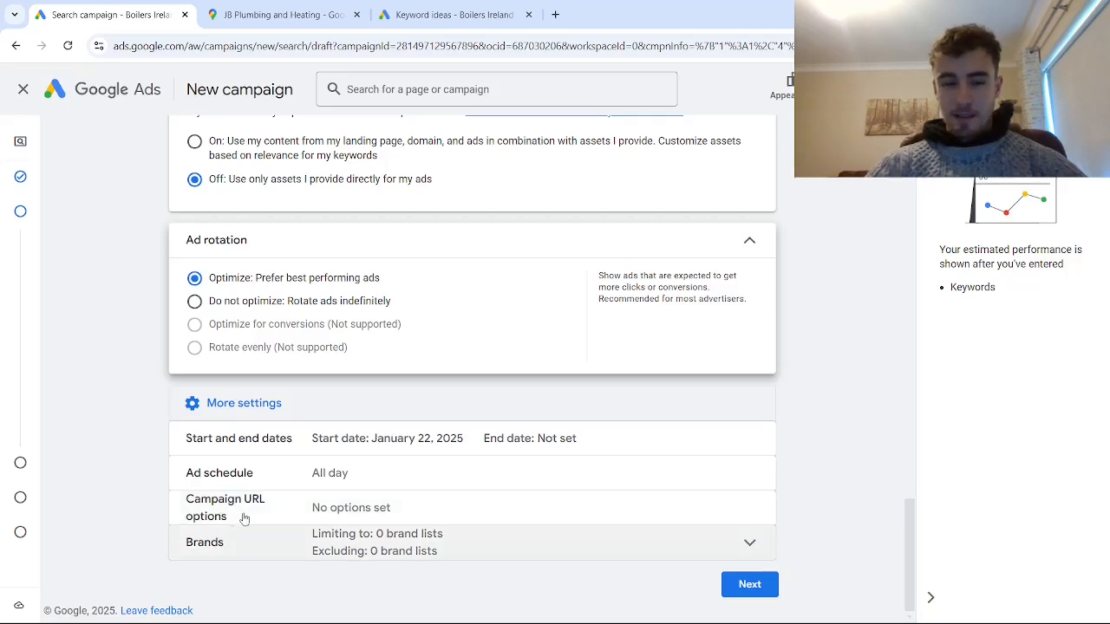
click(320, 479)
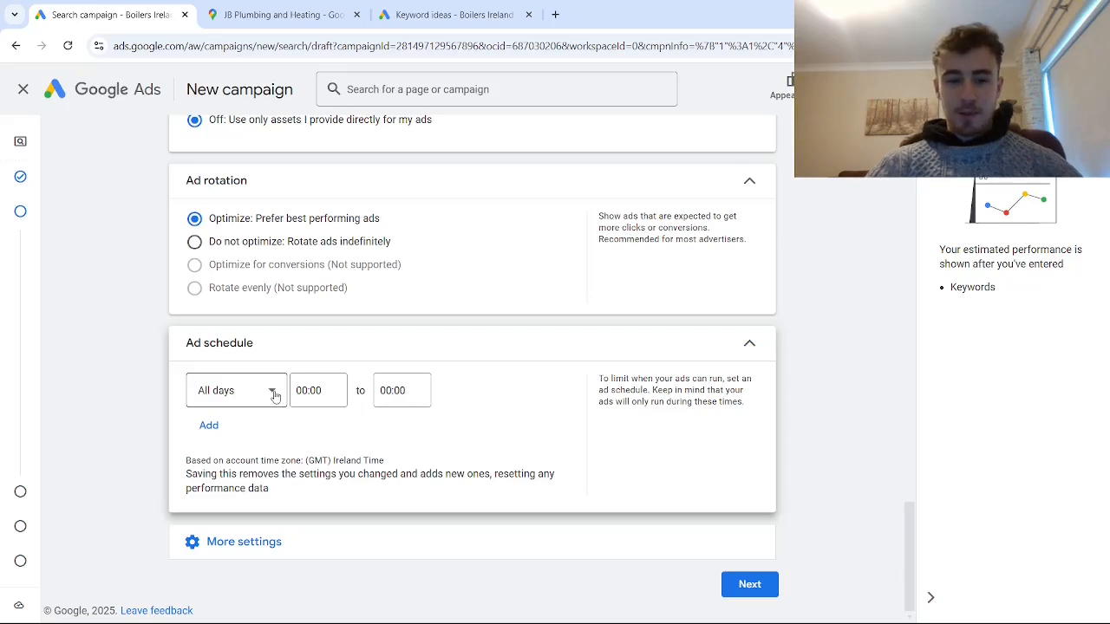
click(217, 392)
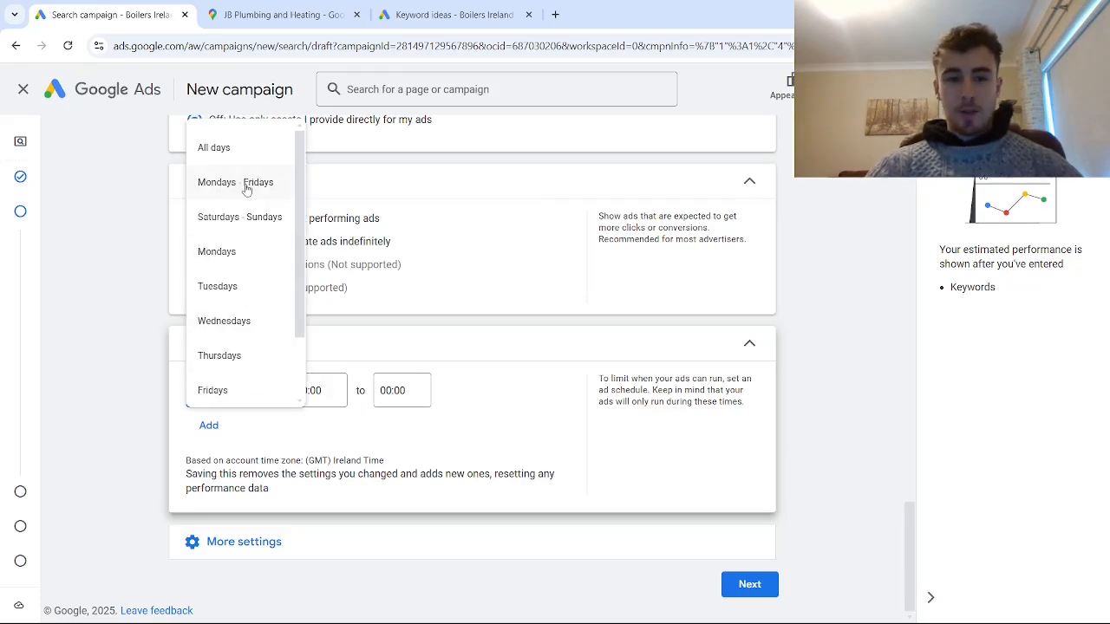
click(246, 184)
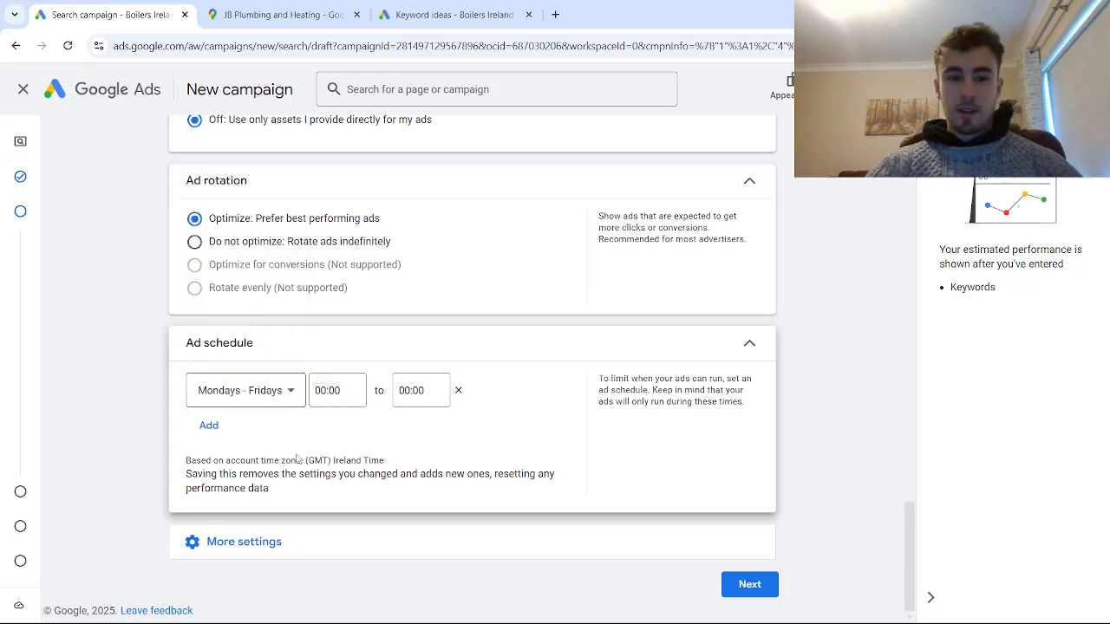
click(328, 390)
scroll(338, 147, down, 14)
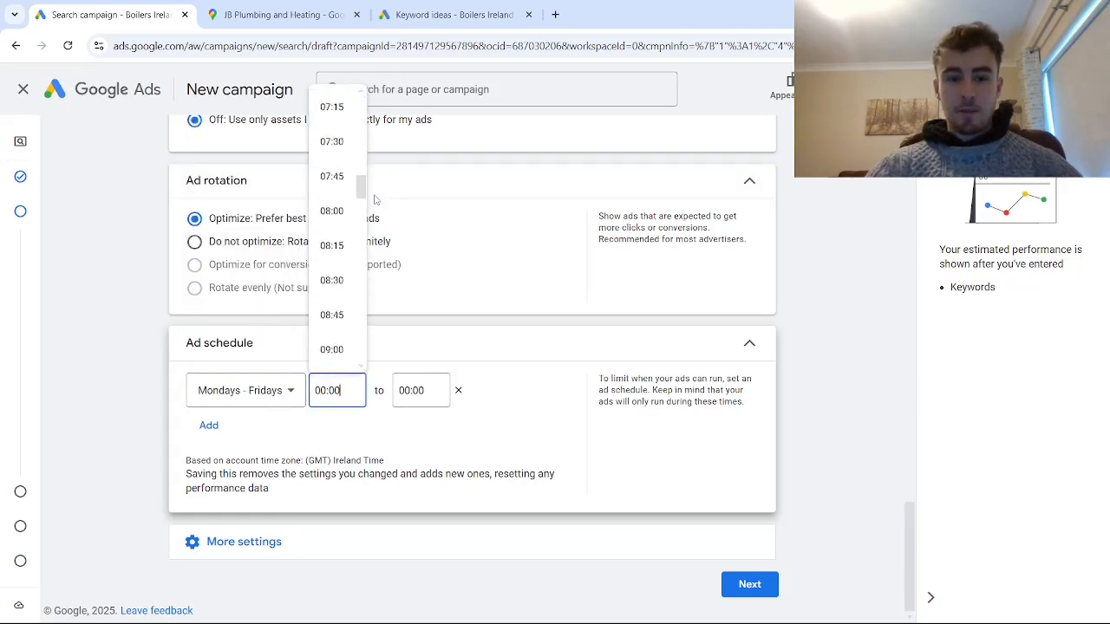
click(332, 146)
- Set the ad schedule's end time to 17:00 and continue to the Keywords and ads page
click(403, 390)
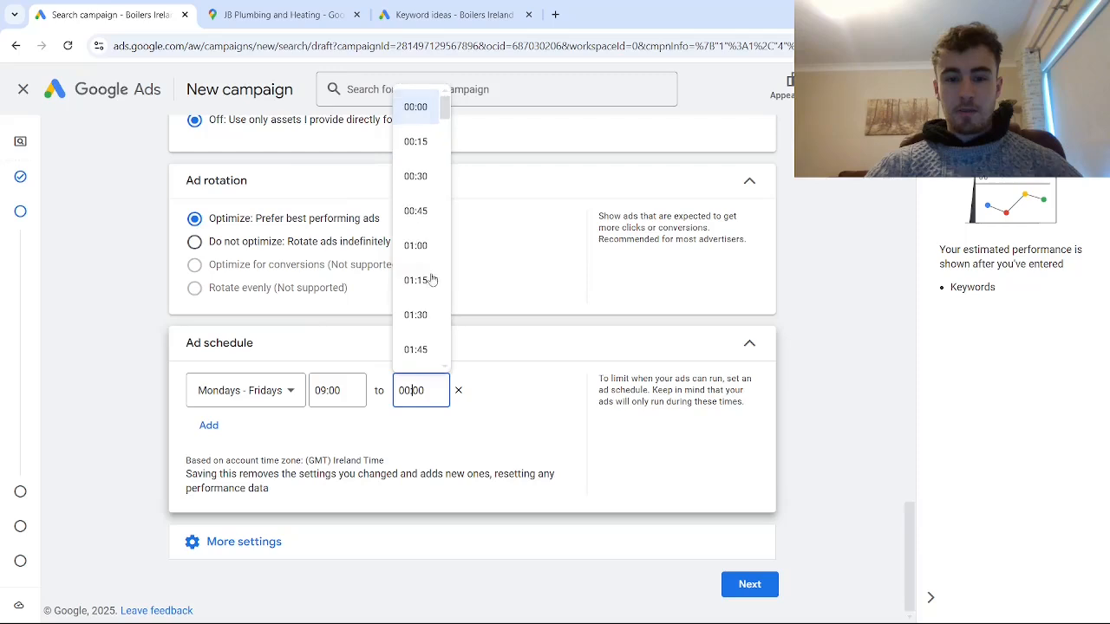
scroll(442, 130, down, 2)
drag(441, 130, 441, 282)
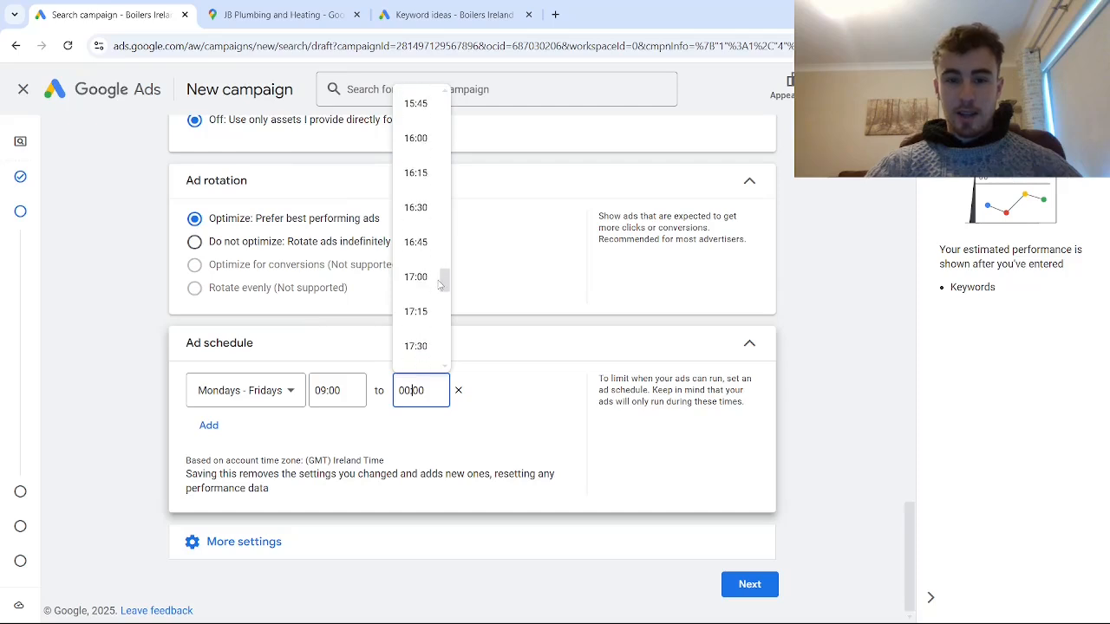
click(413, 276)
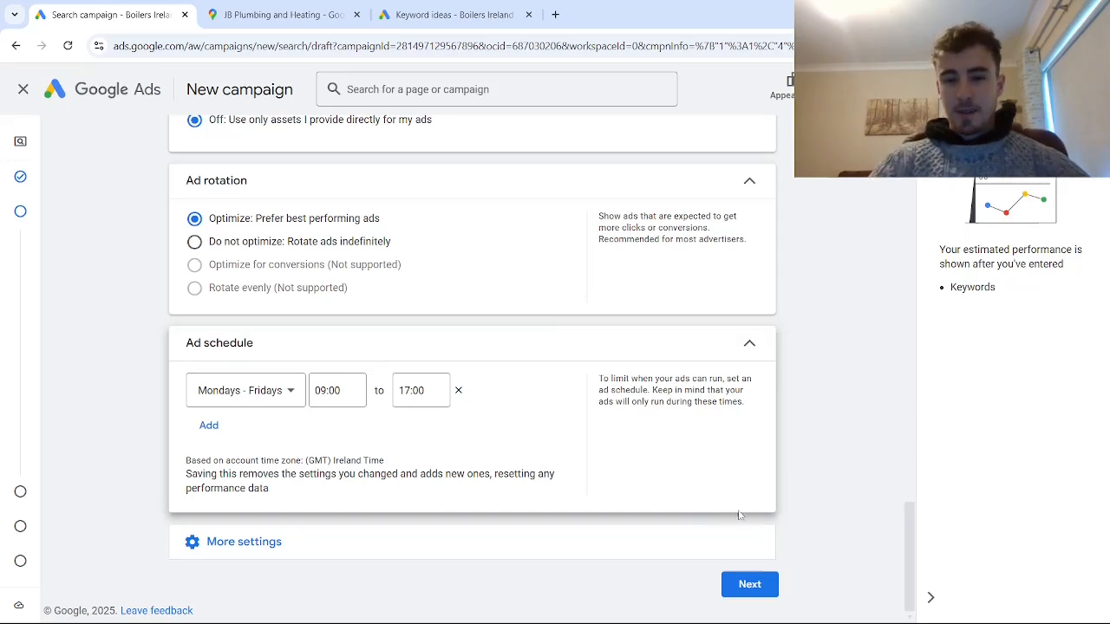
click(750, 585)
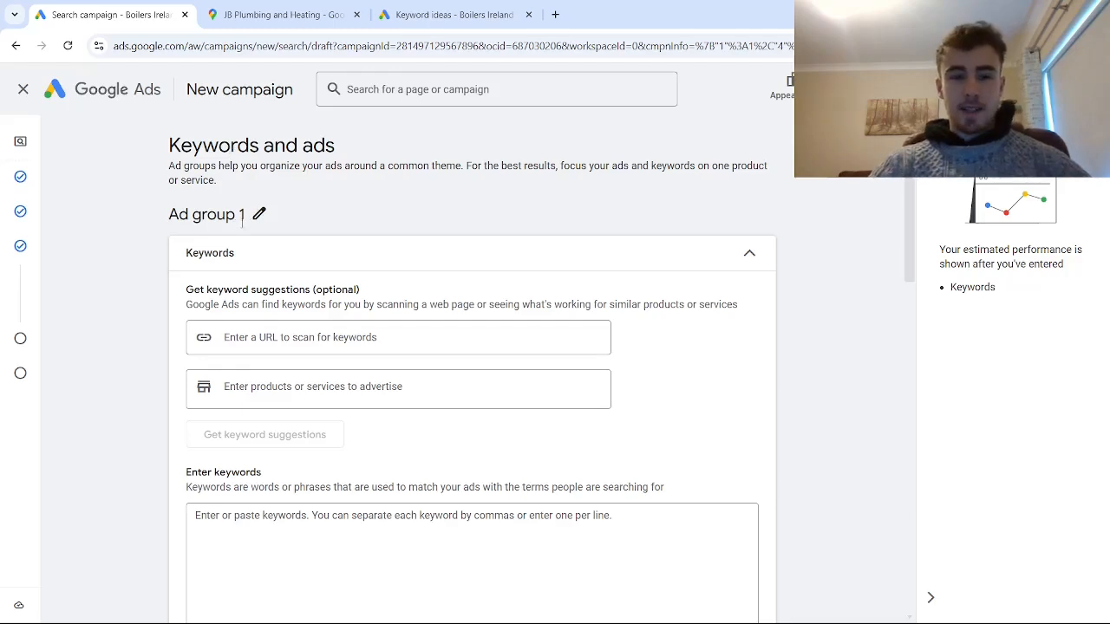
- Look over the keyword entry and call ad sections, and check the keyword ideas and their average monthly searches in Keyword Planner
scroll(246, 271, down, 3)
scroll(286, 263, down, 1)
scroll(288, 269, down, 7)
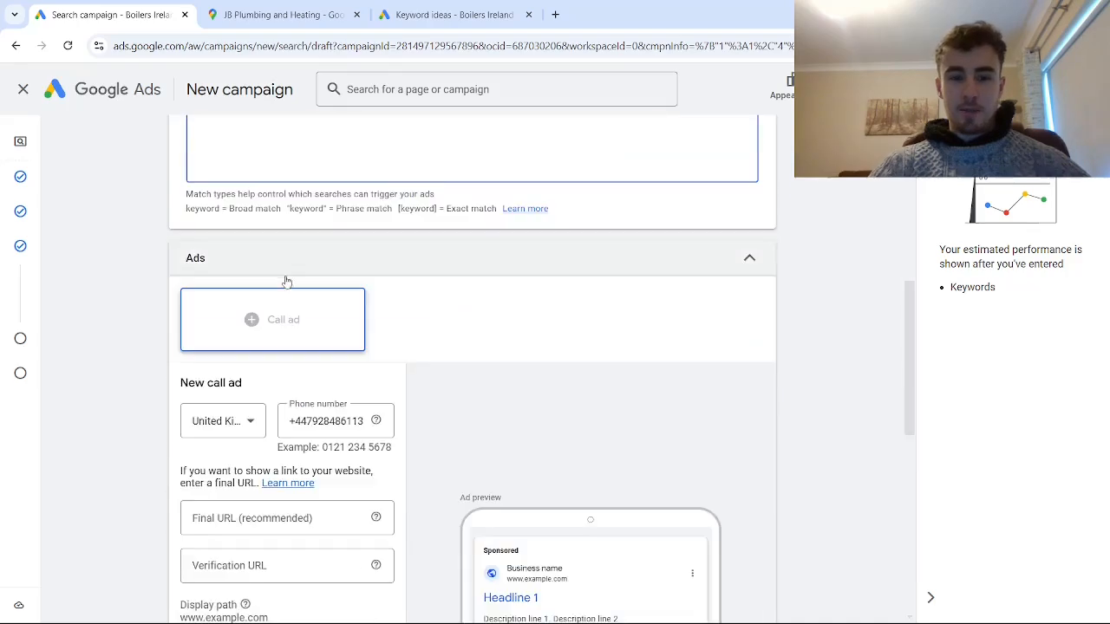
scroll(289, 283, up, 5)
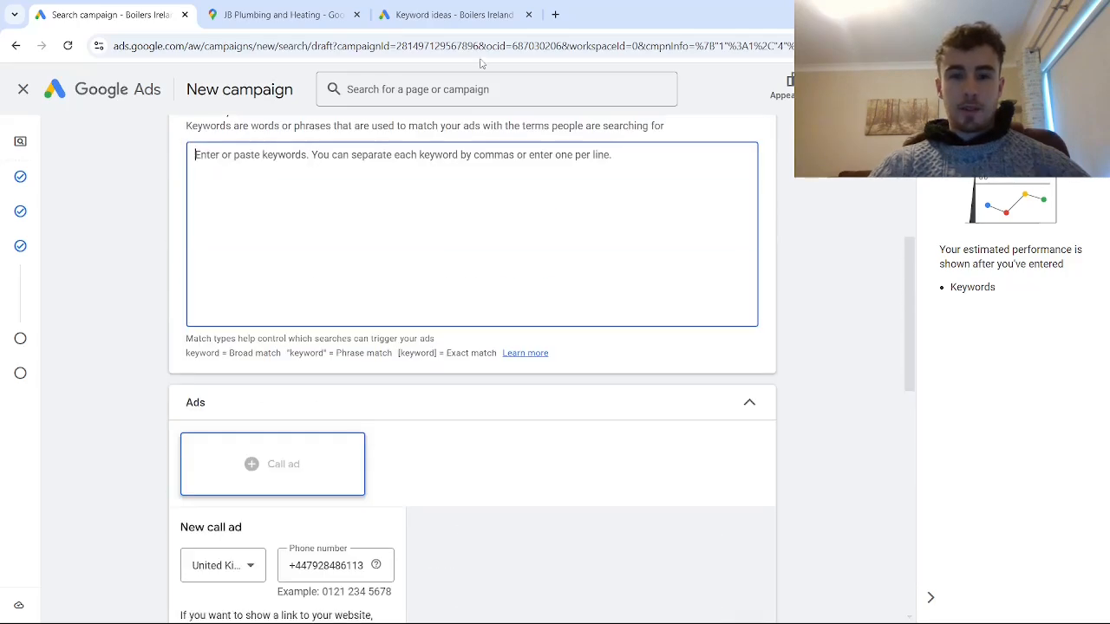
click(483, 15)
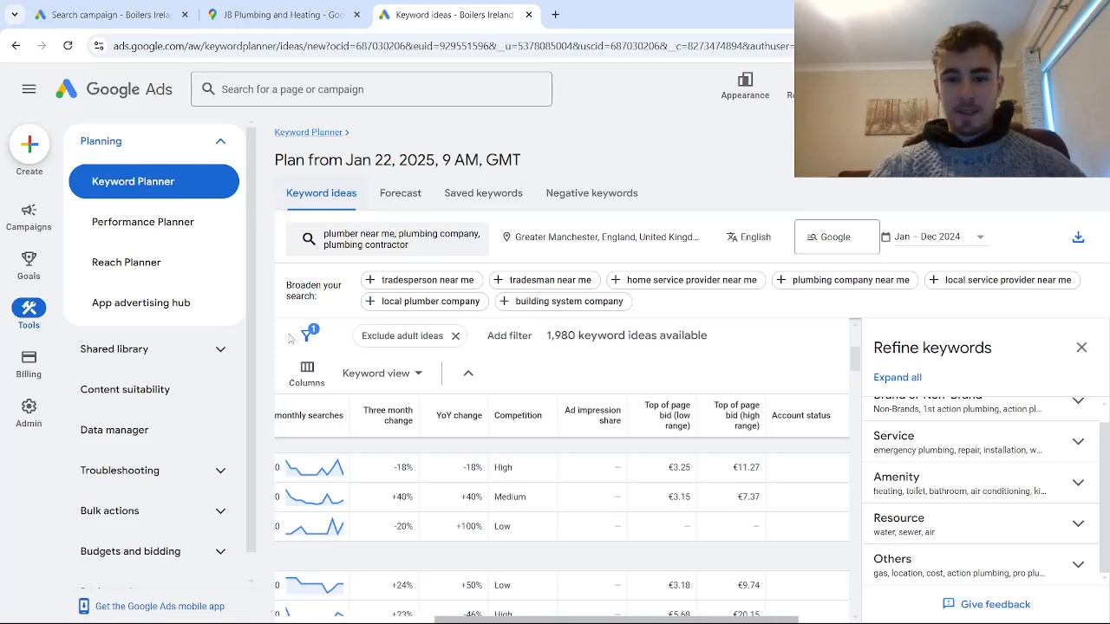
drag(541, 607, 422, 612)
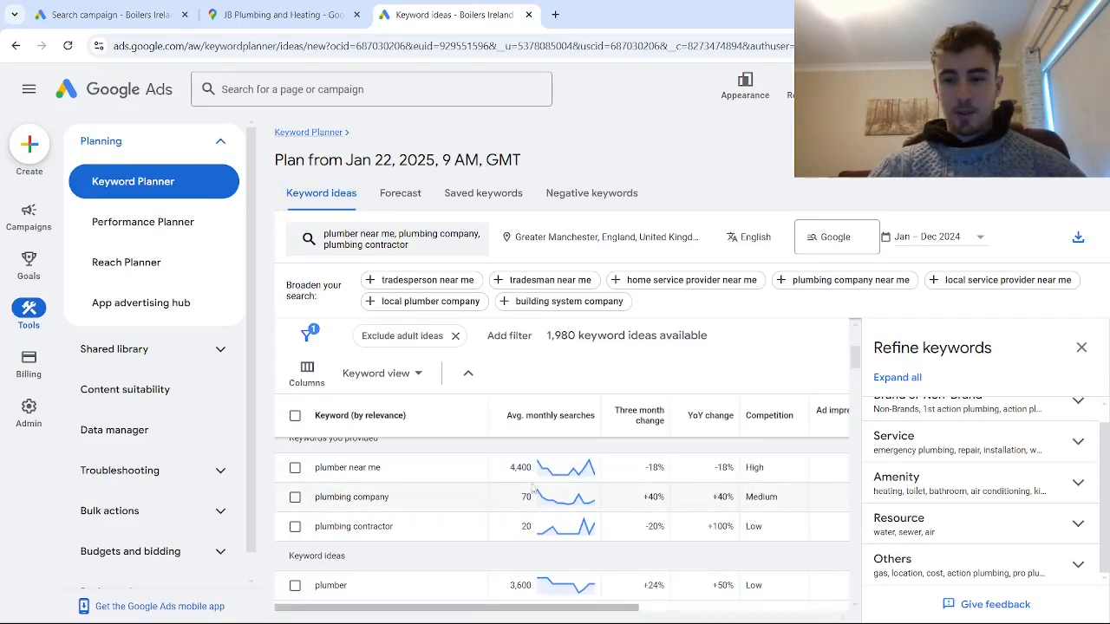
- Search the web for "google sheets" in a new browser tab and open a blank Google Sheets spreadsheet
click(555, 16)
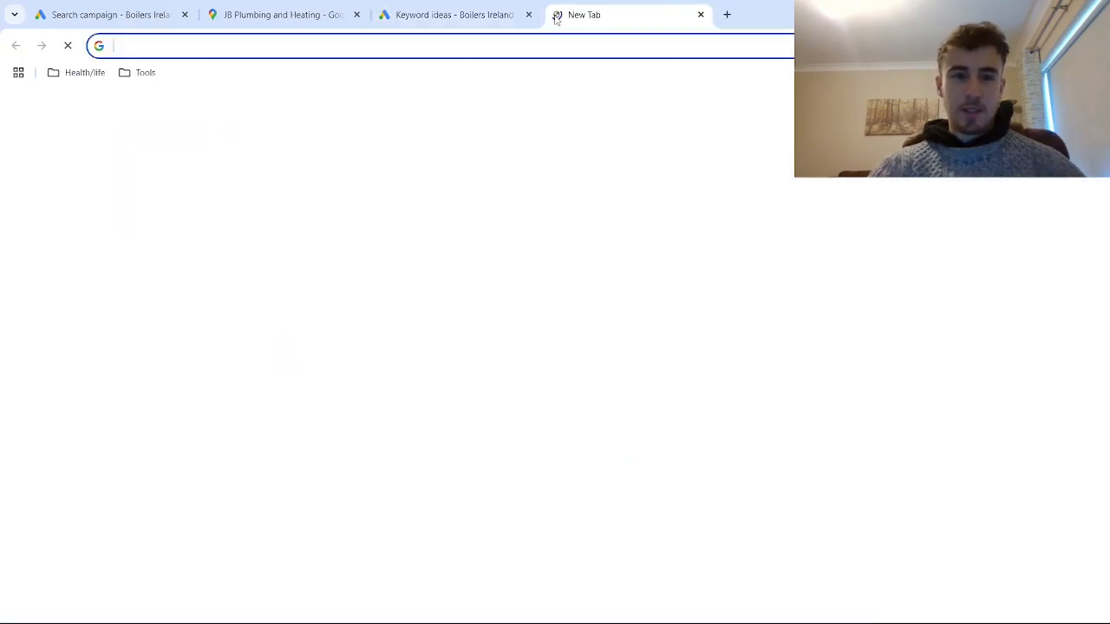
text(google sheets)
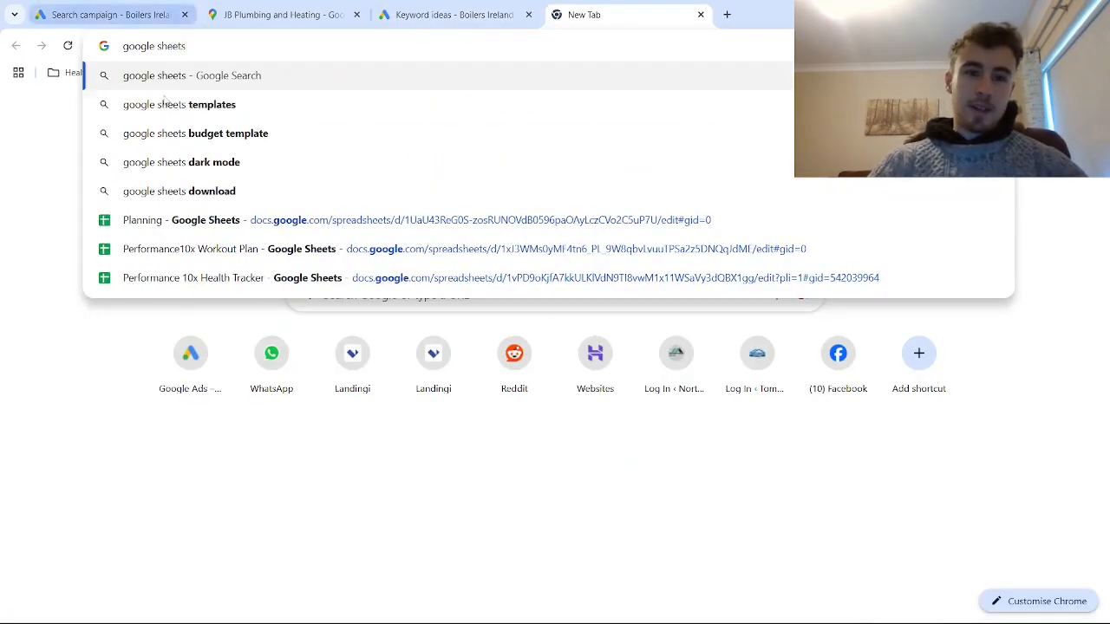
click(232, 74)
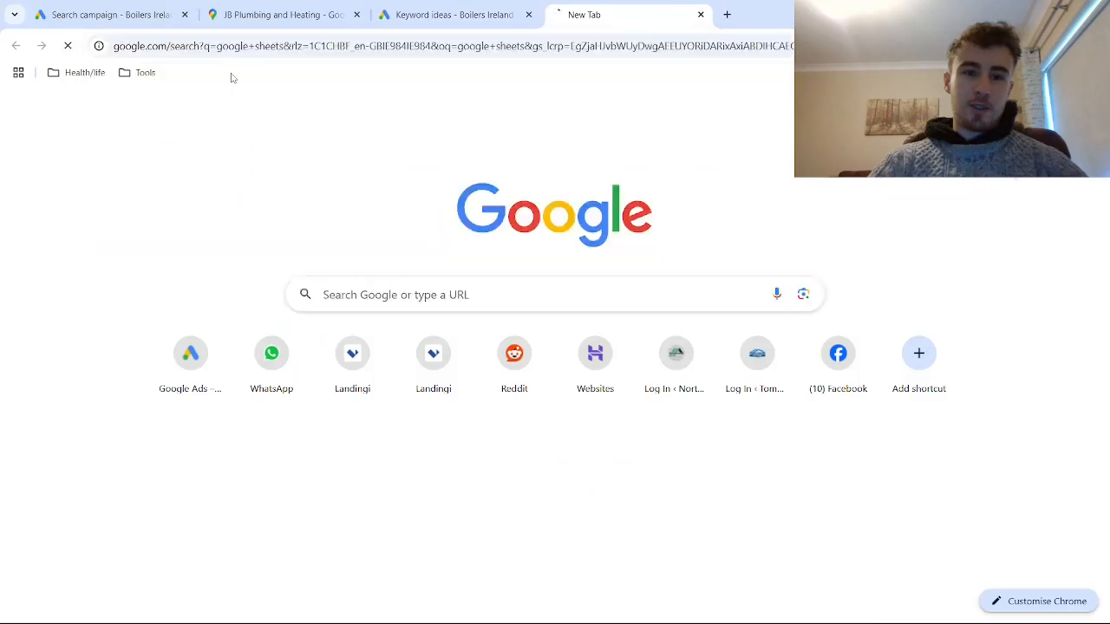
click(227, 209)
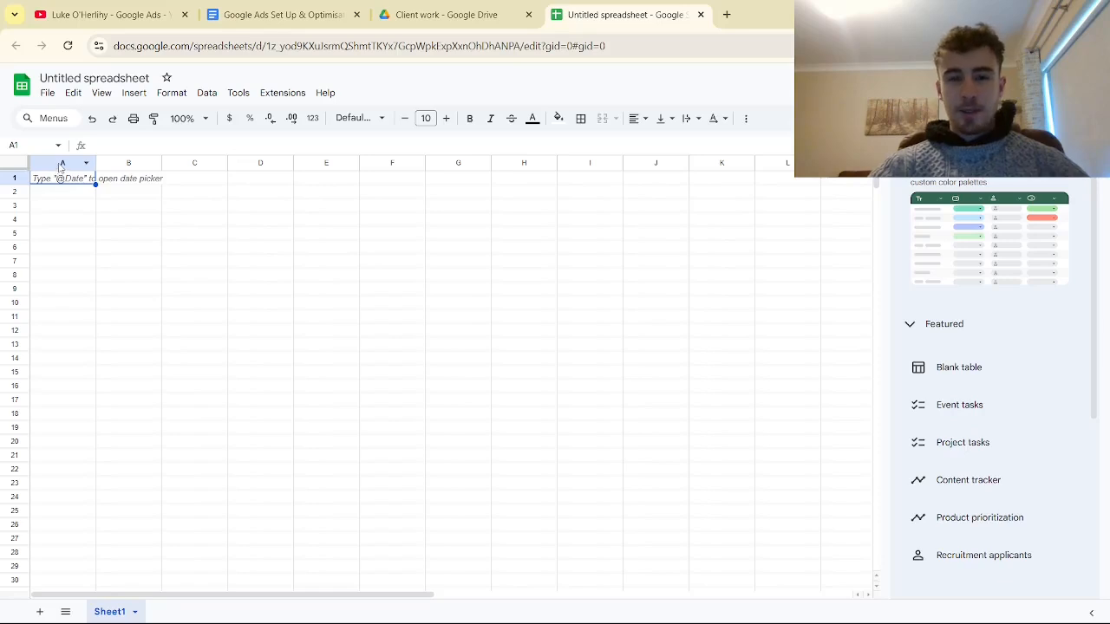
- Resize columns A and B of the blank spreadsheet to a width of 250 pixels each
right_click(75, 167)
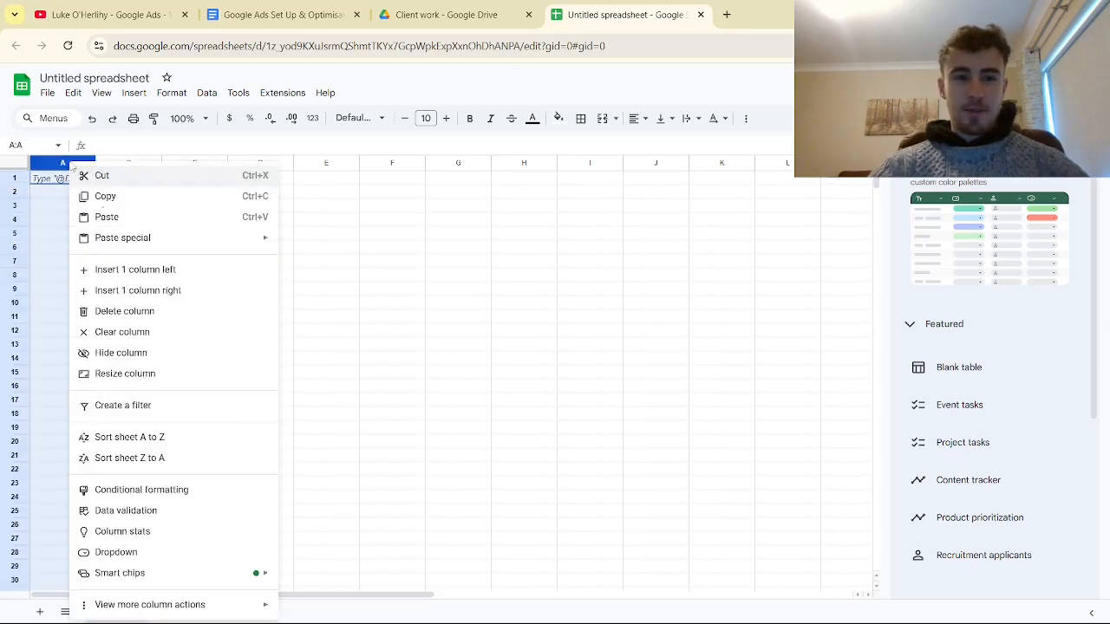
click(142, 374)
text(5)
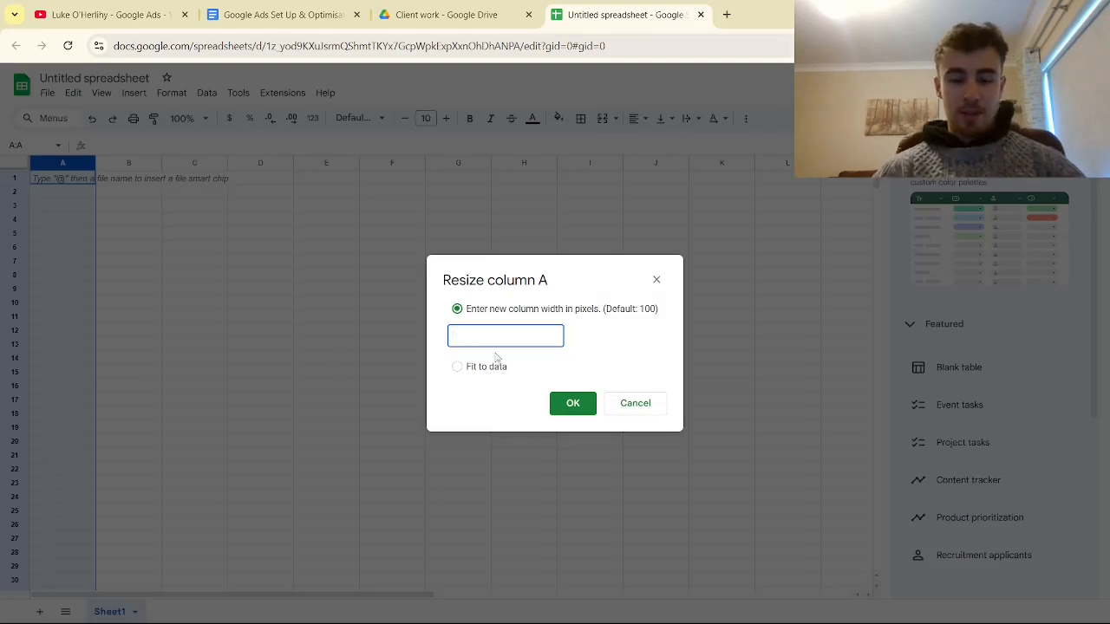
text(250)
click(560, 406)
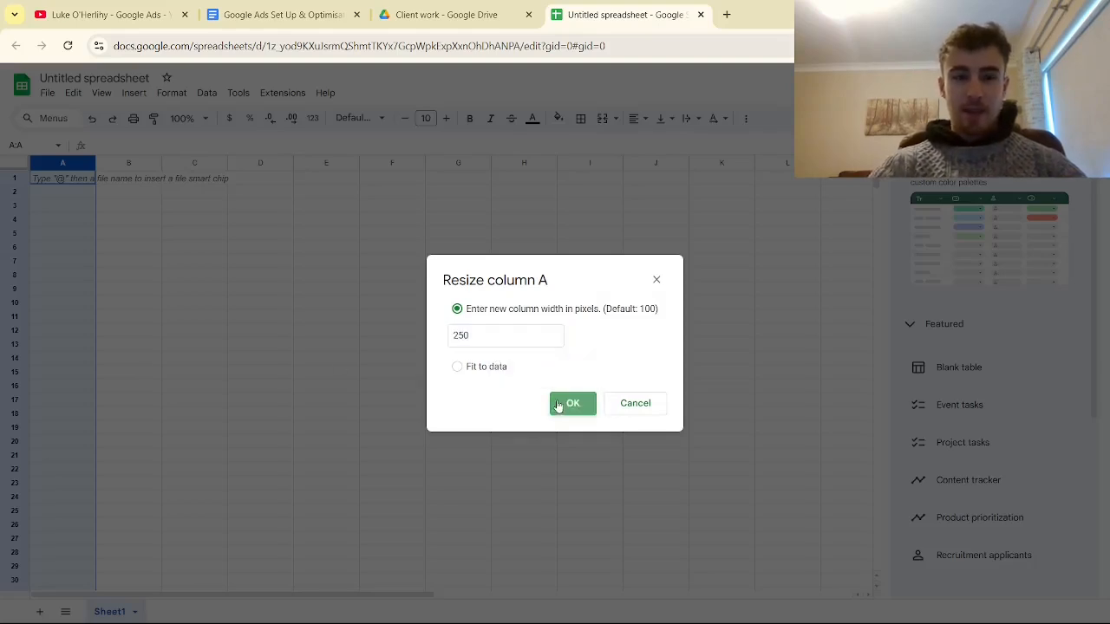
right_click(228, 161)
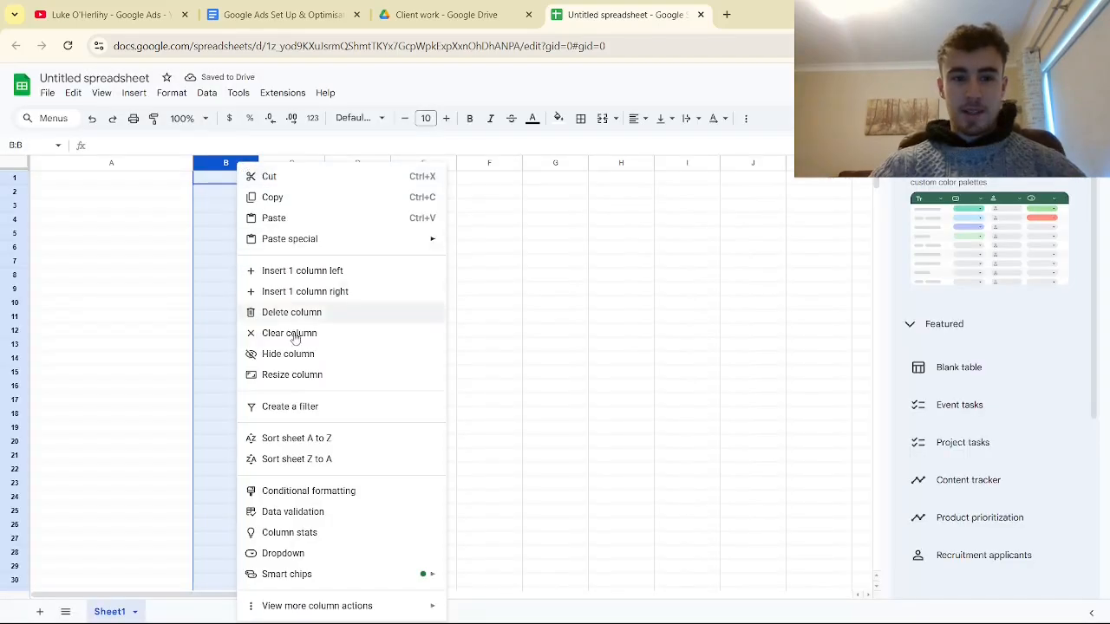
click(288, 375)
text(250)
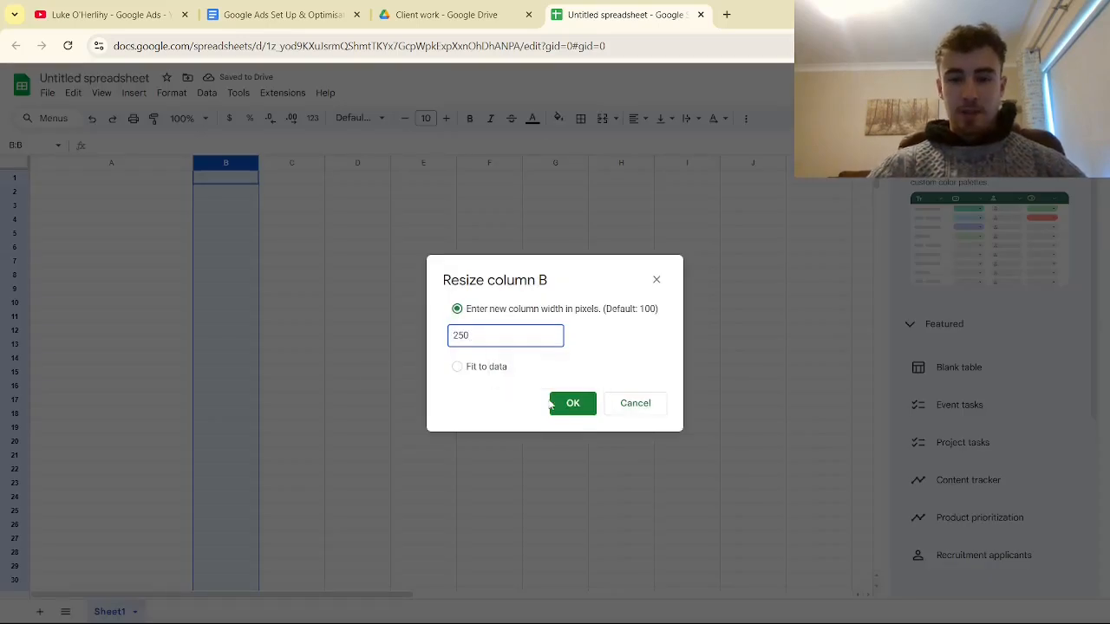
click(549, 404)
- Resize columns C and D to a width of 250 pixels each
click(390, 165)
right_click(389, 165)
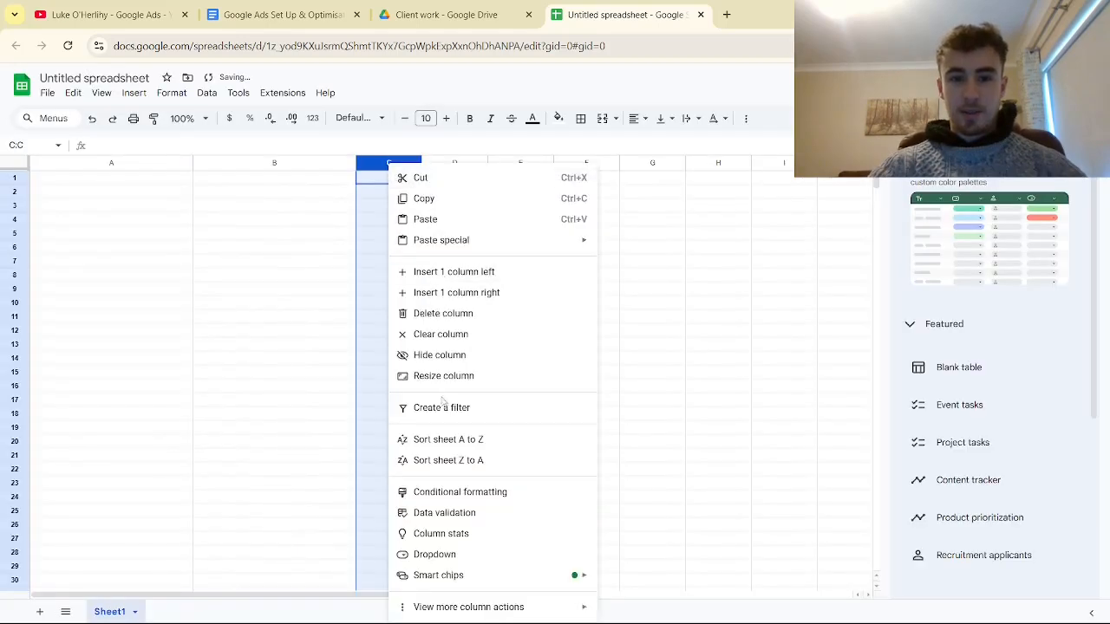
click(443, 375)
text(250)
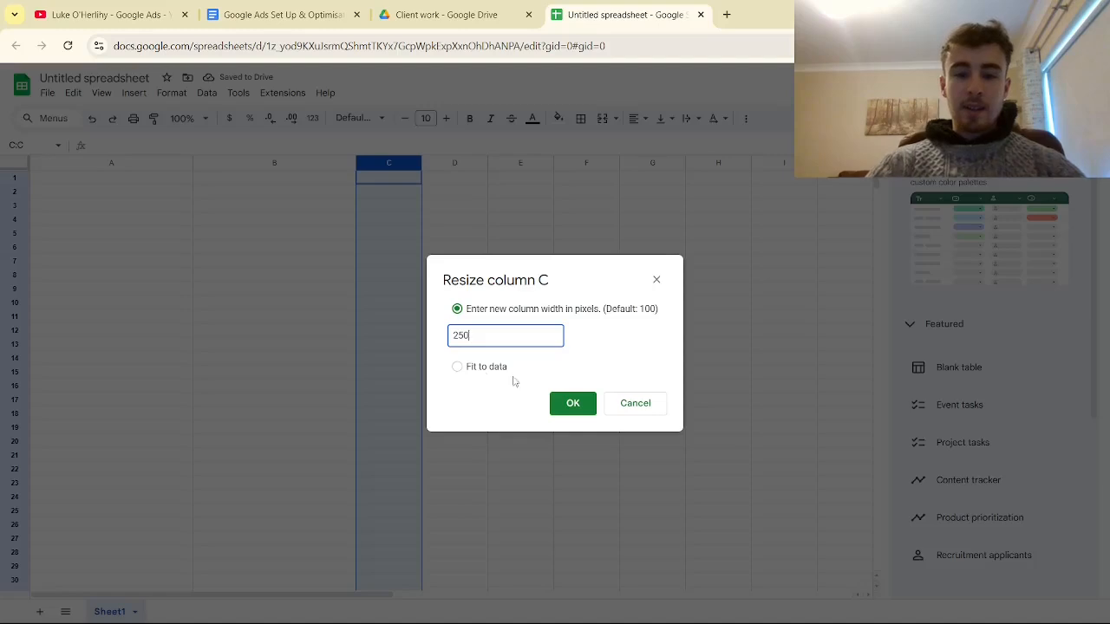
click(580, 397)
click(572, 403)
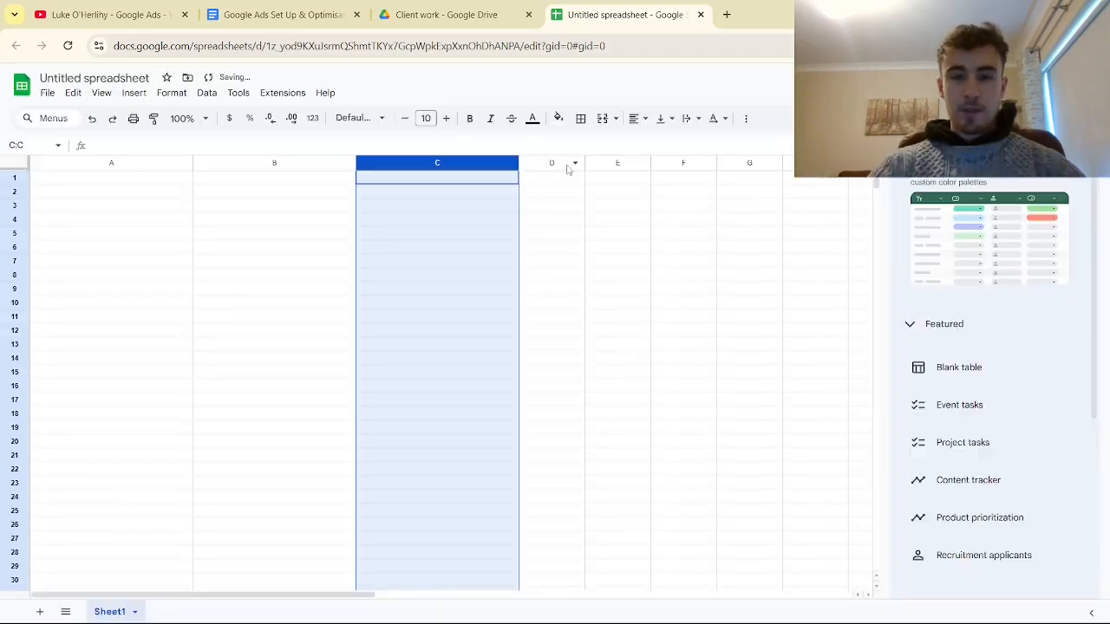
right_click(567, 165)
click(617, 375)
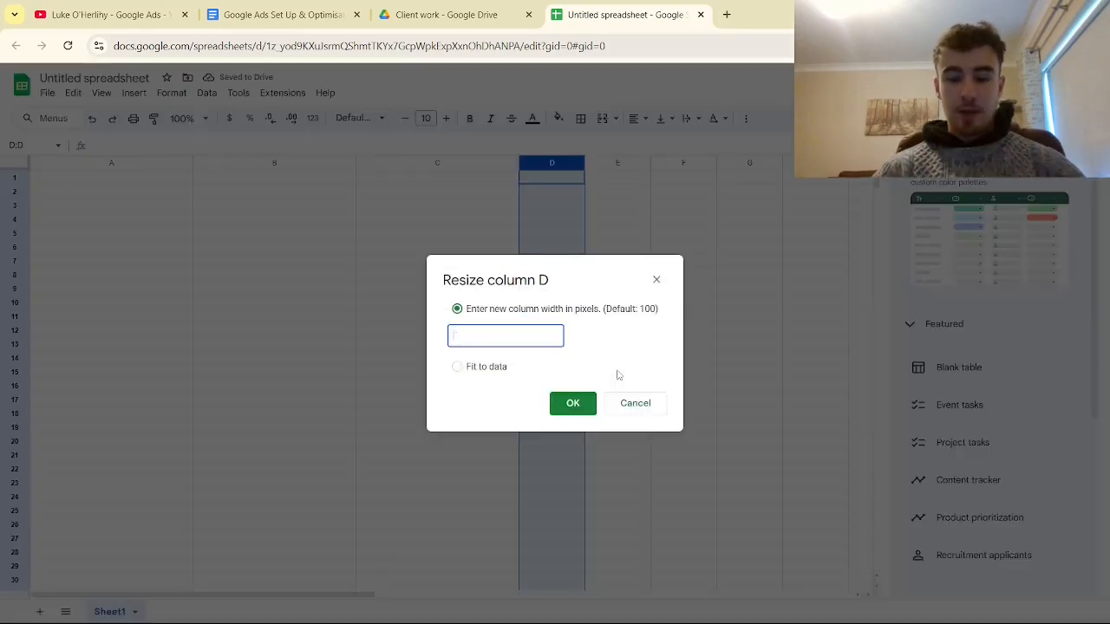
text(250)
click(573, 404)
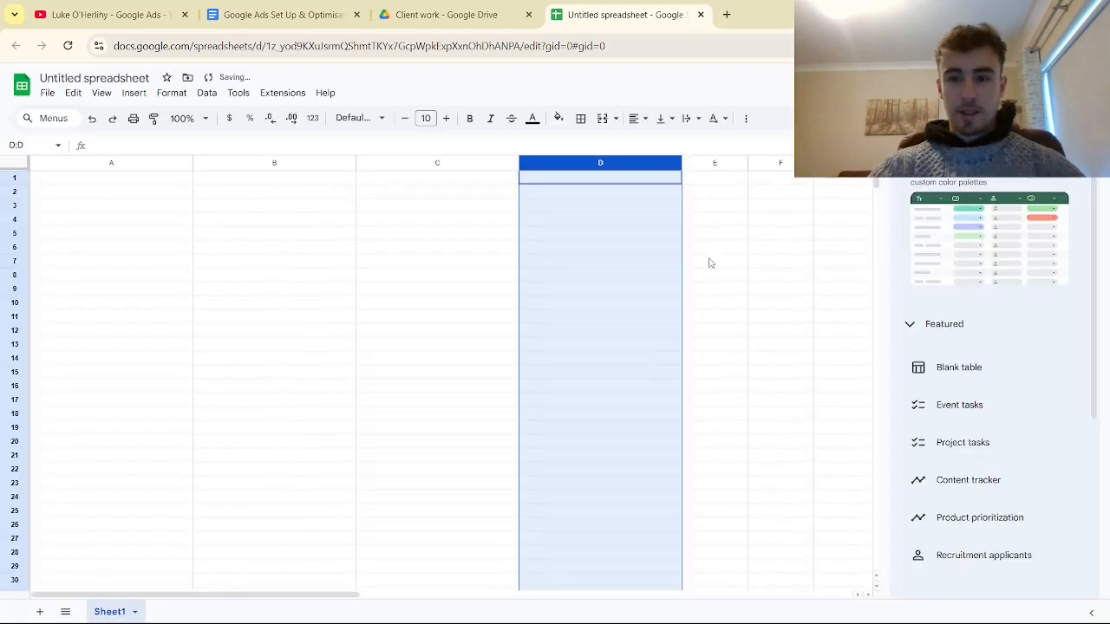
- Resize column E to a width of 250 pixels
right_click(709, 165)
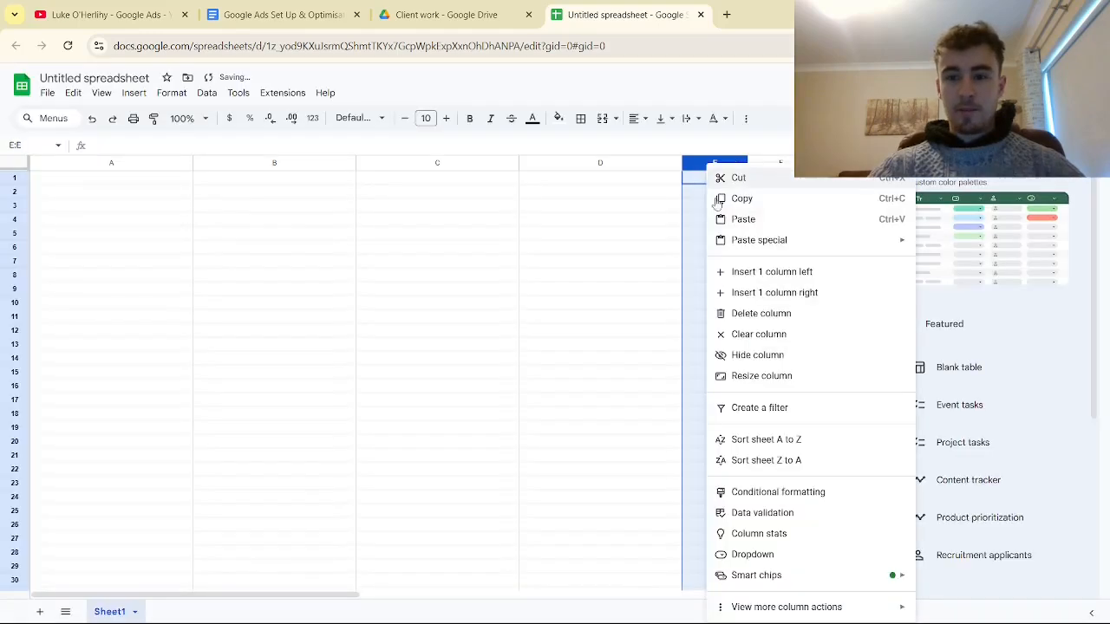
click(740, 375)
key(BackSpace)
text(250)
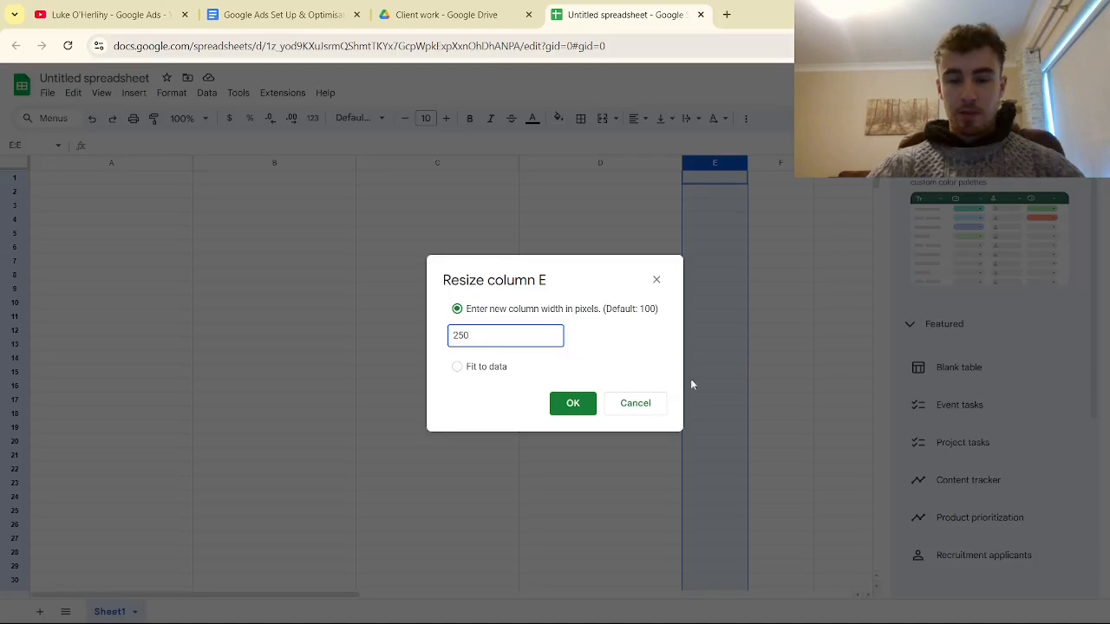
click(572, 403)
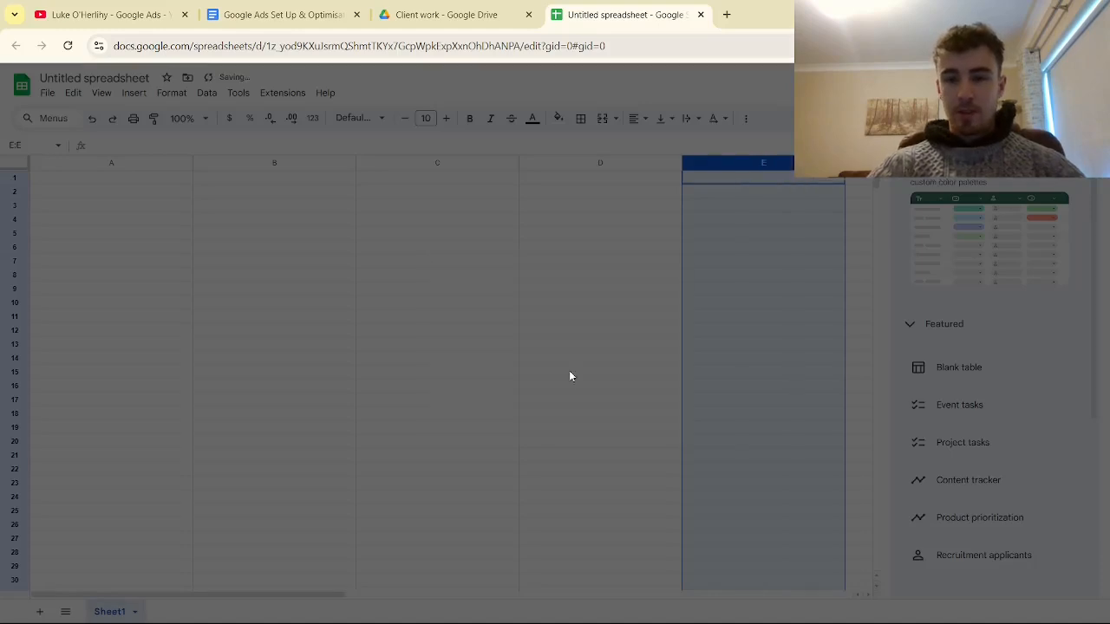
click(139, 179)
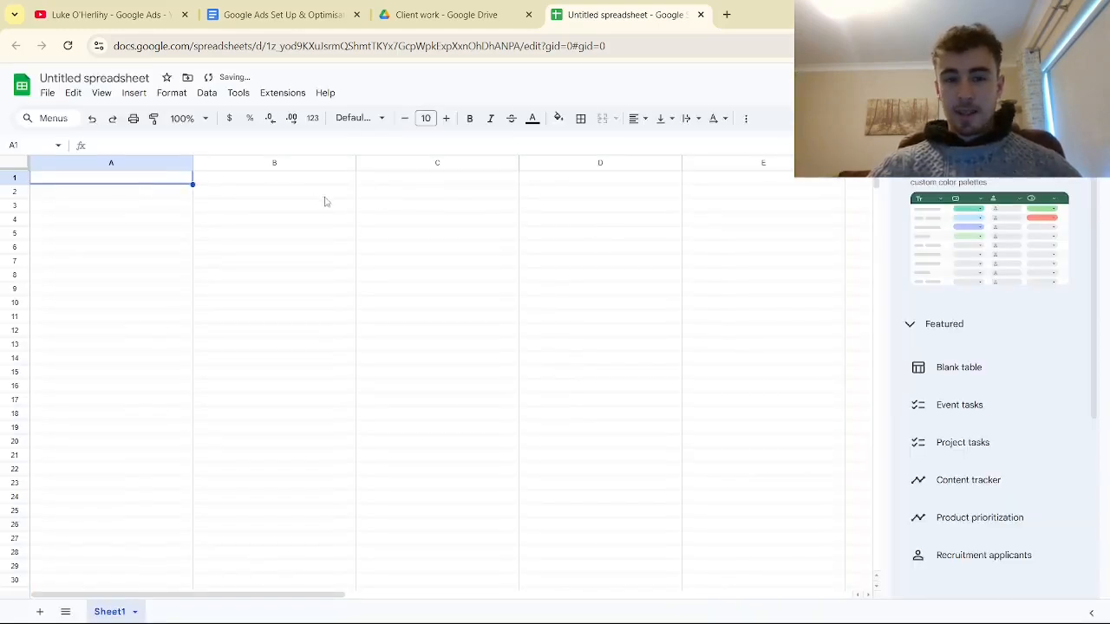
click(293, 180)
click(464, 193)
click(596, 194)
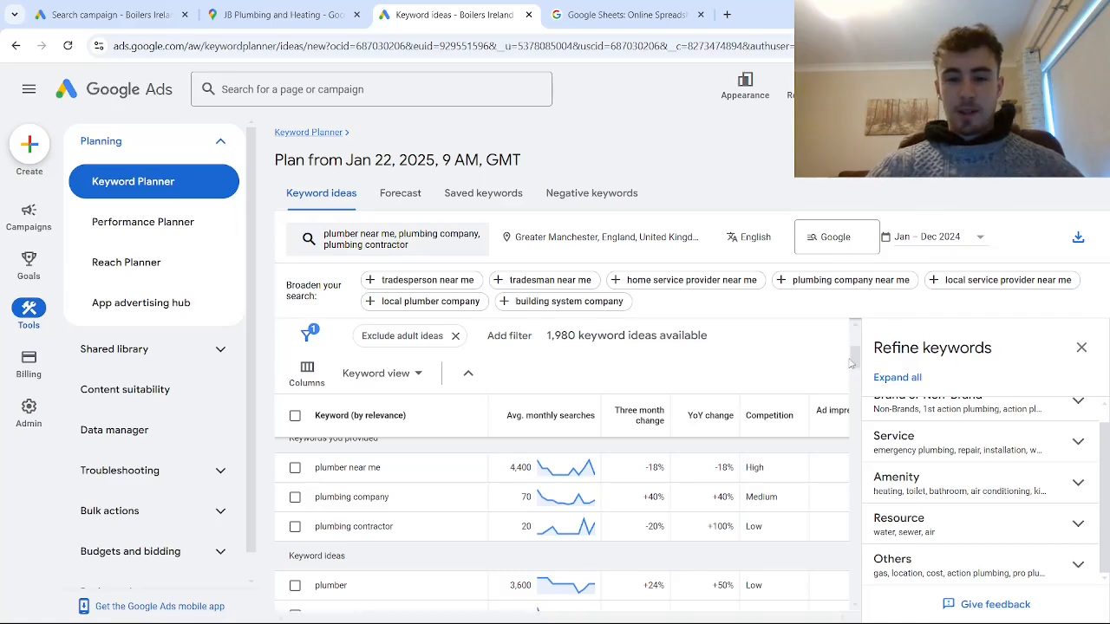
- Look through the Keyword Planner keyword ideas and their monthly searches, and check the available download formats
drag(854, 362, 855, 391)
scroll(406, 550, down, 12)
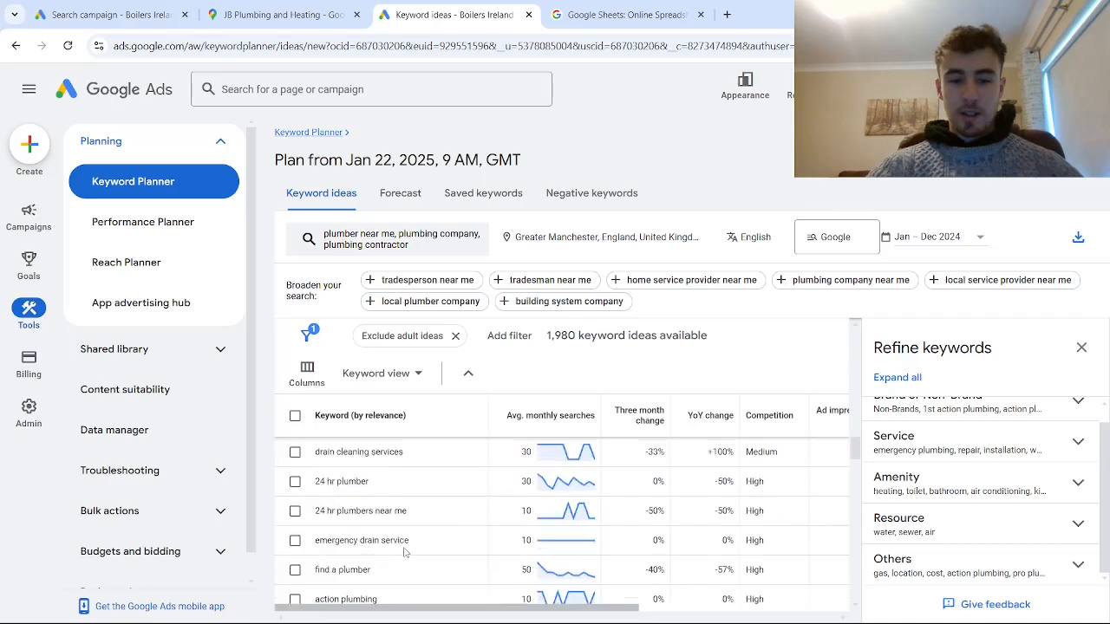
scroll(406, 549, down, 8)
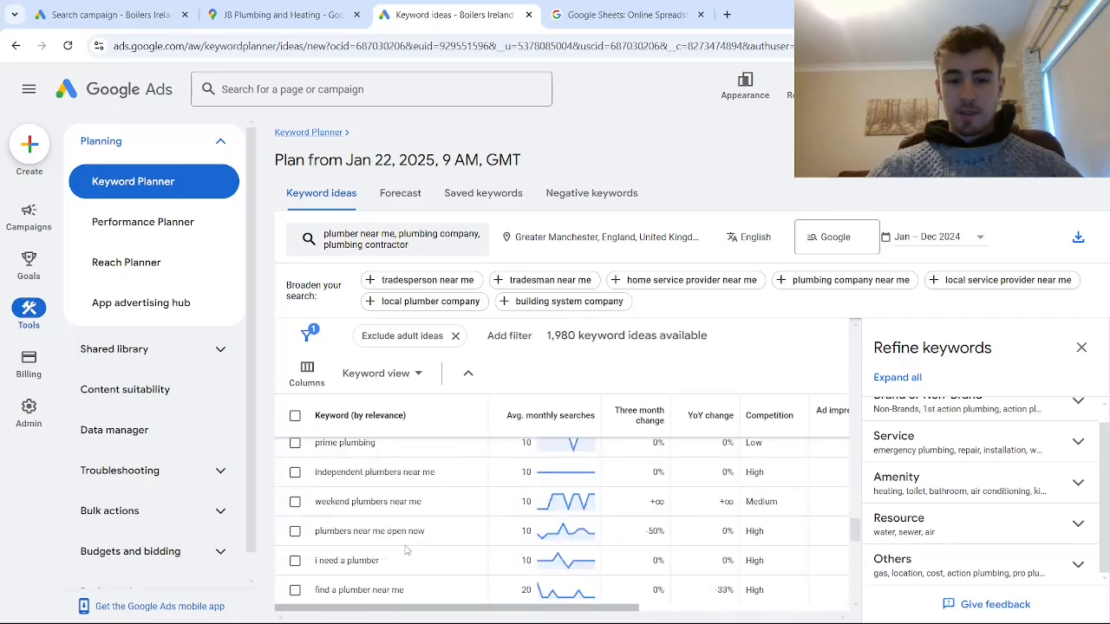
scroll(406, 550, down, 5)
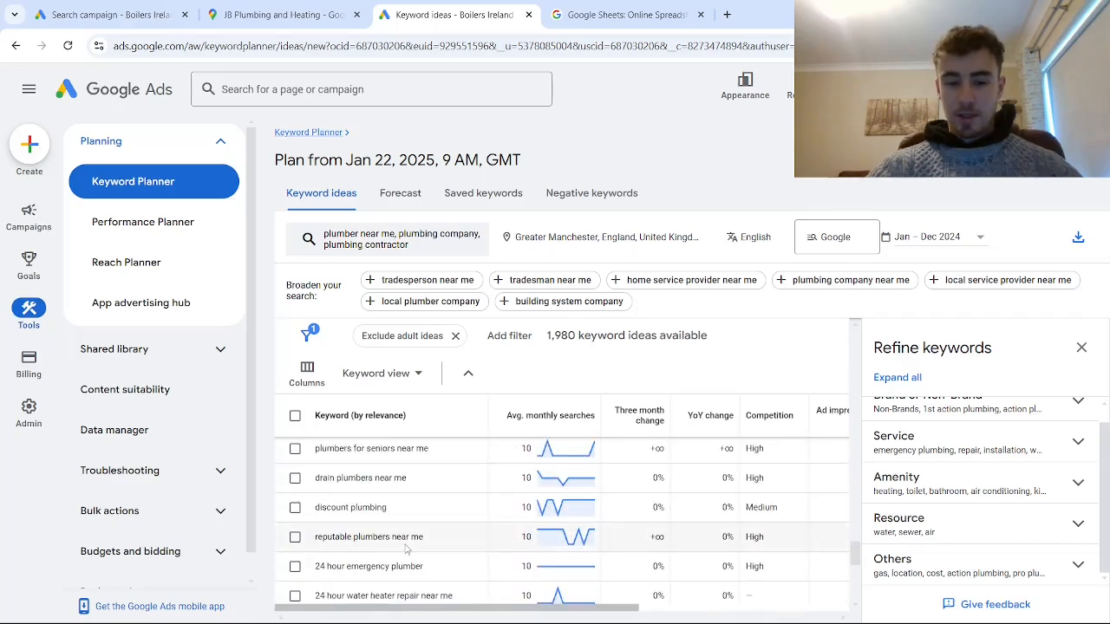
scroll(709, 479, up, 15)
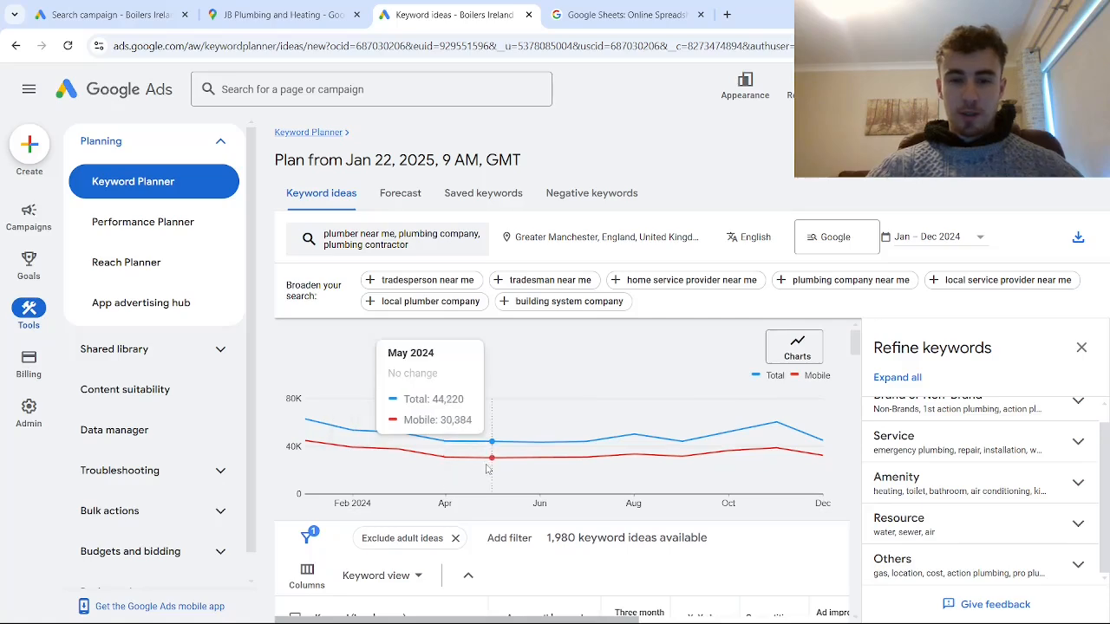
scroll(491, 442, down, 1)
scroll(491, 467, down, 2)
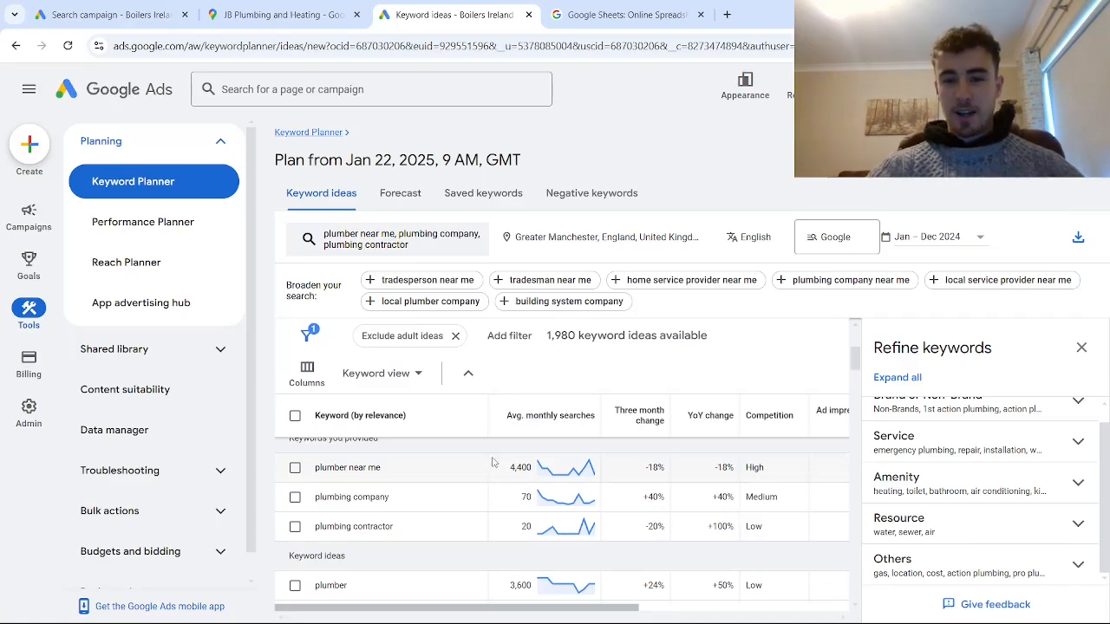
scroll(494, 463, down, 3)
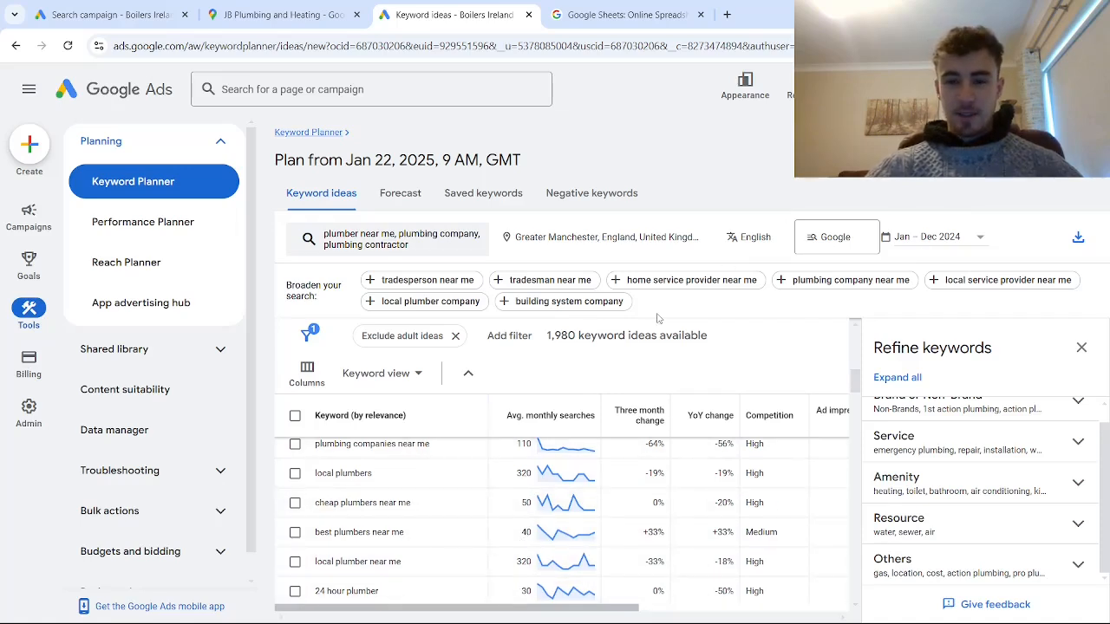
click(1078, 239)
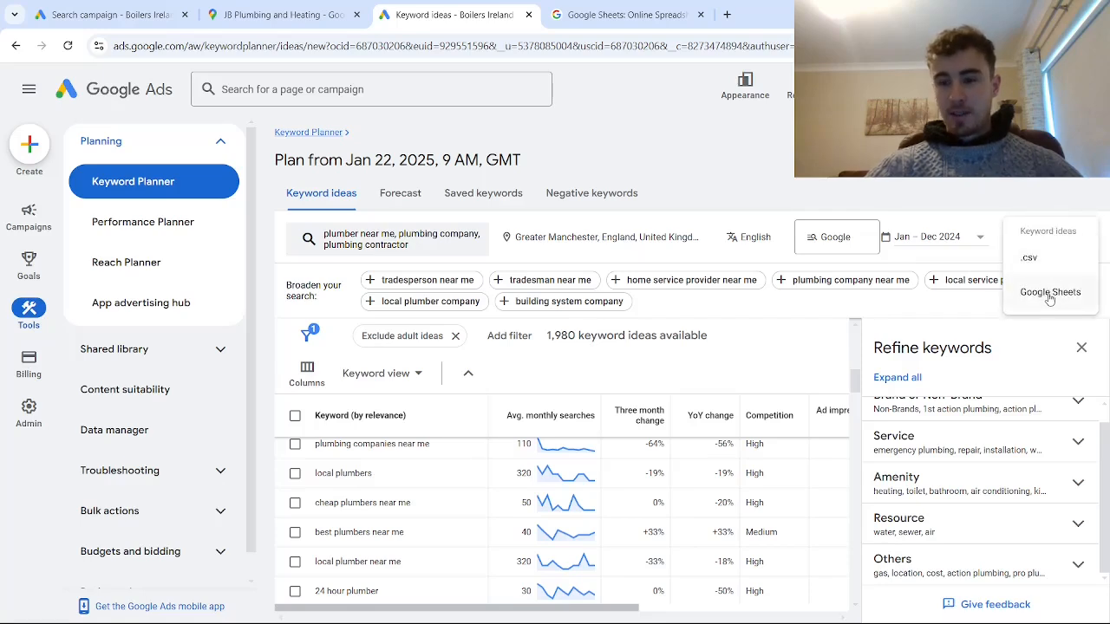
click(998, 220)
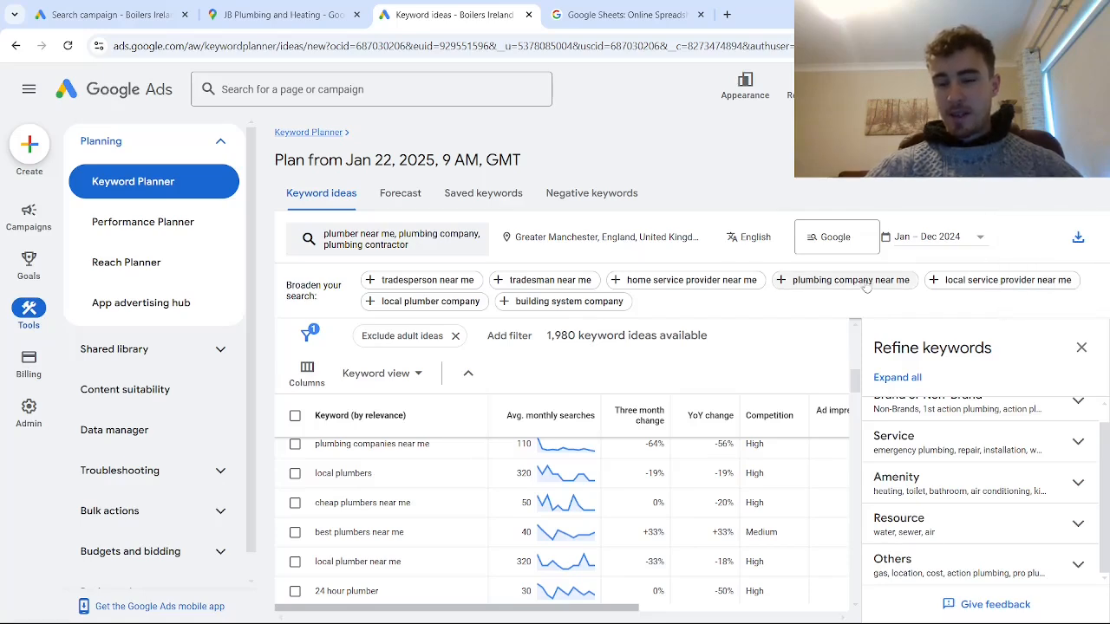
- Widen the keyword column in the ideas table and look through the plumbing keyword ideas for possible themes
drag(488, 413, 598, 405)
scroll(458, 495, up, 5)
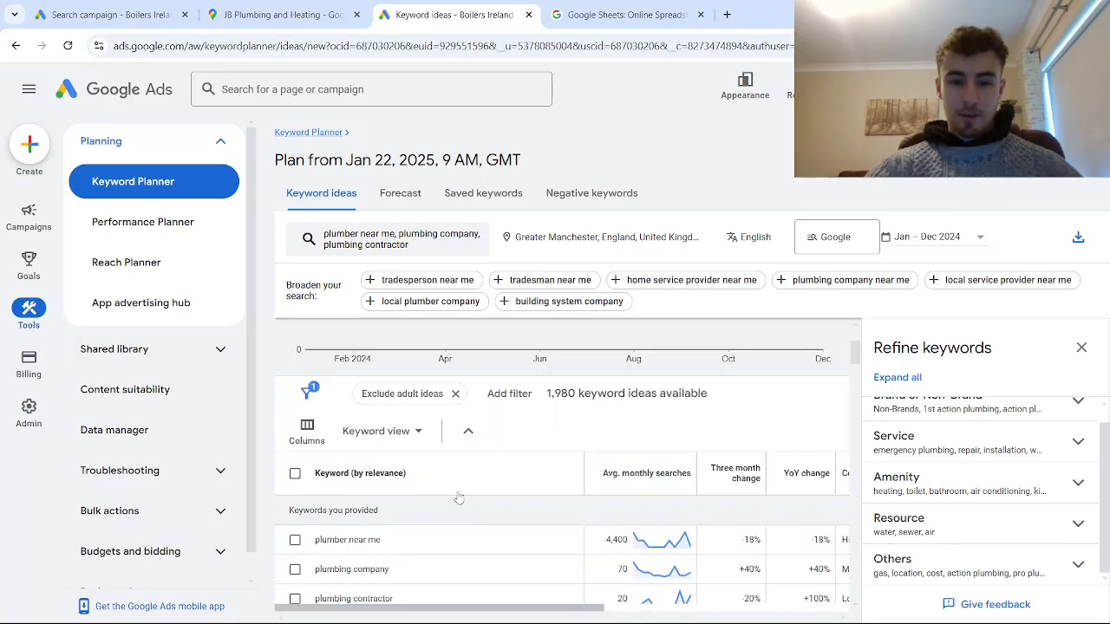
scroll(442, 447, down, 3)
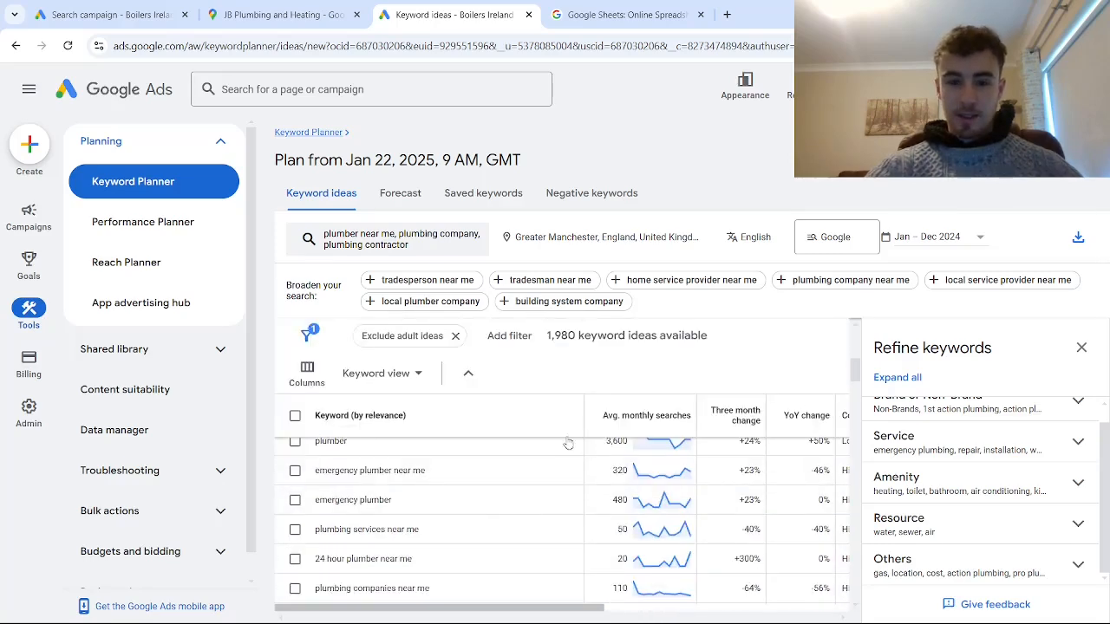
scroll(434, 468, down, 2)
scroll(434, 468, down, 8)
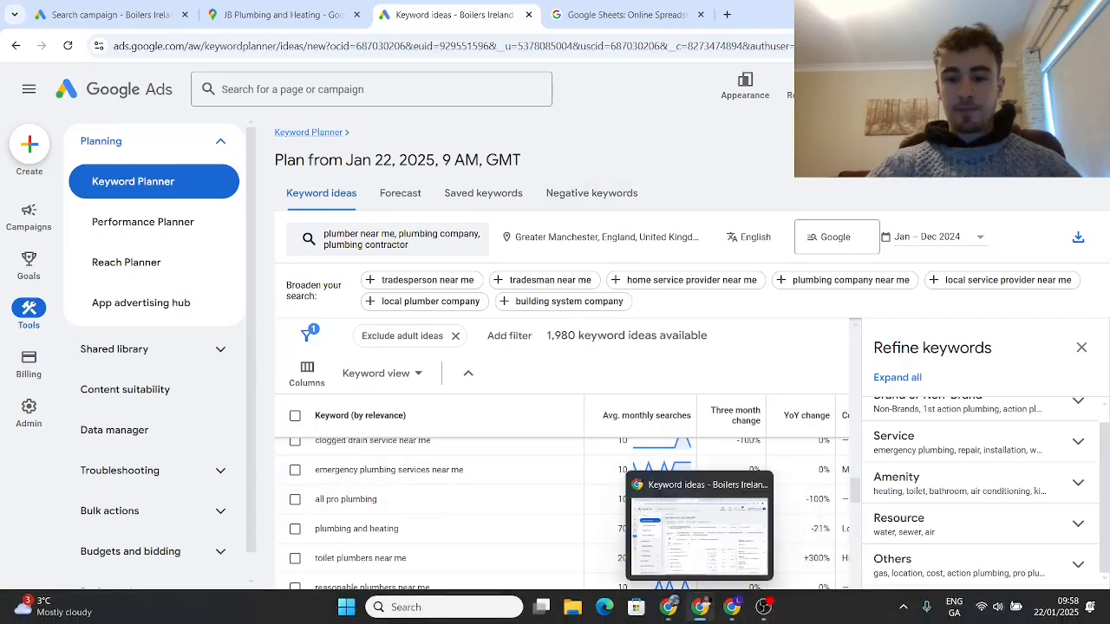
- Switch to the Google Sheets spreadsheet and enter the headings "Plumbing" in A1 and "Plumbing (Local)" in B1
click(671, 607)
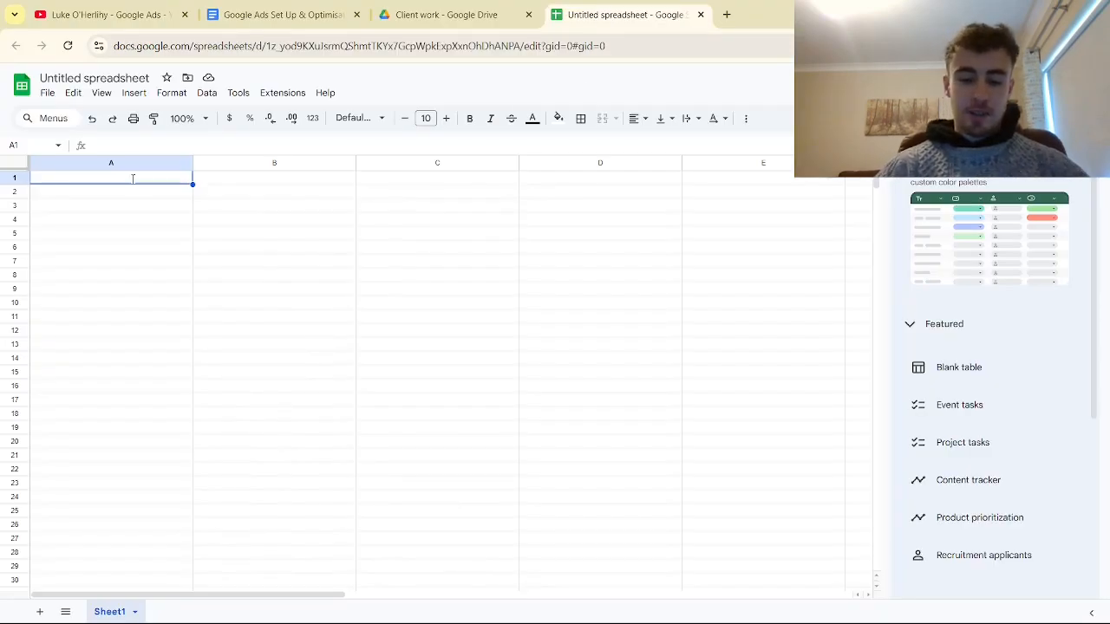
text(Plumber)
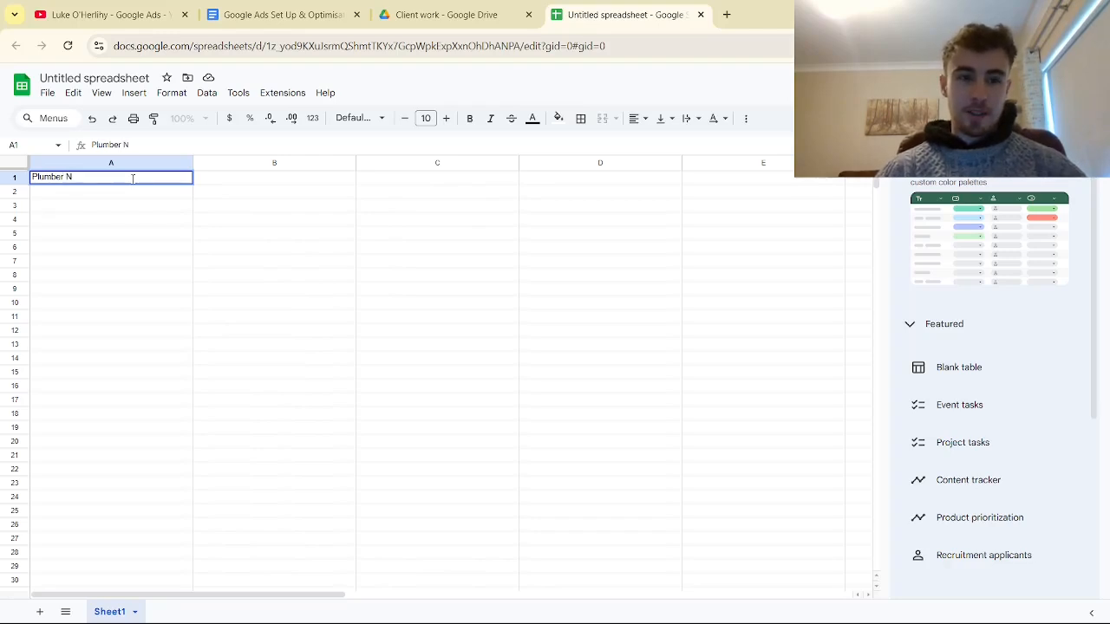
text( N)
key(Escape)
text(Plu)
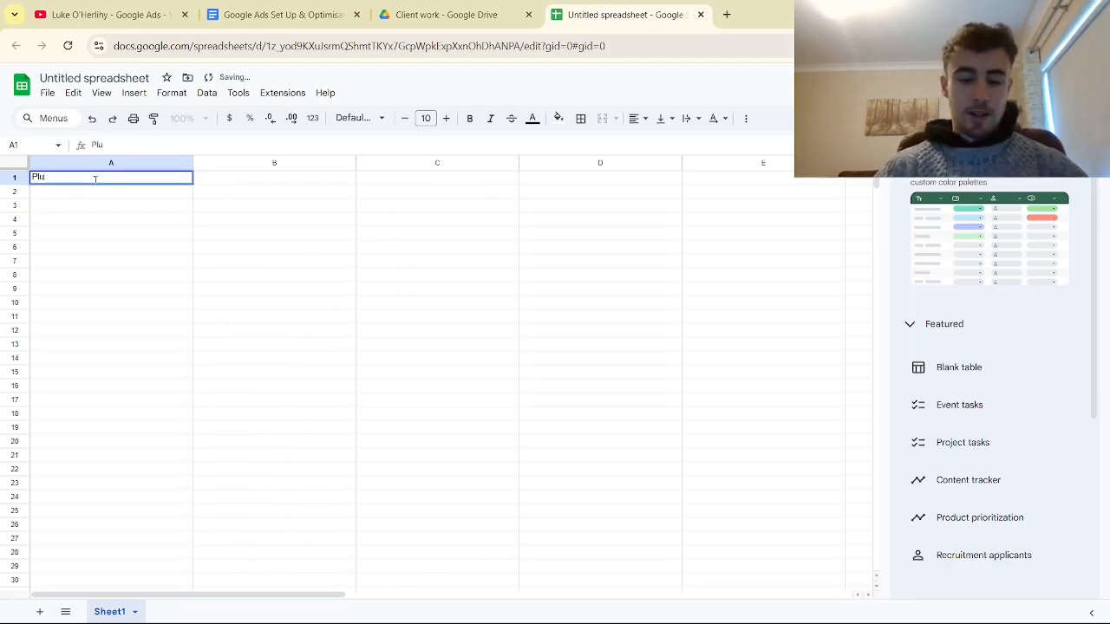
text(mbing)
key(Return)
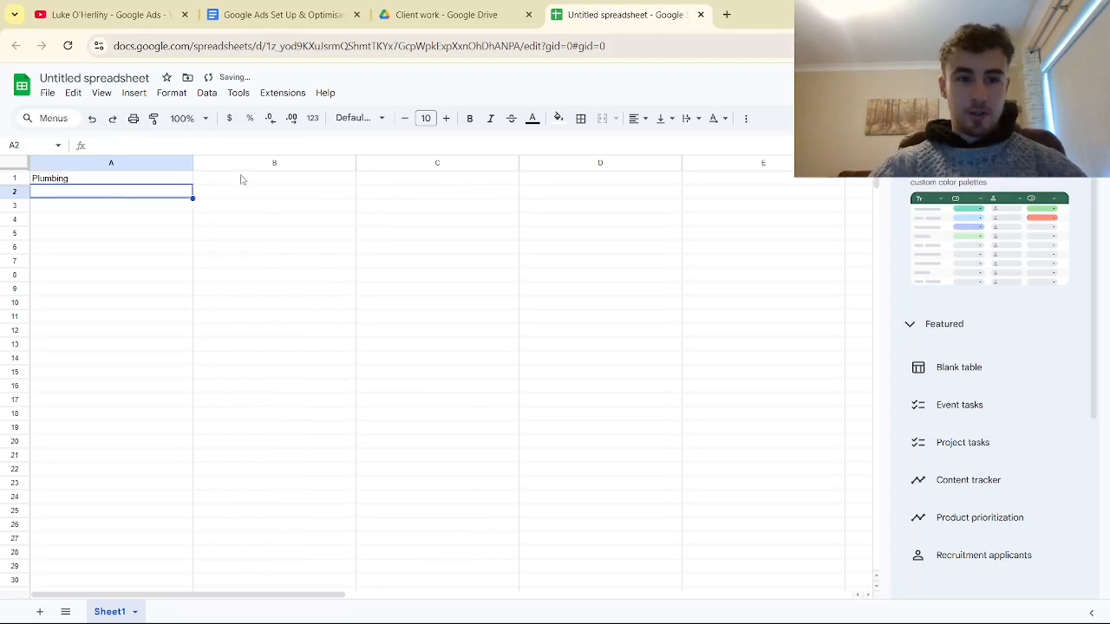
click(239, 180)
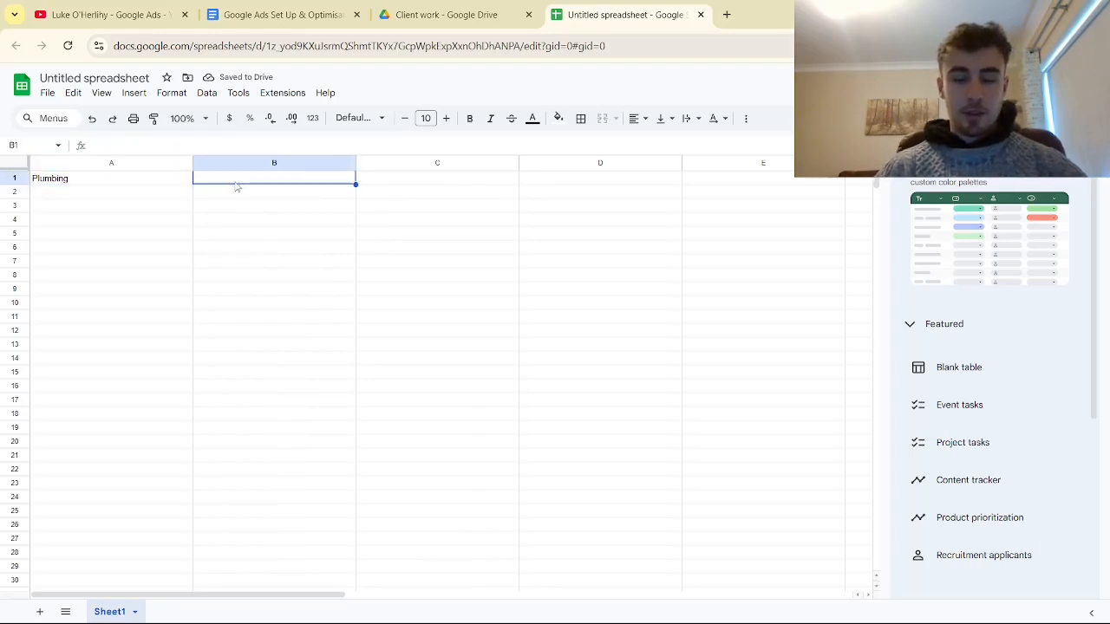
text(Plumbing)
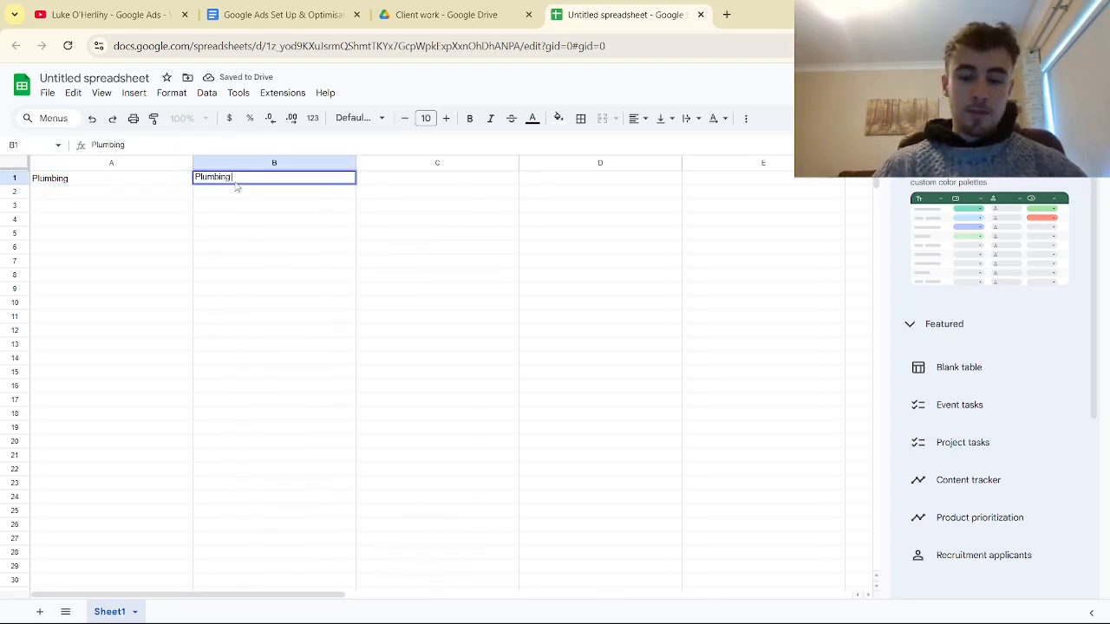
text( (Local)
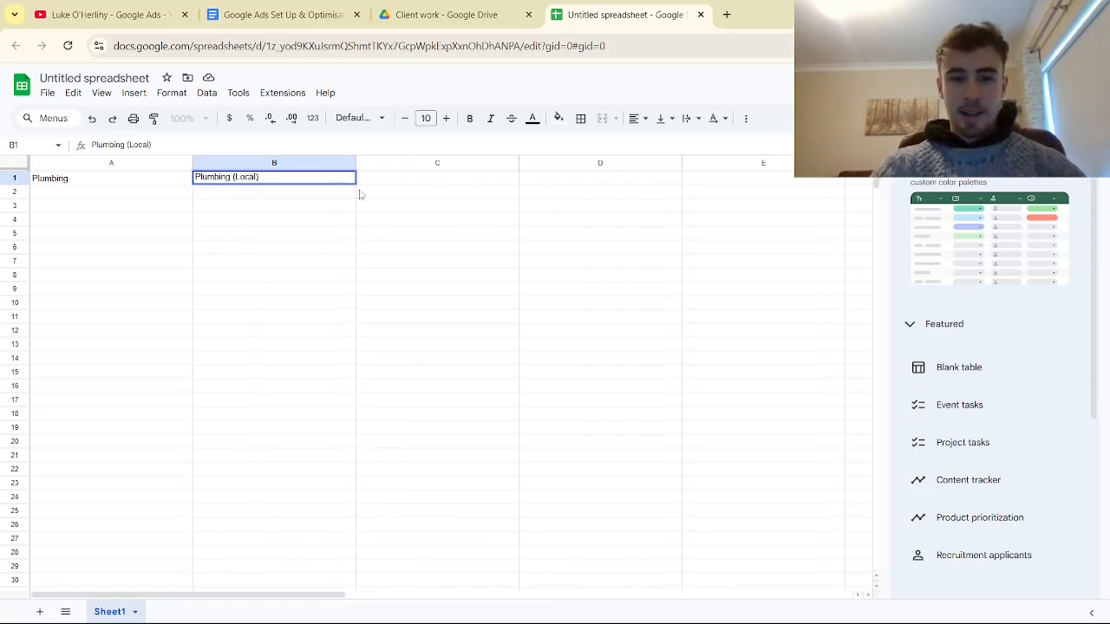
- Enter the heading "Emergency Plumbing" in cell C1
click(388, 181)
text(E)
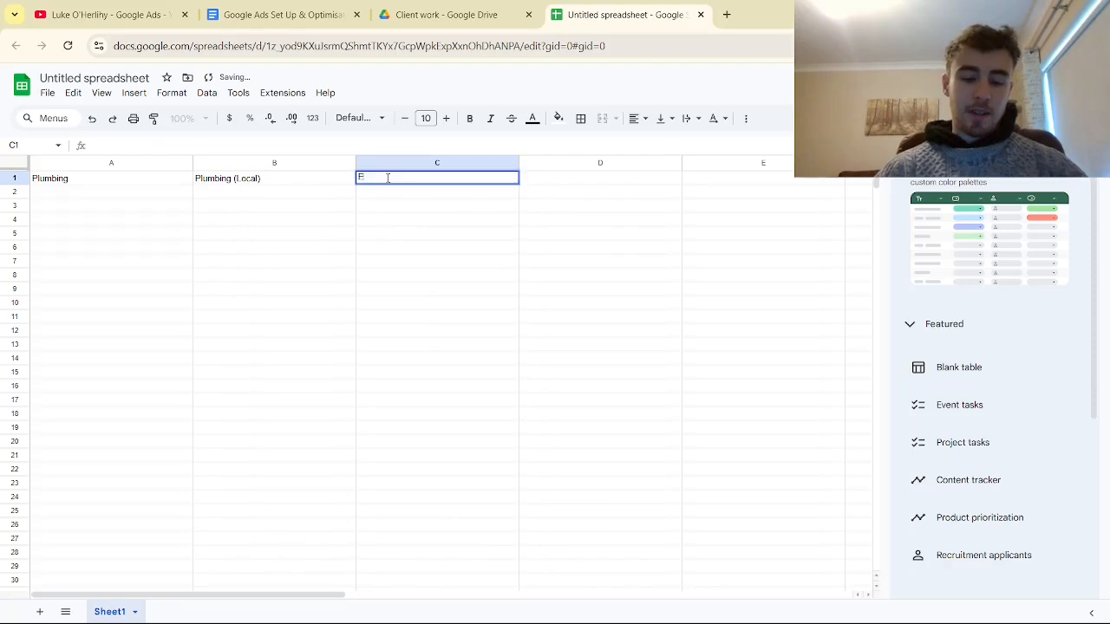
text(megrgen)
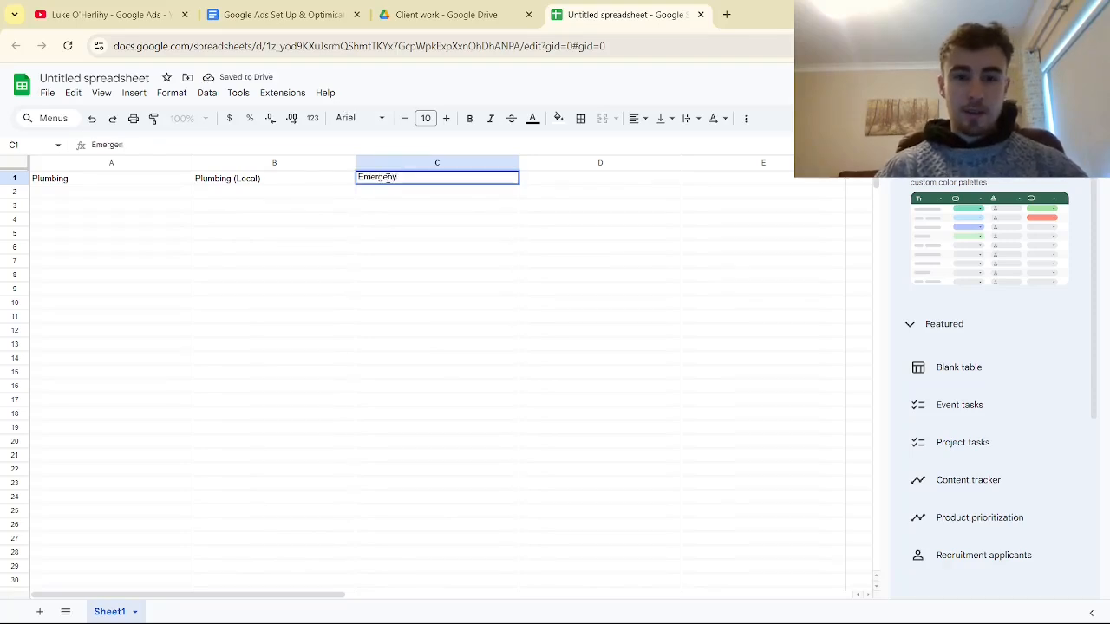
text(cy Plumbing)
key(Tab)
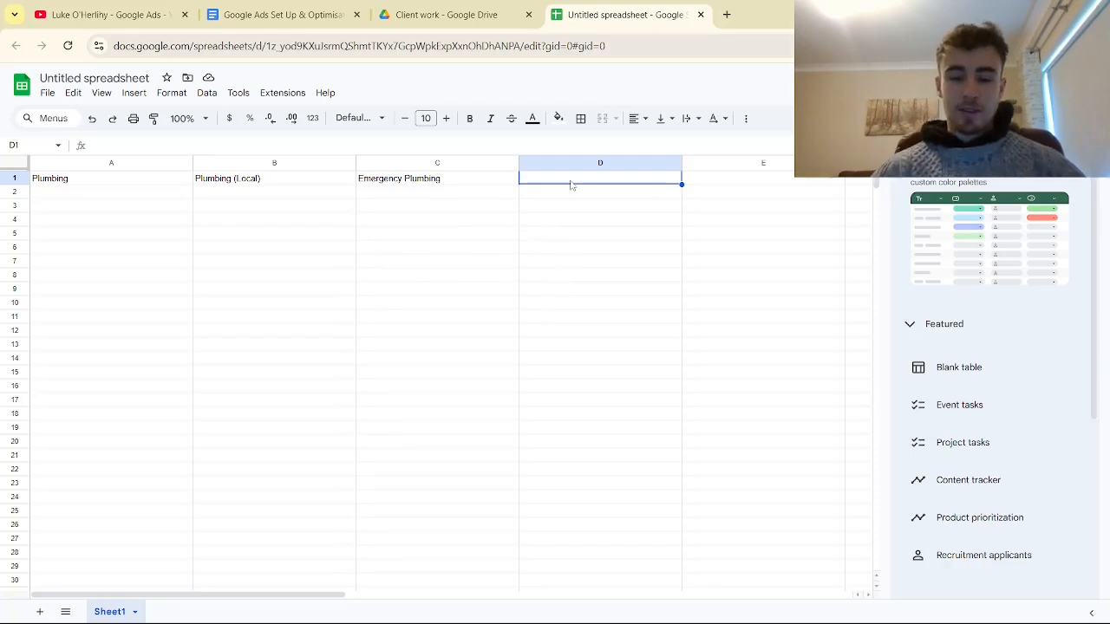
- Enter the headings "Plumber Bolton" in D1 and "Plumber Rochdale" in E1
text(Plumbe)
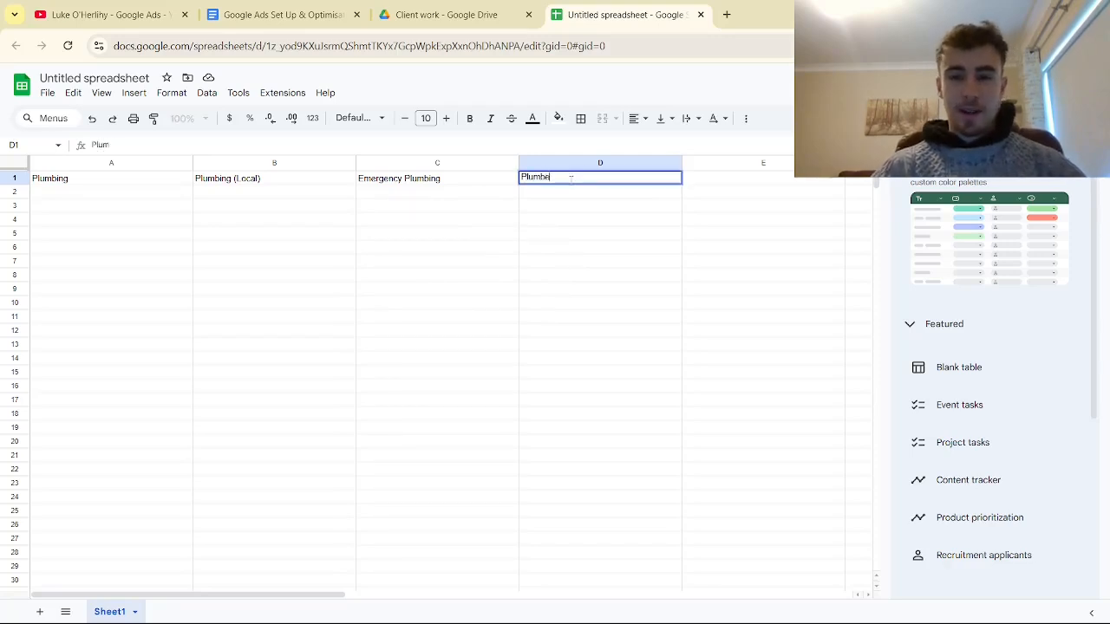
text(r Bol)
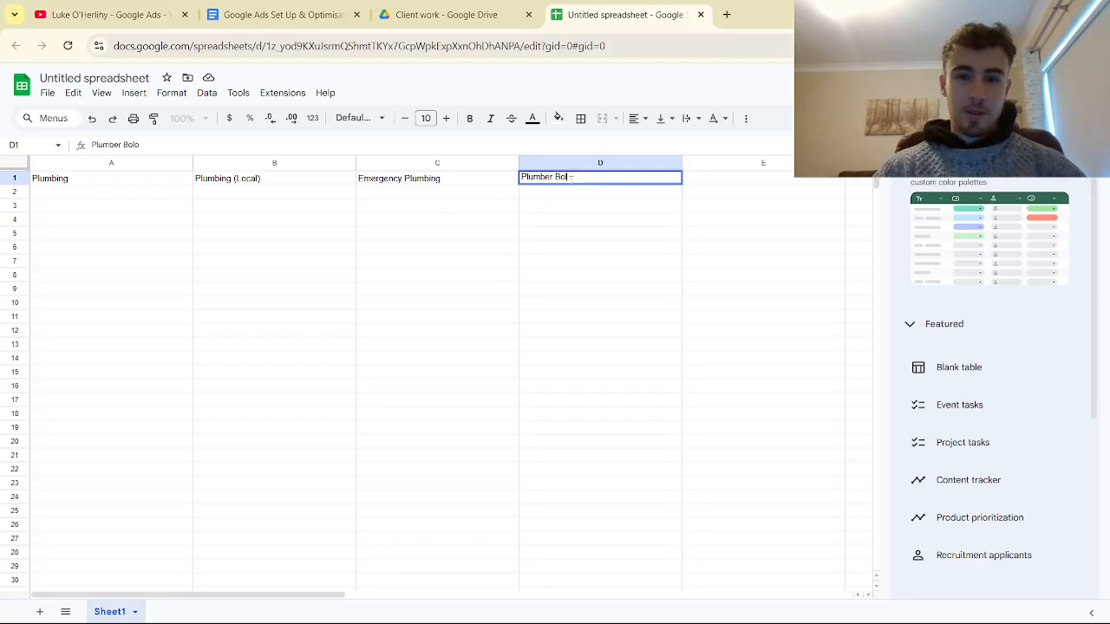
text(ton)
click(707, 181)
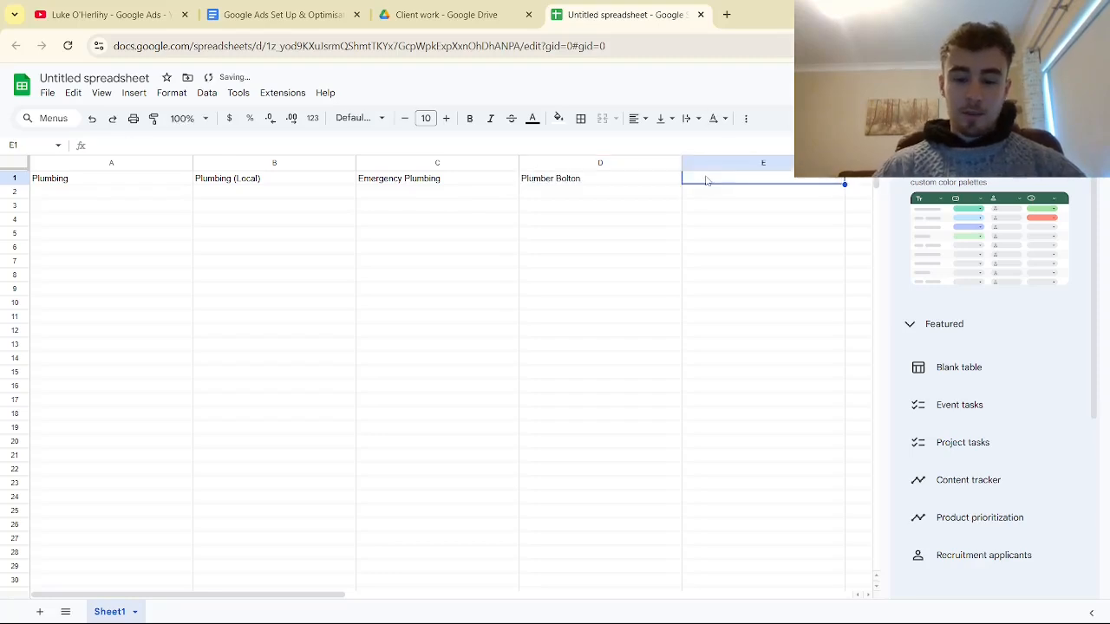
text(Plumber Rochdale)
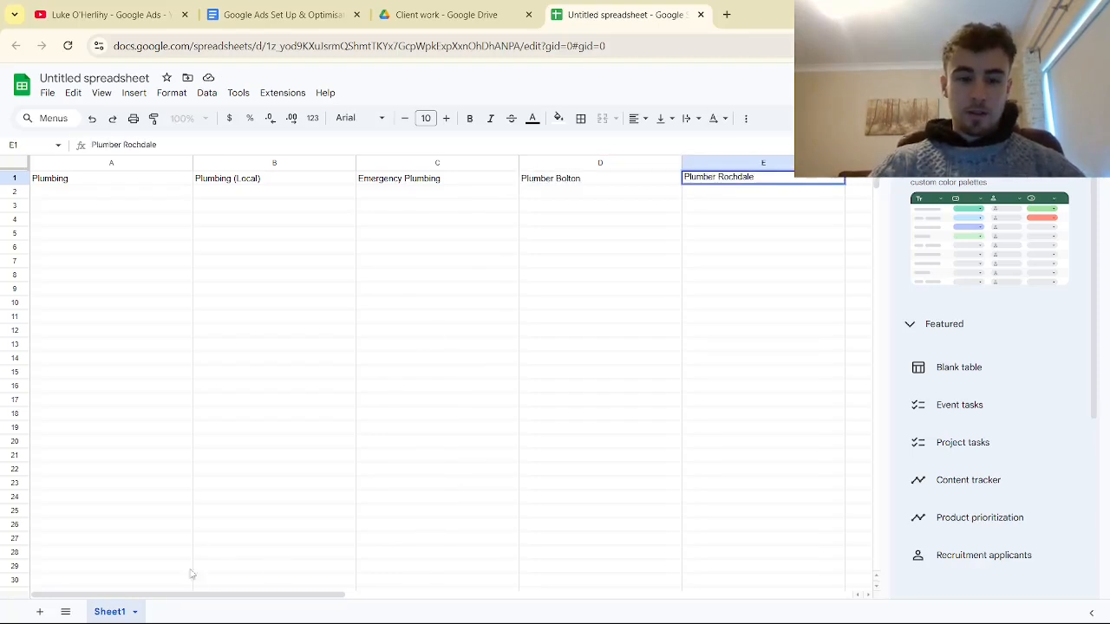
key(Tab)
- Resize column F to a width of 250 pixels and enter the heading "Plumber Stockport" in F1
right_click(633, 163)
click(683, 371)
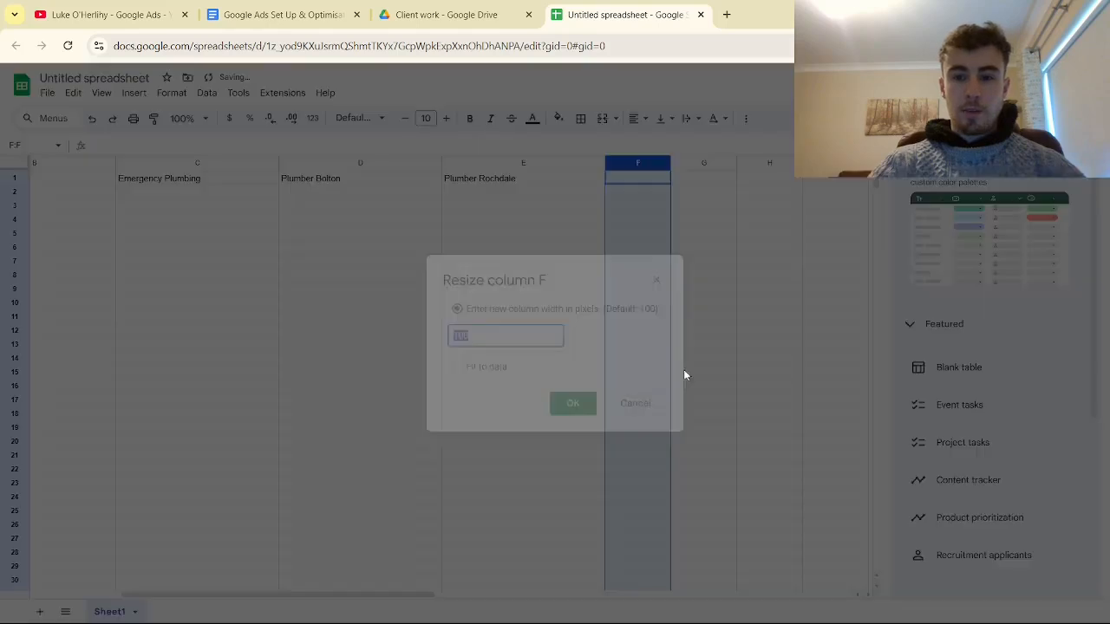
text(250)
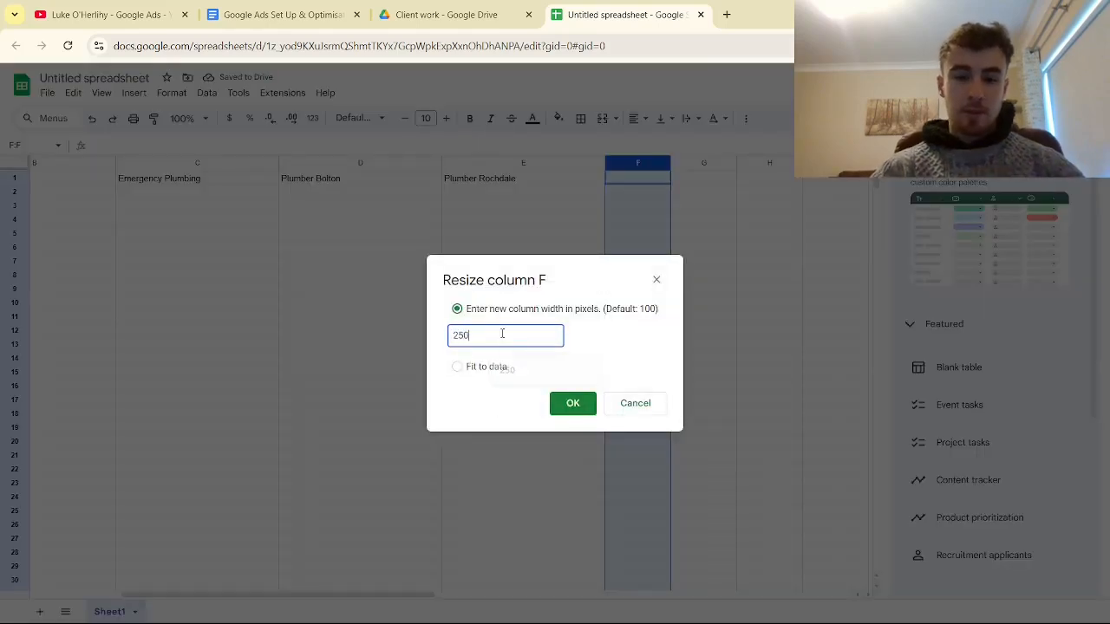
key(Return)
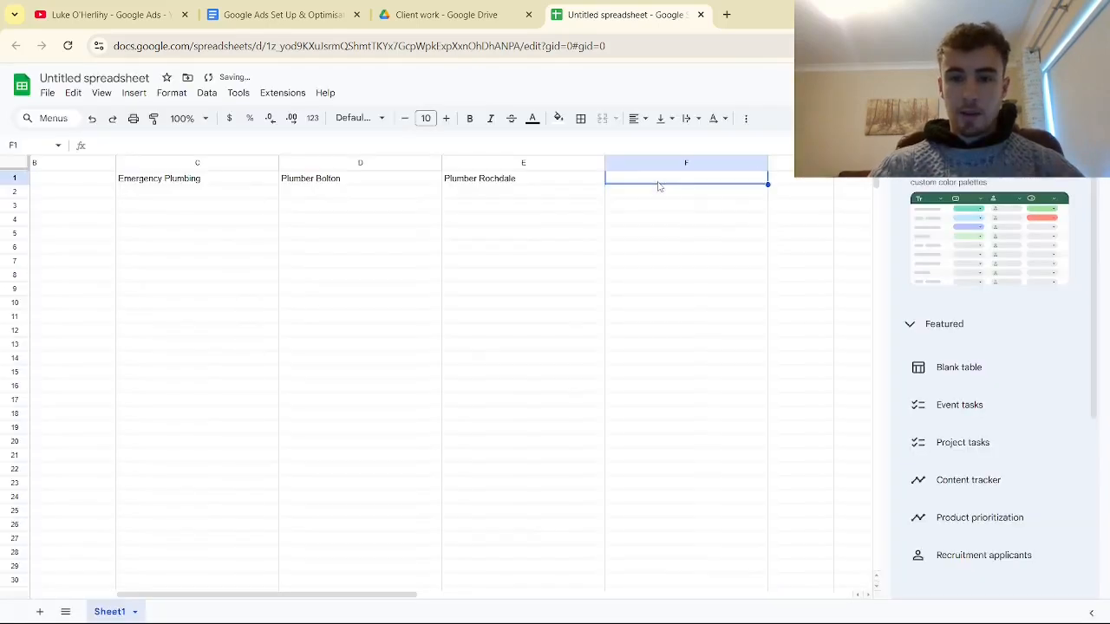
text(Plumber)
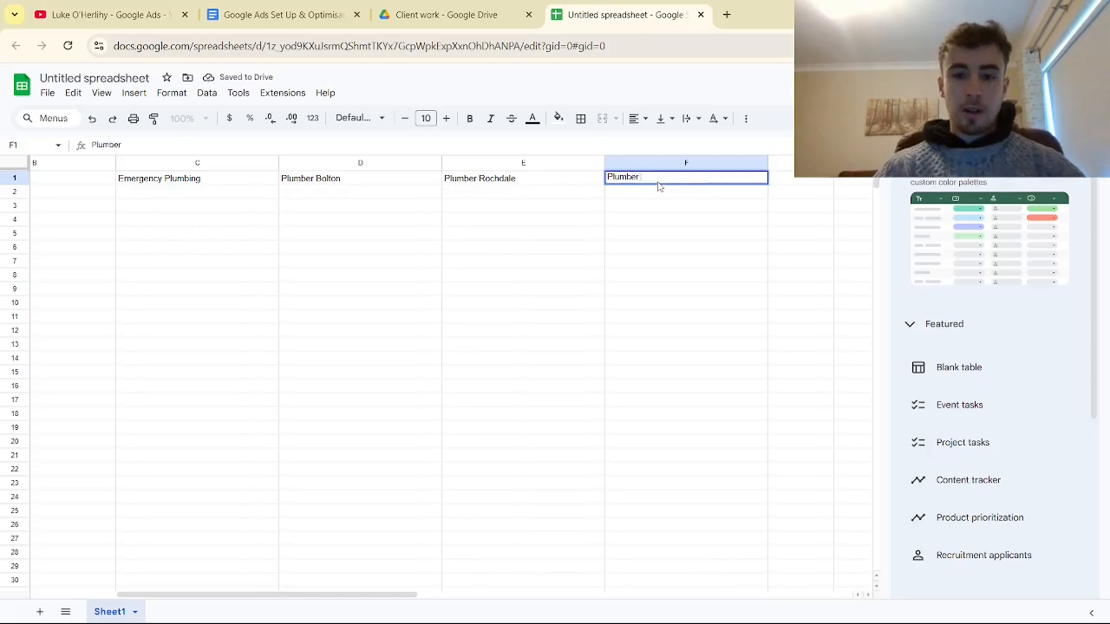
text( Stockport)
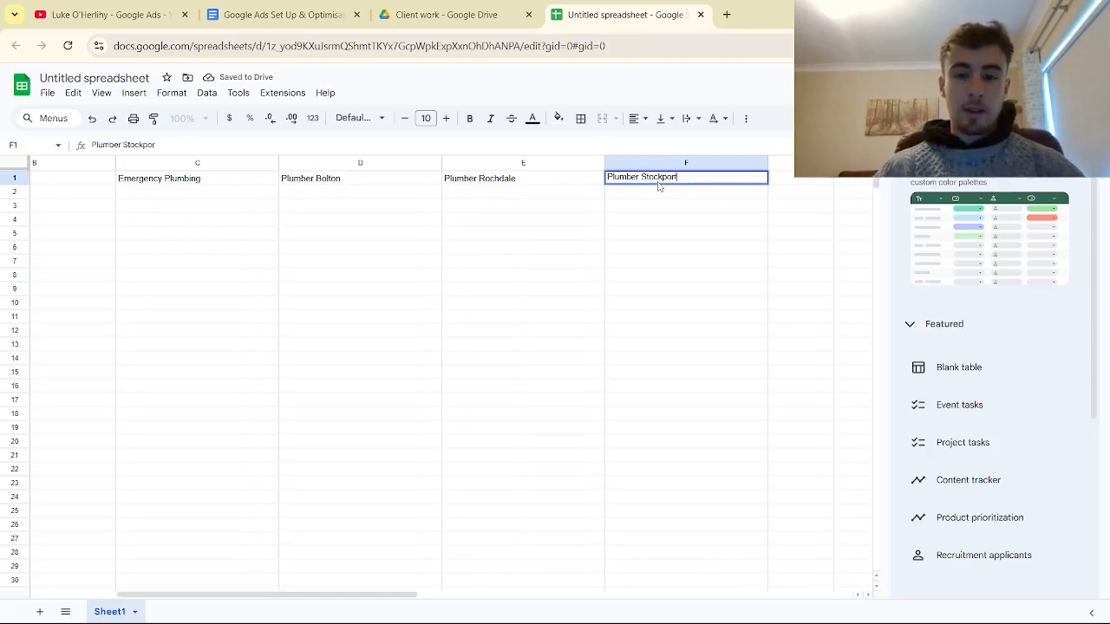
click(548, 249)
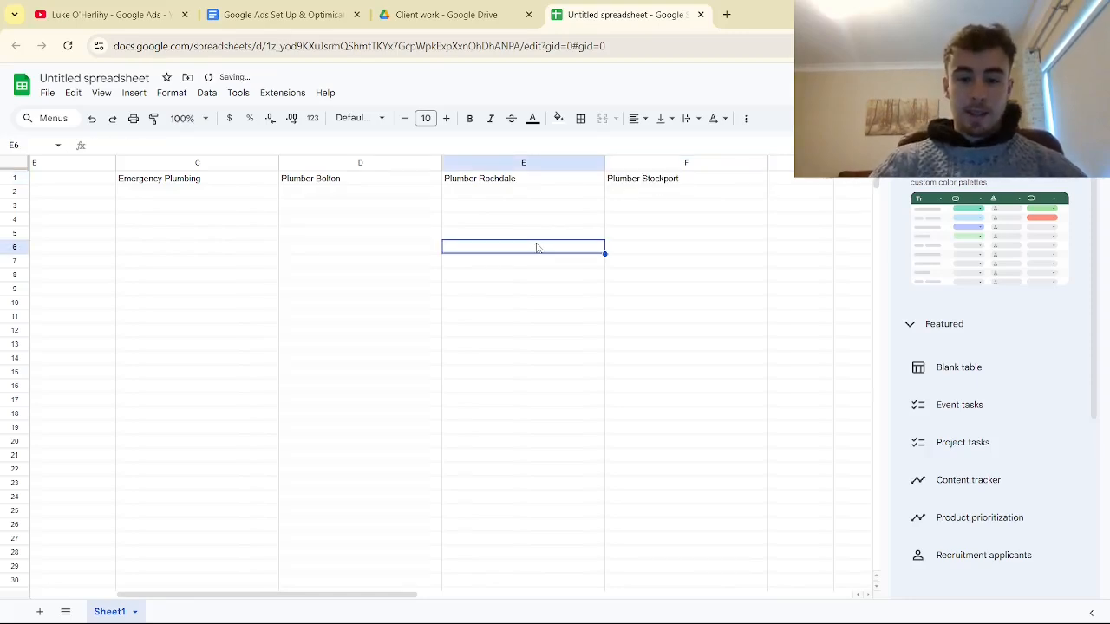
- Make the theme headings in A1:F1 bold
drag(383, 598, 243, 599)
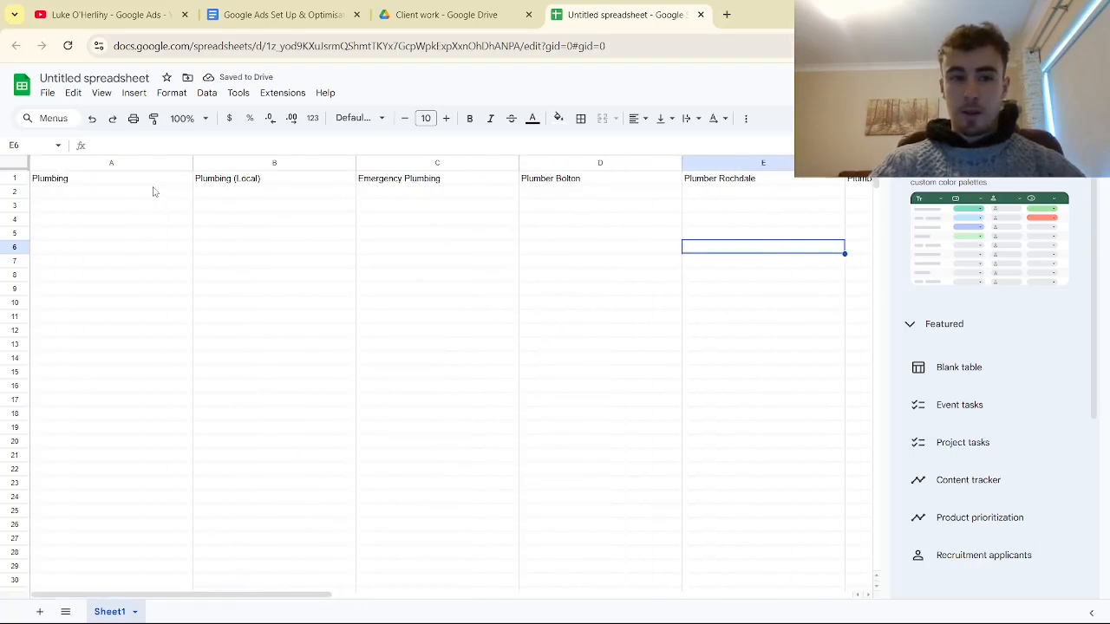
drag(157, 184, 483, 136)
click(472, 121)
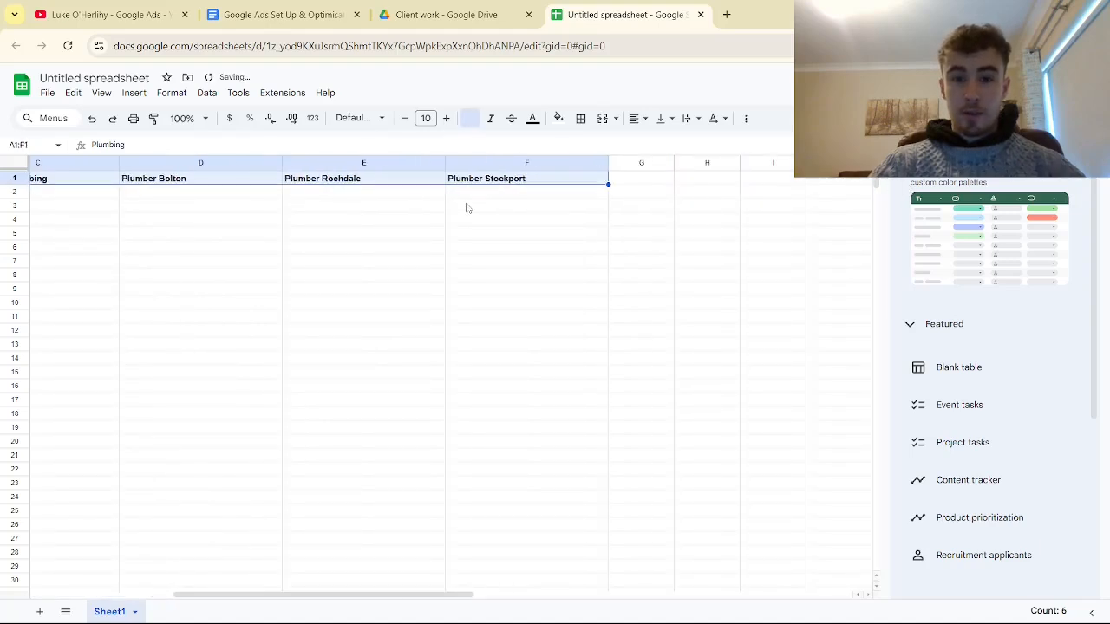
click(467, 194)
click(341, 196)
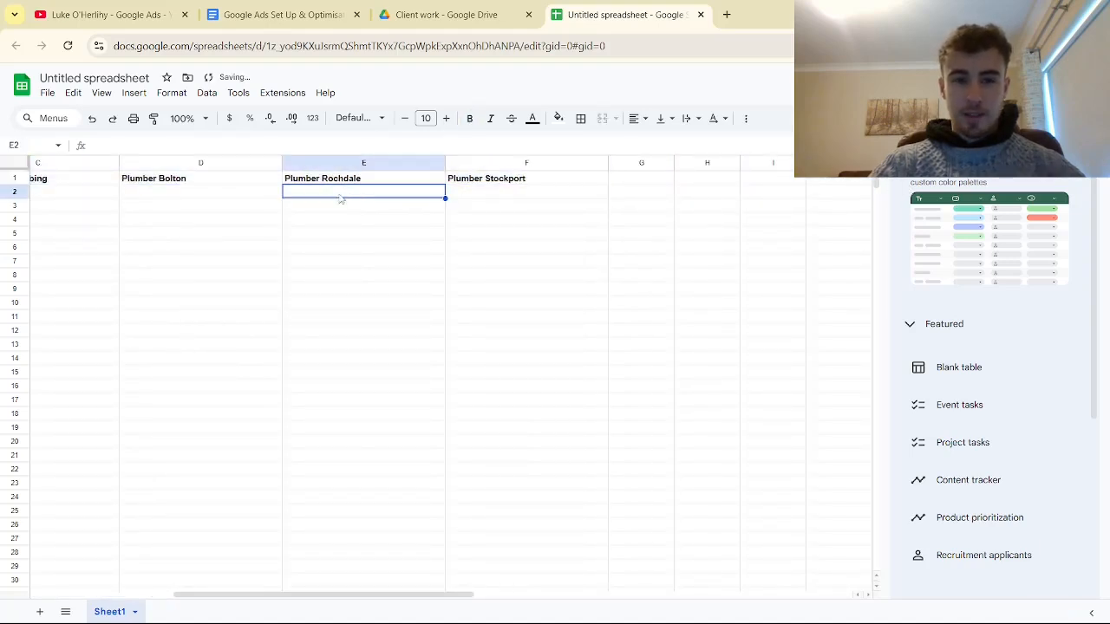
click(261, 200)
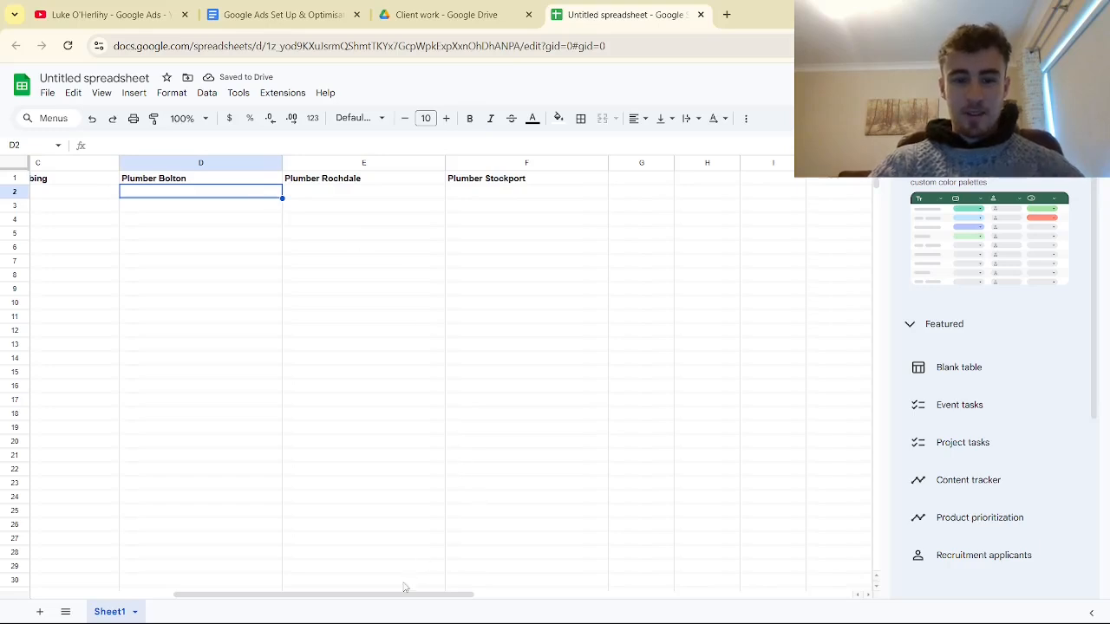
- Review the theme headings in row 1 and close the table templates sidebar
drag(385, 595, 171, 555)
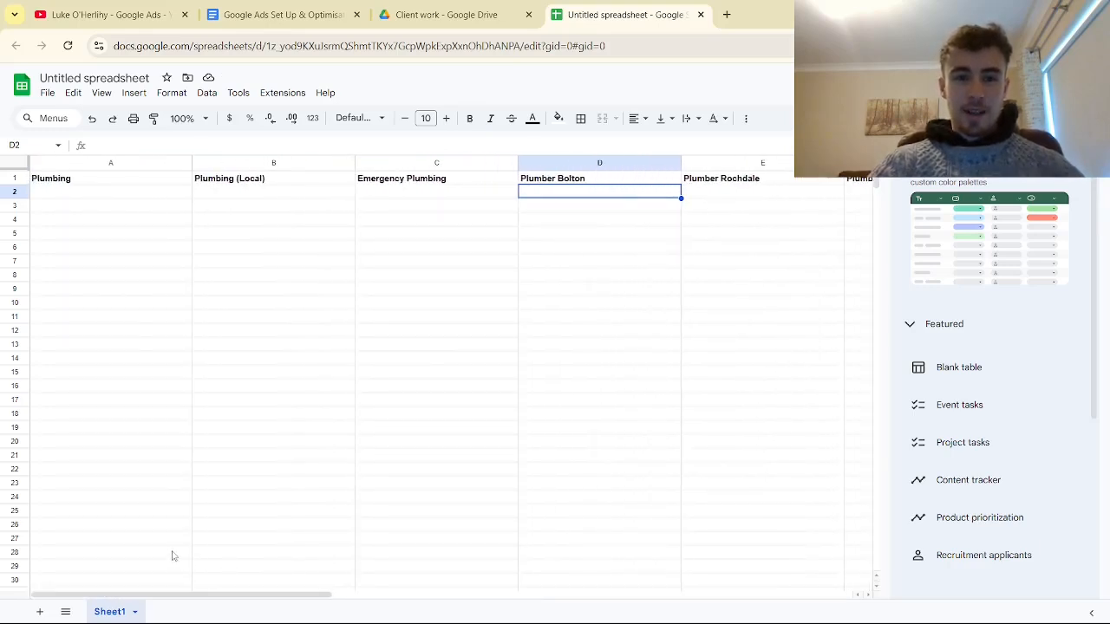
click(423, 179)
click(283, 181)
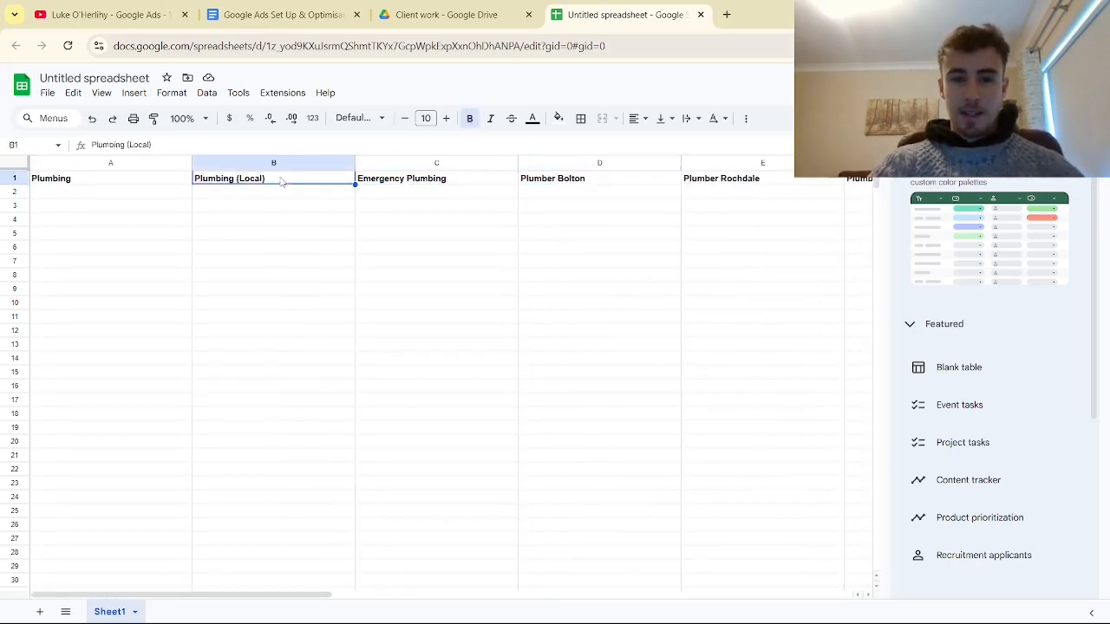
click(578, 183)
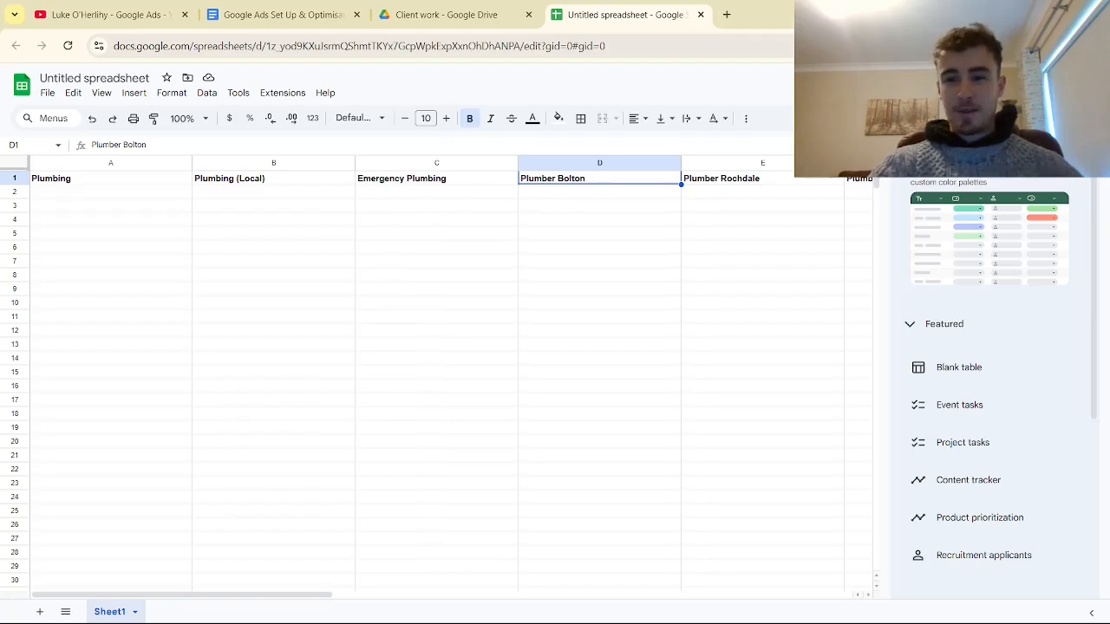
click(1081, 151)
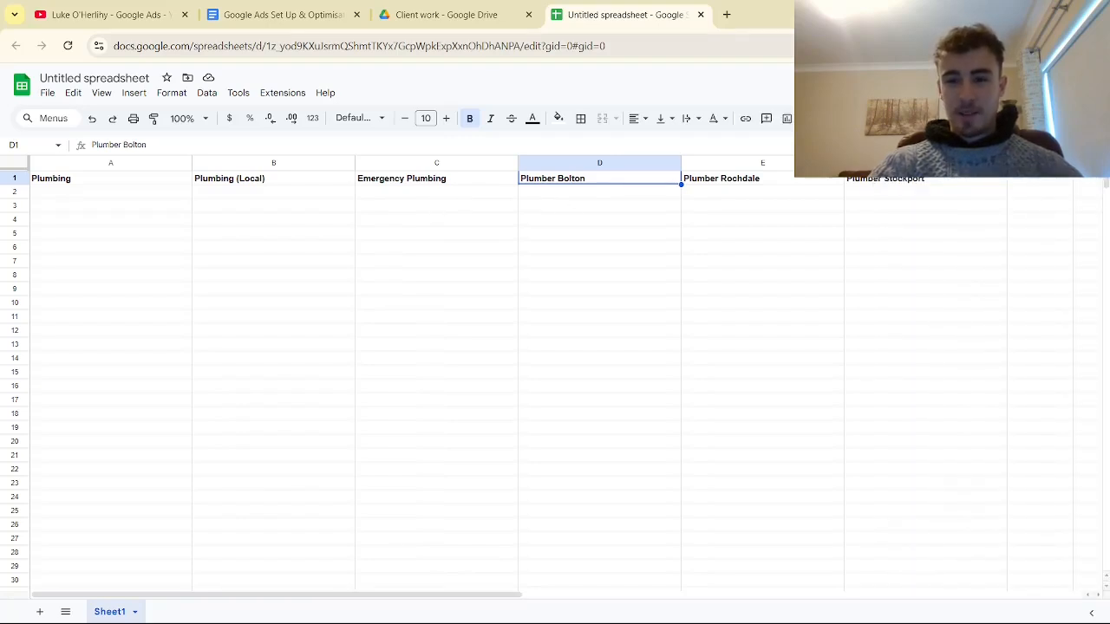
- Switch to Keyword Planner beside the spreadsheet and copy the keyword "plumber near me" into B2 under Plumbing (Local)
mouse_move(1059, 13)
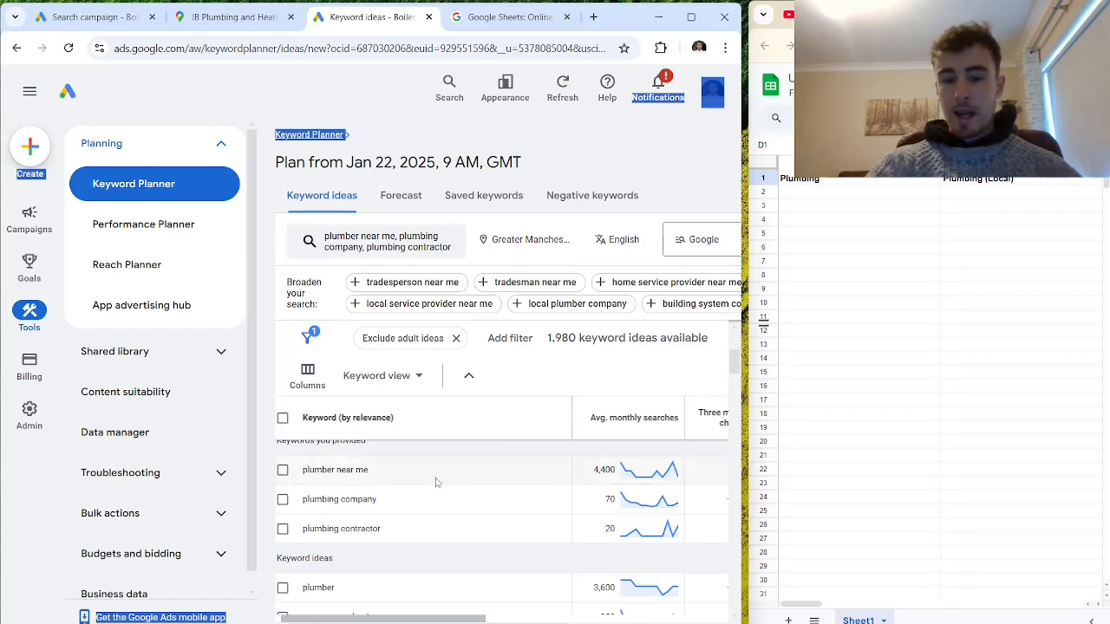
scroll(443, 477, down, 1)
scroll(503, 479, up, 1)
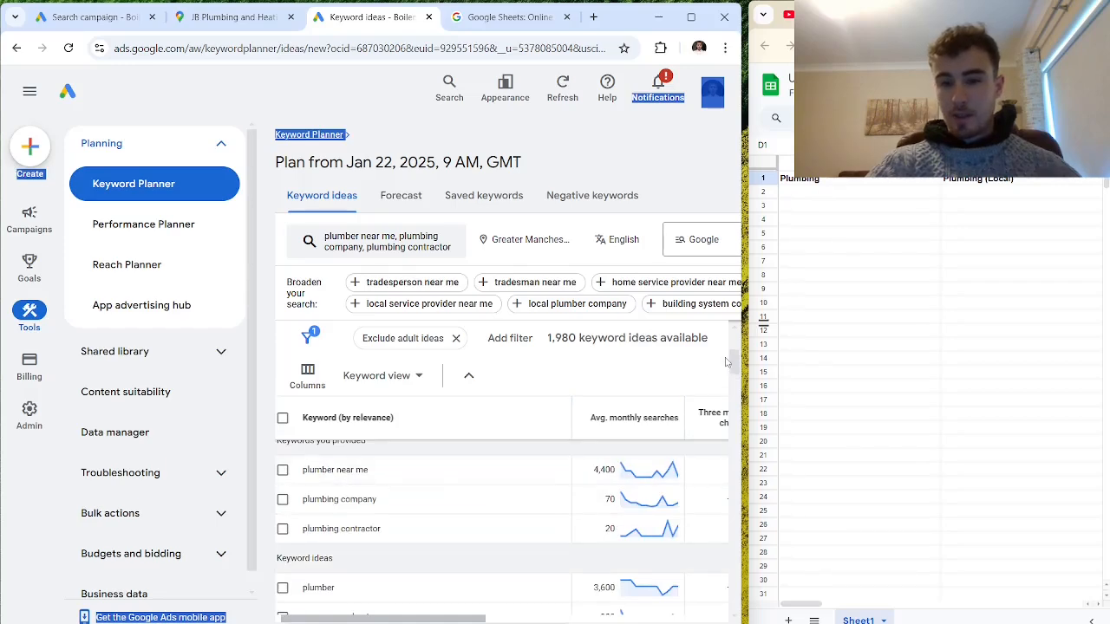
mouse_move(734, 362)
mouse_down()
mouse_move(734, 378)
mouse_move(743, 350)
mouse_up()
scroll(426, 539, down, 2)
drag(371, 449, 303, 459)
key(ctrl+c)
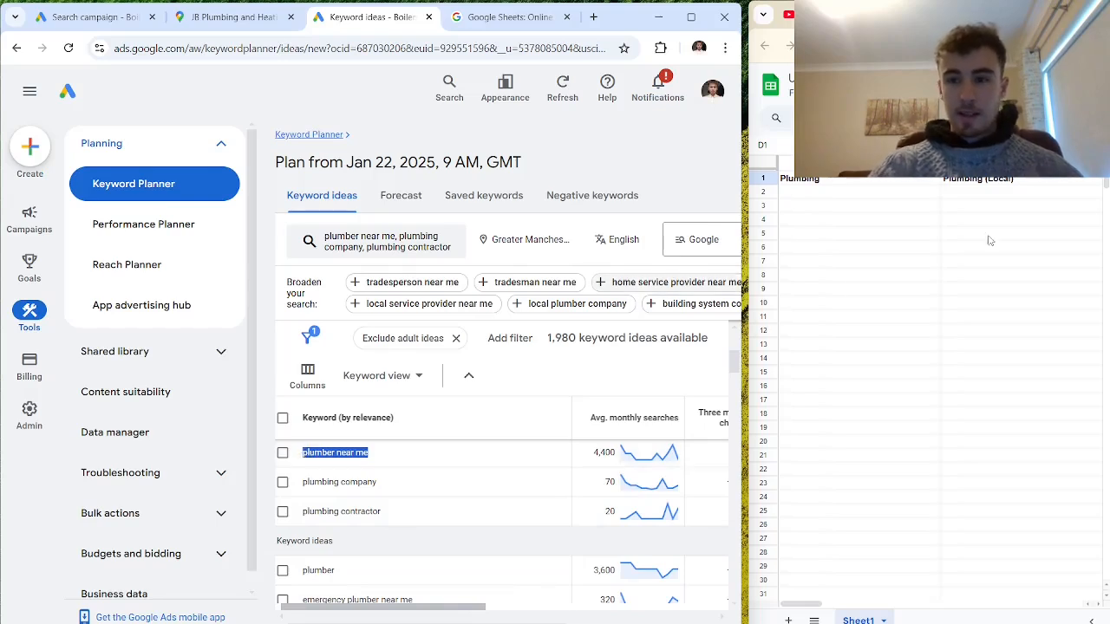
click(965, 194)
key(ctrl+v)
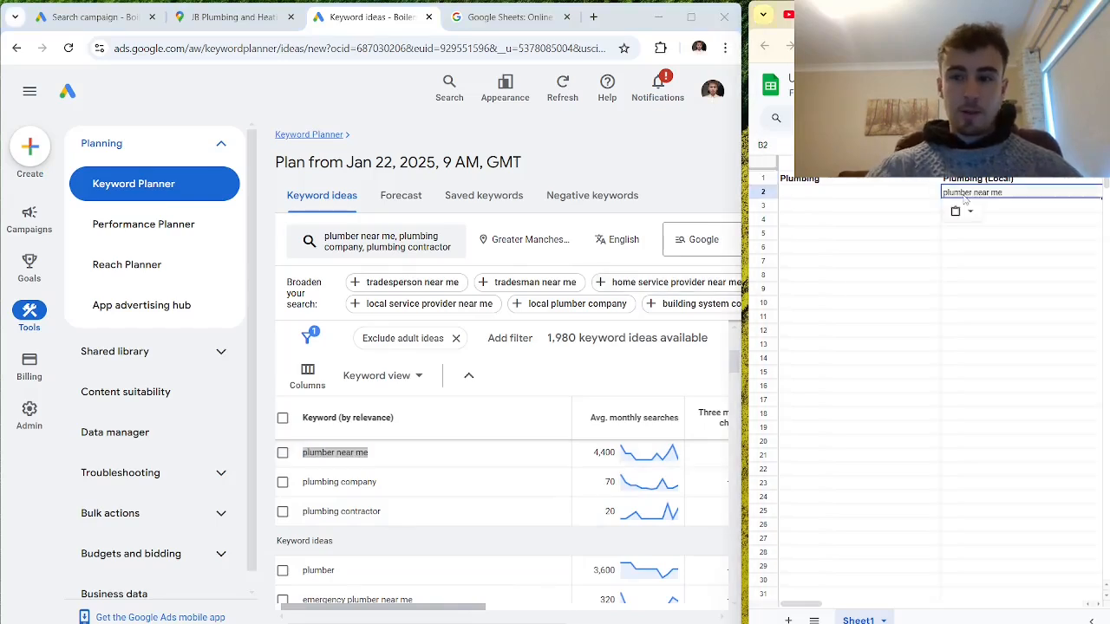
- Copy the keywords "plumbing company", "plumbing contractor" and "plumber" from Keyword Planner into A2, A3 and A4 under Plumbing
drag(378, 482, 305, 483)
key(ctrl+c)
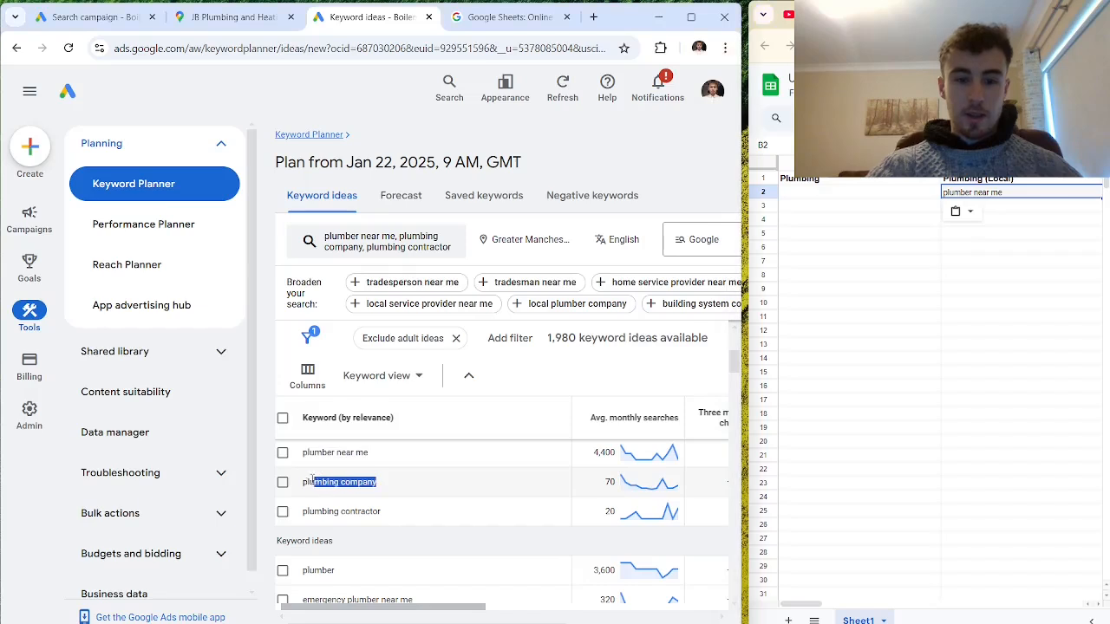
click(838, 196)
key(ctrl+v)
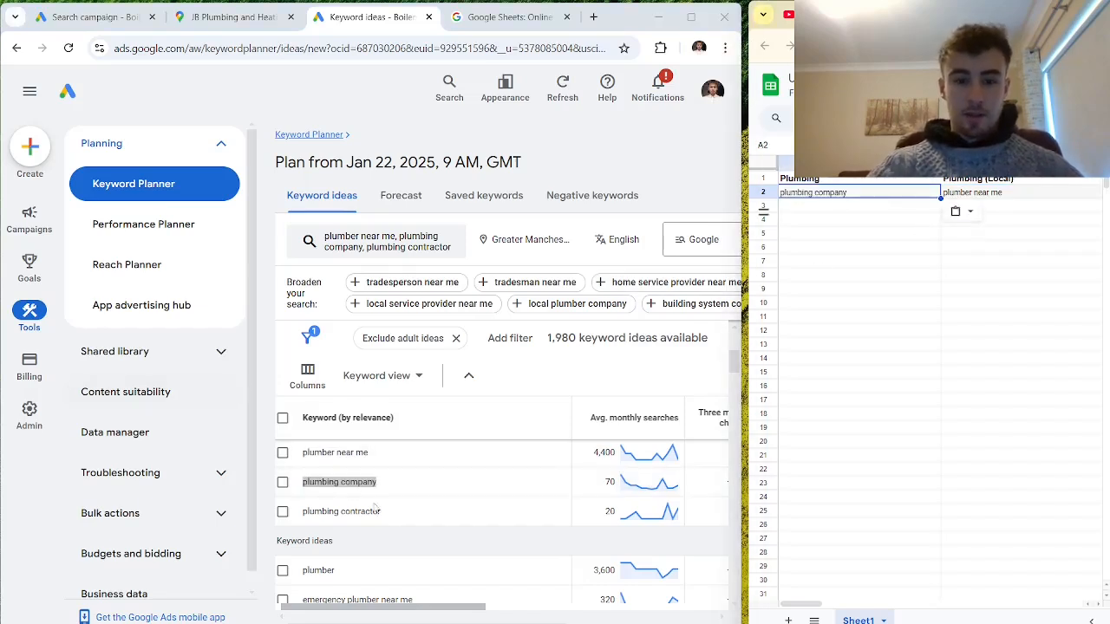
drag(385, 515, 301, 516)
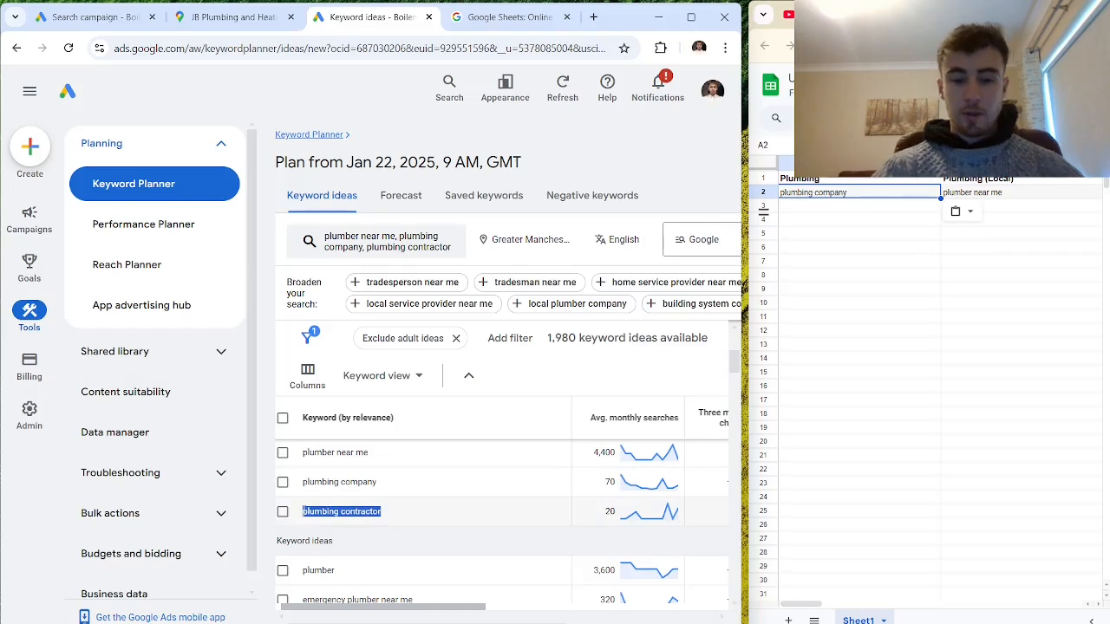
key(ctrl+c)
click(804, 207)
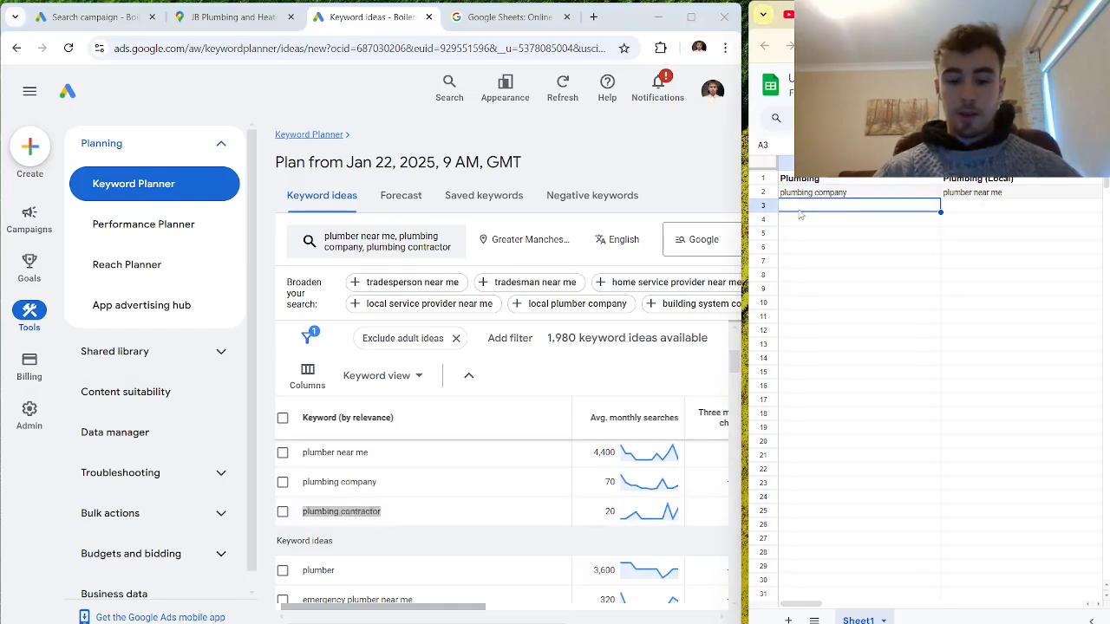
key(ctrl+v)
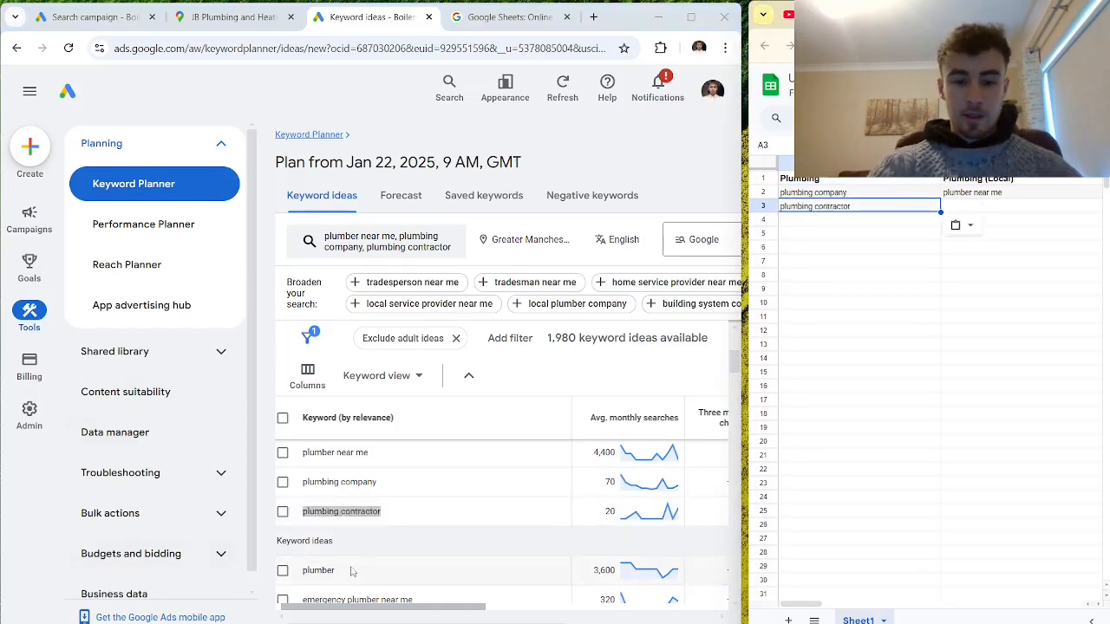
drag(336, 571, 310, 572)
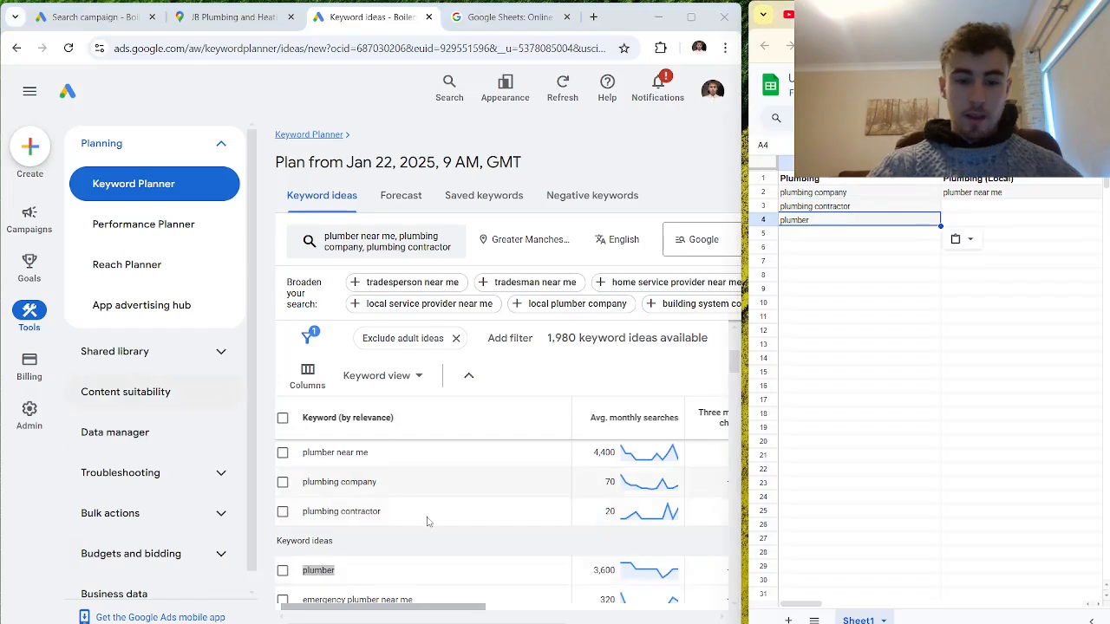
- Copy the keyword "emergency plumber near me" from the keyword ideas into C2 under Emergency Plumbing
scroll(425, 522, down, 1)
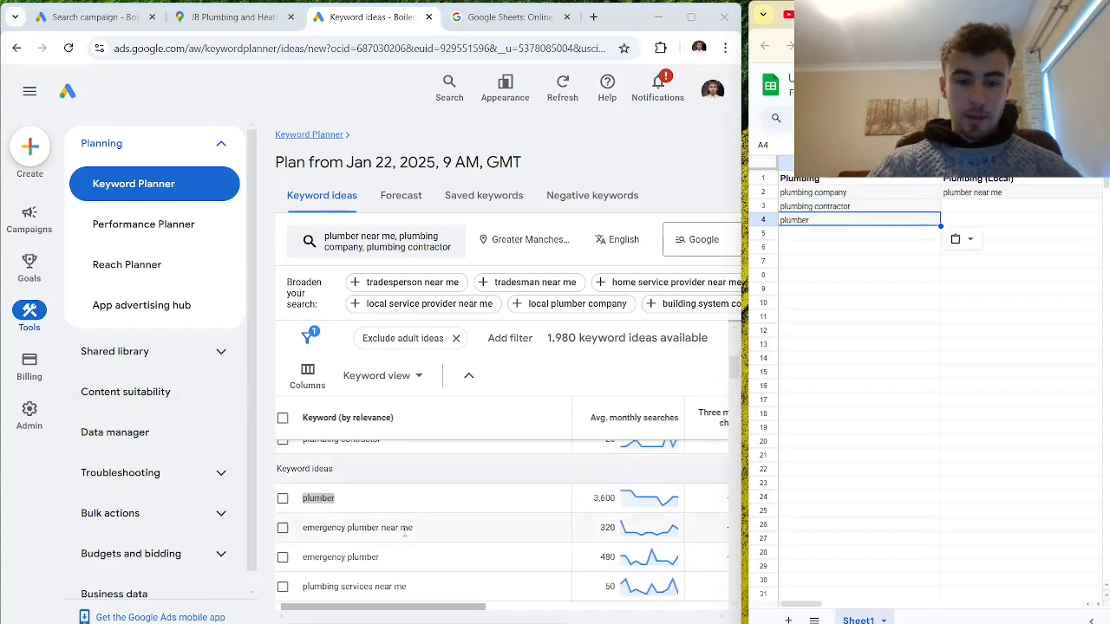
drag(414, 532, 307, 531)
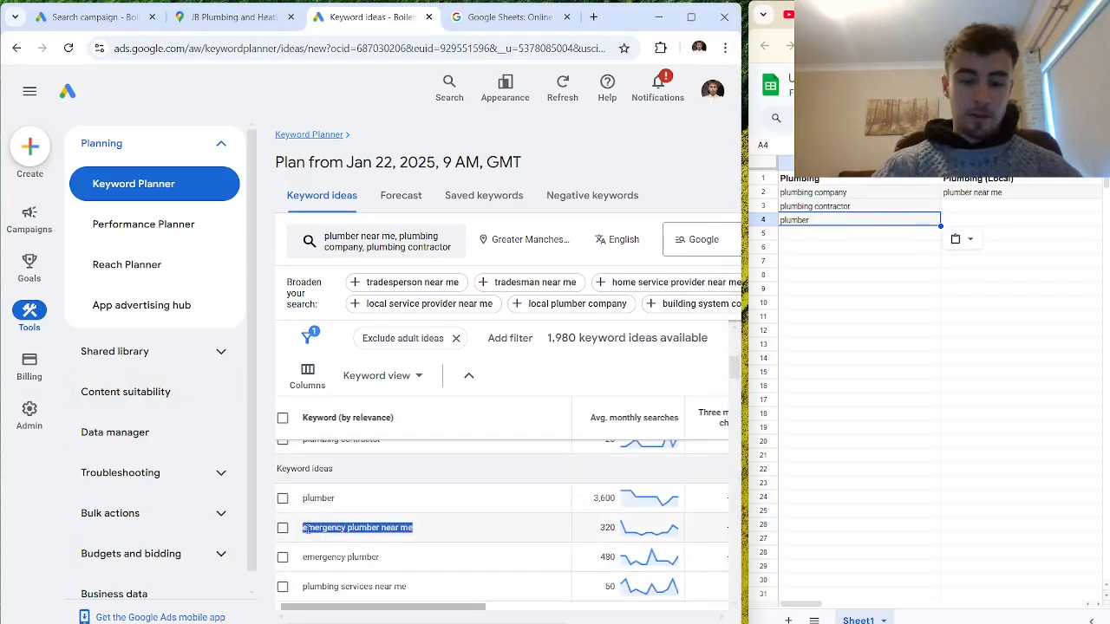
click(961, 203)
key(Right)
key(Up)
key(Up)
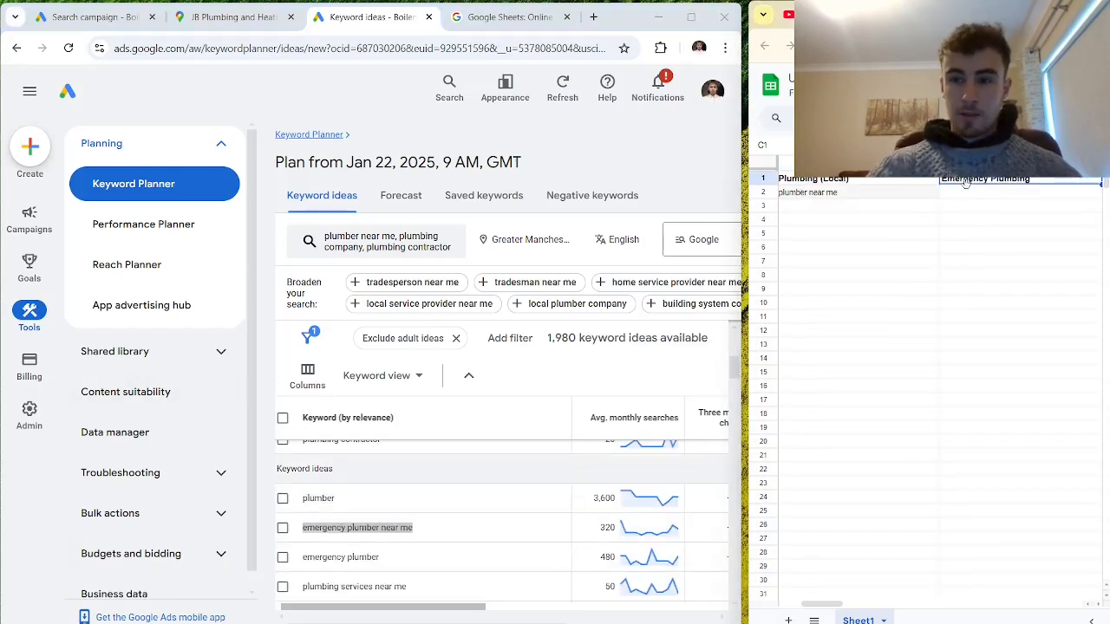
key(Down)
key(ctrl+v)
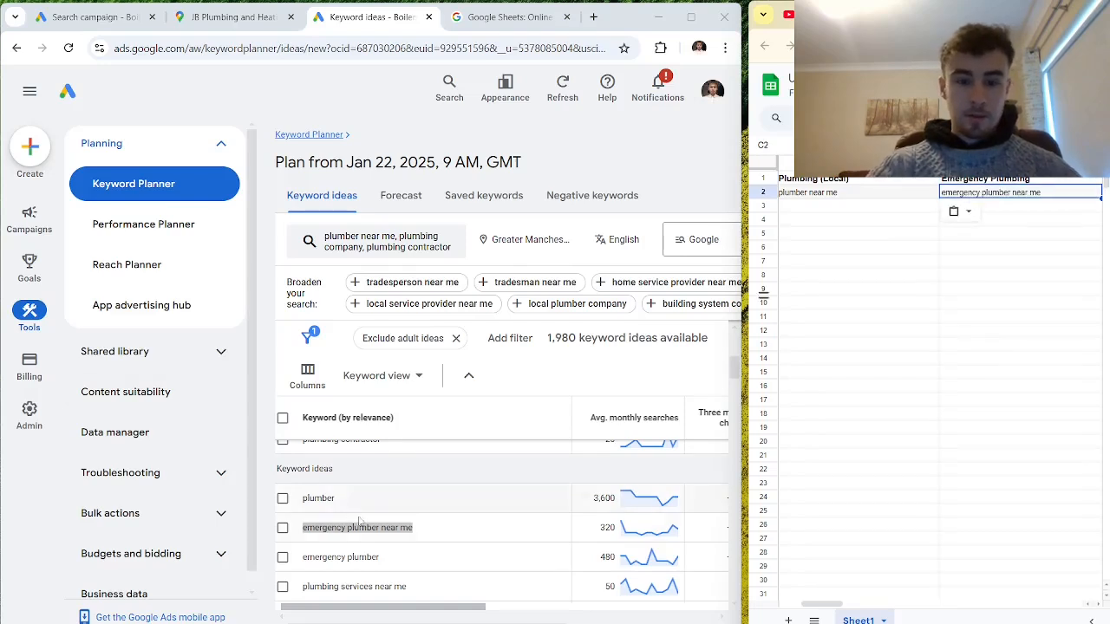
- Copy the keyword "emergency plumber" from the keyword ideas into C3 under Emergency Plumbing
double_click(363, 557)
drag(363, 557, 305, 555)
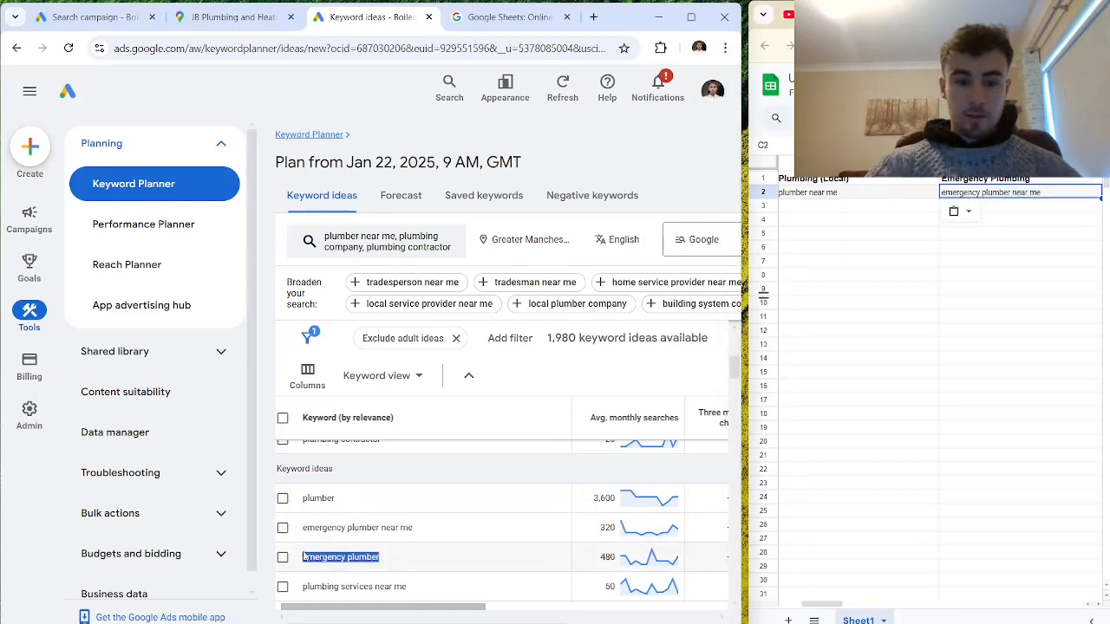
key(ctrl+c)
key(alt+Tab)
key(Down)
key(ctrl+v)
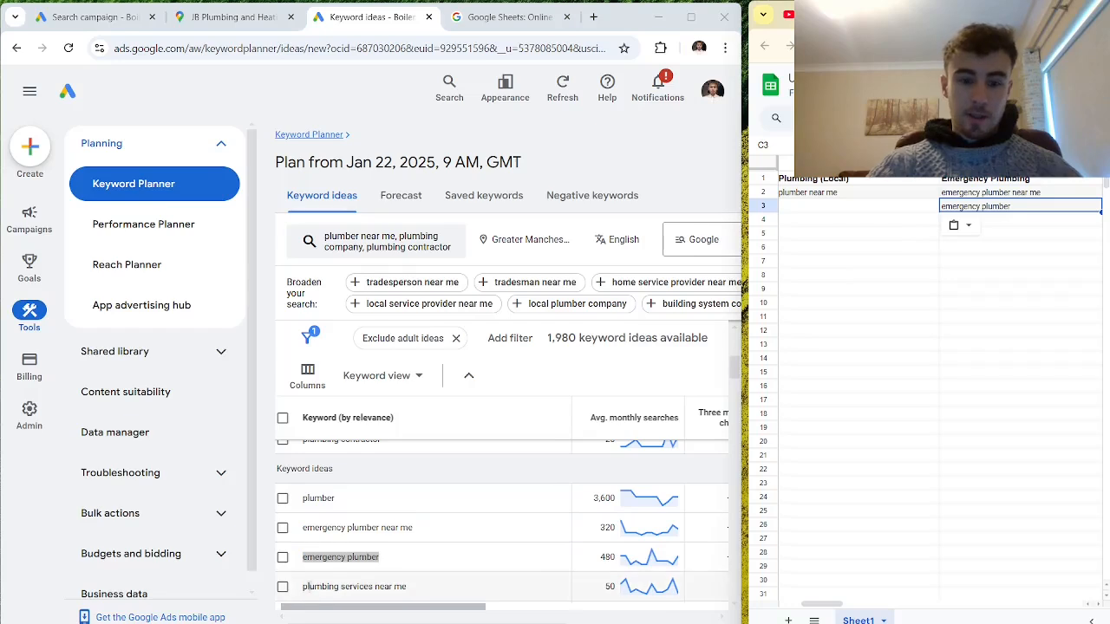
- Copy "plumbing services near me", "plumbing companies near me" and "local plumbers" from the keyword ideas into B3, B4 and B5 under Plumbing (Local)
drag(302, 587, 407, 588)
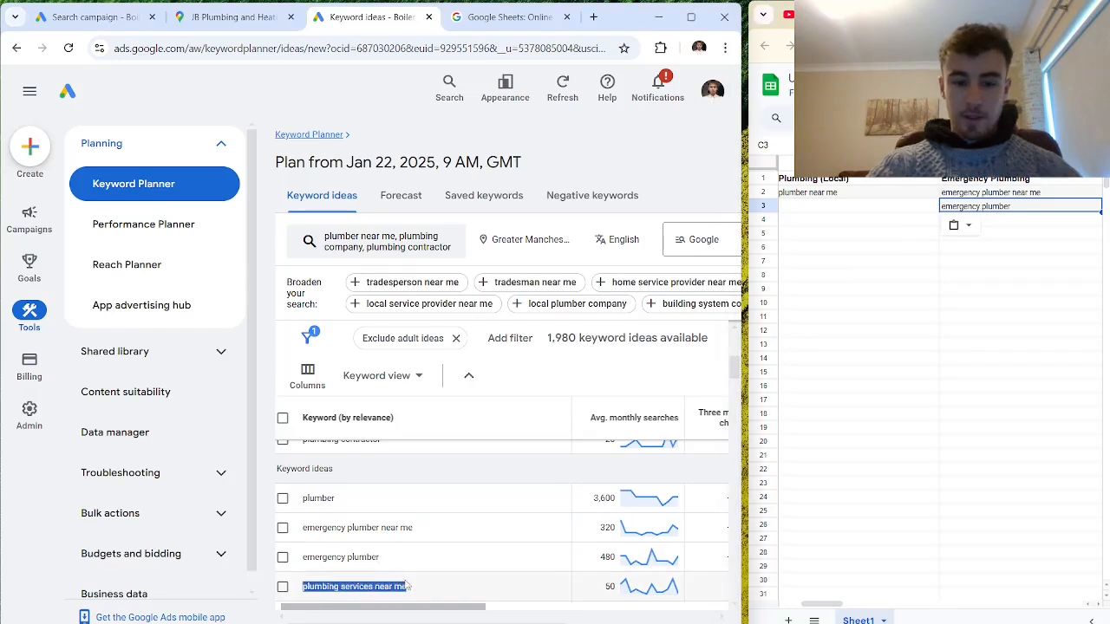
click(813, 207)
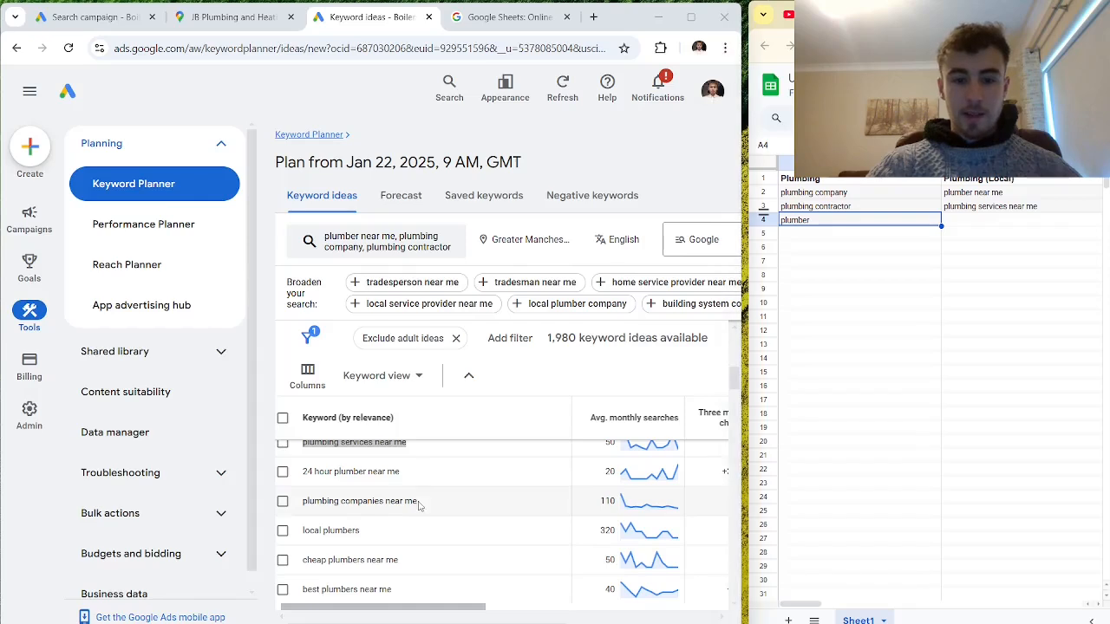
drag(420, 505, 302, 510)
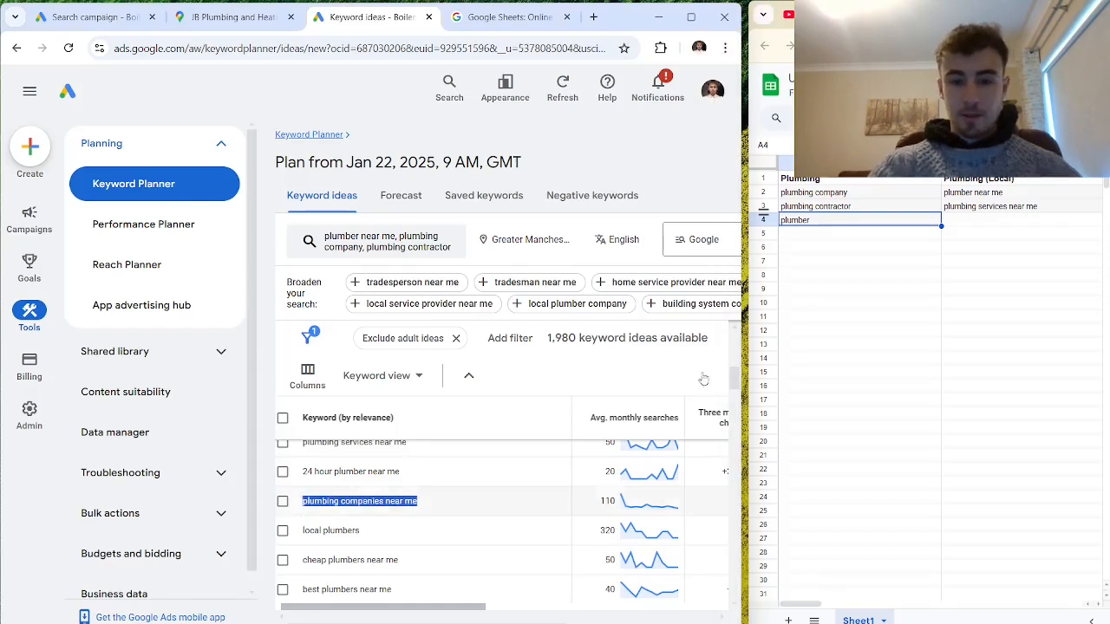
click(853, 236)
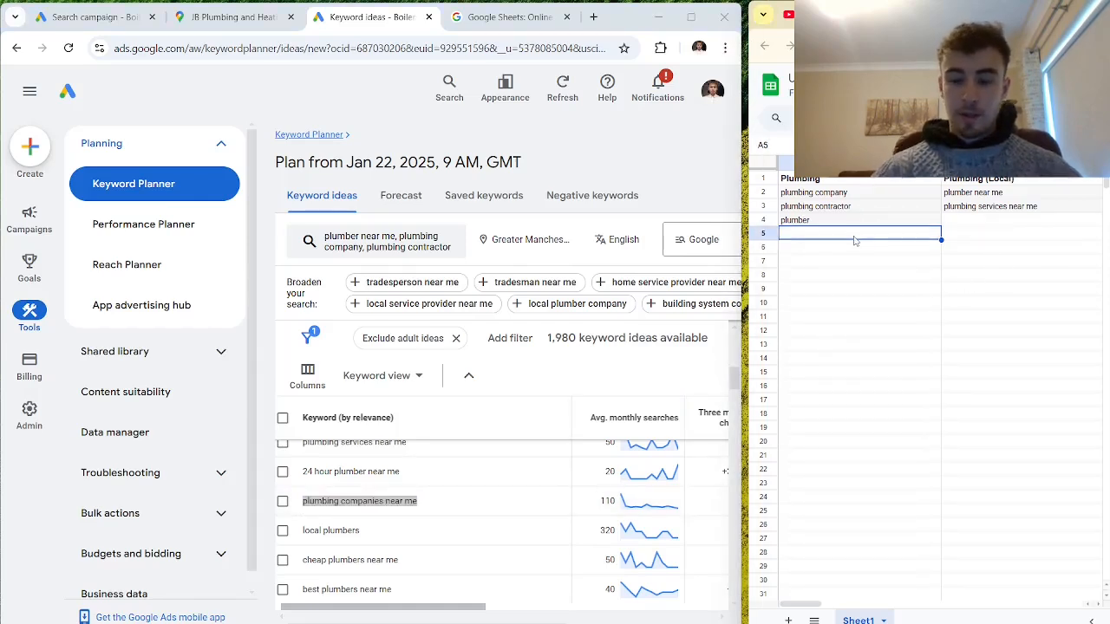
click(952, 222)
key(ctrl+v)
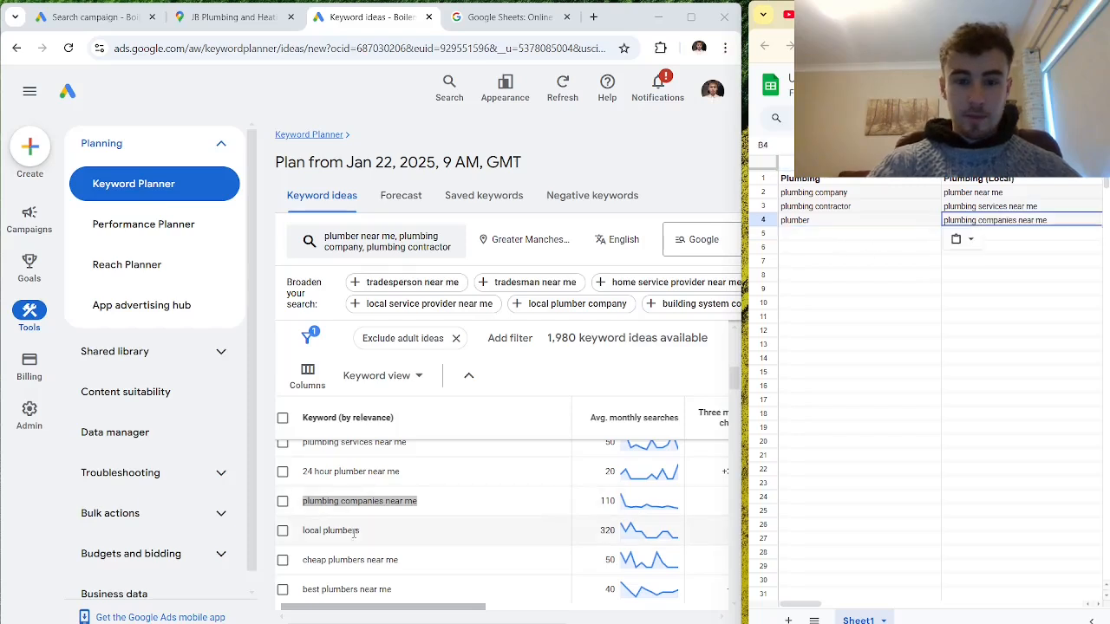
drag(362, 532, 302, 531)
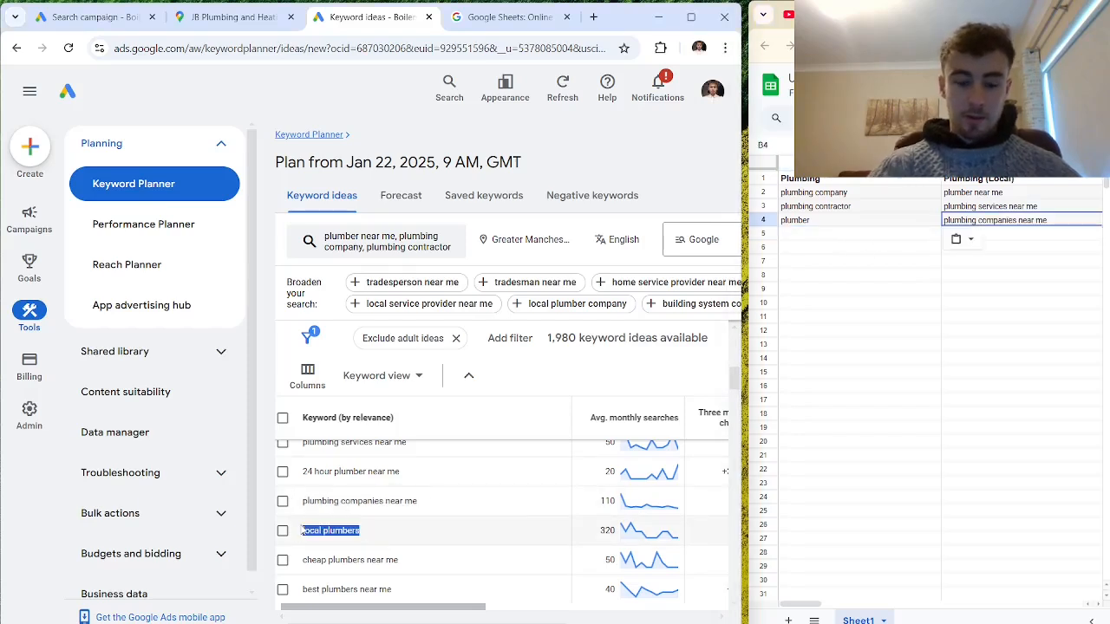
click(1008, 235)
key(ctrl+v)
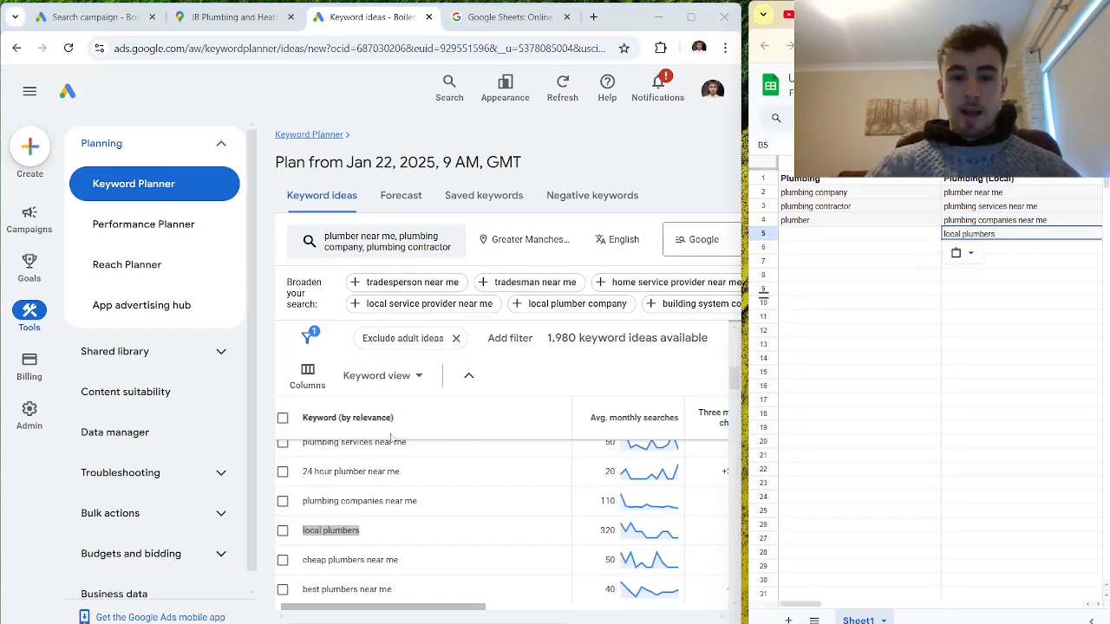
scroll(408, 501, down, 1)
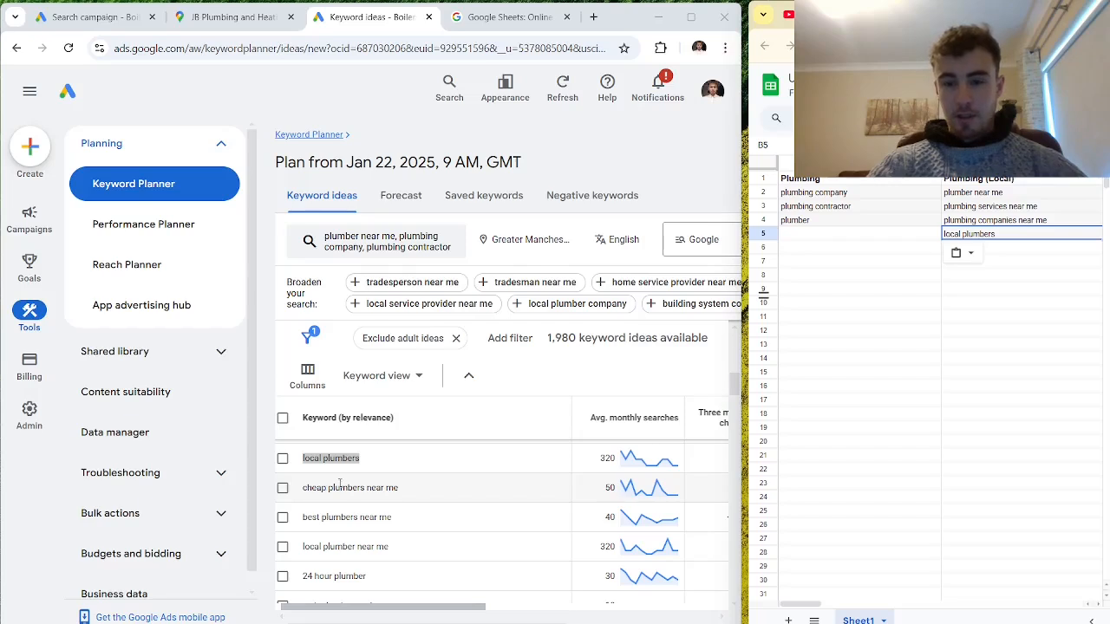
drag(736, 390, 741, 392)
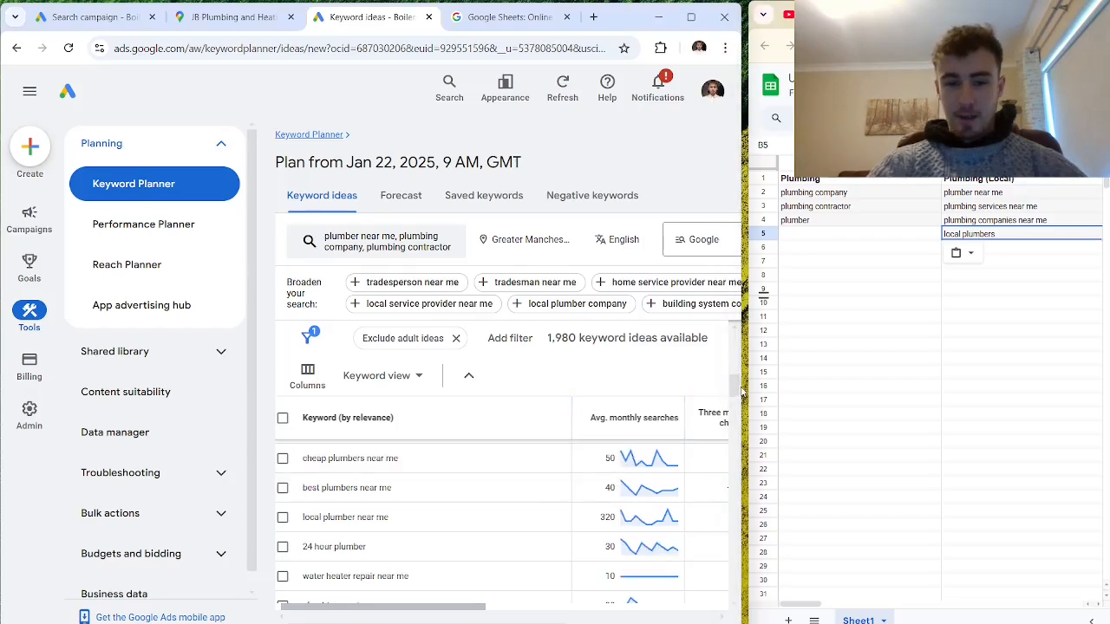
scroll(529, 533, up, 1)
triple_click(527, 509)
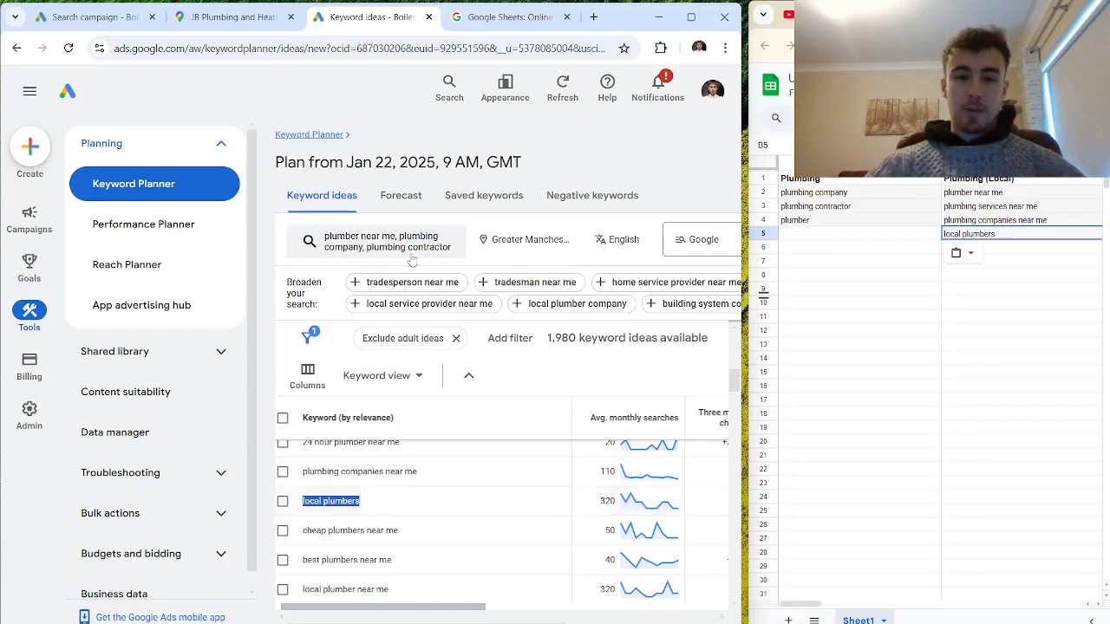
- Replace the Keyword Planner search terms with "plumber bolton" and "plumbing company bolton" and get the new keyword ideas
click(438, 247)
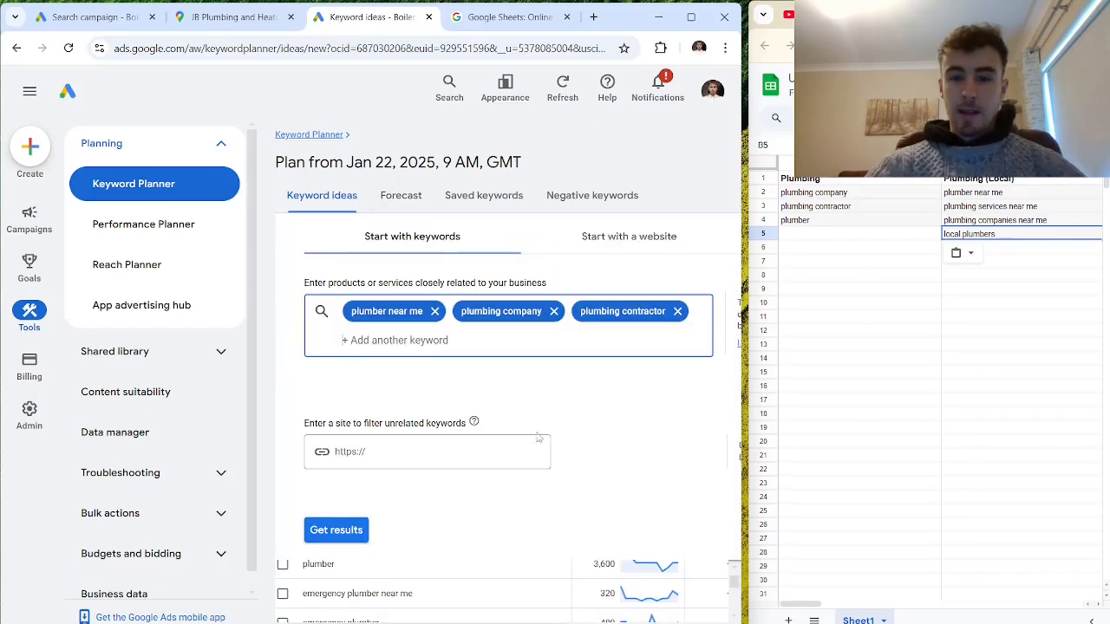
click(434, 310)
click(443, 310)
click(448, 310)
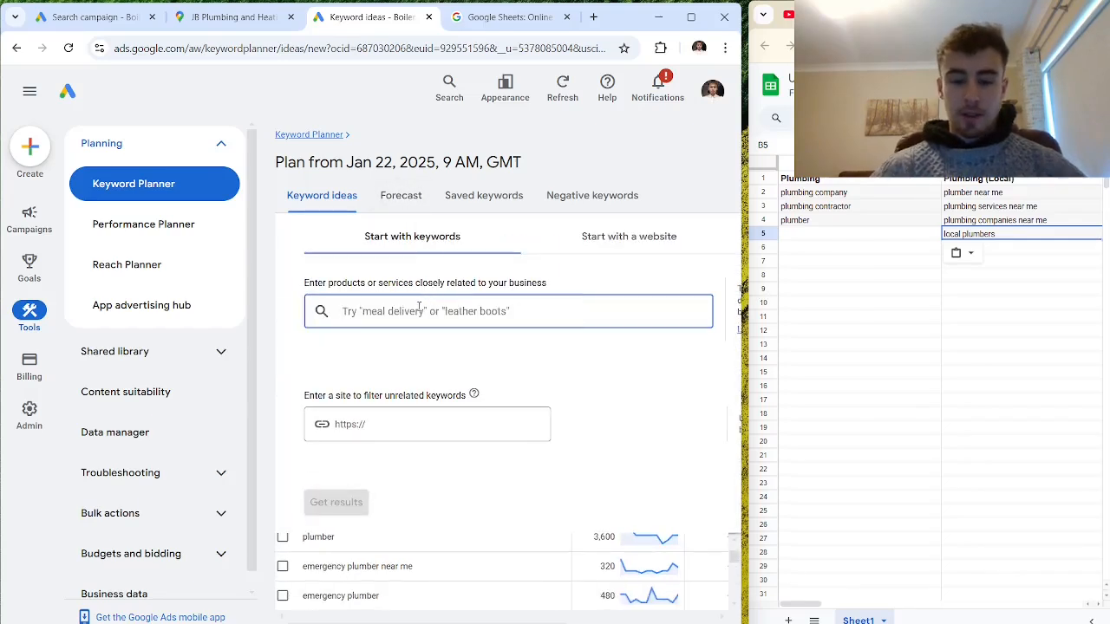
text(plumber bol)
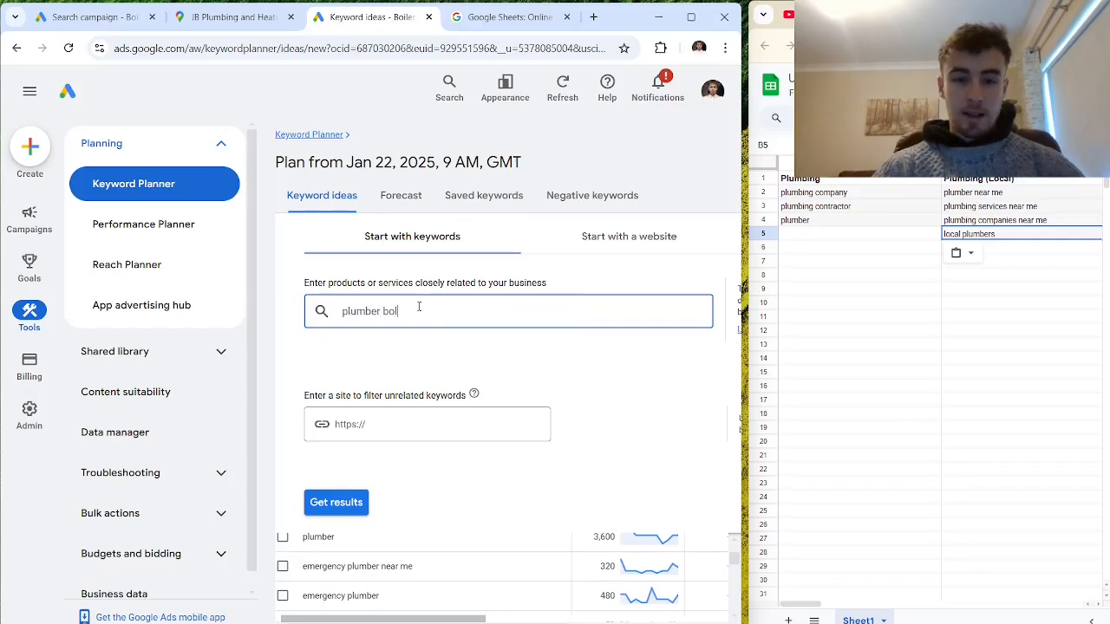
text(ton)
key(Return)
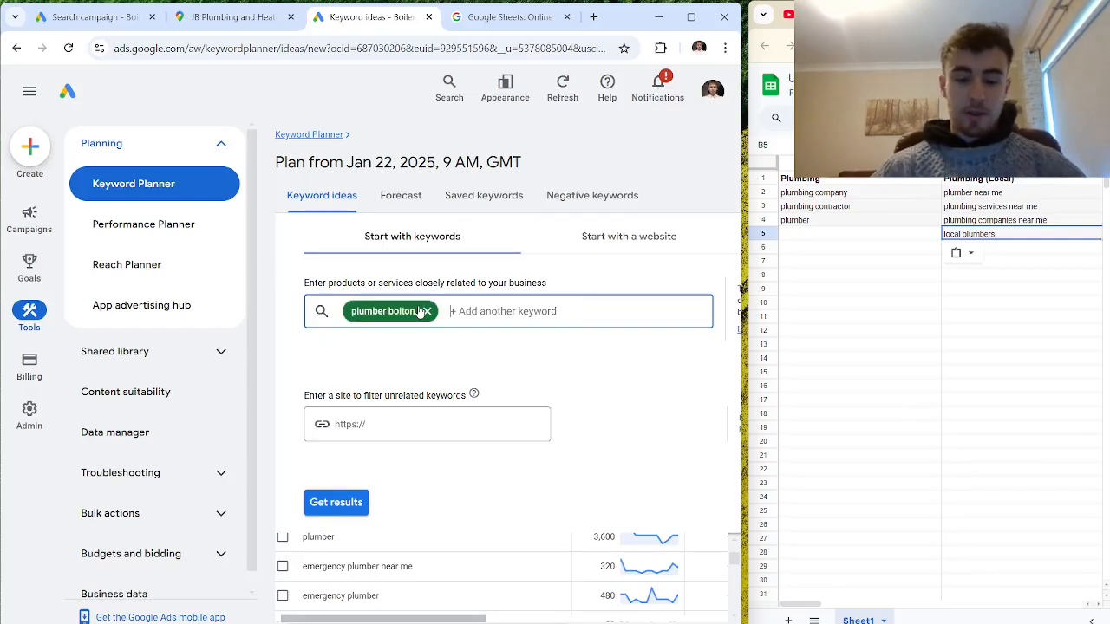
text(plumbing compan)
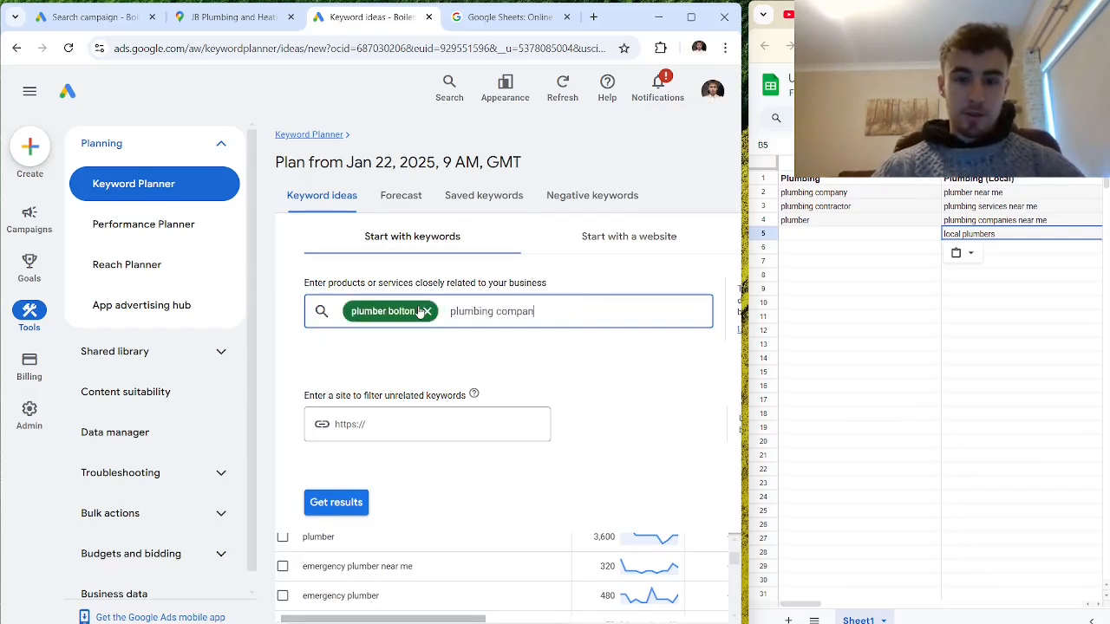
text(y bolton)
key(Return)
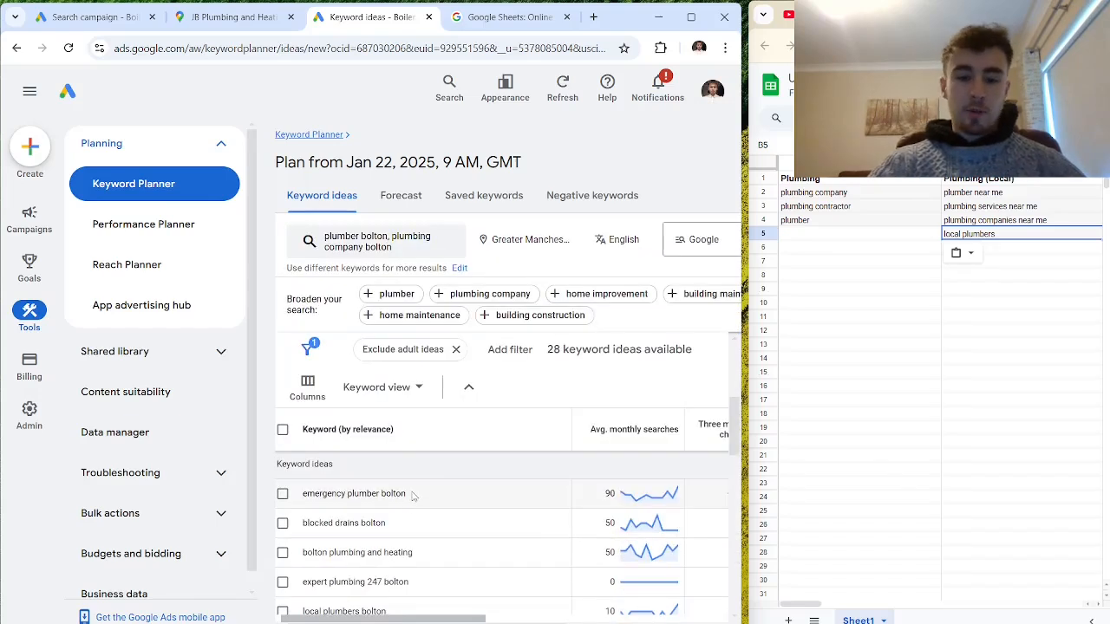
- Copy the keyword "emergency plumber bolton" from the keyword ideas into D2 under Plumber Bolton
drag(412, 495, 303, 496)
key(ctrl+c)
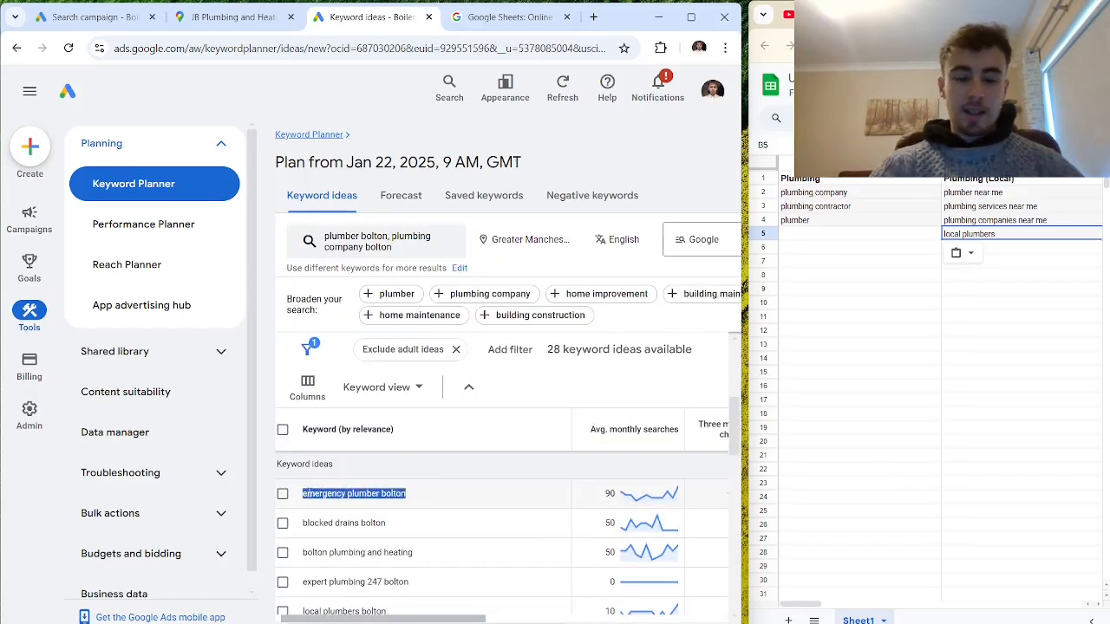
click(982, 210)
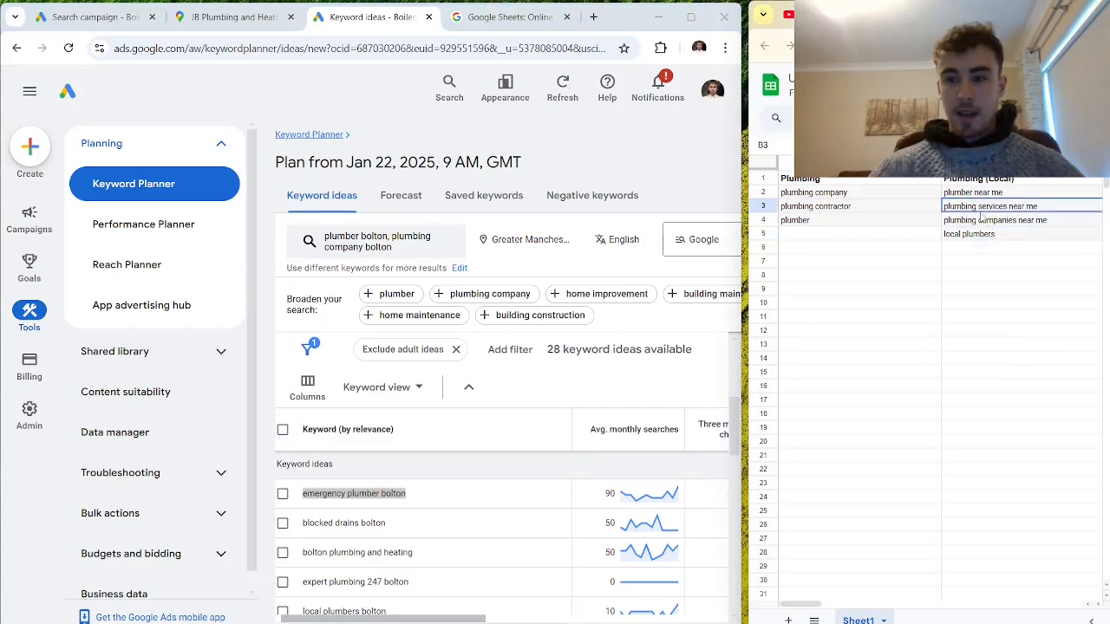
key(Right)
key(Right)
key(Right)
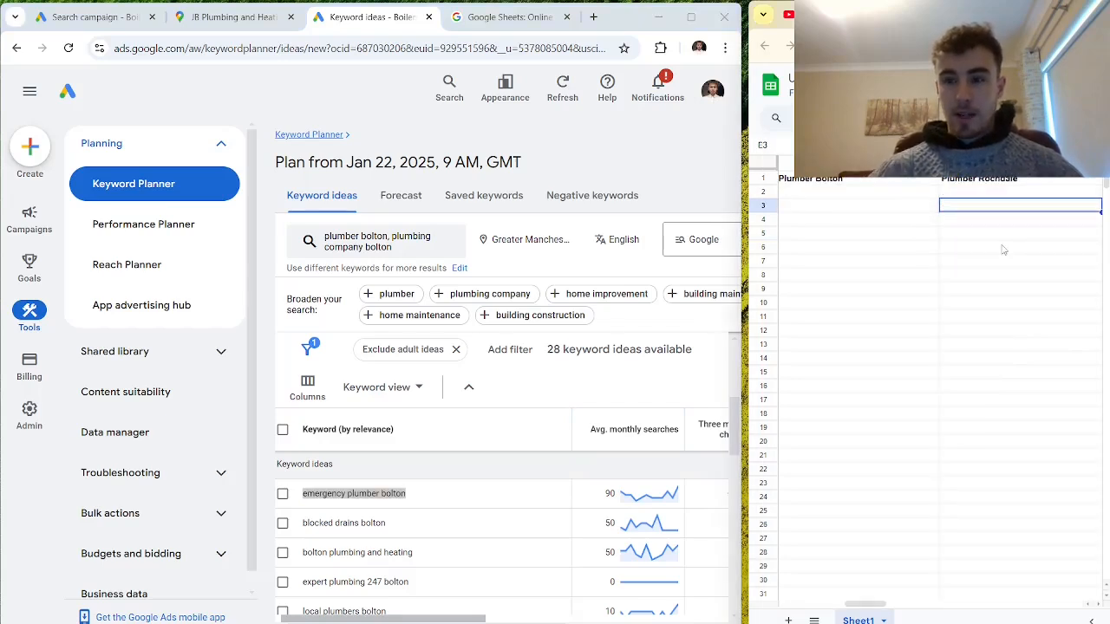
click(815, 195)
key(ctrl+v)
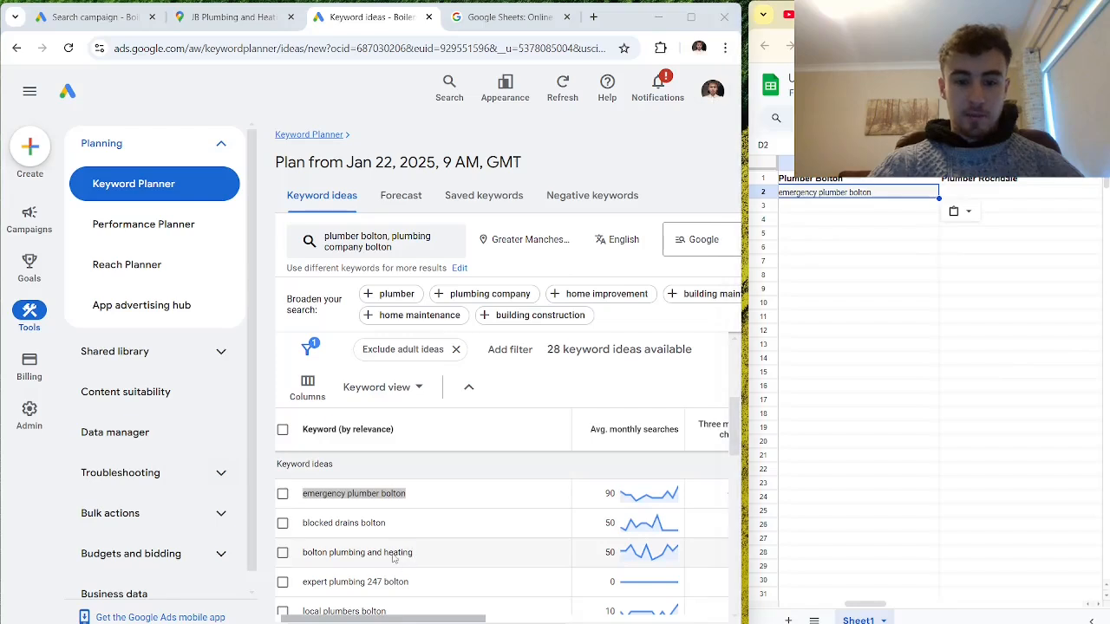
- Copy the keywords "bolton plumbing and heating" and "bolton emergency plumber" into D3 and D4 under Plumber Bolton
drag(412, 553, 305, 553)
key(ctrl+c)
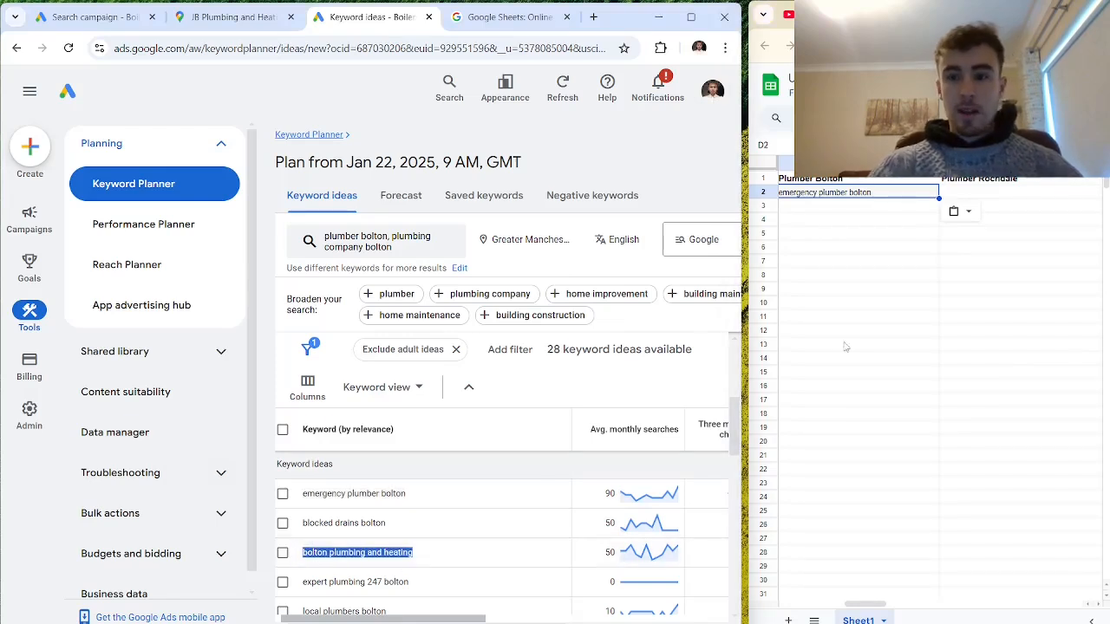
click(818, 206)
key(ctrl+v)
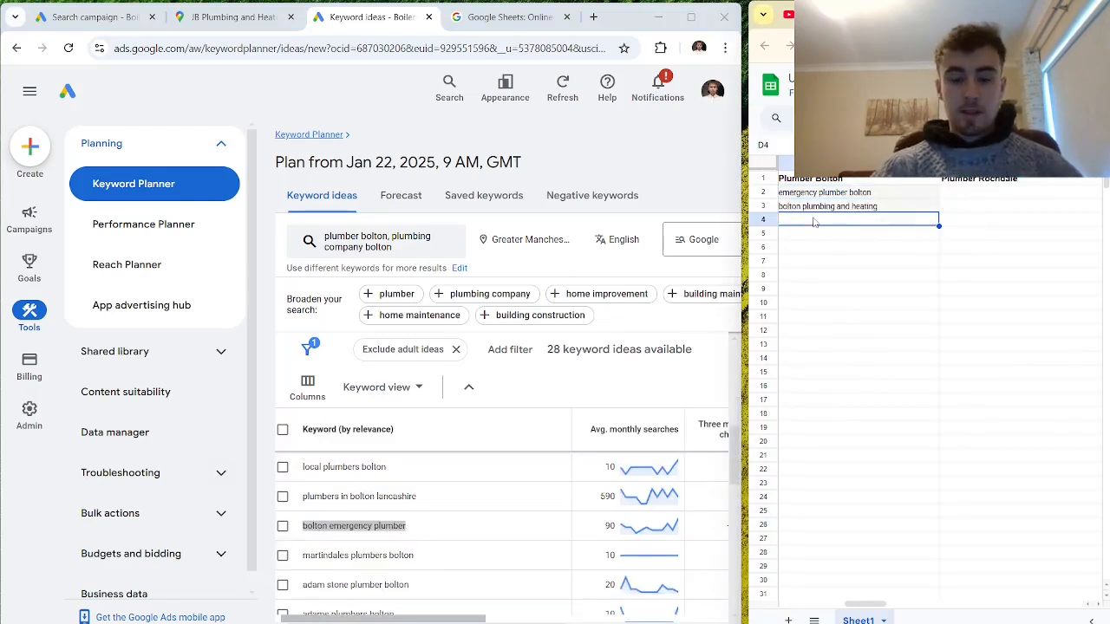
text(bolton emergency plumber)
- Review the keywords sorted under the spreadsheet's theme headings and the search volume chart for the Bolton terms
click(1009, 189)
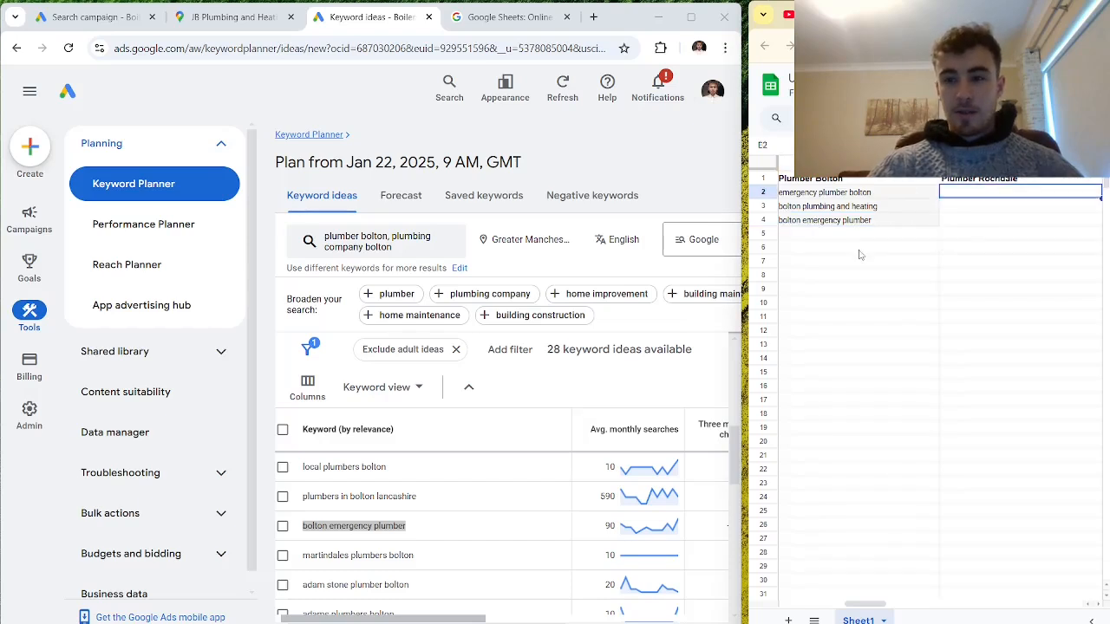
click(973, 225)
key(Right)
key(Left)
key(Left)
key(Left)
key(Left)
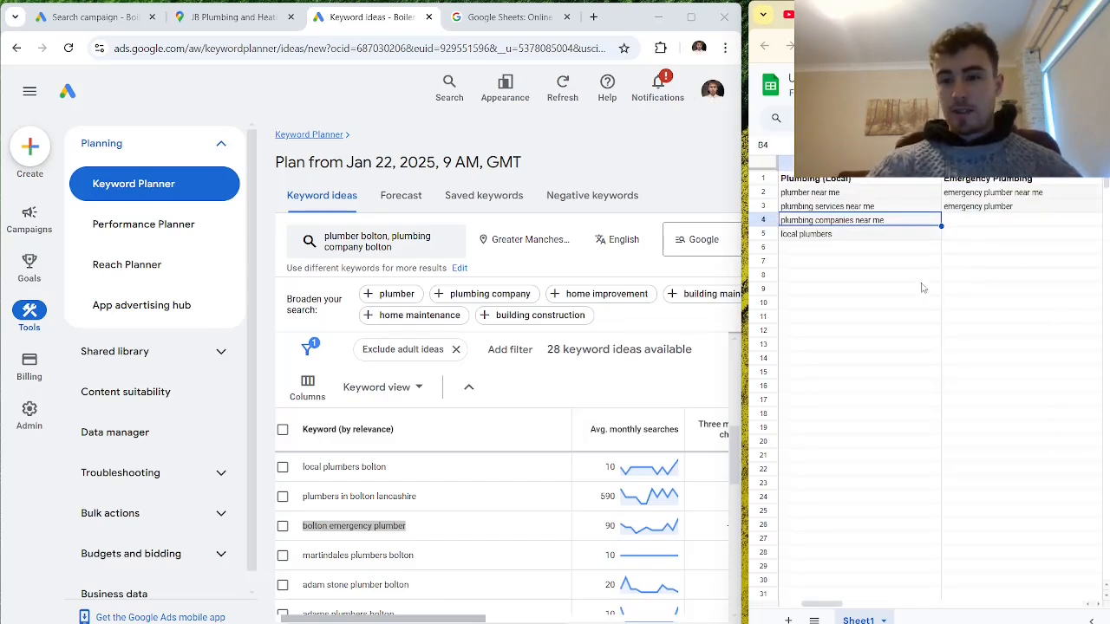
click(875, 264)
drag(734, 442, 725, 340)
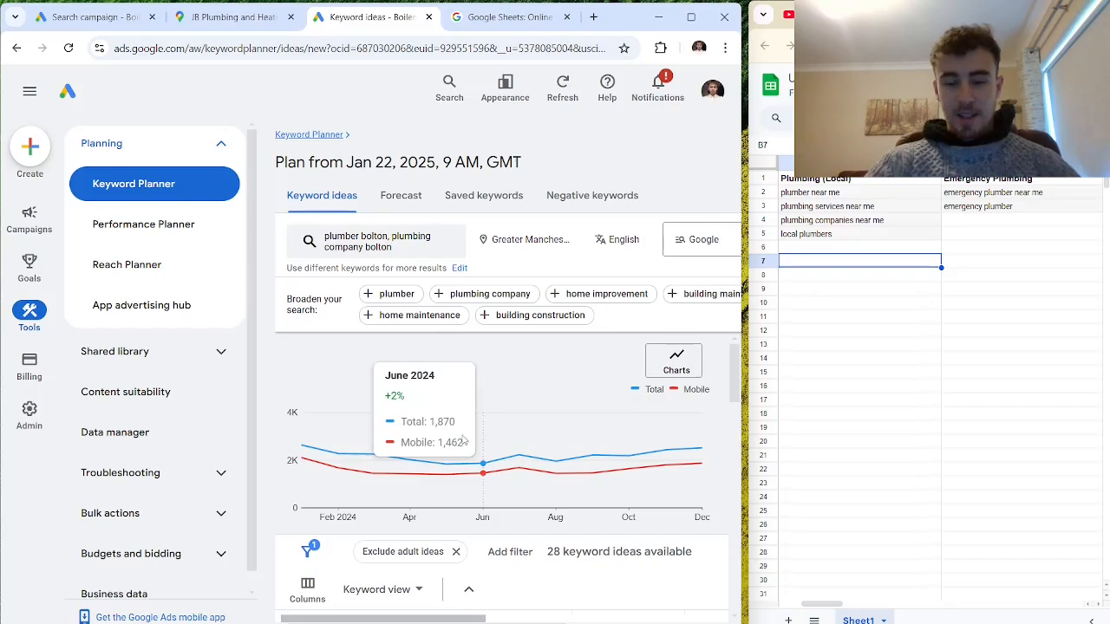
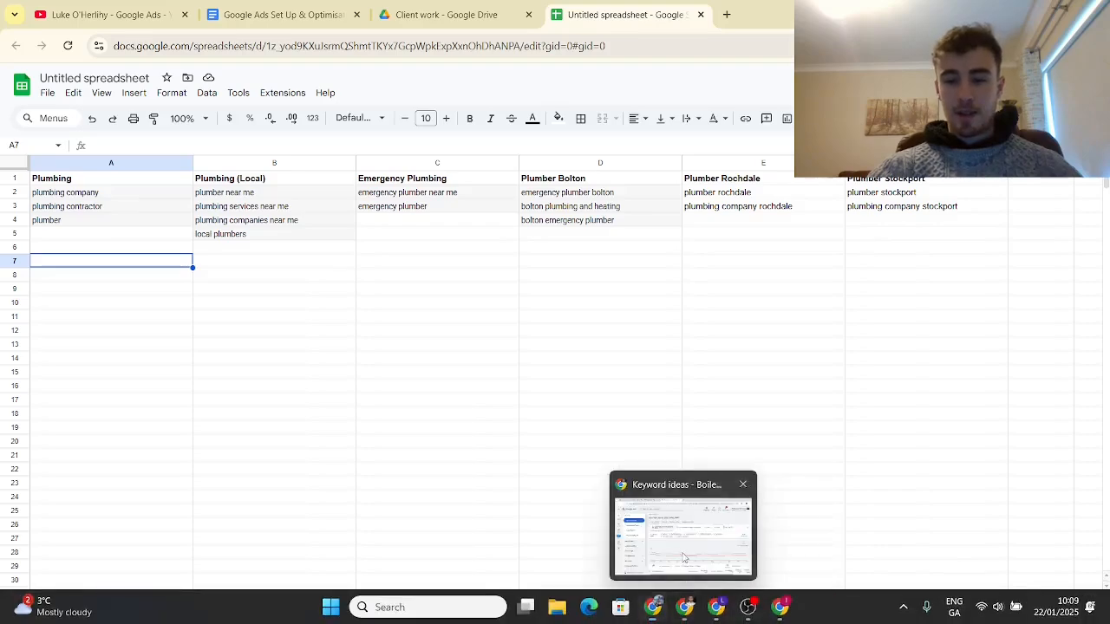
- Return to the Google Ads campaign draft and rename Ad group 1 as Plumber
click(685, 607)
click(154, 14)
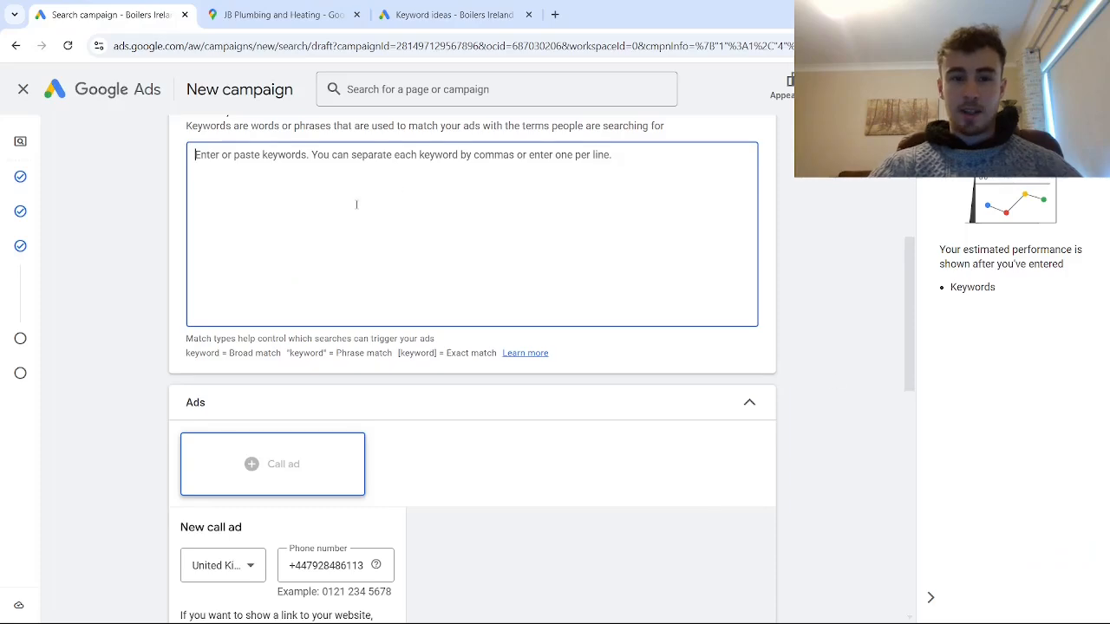
scroll(258, 214, up, 5)
drag(257, 221, 162, 226)
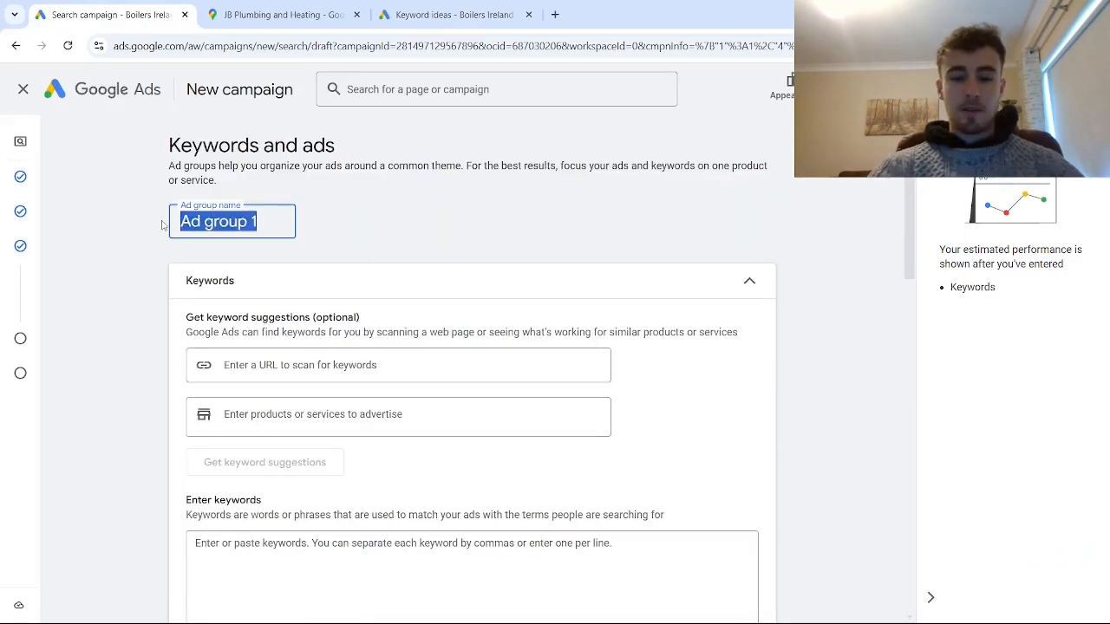
text(Plumber)
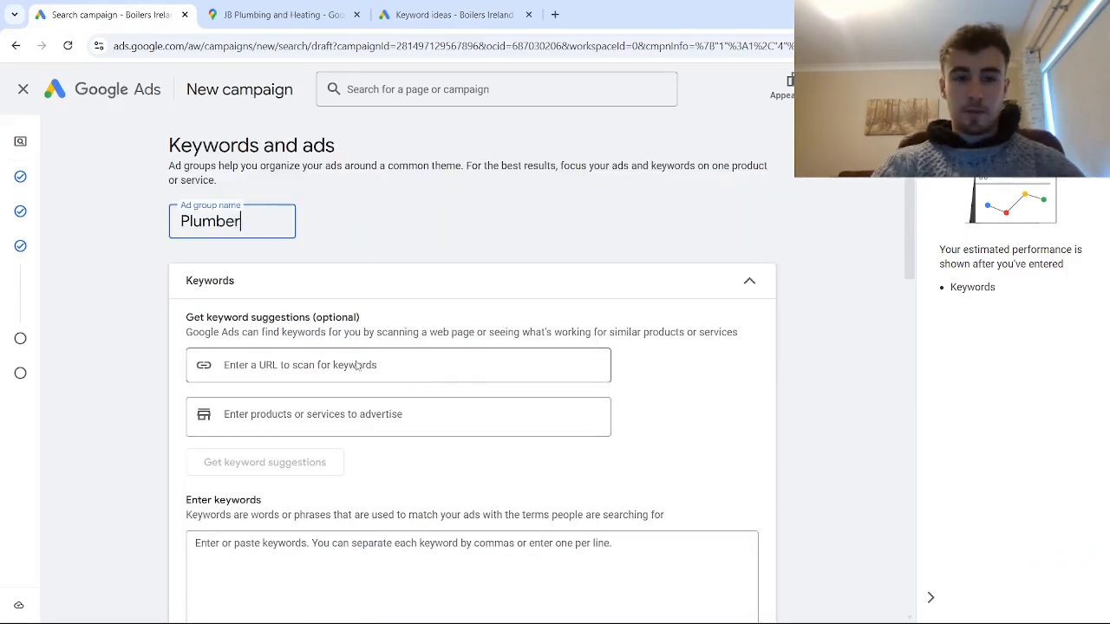
- Paste the keywords "plumbing company", "plumbing contractor" and "plumber" into the Plumber ad group's keyword list
scroll(319, 373, down, 2)
click(293, 407)
scroll(293, 406, up, 3)
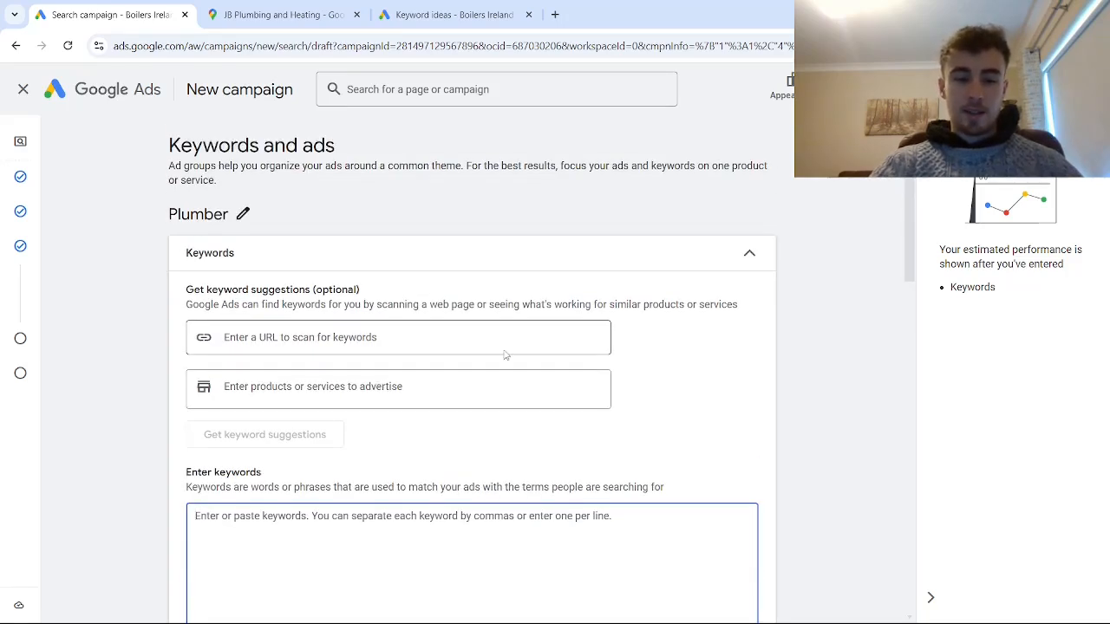
scroll(505, 351, down, 2)
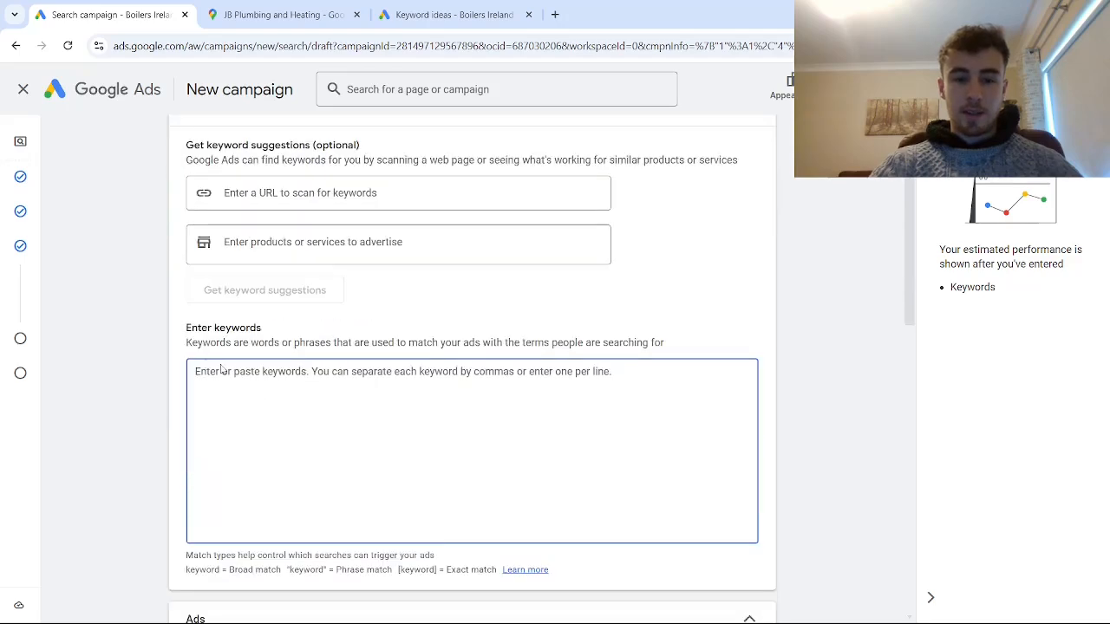
text(plumbing company plumbing contractor plumber)
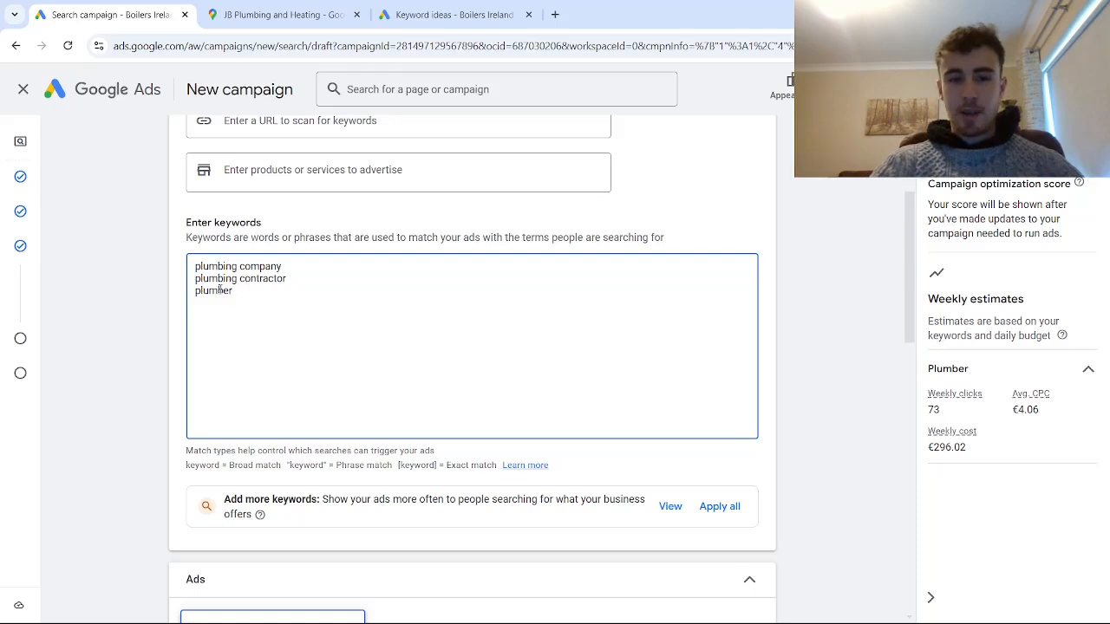
- Examine the new call ad form and its preview, including the final URL and verification URL fields
scroll(226, 291, down, 1)
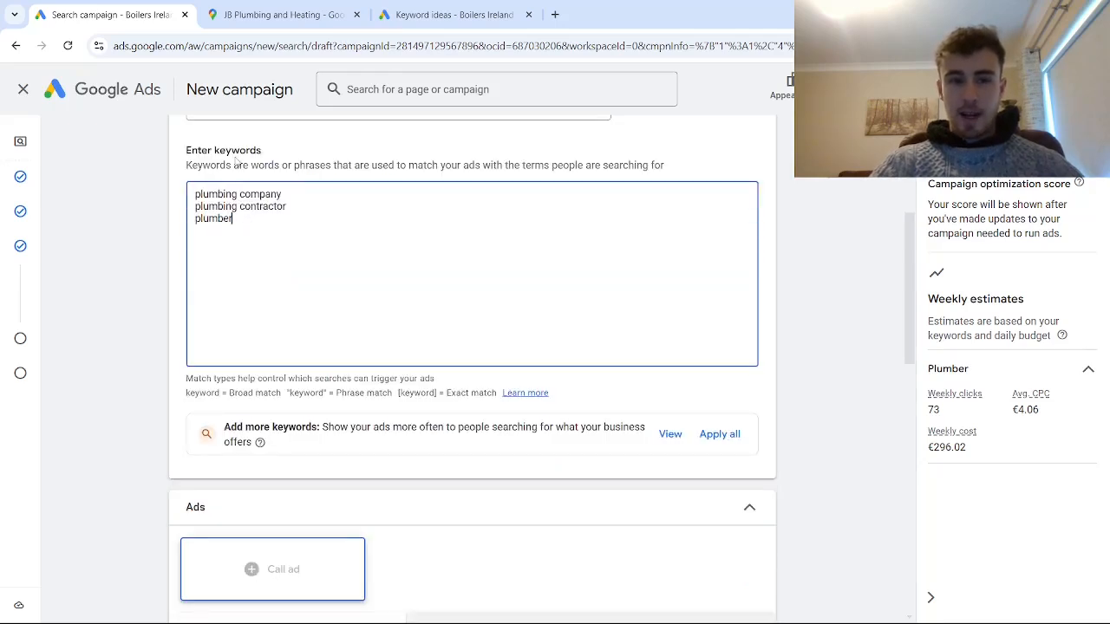
scroll(300, 226, down, 3)
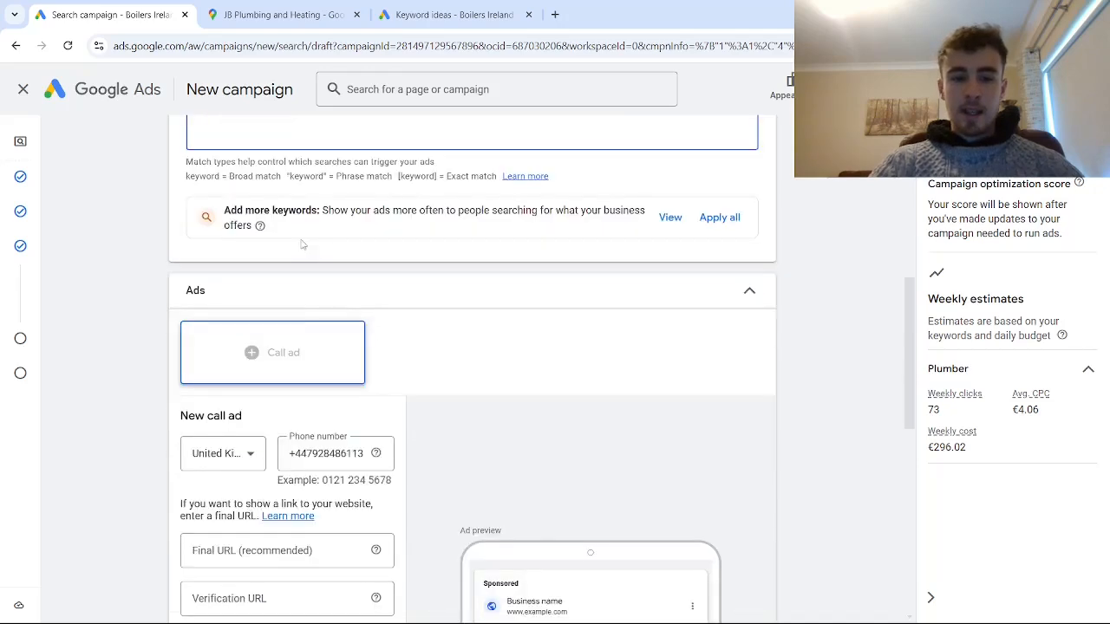
scroll(302, 243, down, 2)
scroll(302, 241, down, 1)
scroll(302, 241, up, 1)
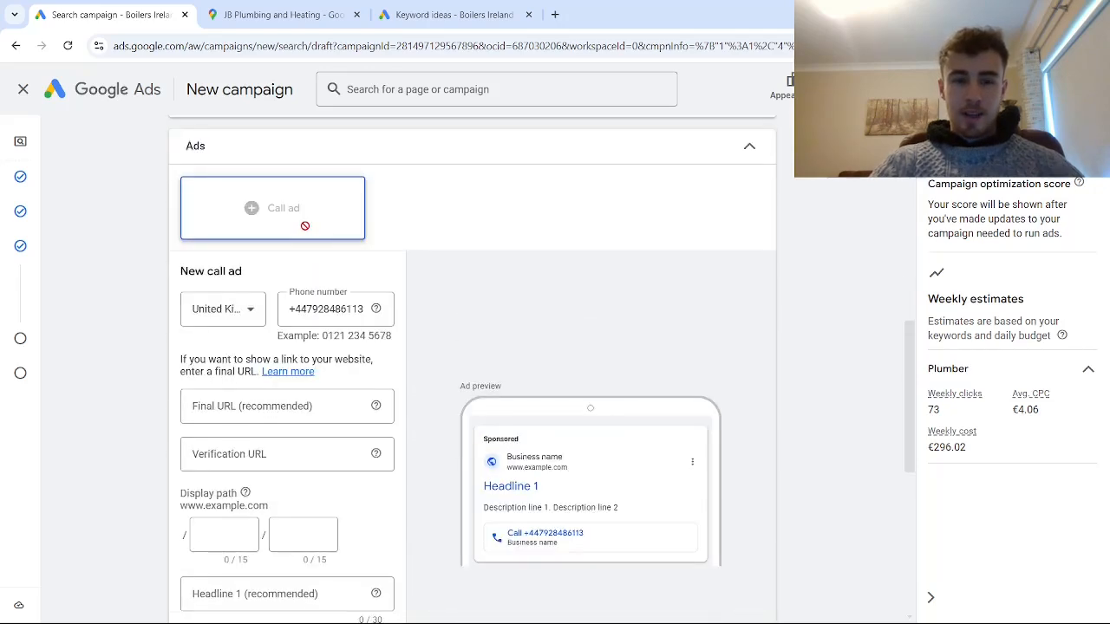
scroll(301, 238, down, 2)
click(264, 267)
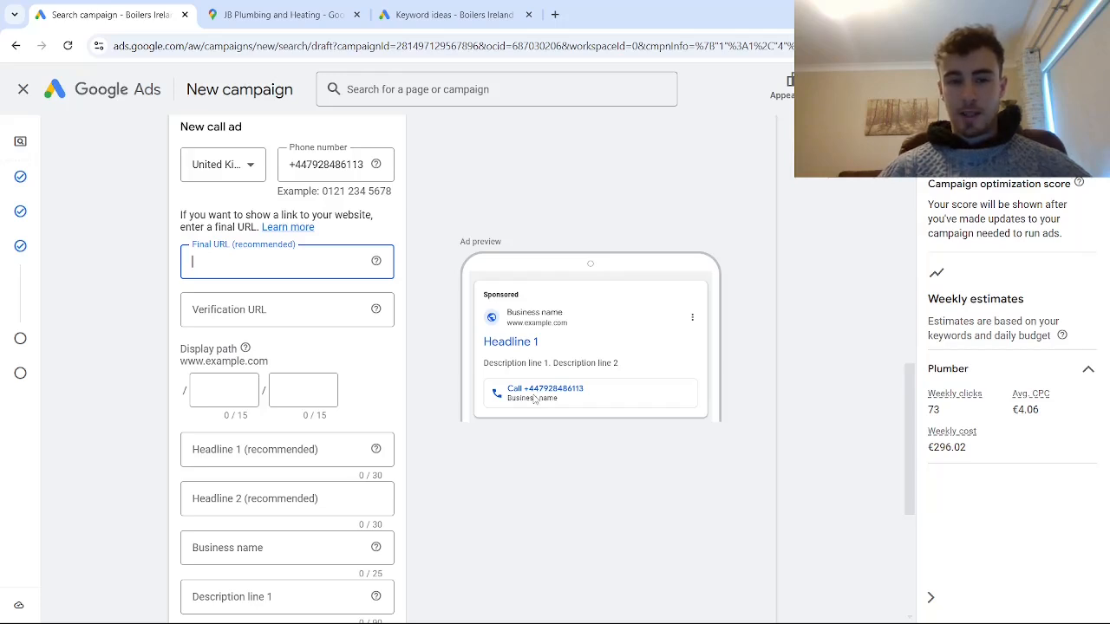
click(249, 308)
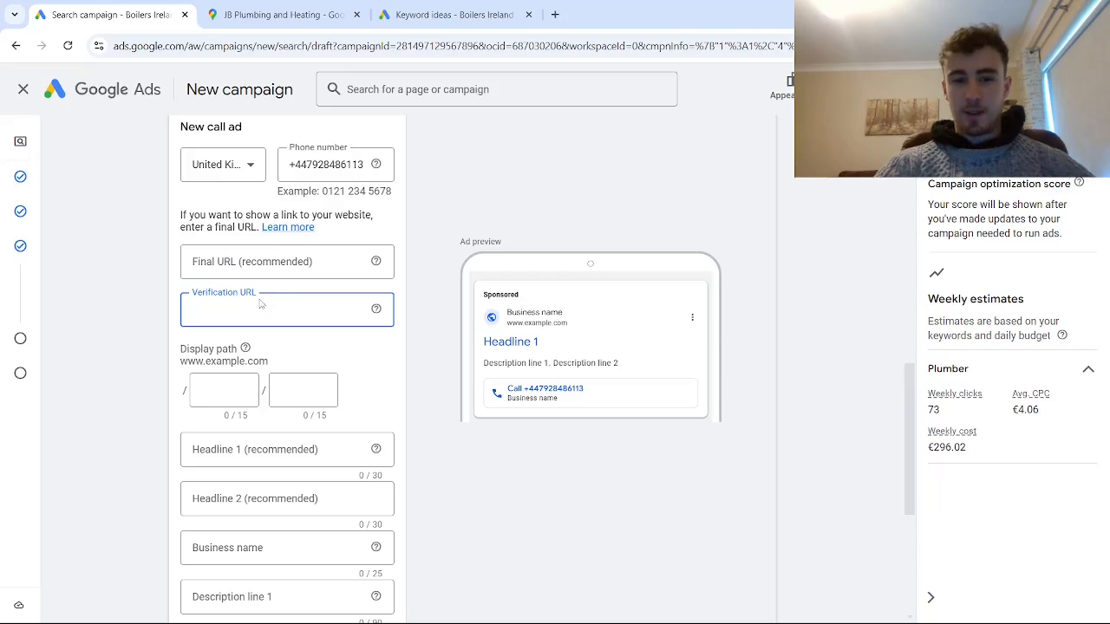
click(267, 265)
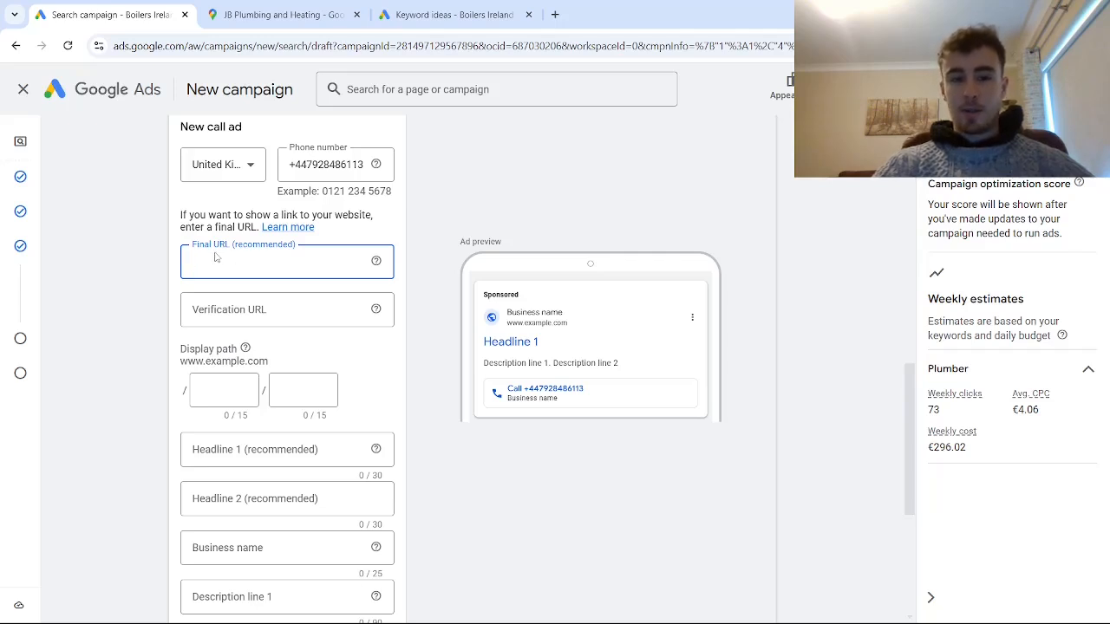
- Copy the website address from JB Plumbing and Heating's site, opened through its Google Maps listing, into the call ad's verification URL
click(247, 303)
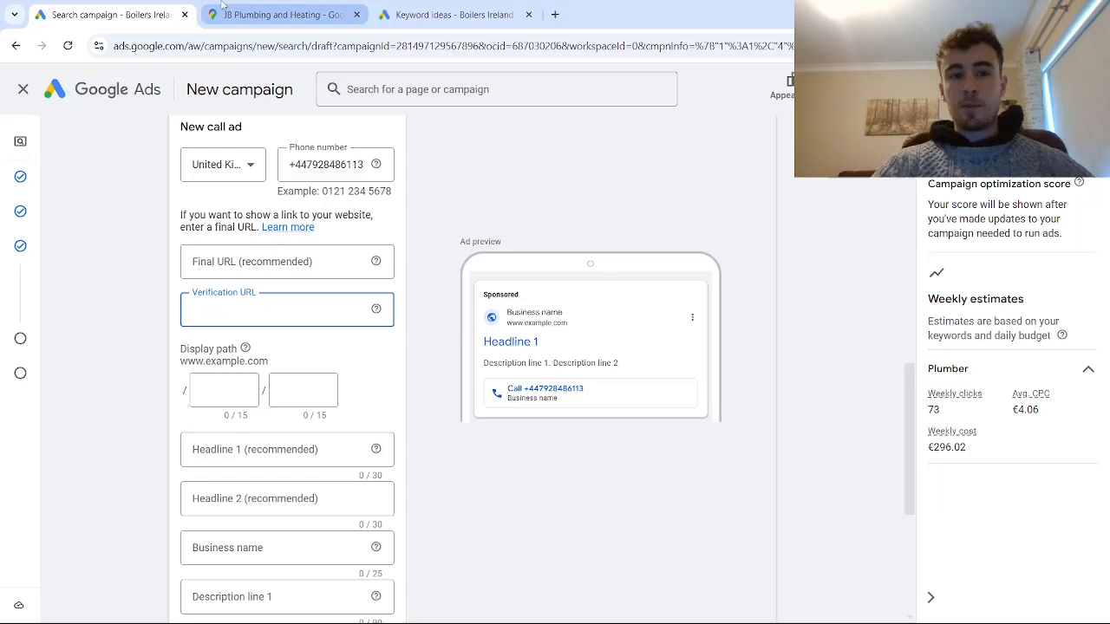
click(251, 14)
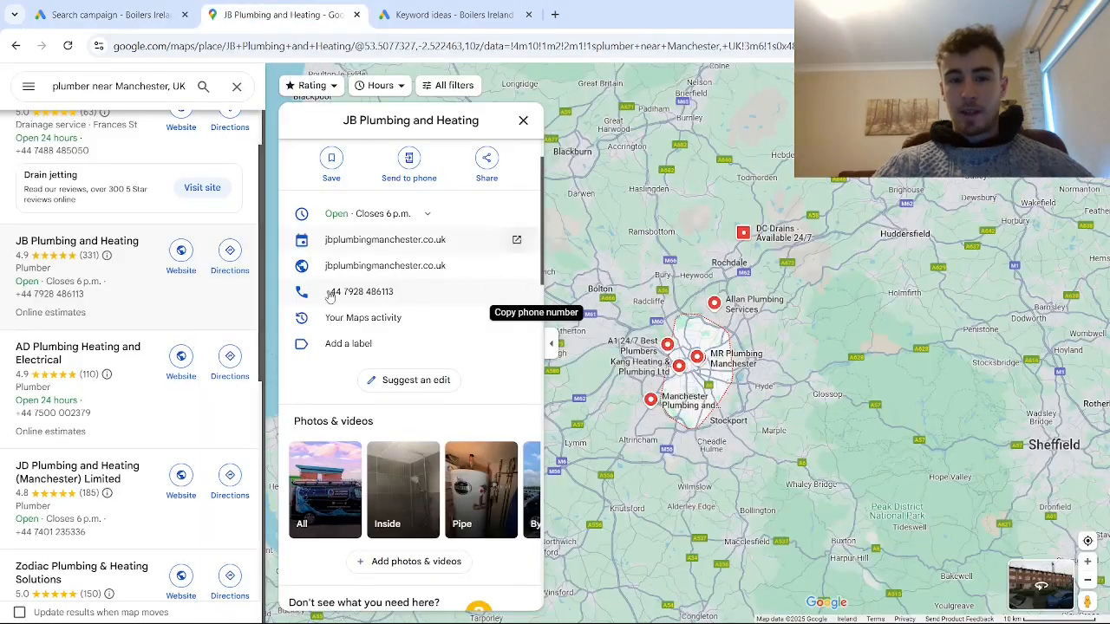
click(369, 267)
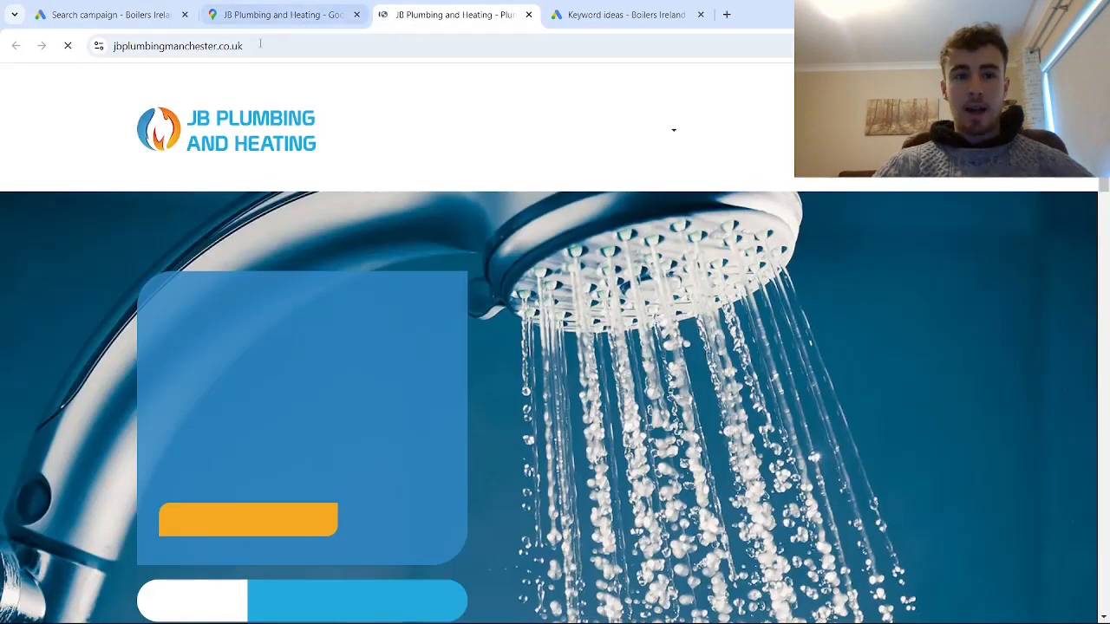
click(257, 46)
key(ctrl+c)
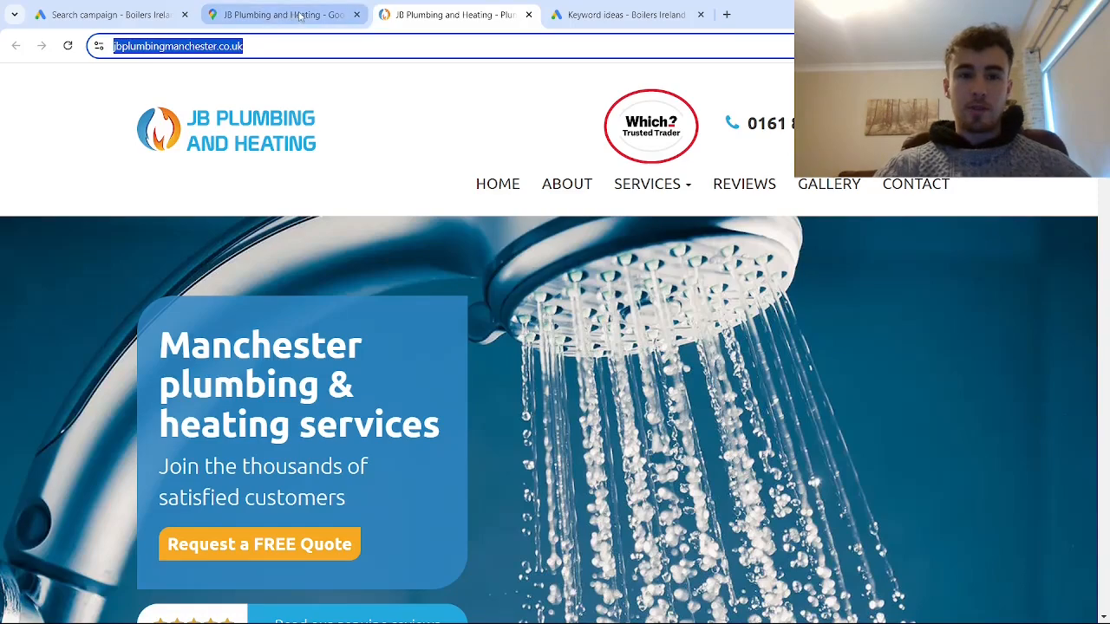
key(ctrl+shift+Tab)
key(ctrl+shift+Tab)
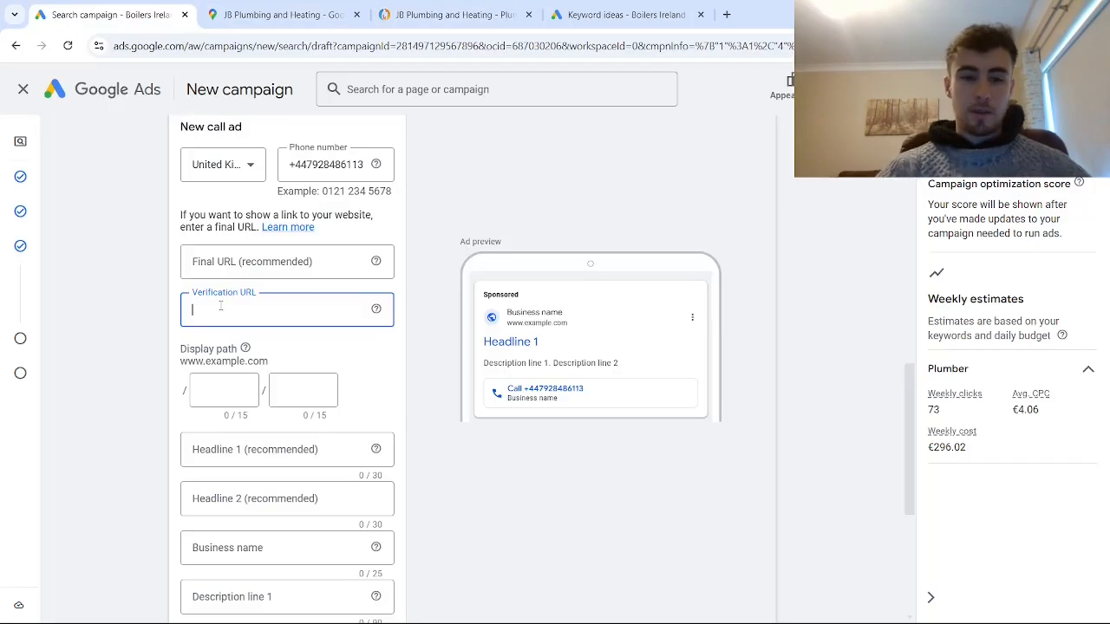
key(ctrl+v)
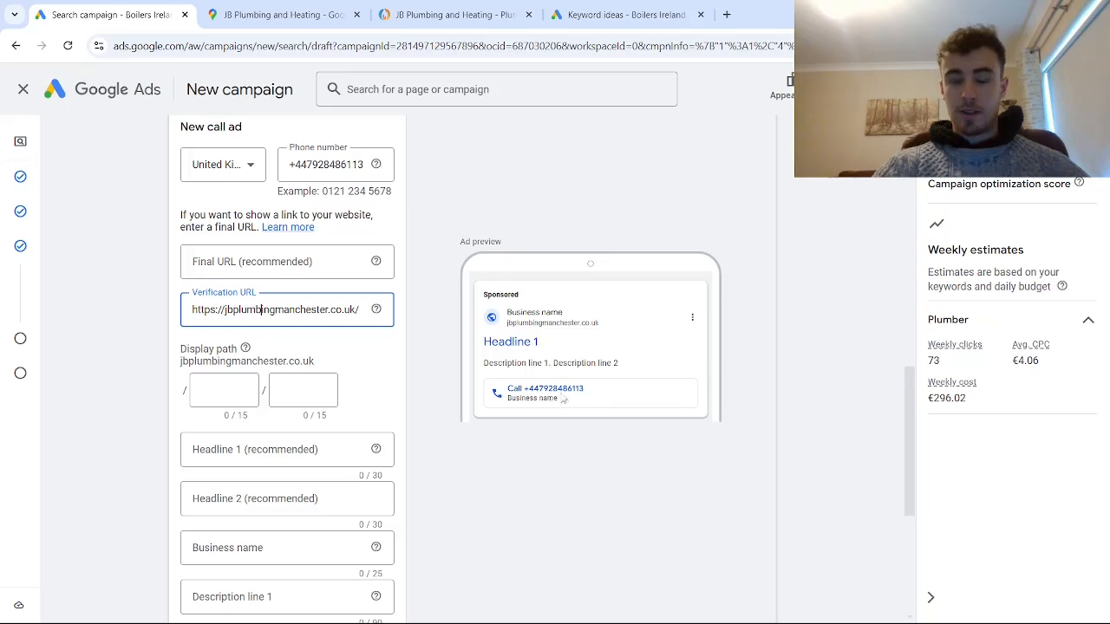
- Set the first part of the call ad's display path to "PlumbingService"
click(236, 398)
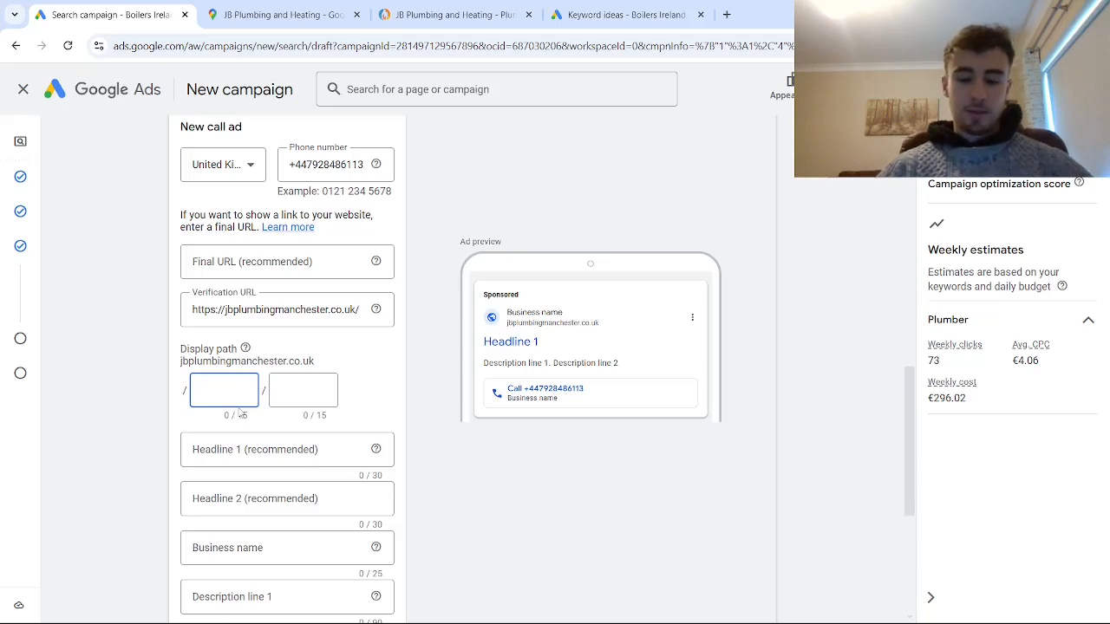
text(Plumbing Service)
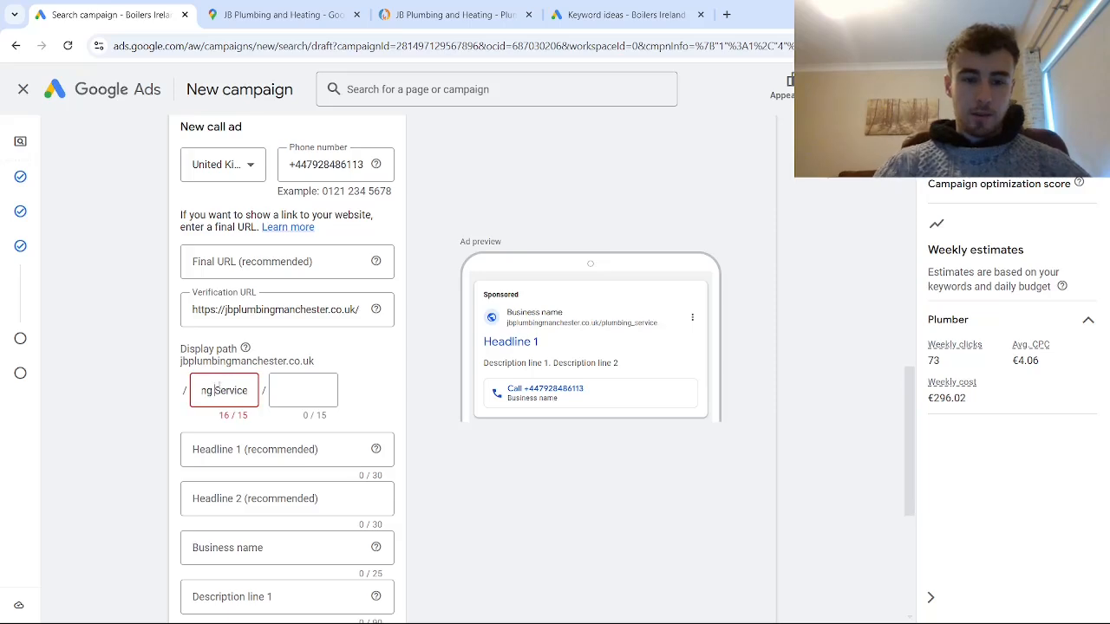
key(BackSpace)
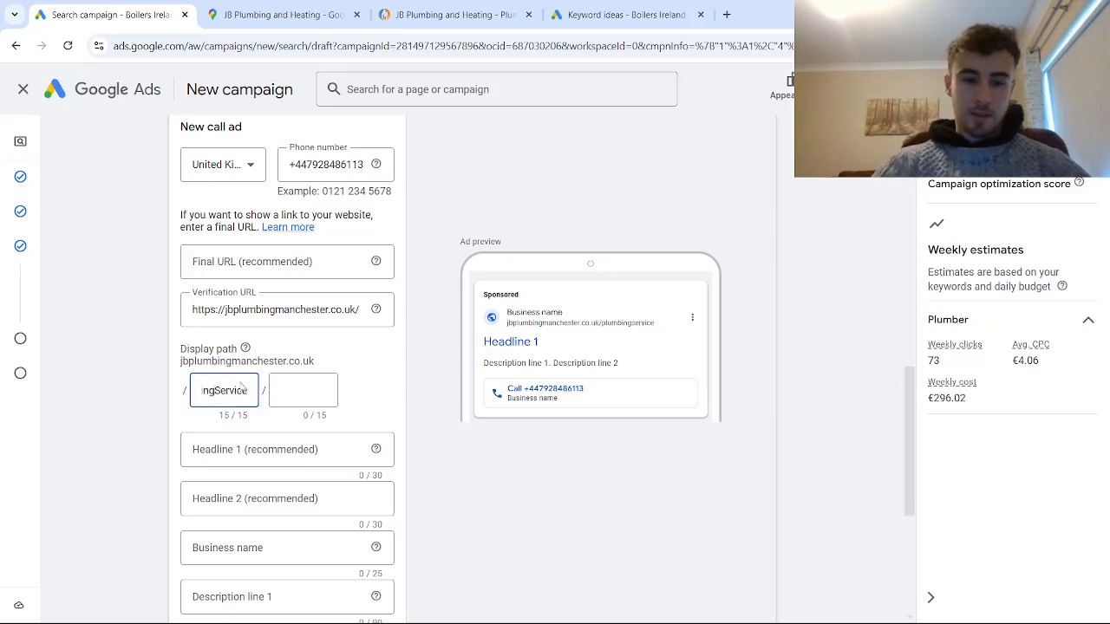
scroll(252, 403, down, 3)
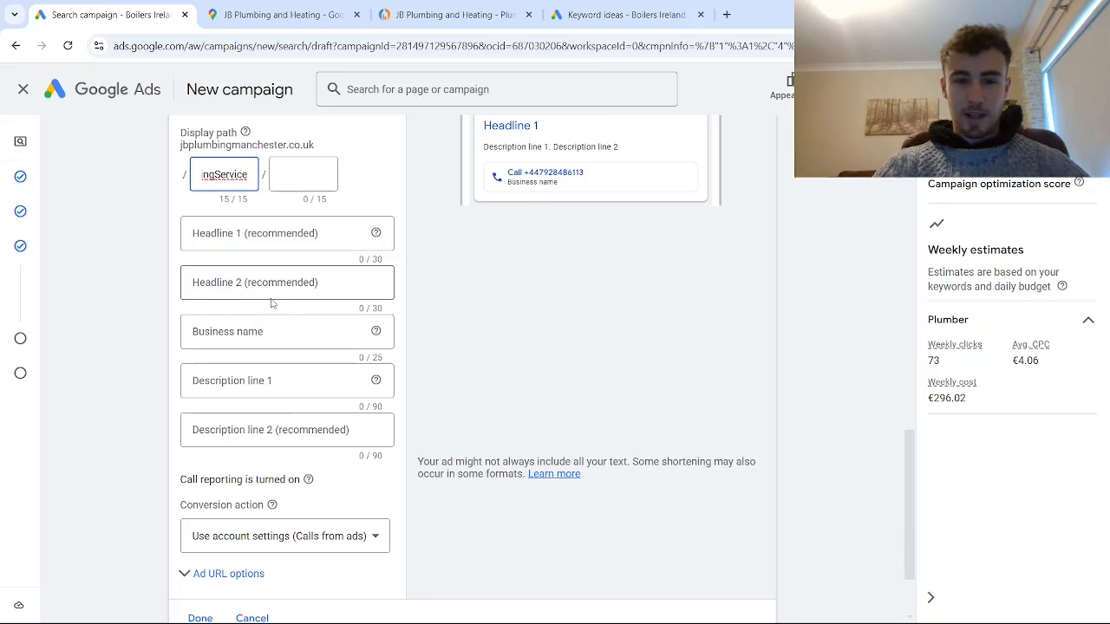
scroll(275, 312, up, 1)
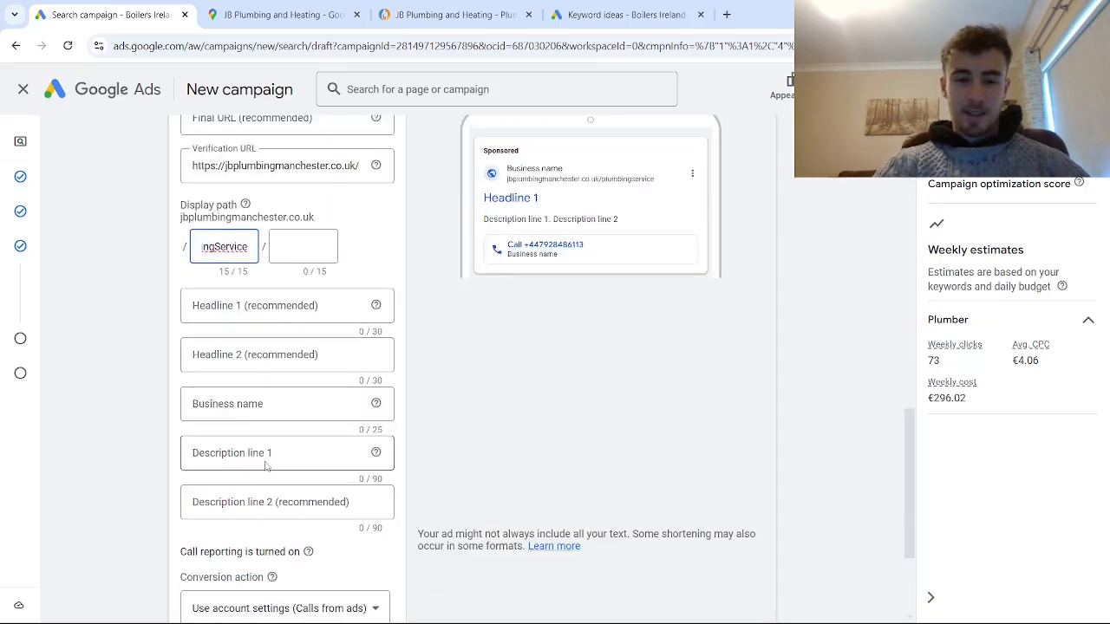
scroll(265, 466, down, 1)
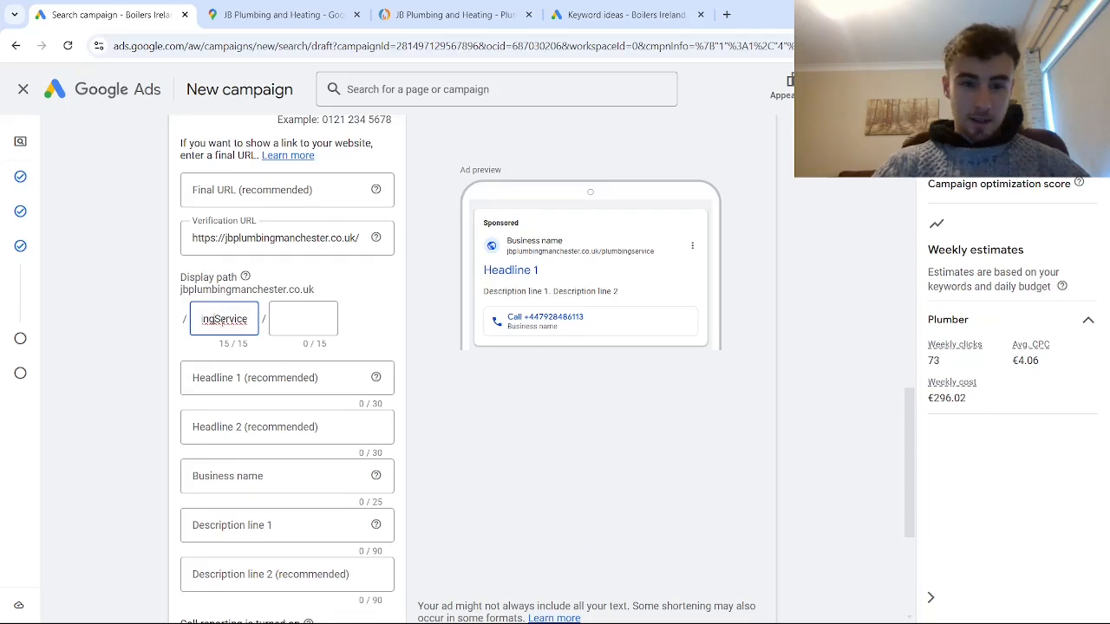
- Set the two parts of the call ad's display path to "Plumber" and "Call Us Today"
drag(218, 319, 277, 319)
key(BackSpace)
key(BackSpace)
key(BackSpace)
key(BackSpace)
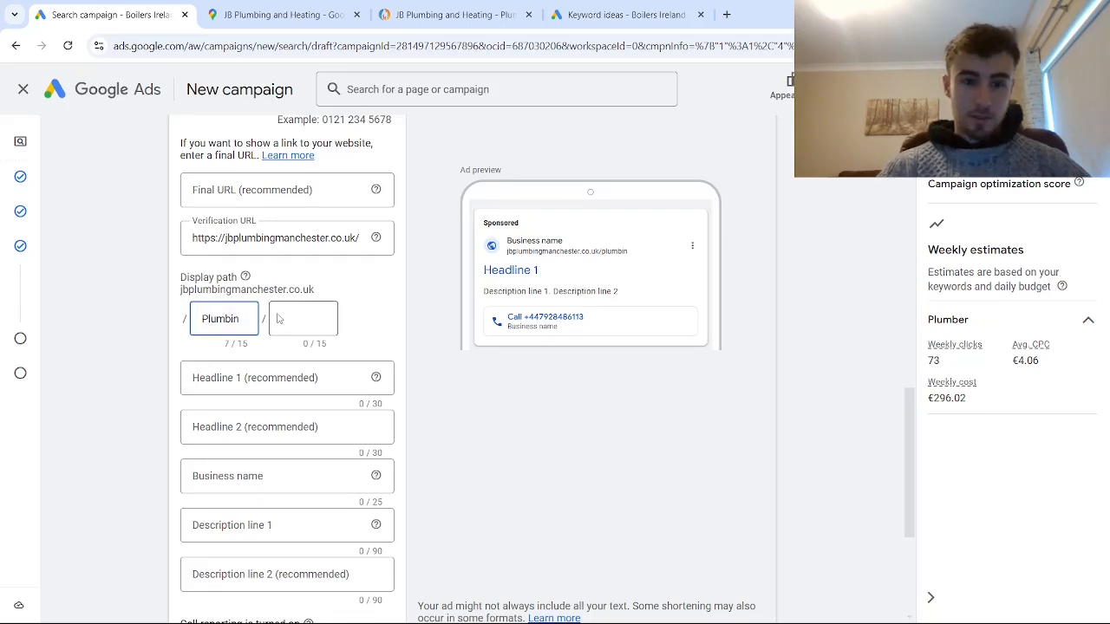
text(er)
click(299, 319)
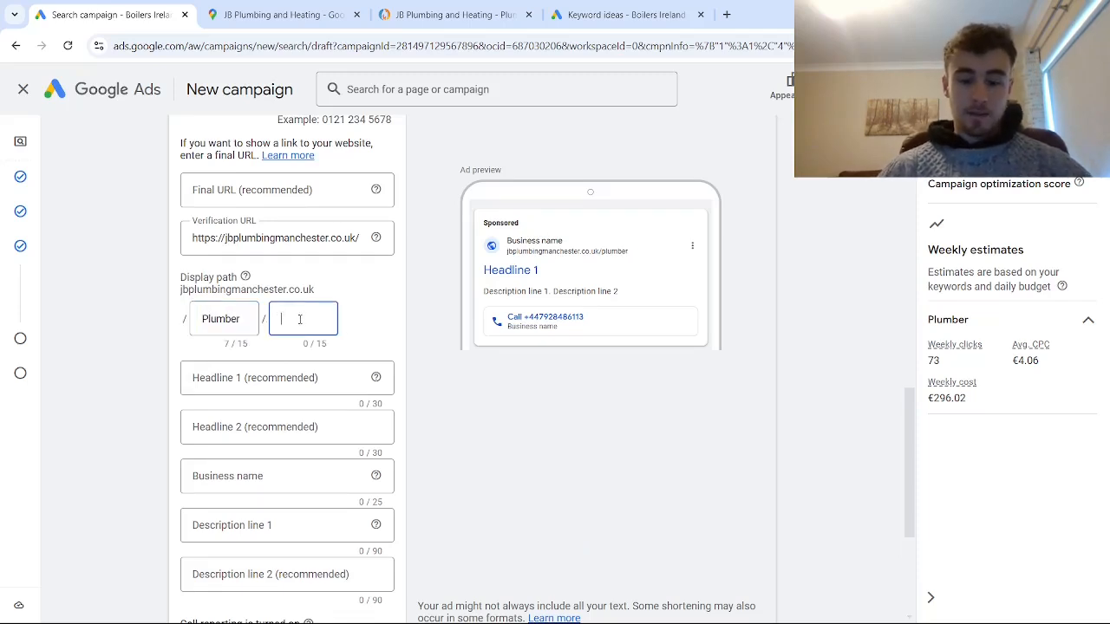
text(Call Us T)
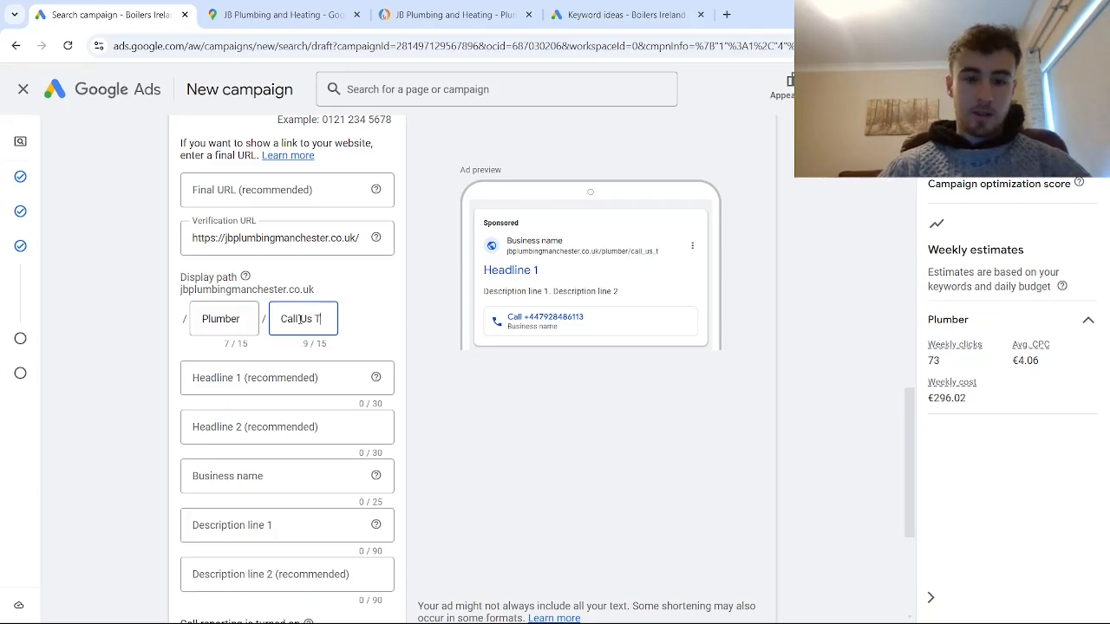
text(oday)
- Copy the business name "JB Plumbing and Heating" from the Google Maps listing into the call ad's business name
click(253, 371)
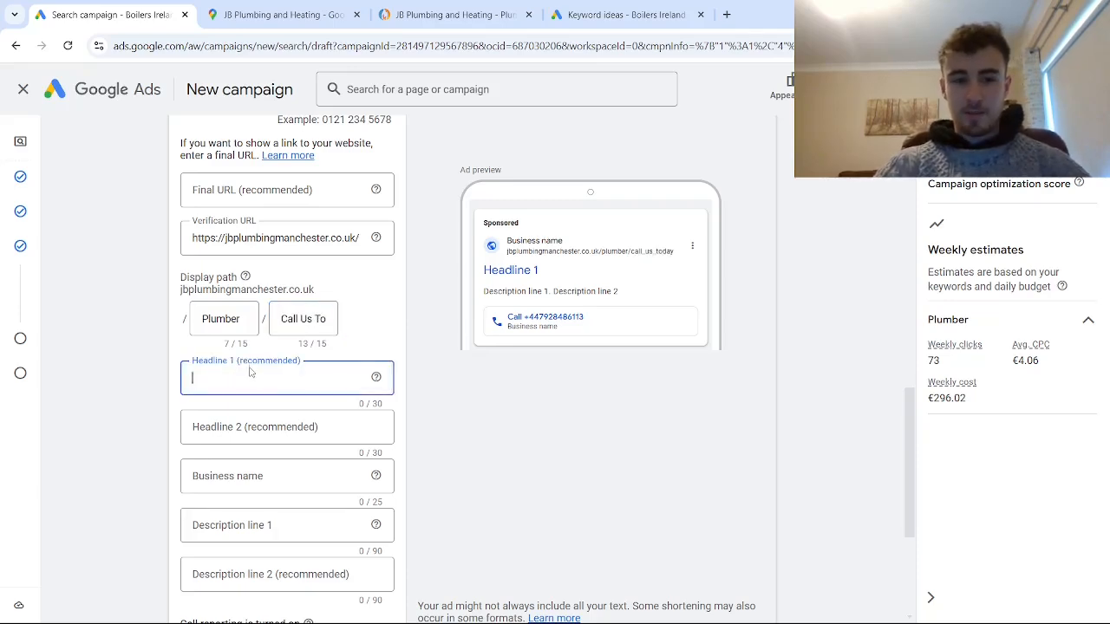
click(277, 14)
scroll(433, 234, down, 1)
scroll(461, 275, up, 4)
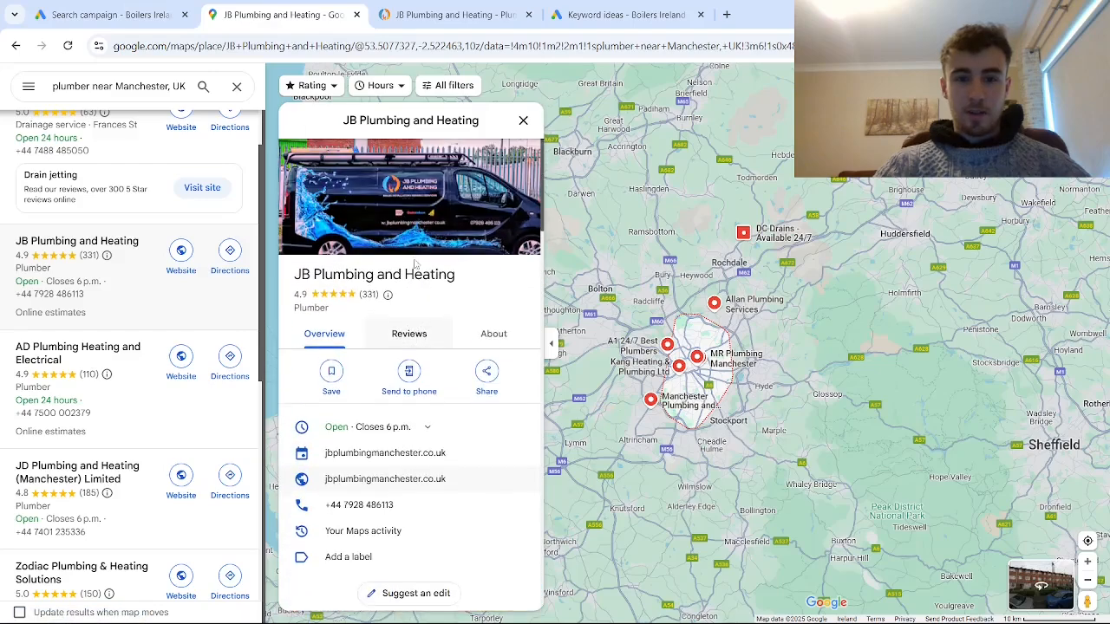
drag(461, 275, 299, 268)
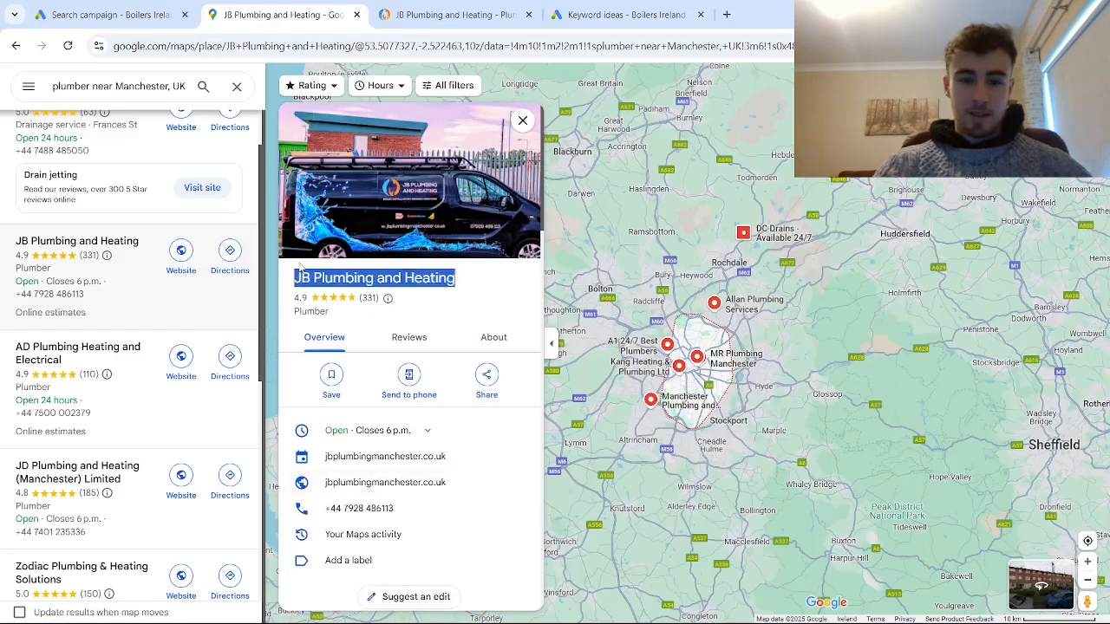
key(ctrl+shift+Tab)
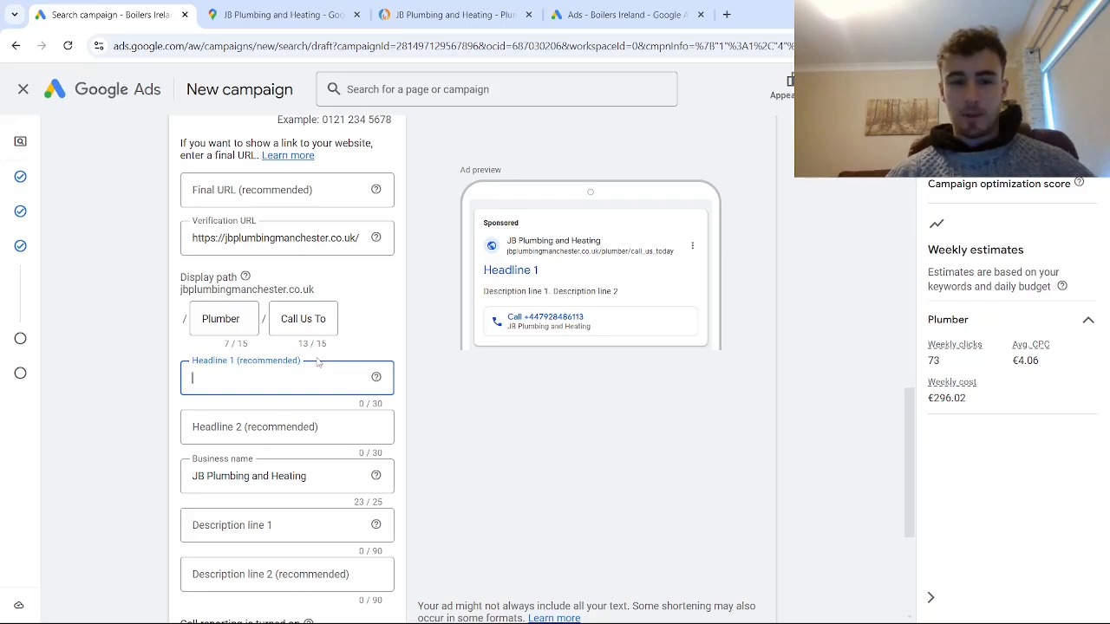
- Enter "The Best Plumbing Contractors" as Headline 1 of the call ad
text(The Best)
key(BackSpace)
key(BackSpace)
key(BackSpace)
key(BackSpace)
key(BackSpace)
key(BackSpace)
key(BackSpace)
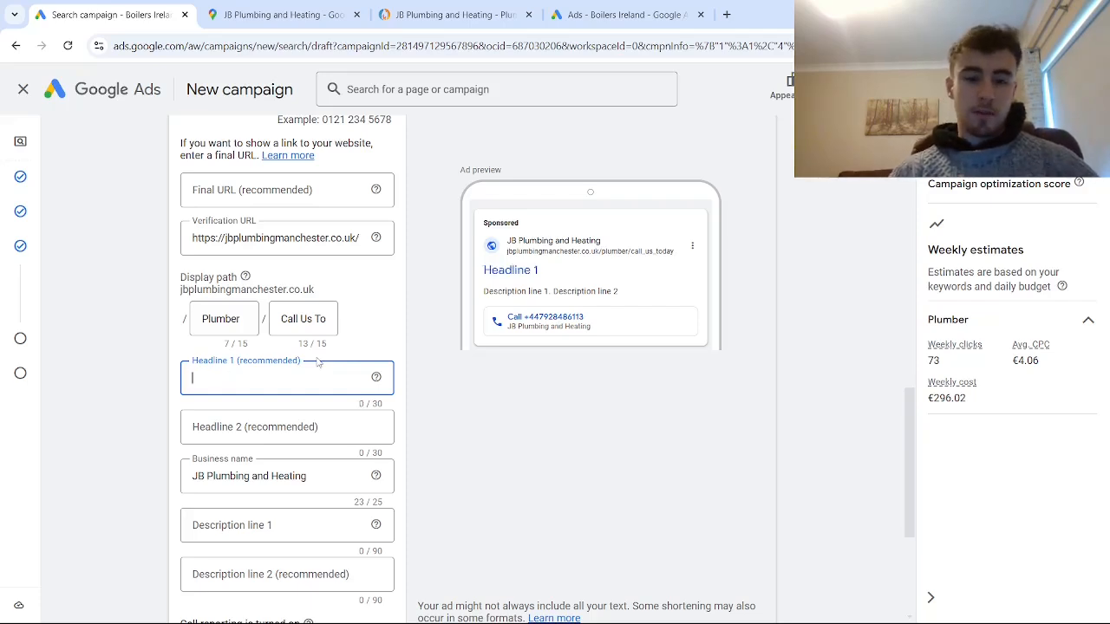
text(The Bes)
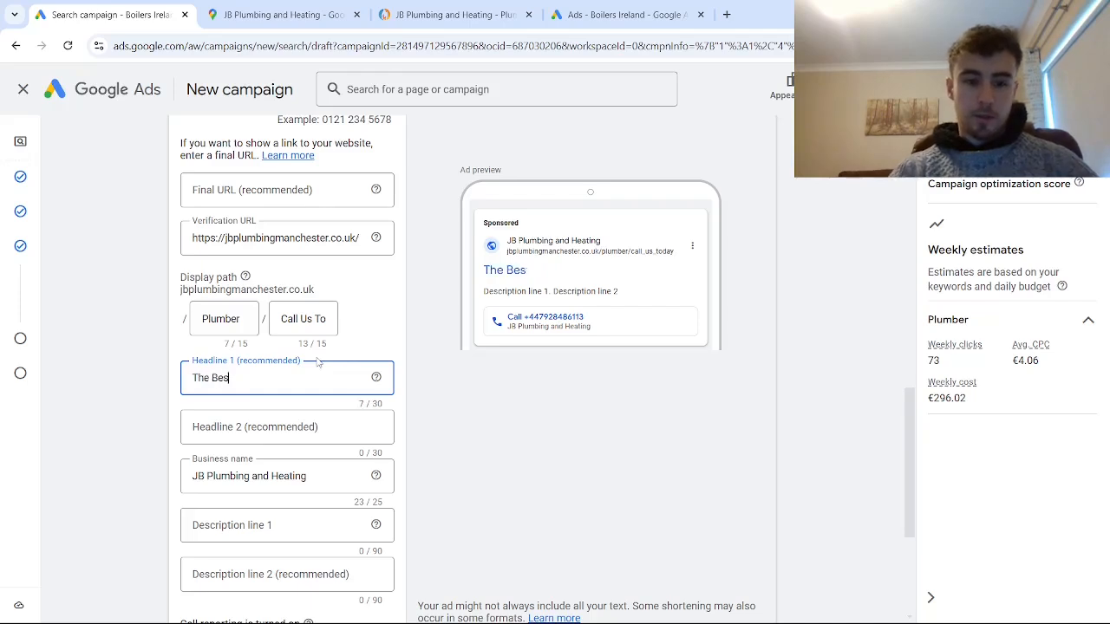
text(t Plumbing)
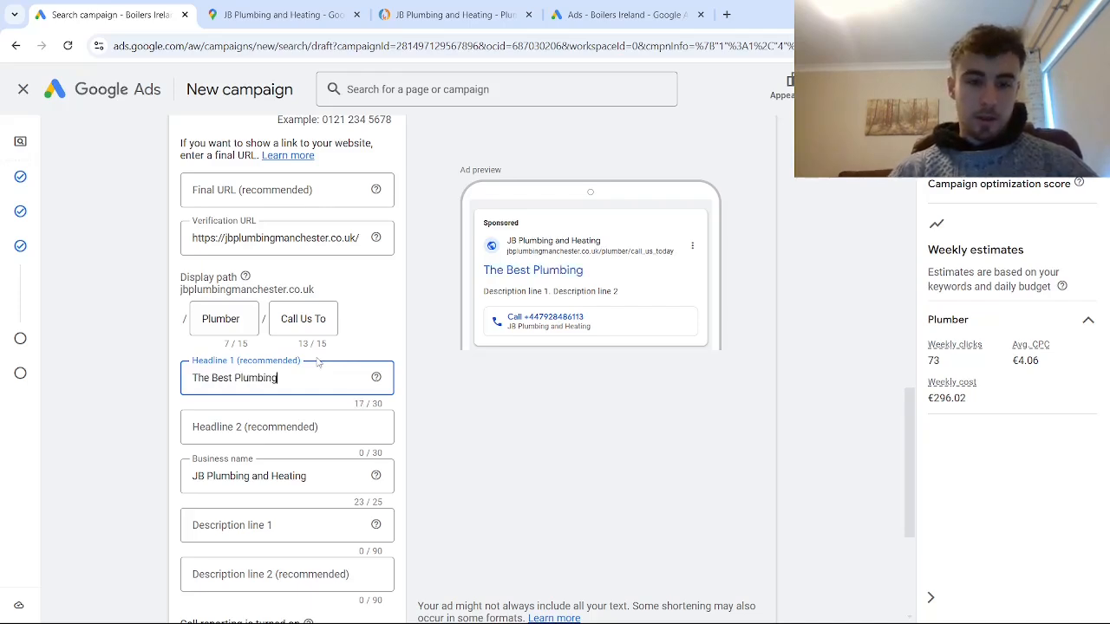
text( Contractors)
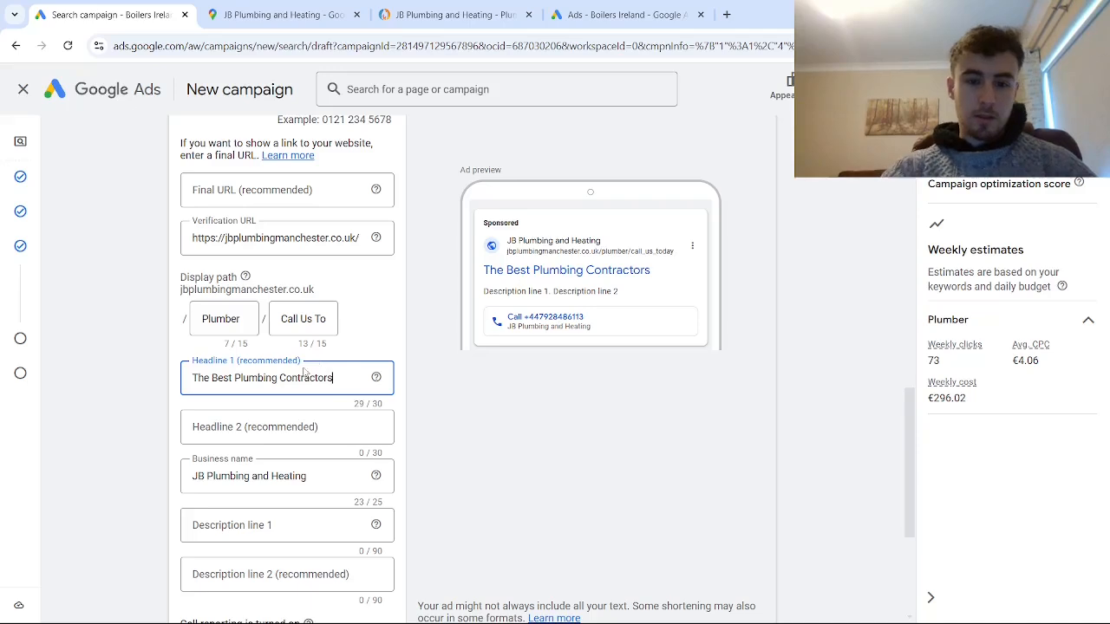
- Enter "Looking For A Plumber?" as Headline 2 of the call ad
click(263, 425)
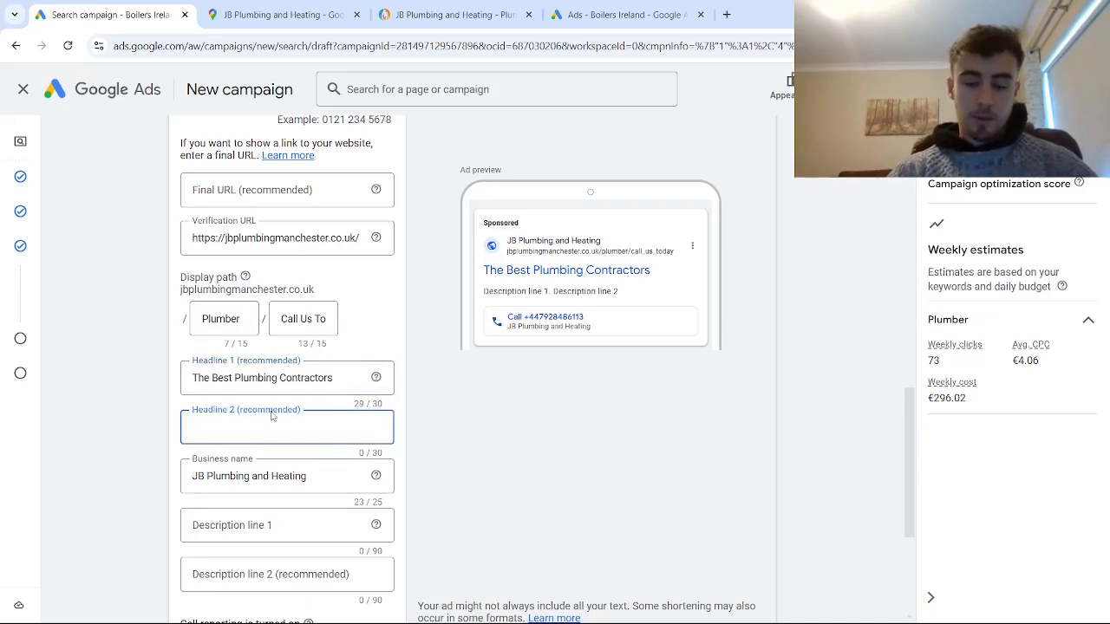
text(Looking For a)
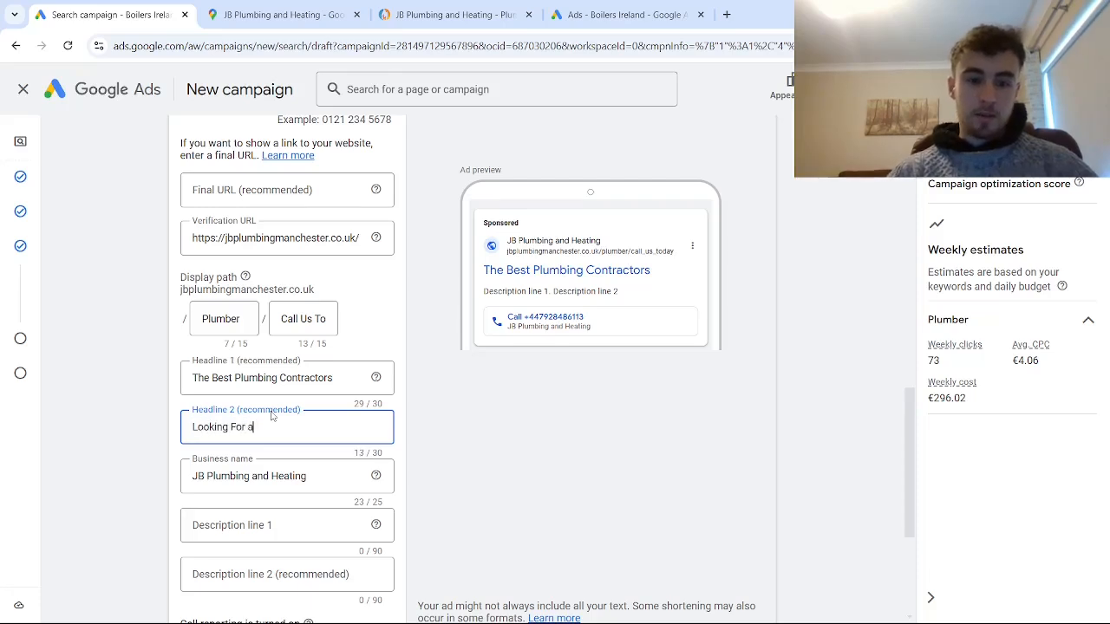
key(BackSpace)
text(A Plumber?)
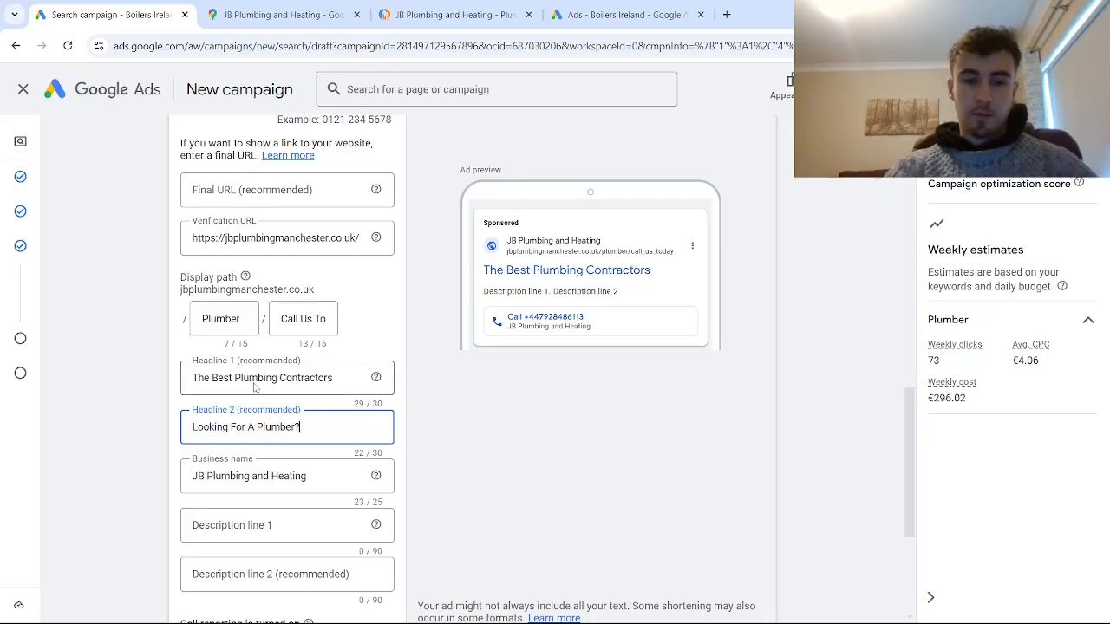
- Enter "Fully Tailored Plumbing Service. Satisfaction Guarantee. Family-Owned & Operated." as Description line 1 of the call ad
scroll(256, 382, down, 3)
click(278, 320)
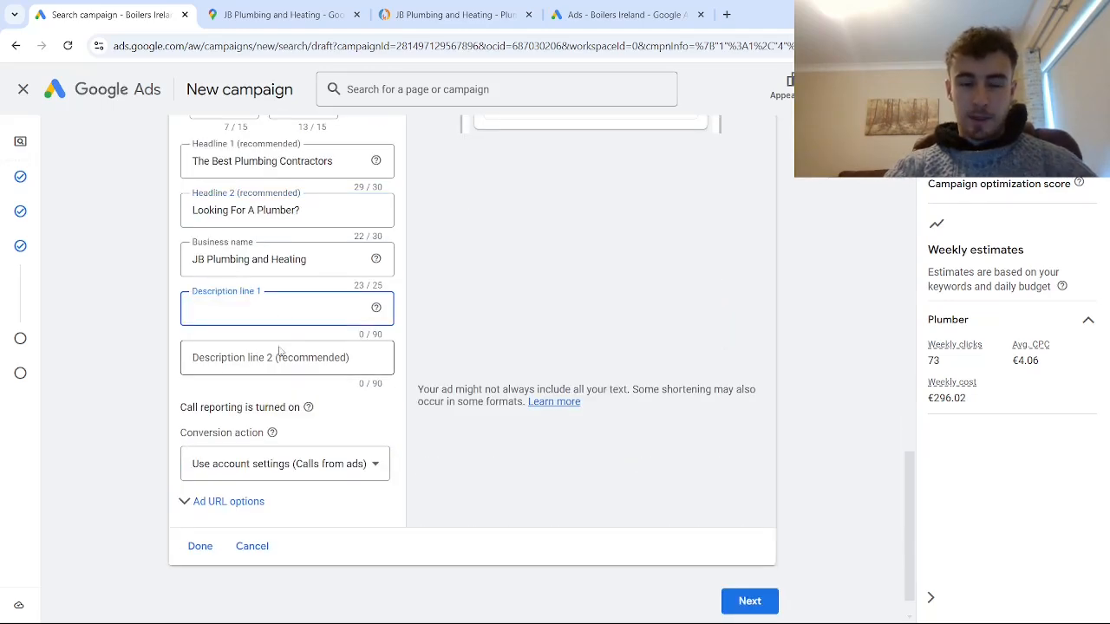
scroll(281, 359, up, 1)
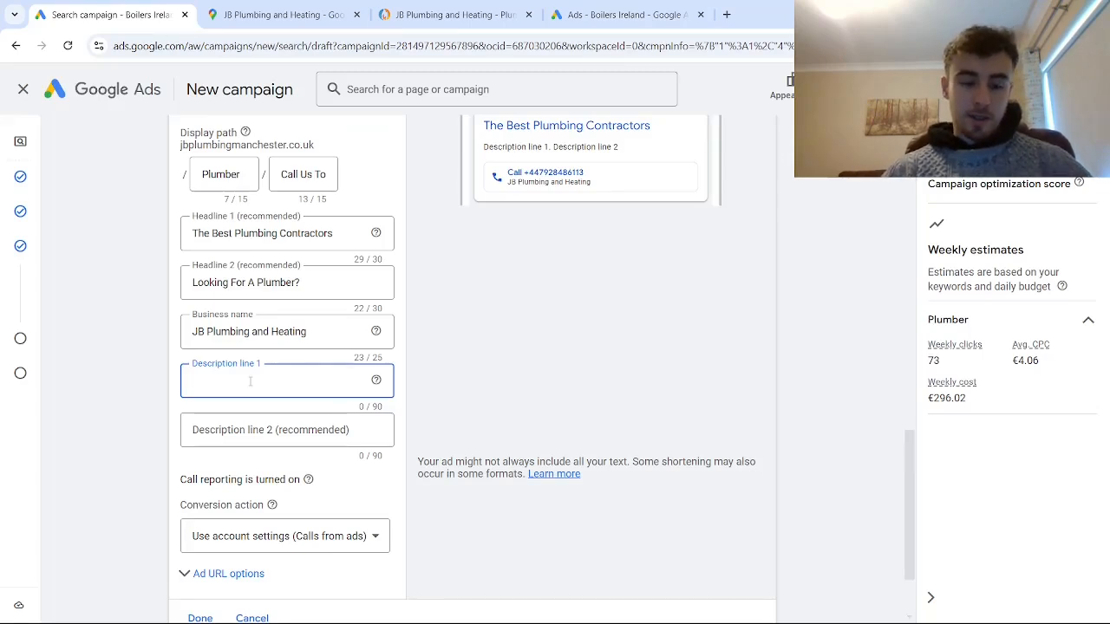
text(Fully Tail)
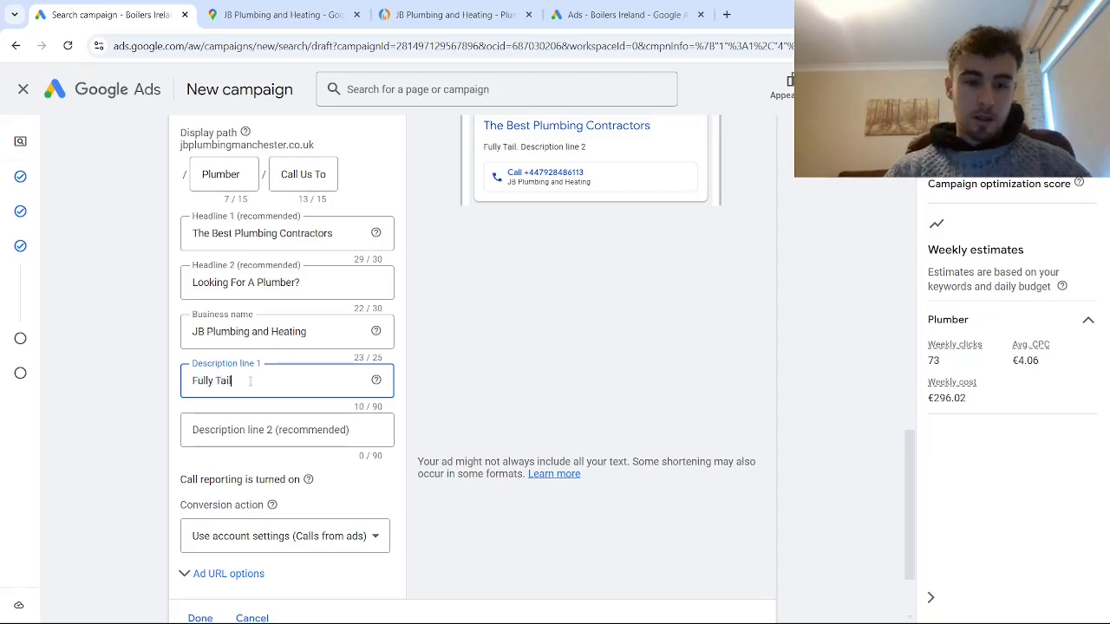
text(ored Plum)
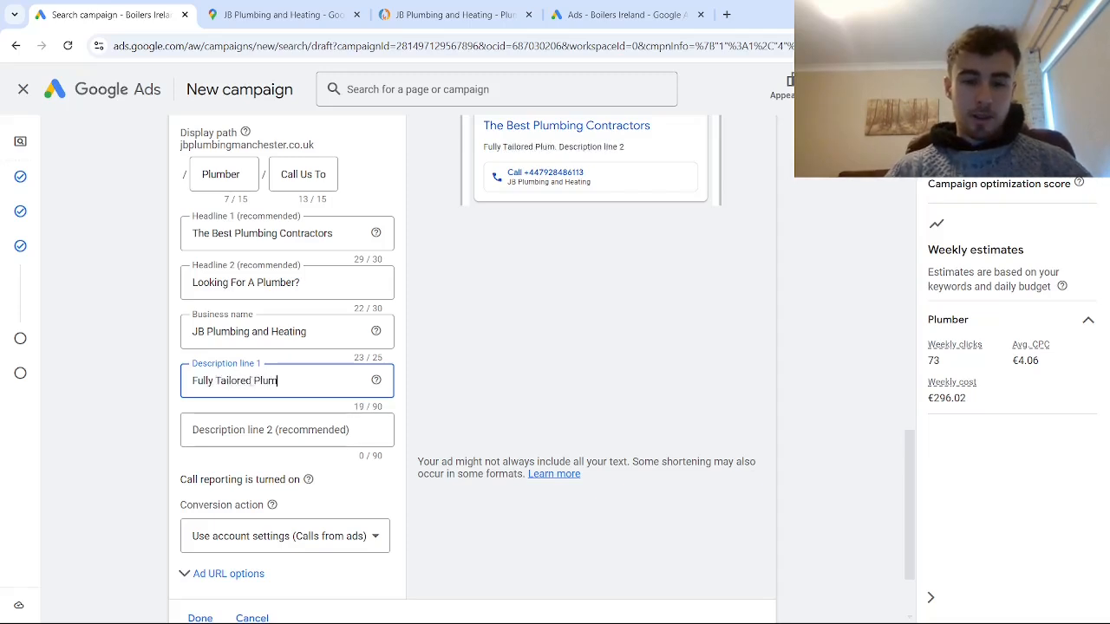
text(bing Service. Sat)
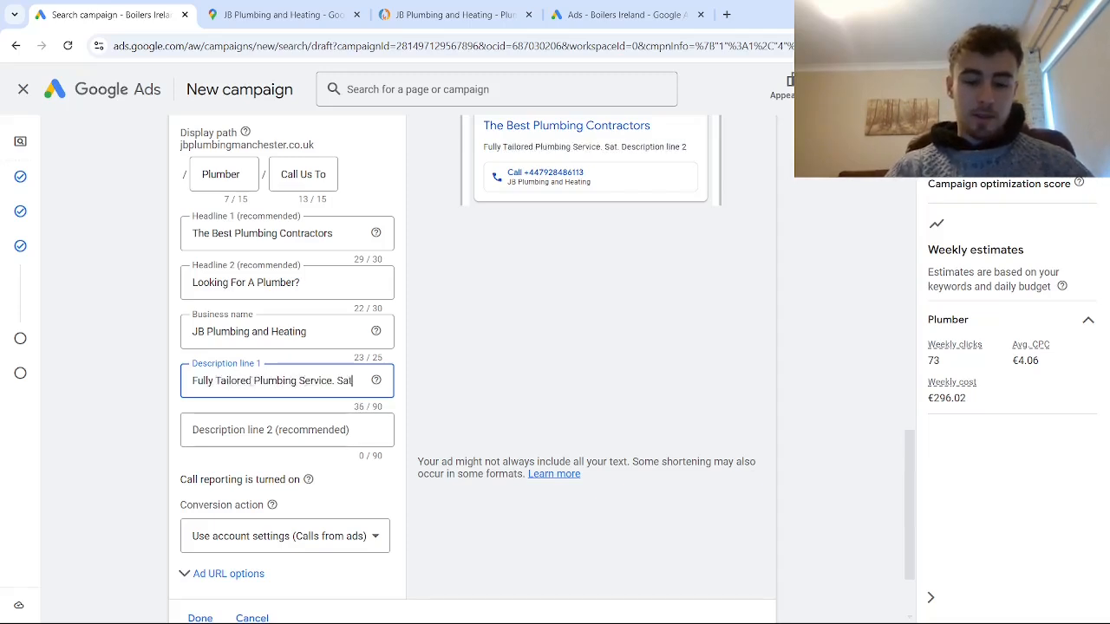
text(isf)
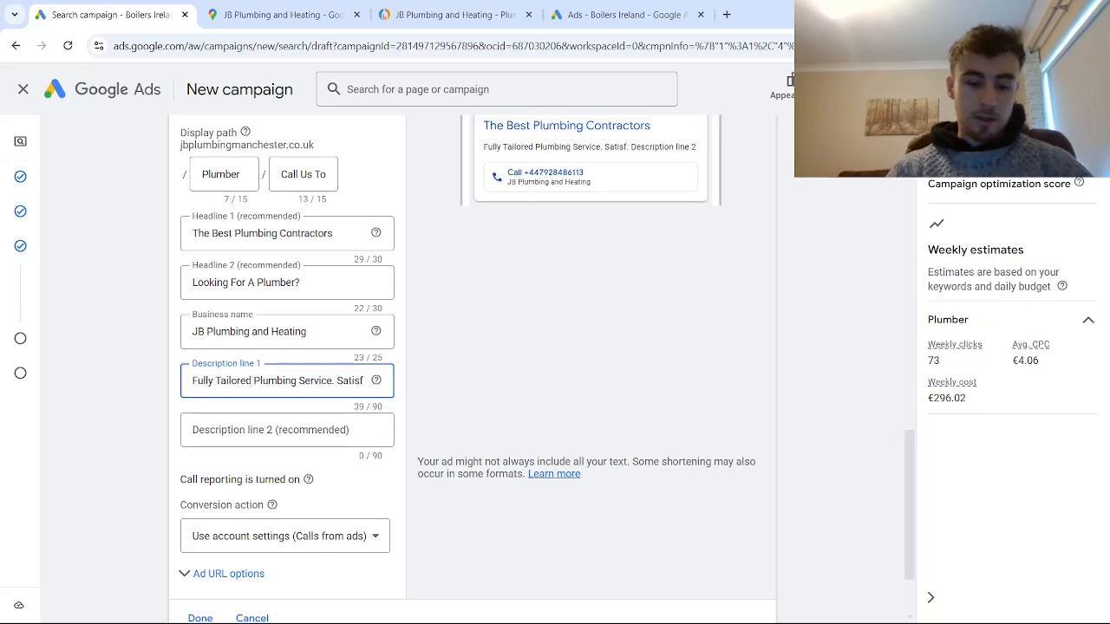
text(action Guaran)
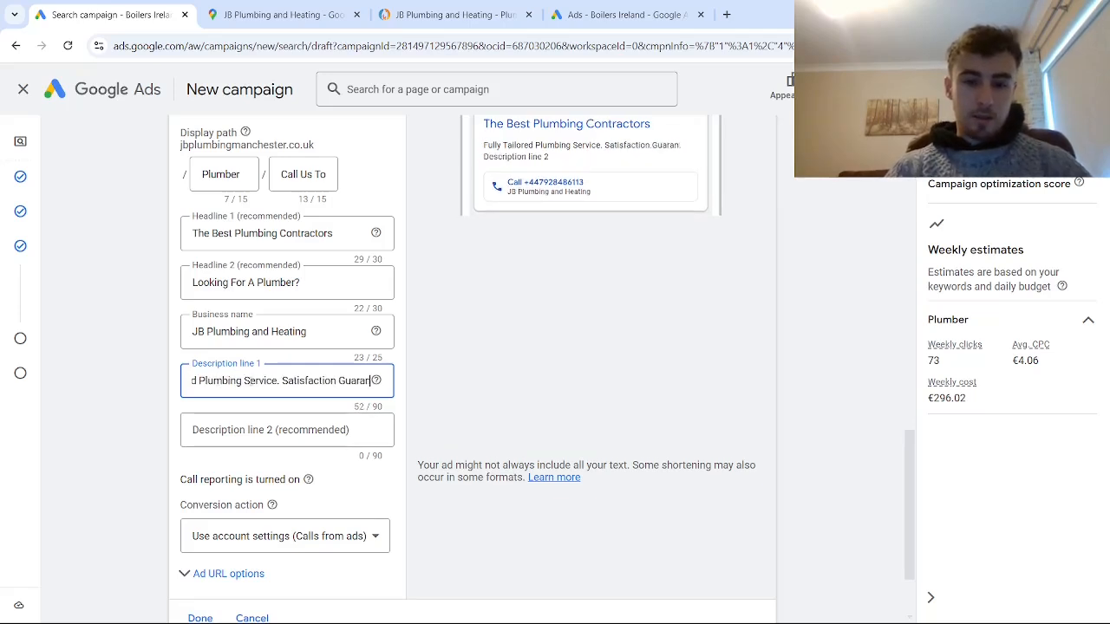
text(tee. Family)
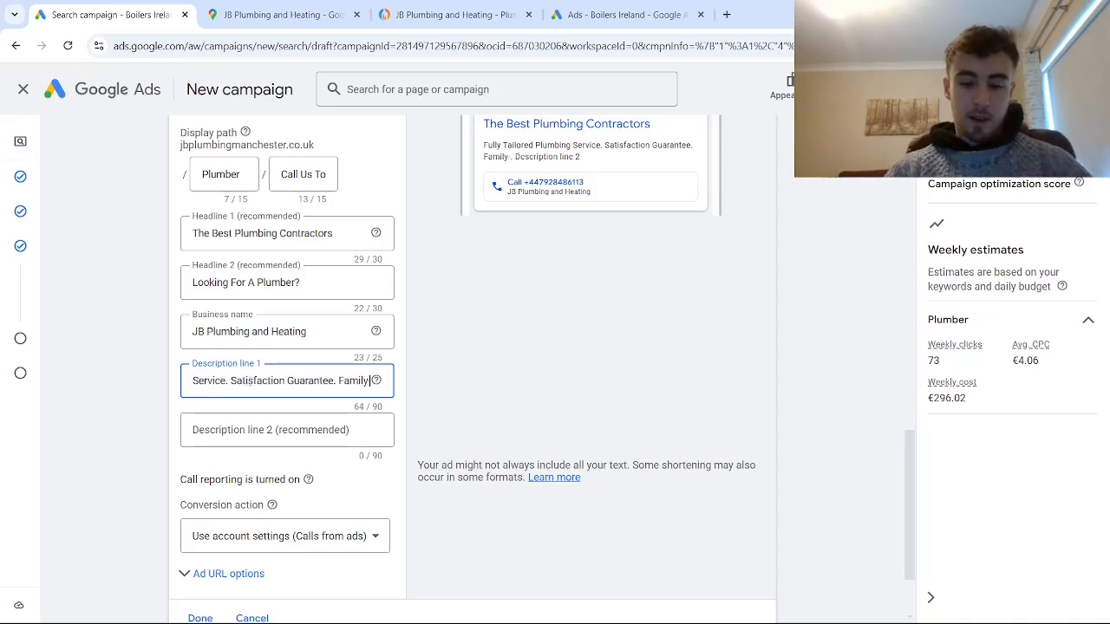
key(BackSpace)
text(-Owne)
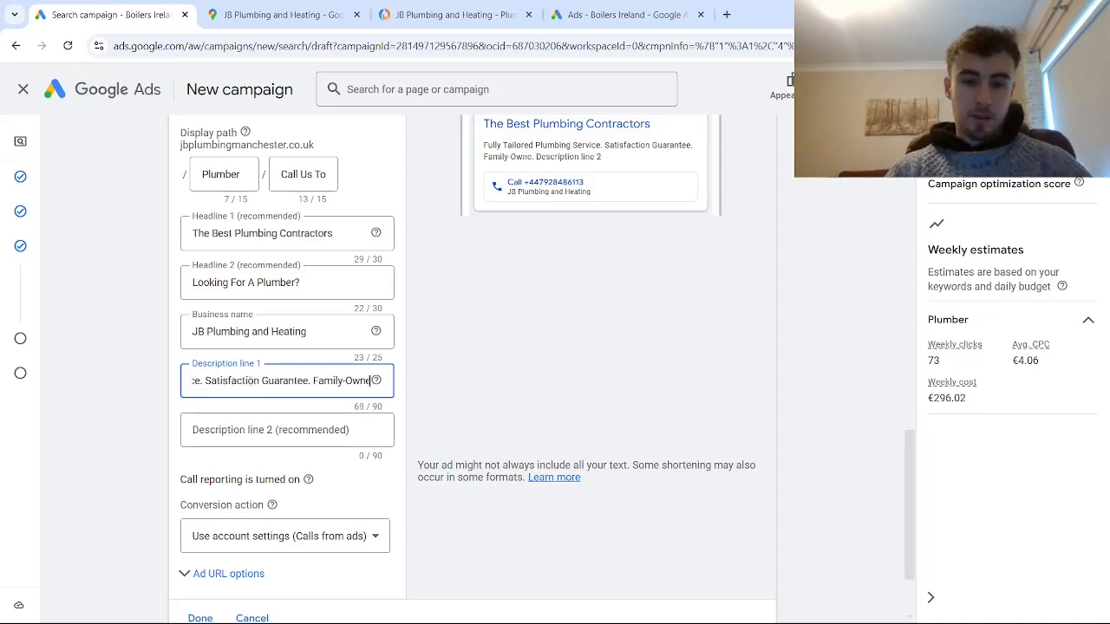
text(d & Operat)
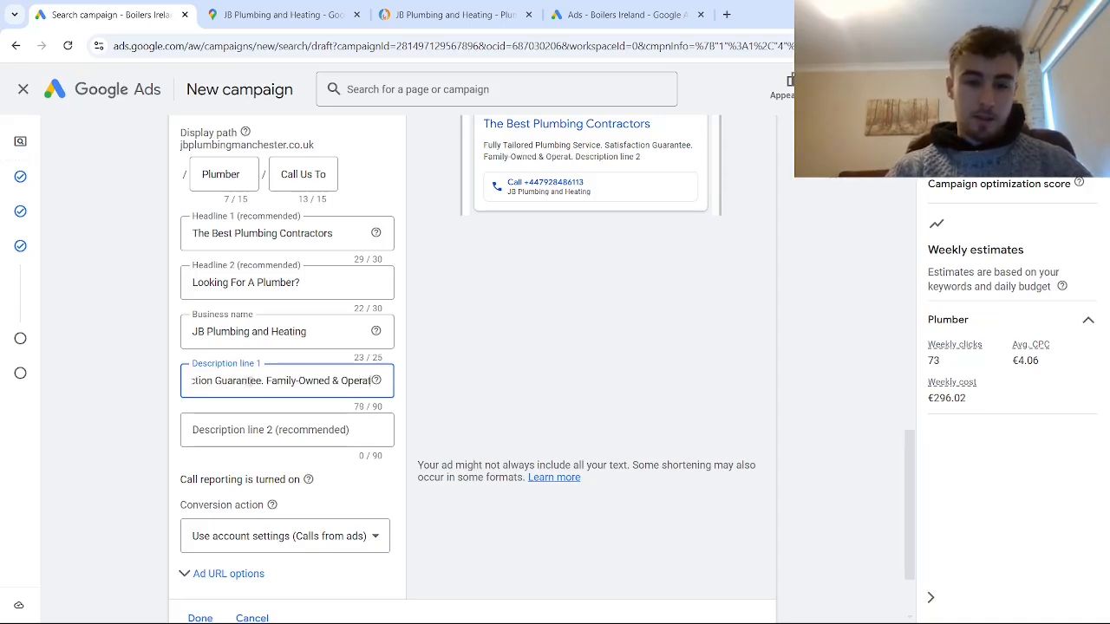
text(ed.)
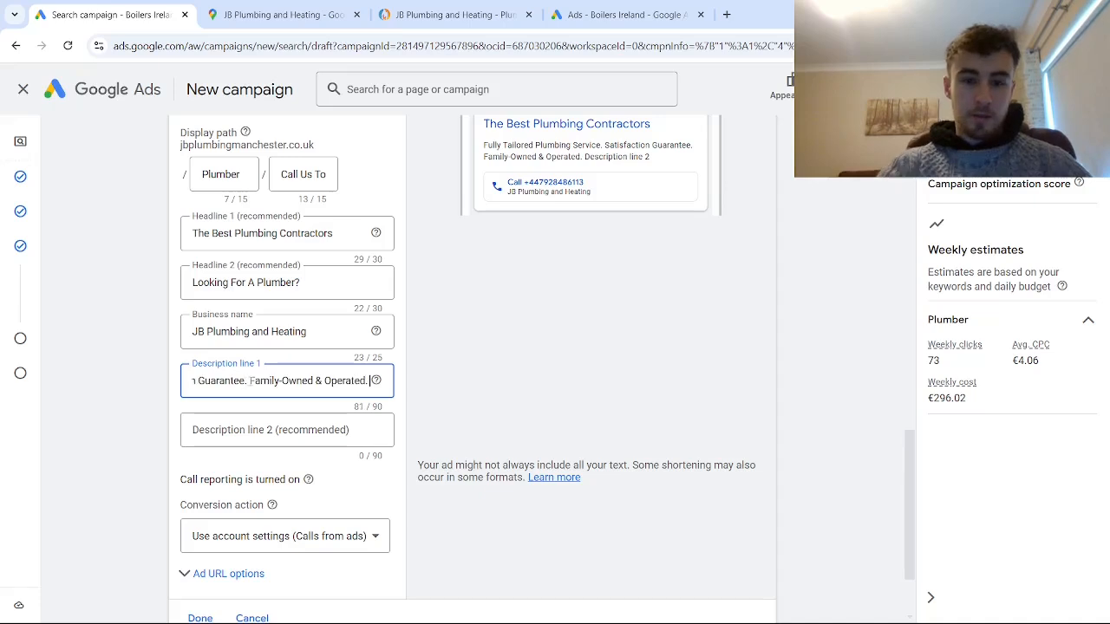
- Enter "Convenient & Affordable Plumbing Services For 20+ Years. Call Us Today For A Free Quote." as Description line 2 of the call ad
click(270, 427)
text(Co)
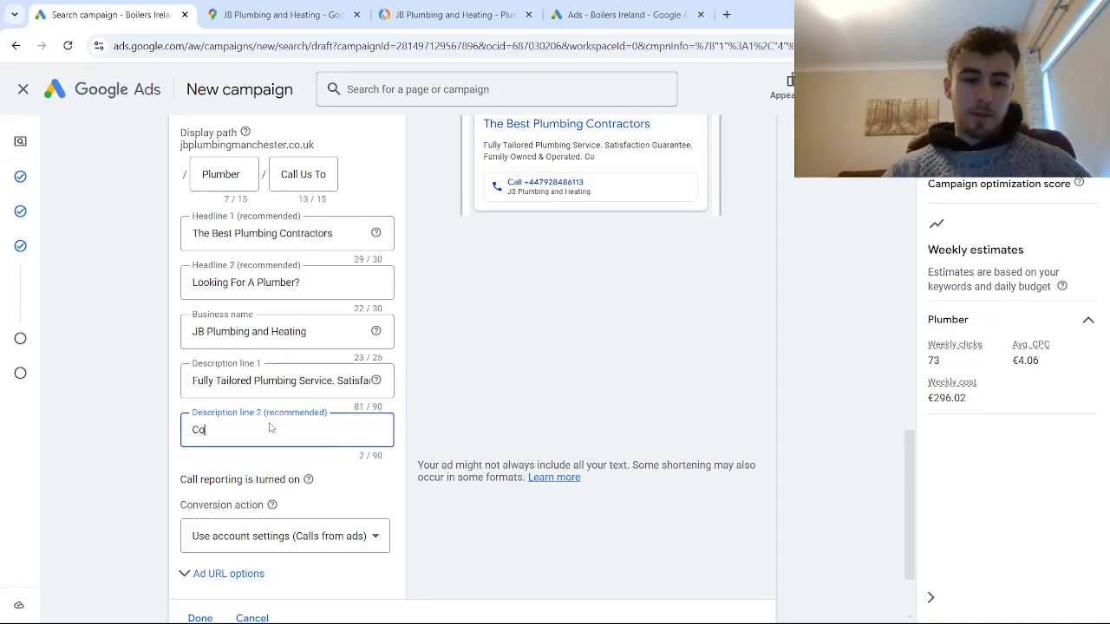
text(nvenient)
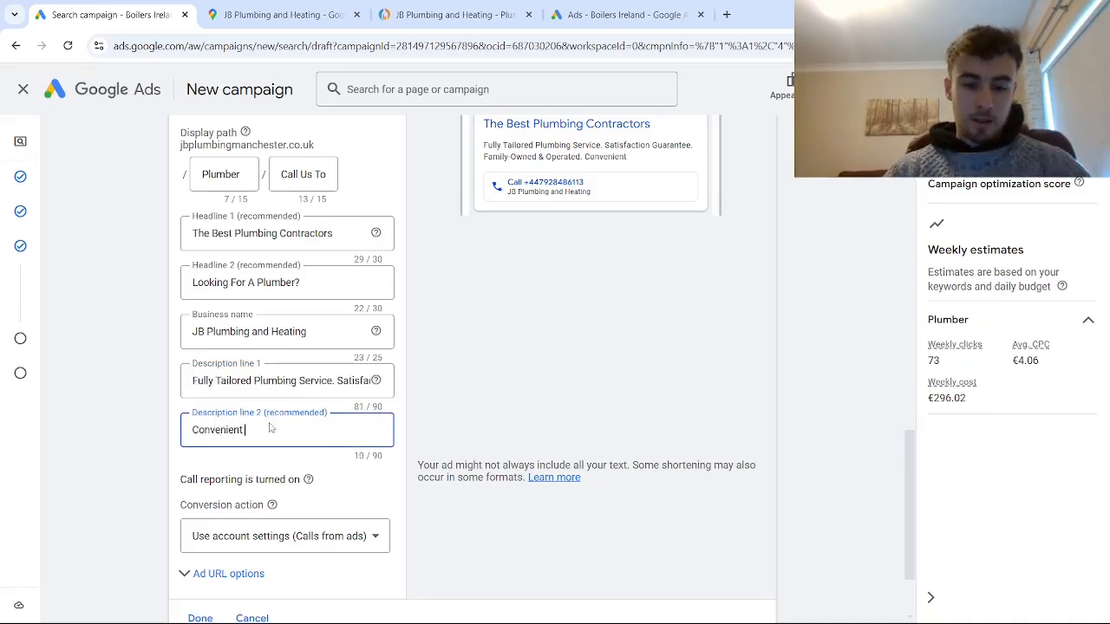
text( & Affo)
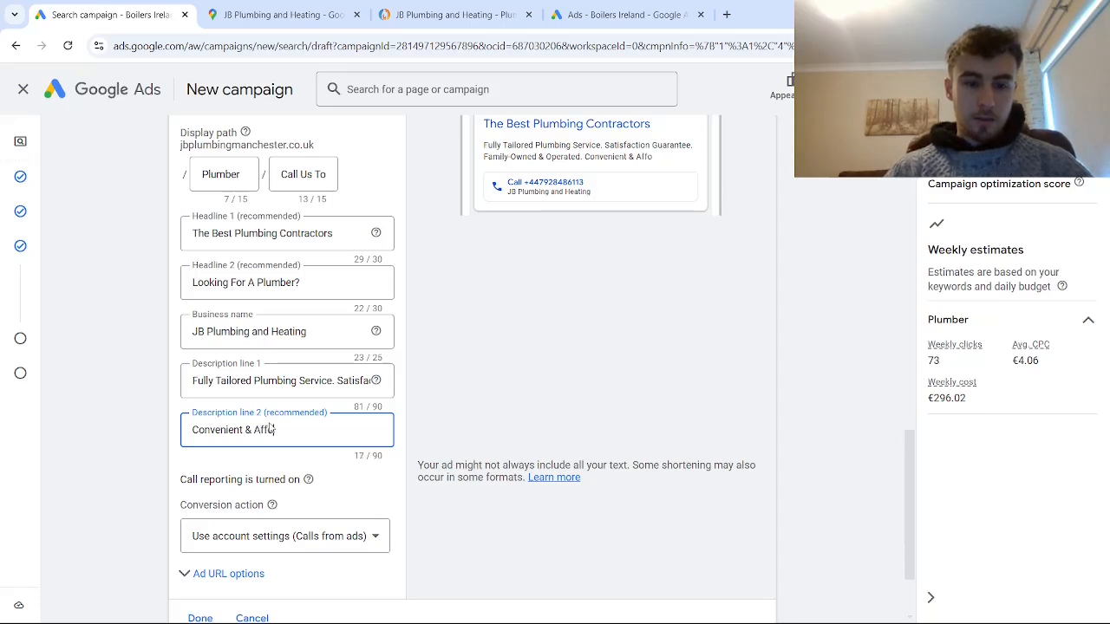
text(rdable Plumb)
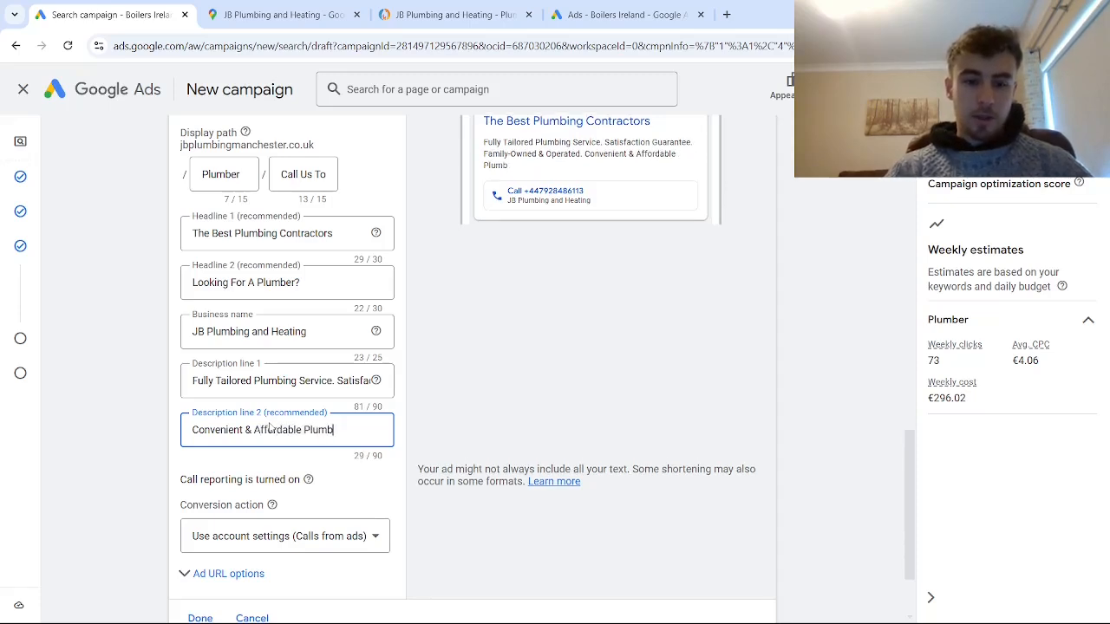
text(ing Services)
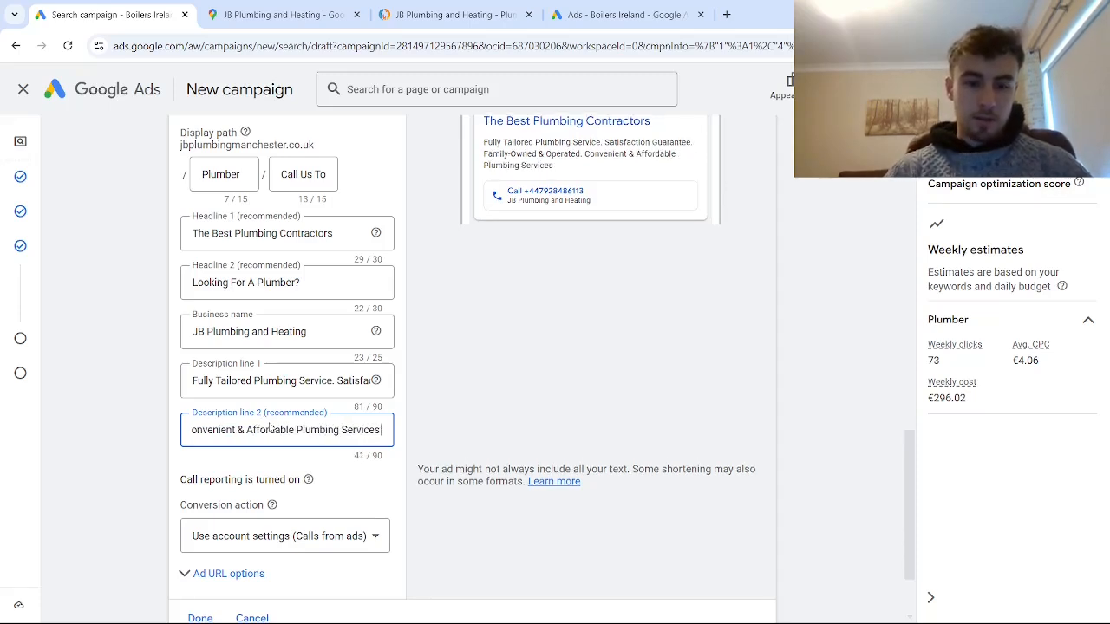
text( For 20+)
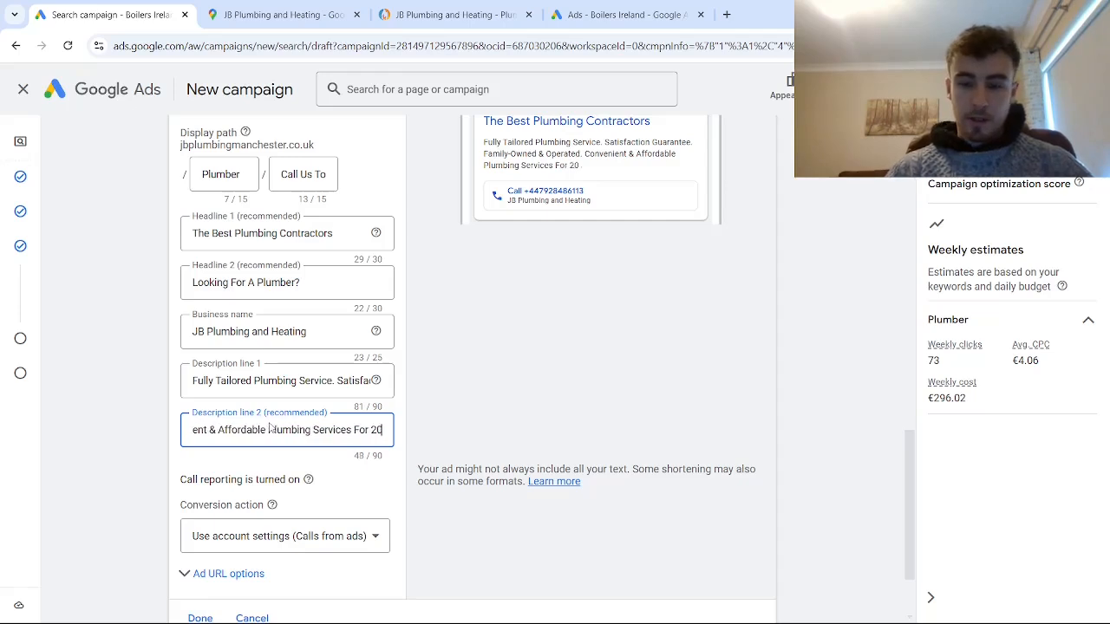
text( Year)
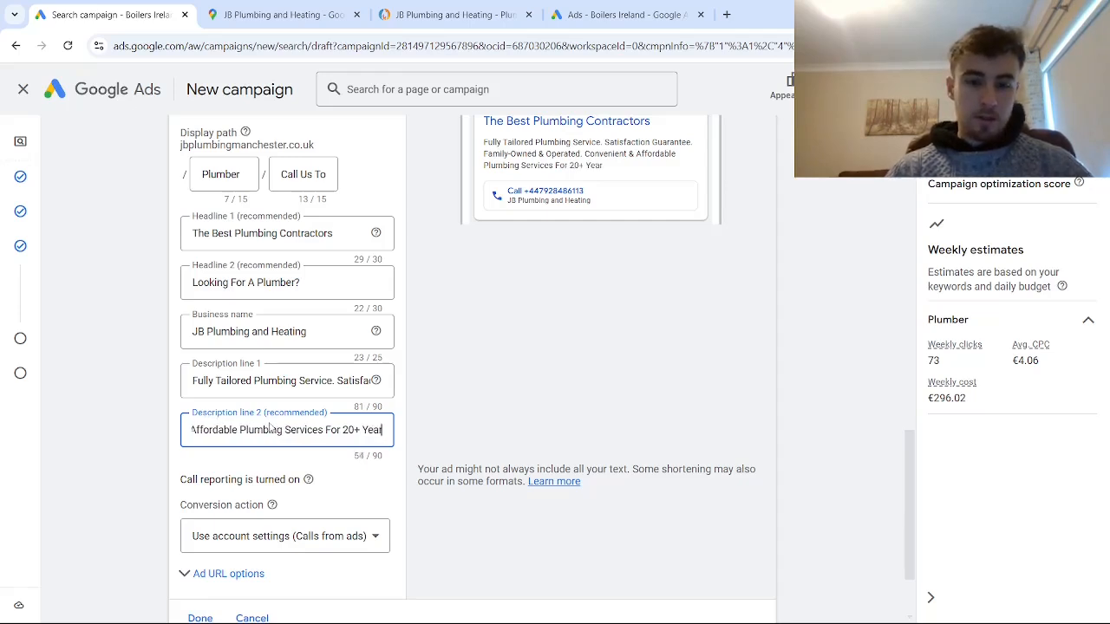
text(s. Call)
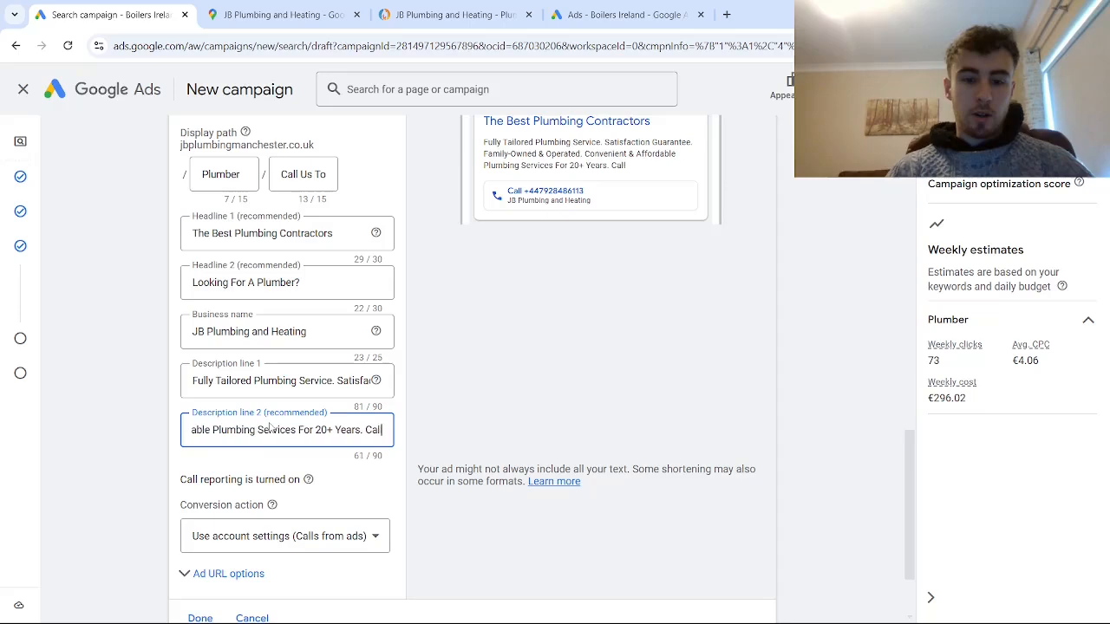
text( Us Toda)
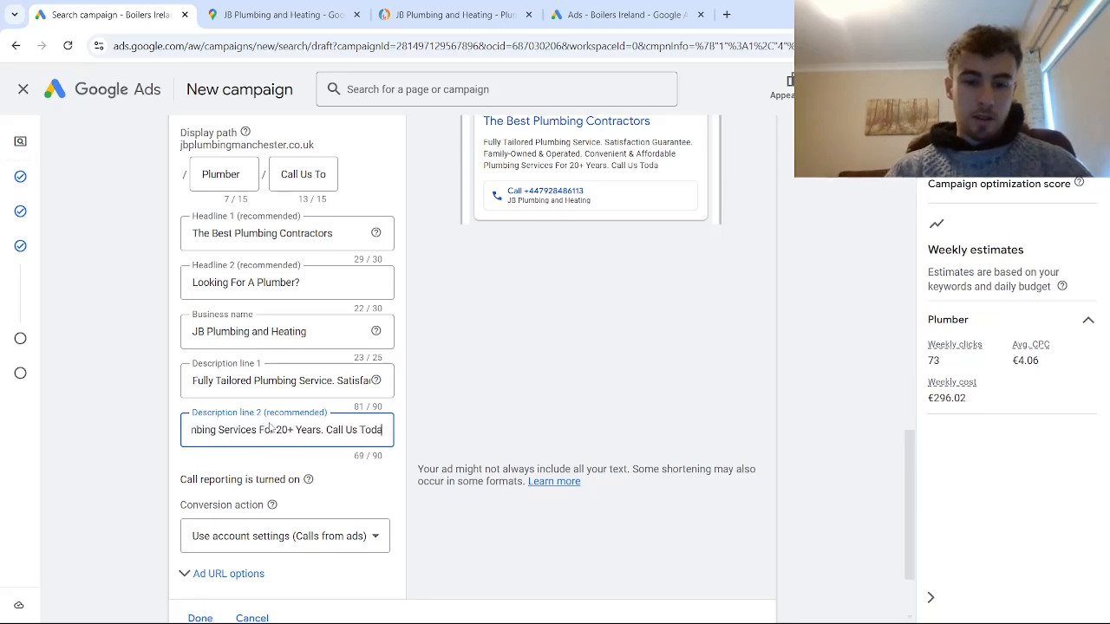
text(y For A Free Quote)
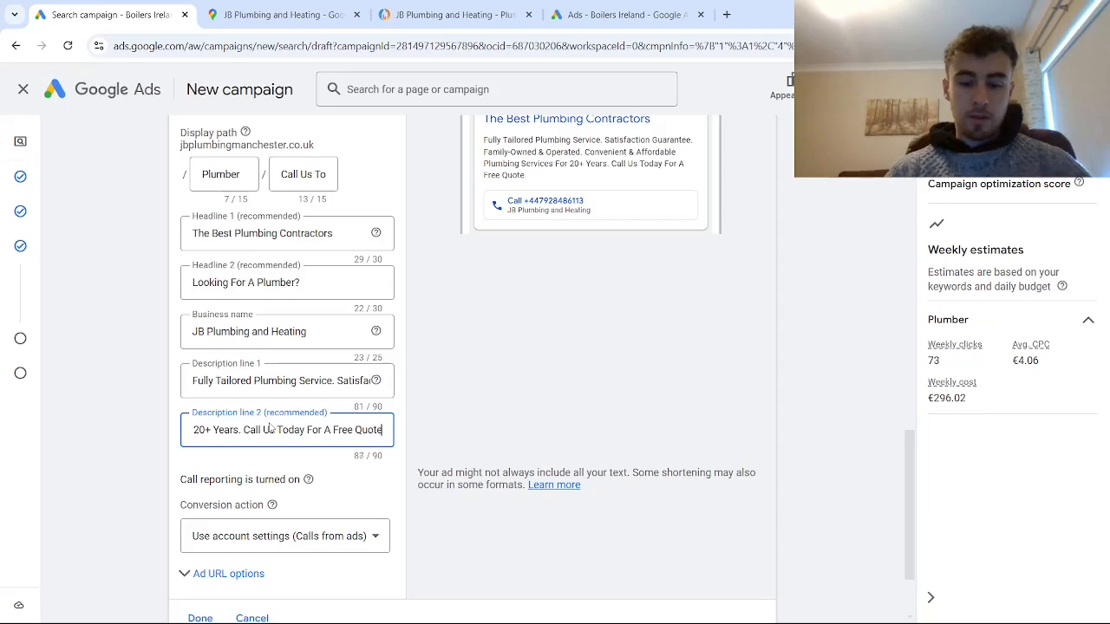
text(.)
- Review the call ad's text, preview and conversion action together with the Plumber ad group's keywords
scroll(516, 371, up, 1)
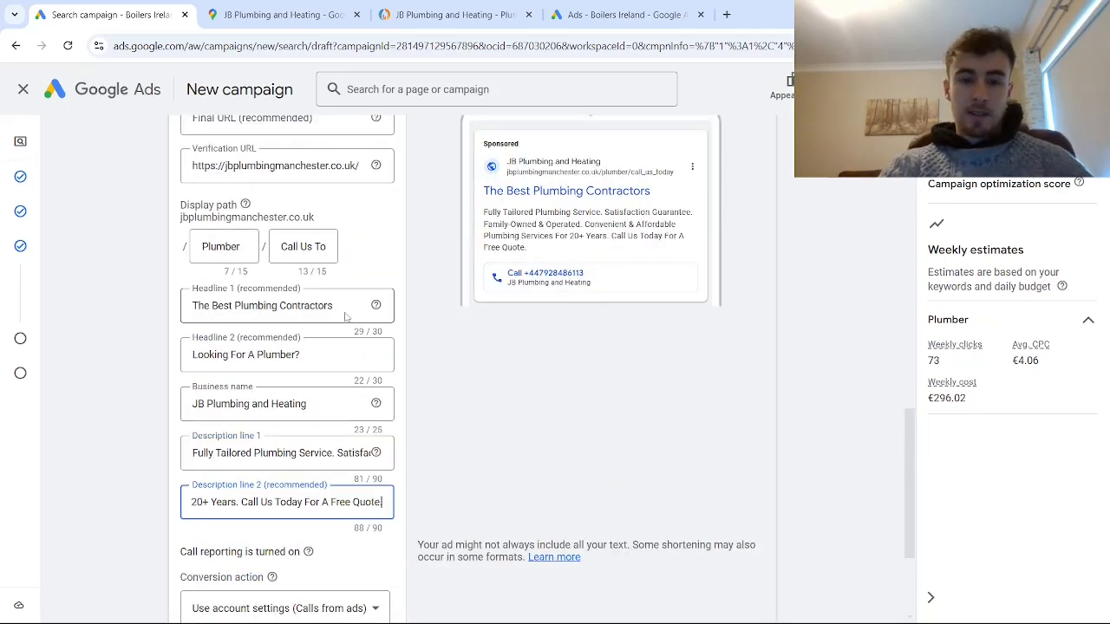
scroll(330, 377, down, 1)
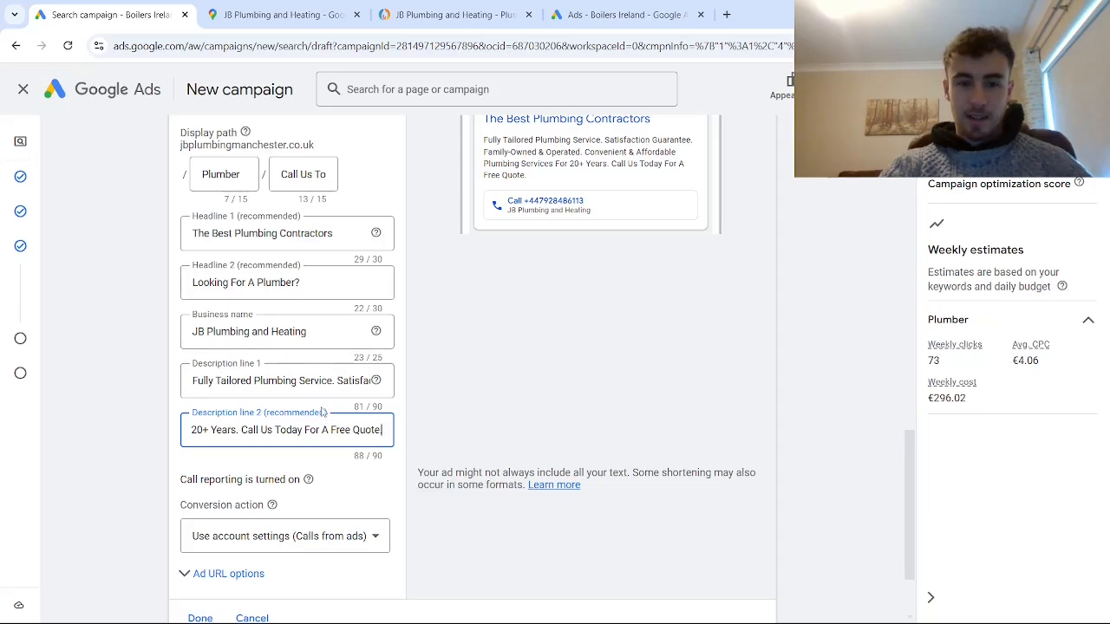
scroll(295, 408, down, 2)
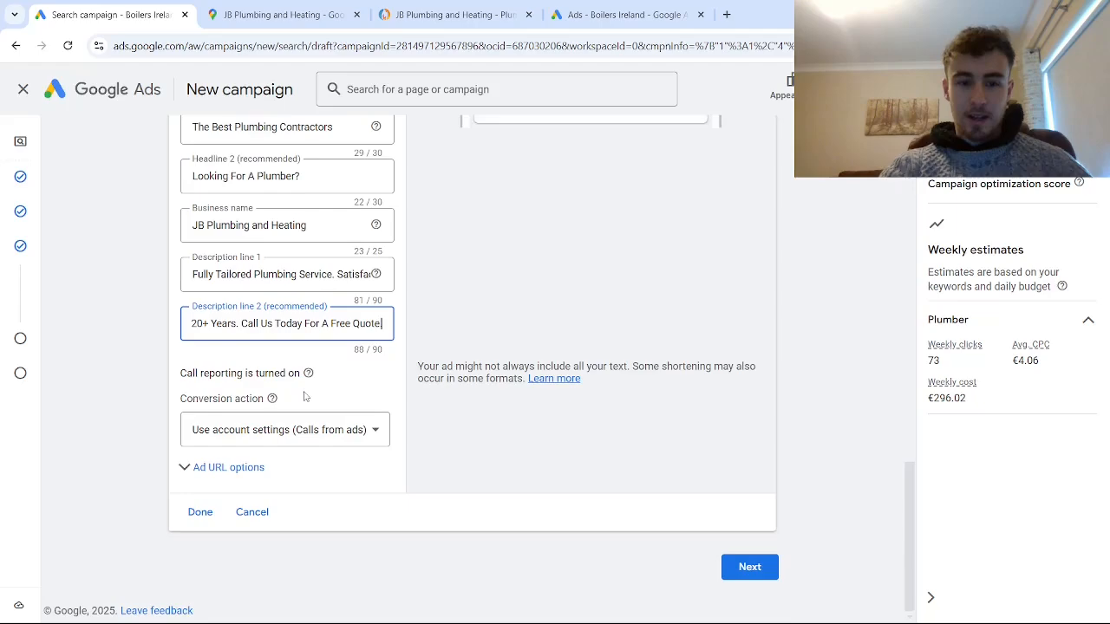
scroll(349, 406, up, 3)
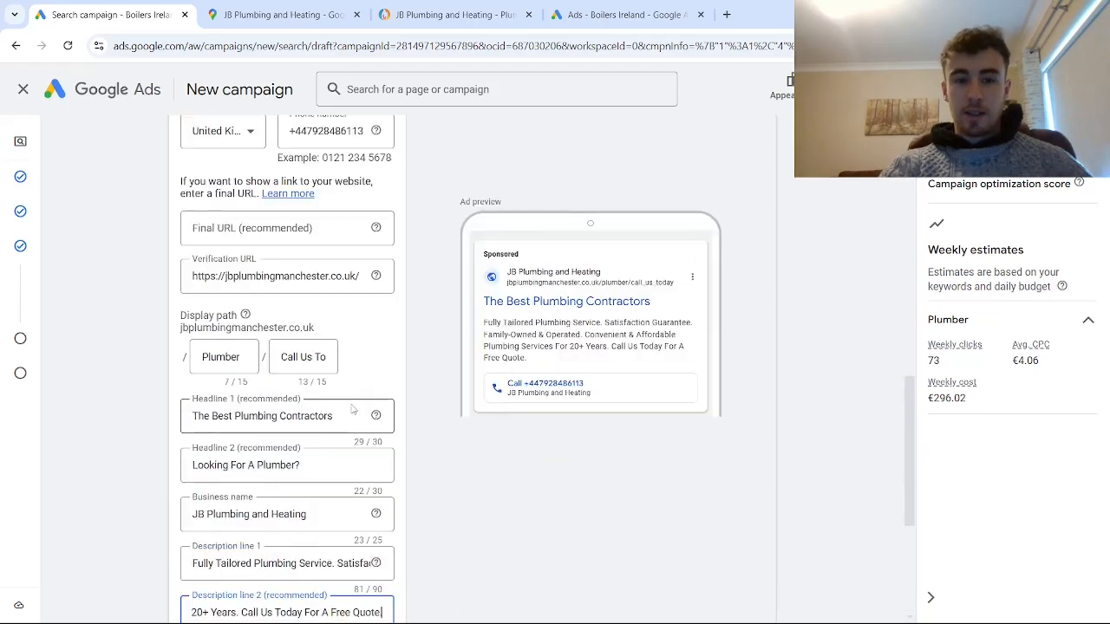
scroll(351, 408, down, 3)
scroll(371, 404, up, 9)
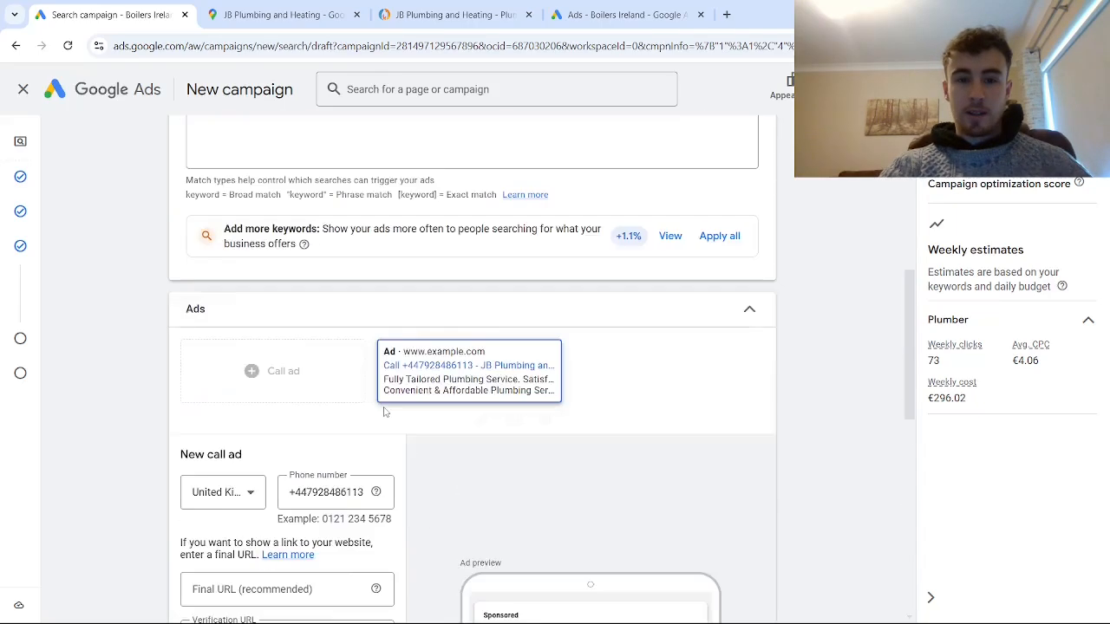
scroll(299, 277, up, 3)
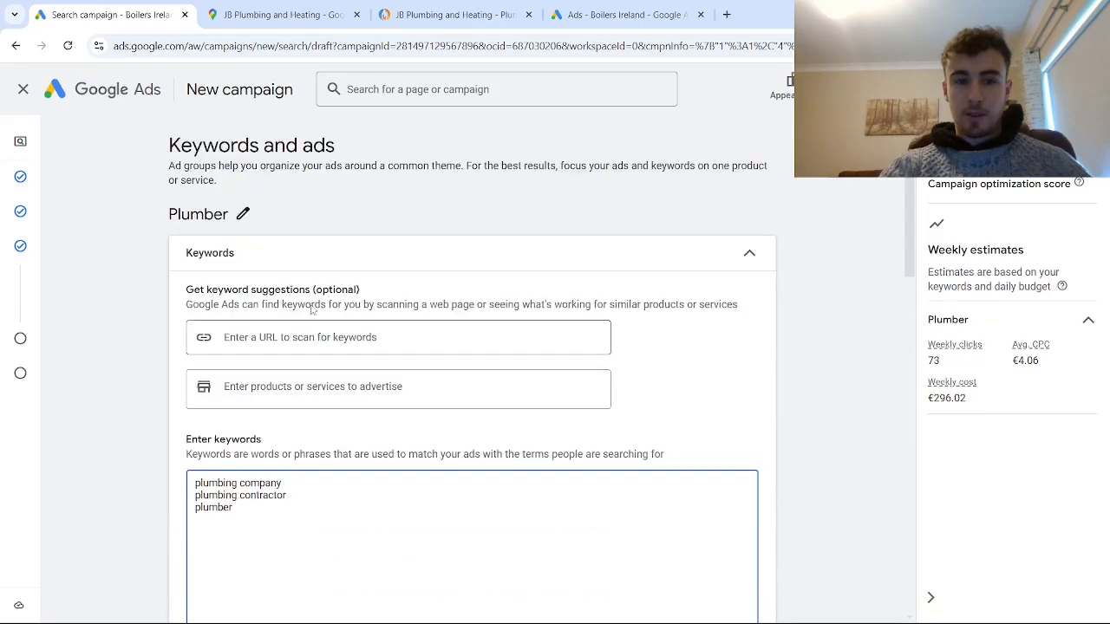
scroll(659, 293, down, 2)
scroll(615, 393, down, 10)
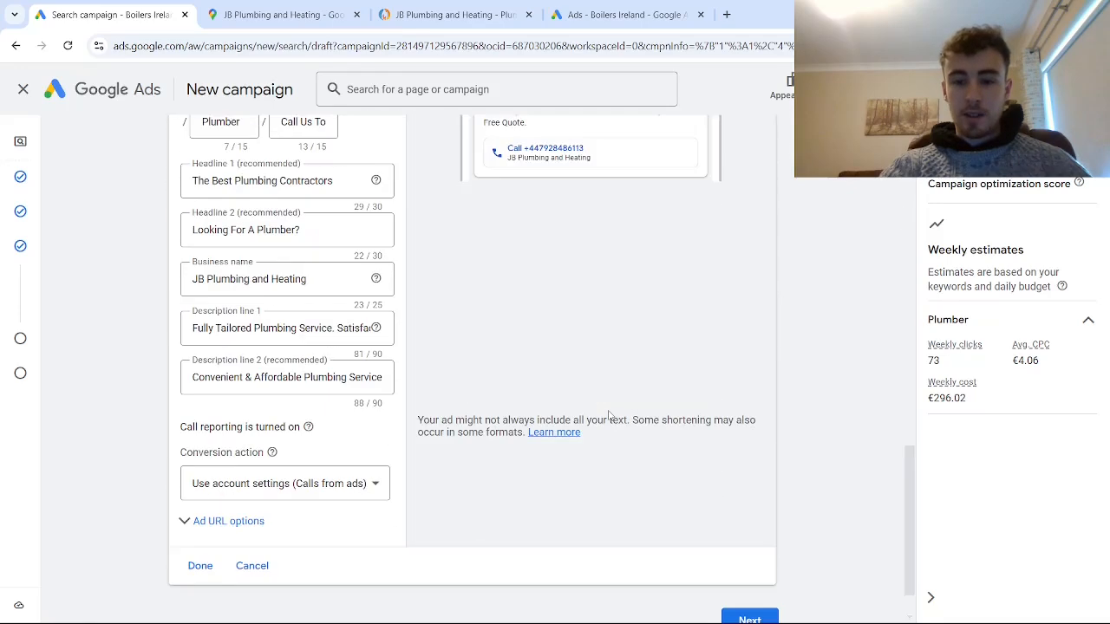
- Set a custom average daily budget of €100 for the campaign and continue to the campaign review
click(744, 568)
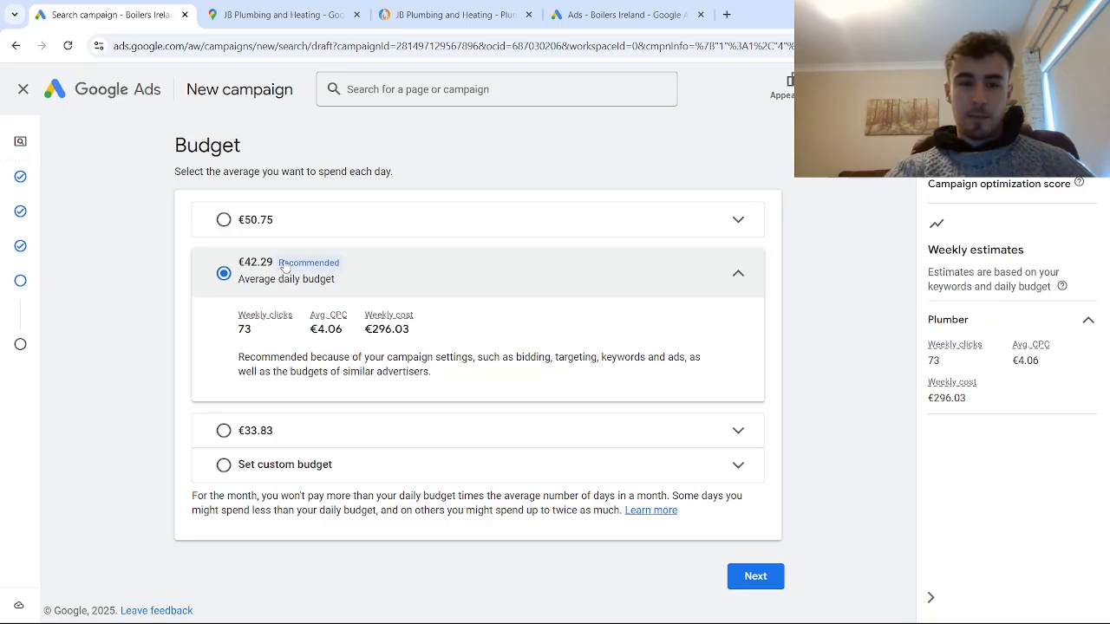
click(228, 467)
click(273, 401)
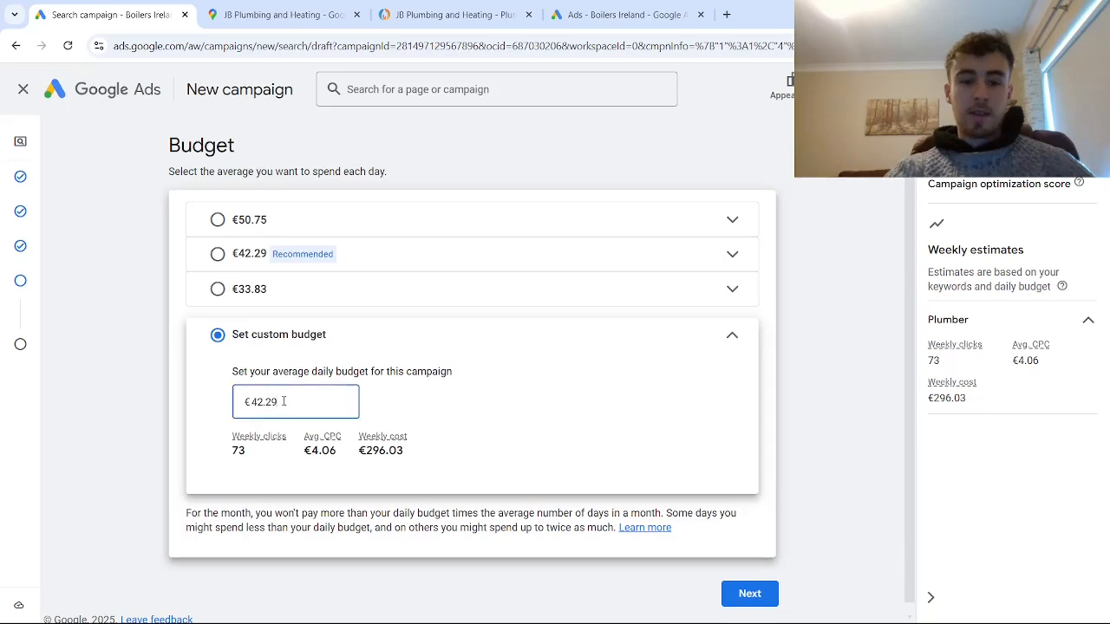
drag(284, 402, 223, 408)
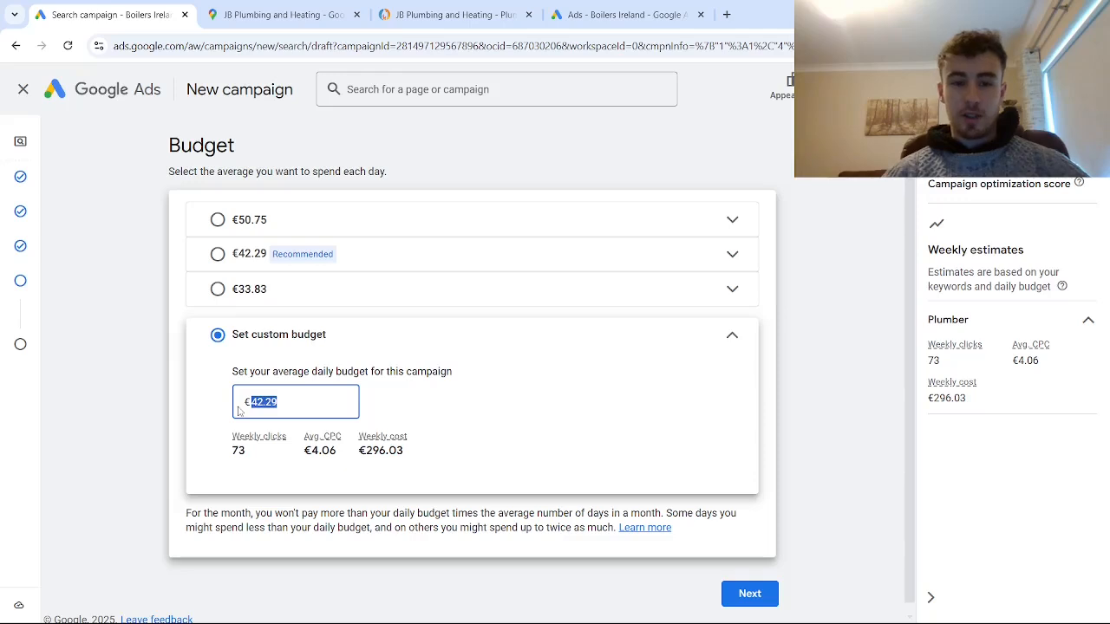
text(100)
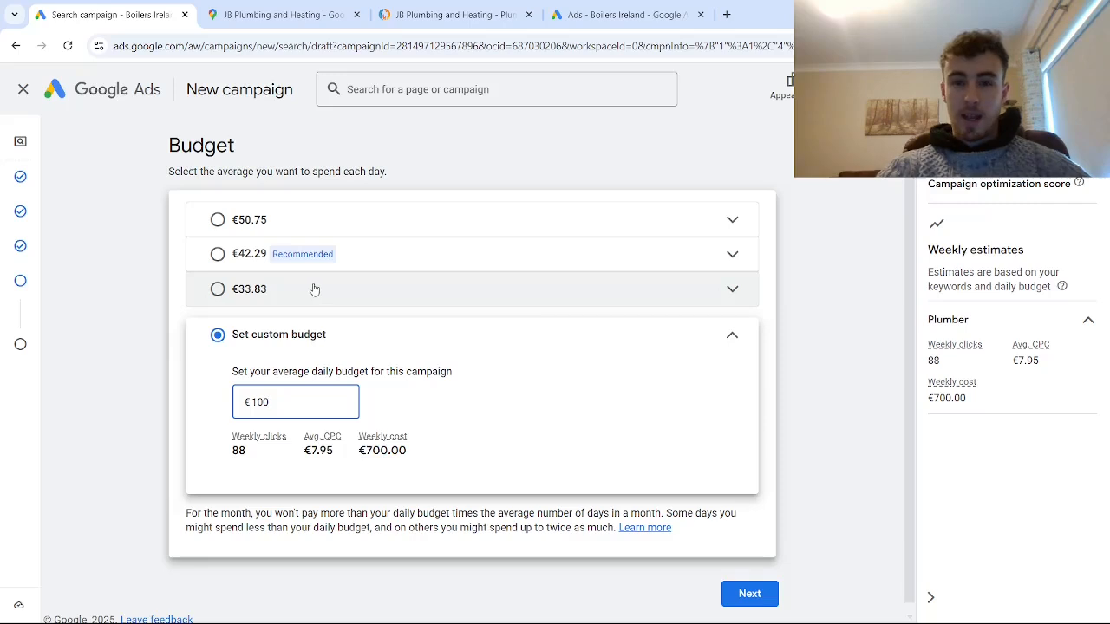
scroll(911, 295, down, 1)
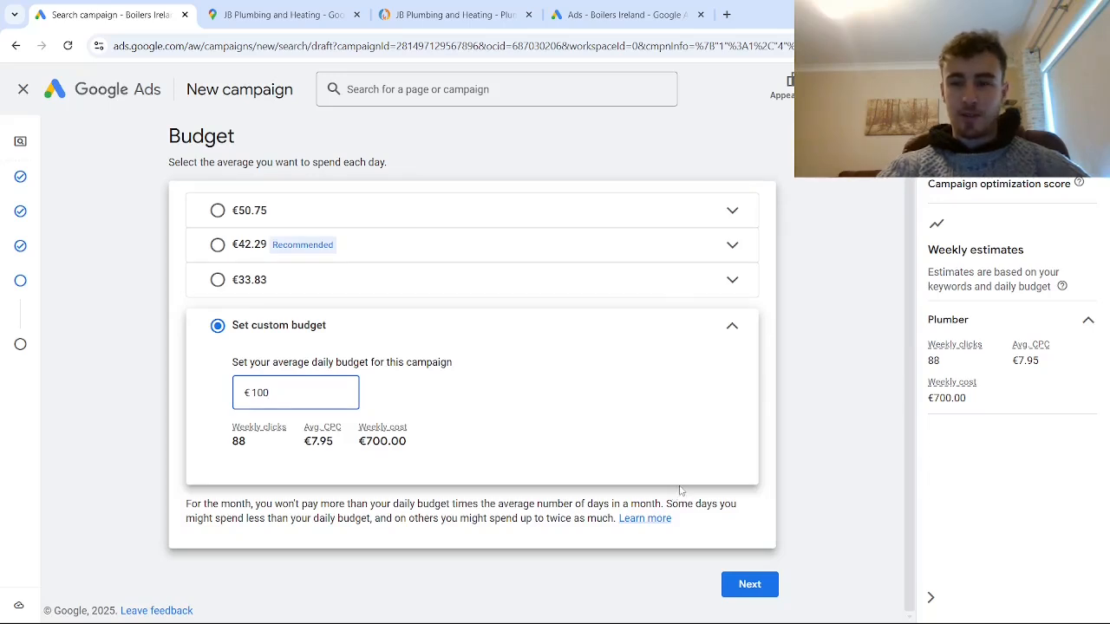
click(732, 584)
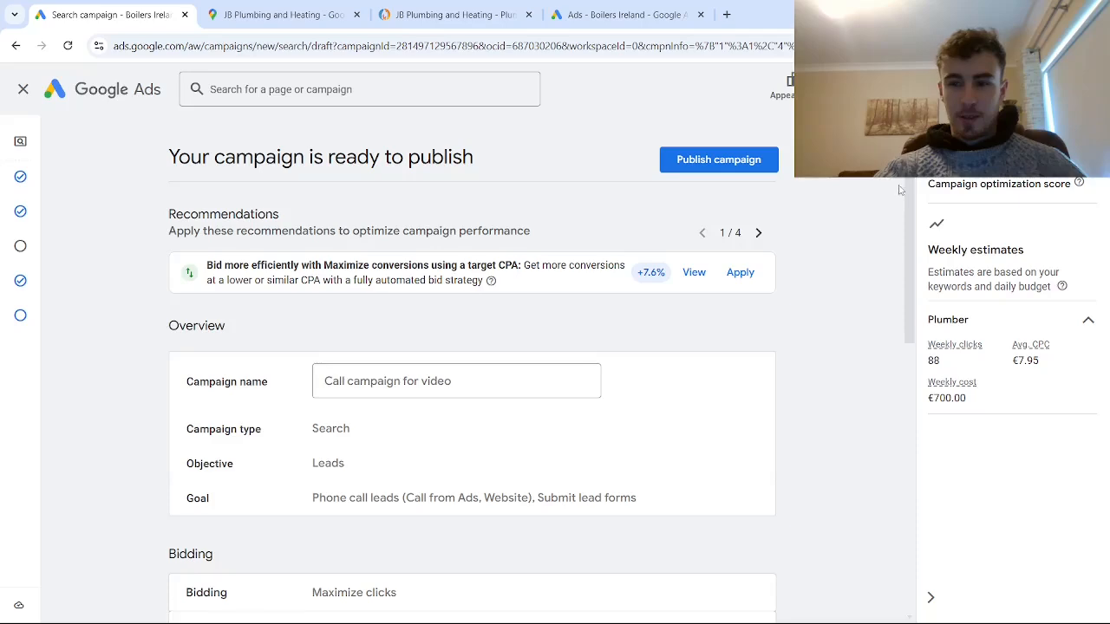
- Publish the reviewed call campaign and change its status to Paused
drag(908, 206, 861, 529)
scroll(886, 444, up, 10)
click(677, 162)
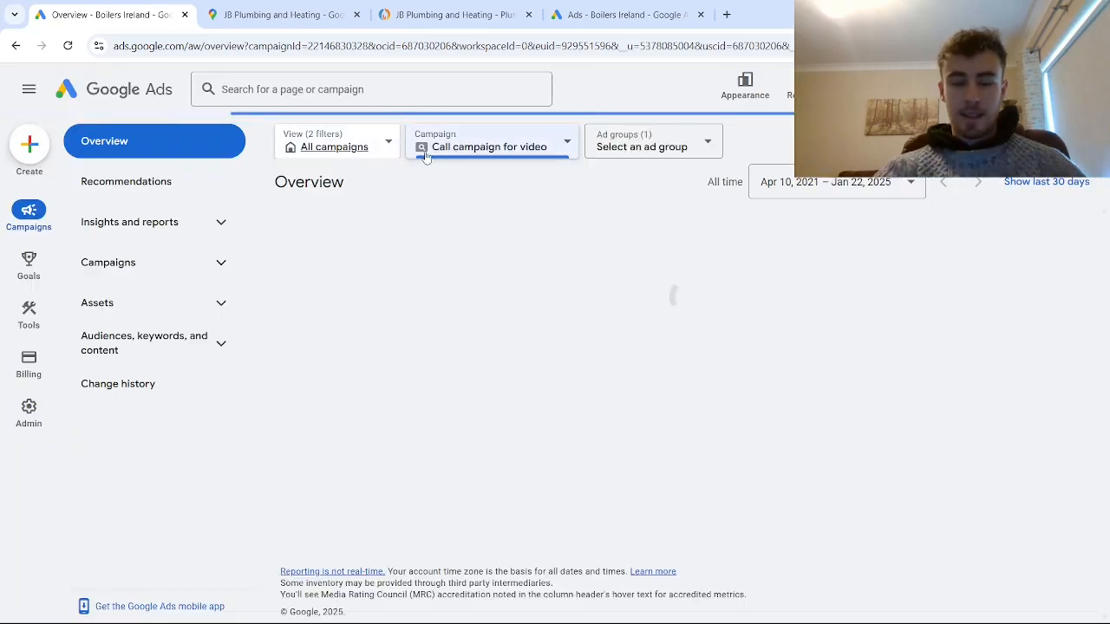
click(323, 177)
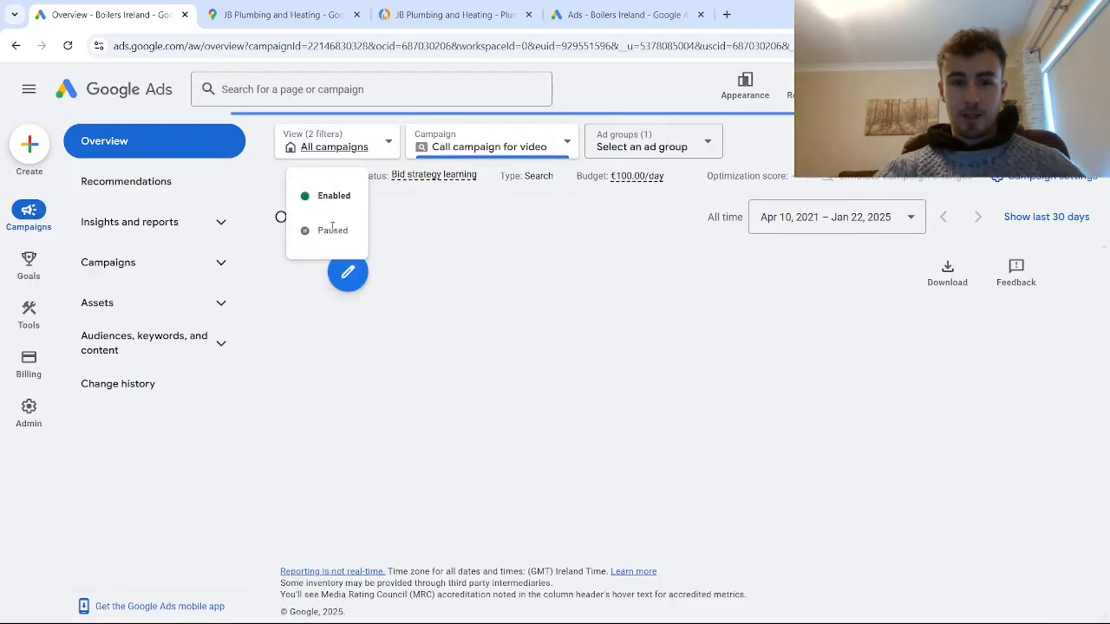
click(330, 229)
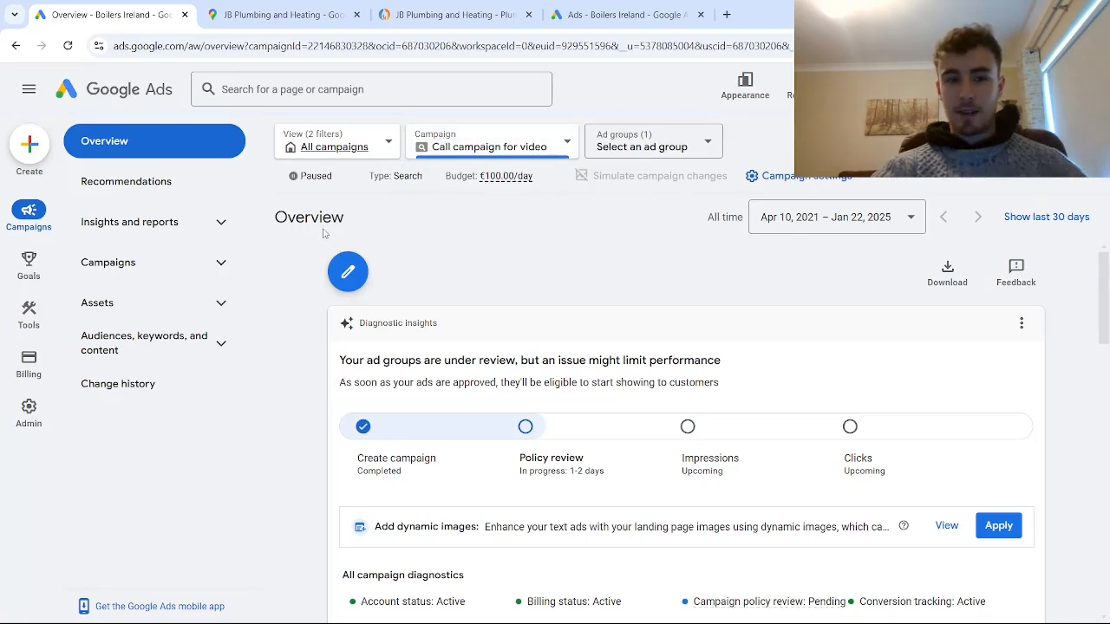
- Start a new phone call conversion action that tracks calls from ads using call extensions or call-only ads
mouse_move(28, 279)
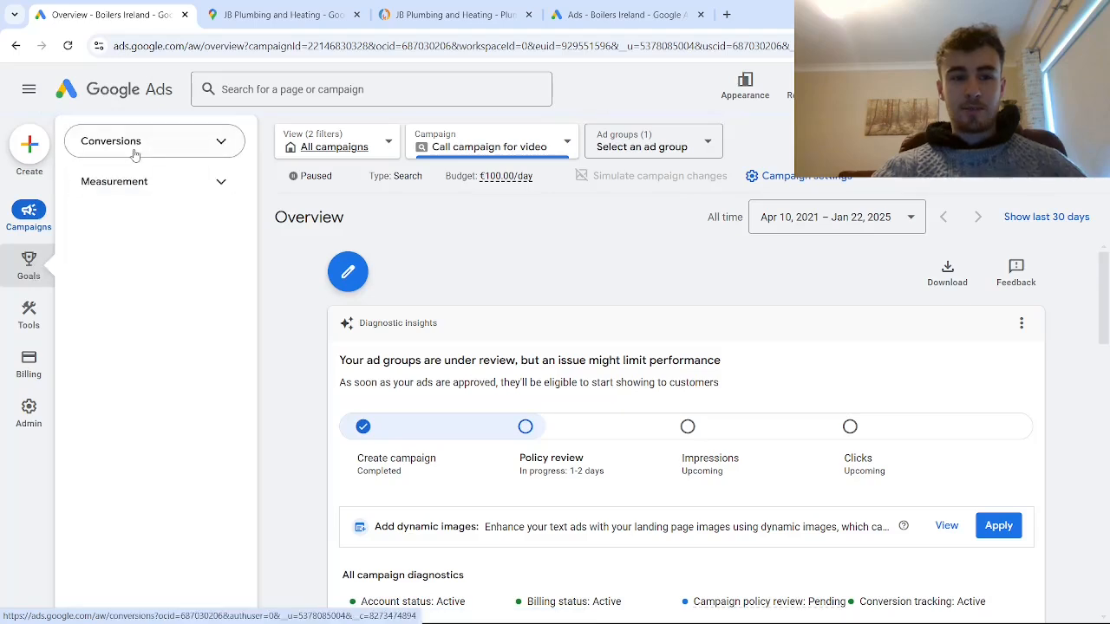
click(136, 144)
click(135, 188)
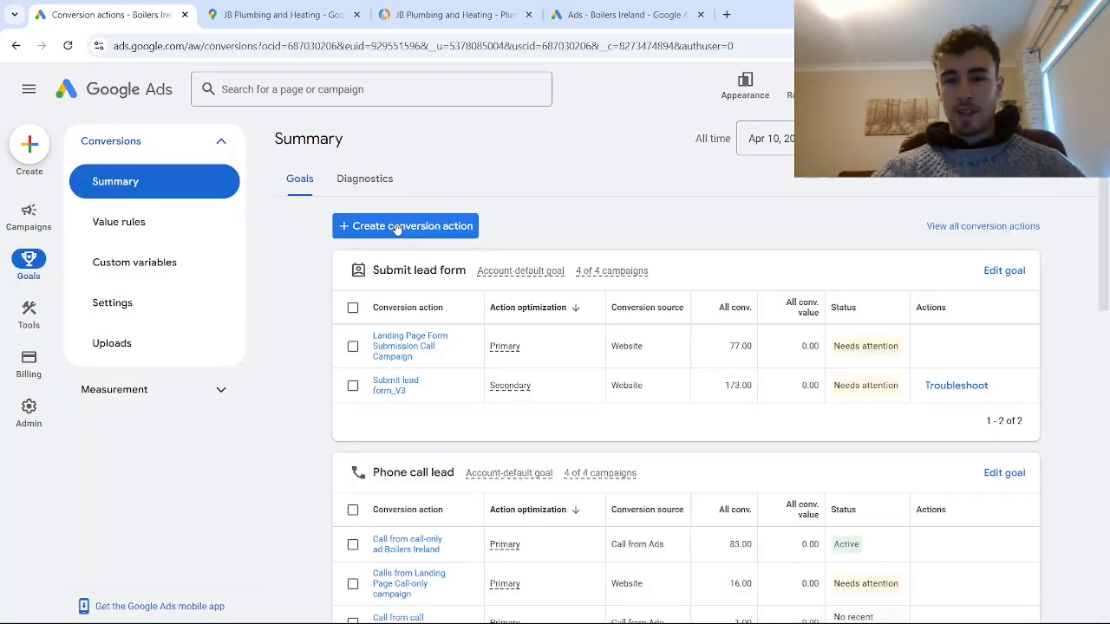
click(399, 228)
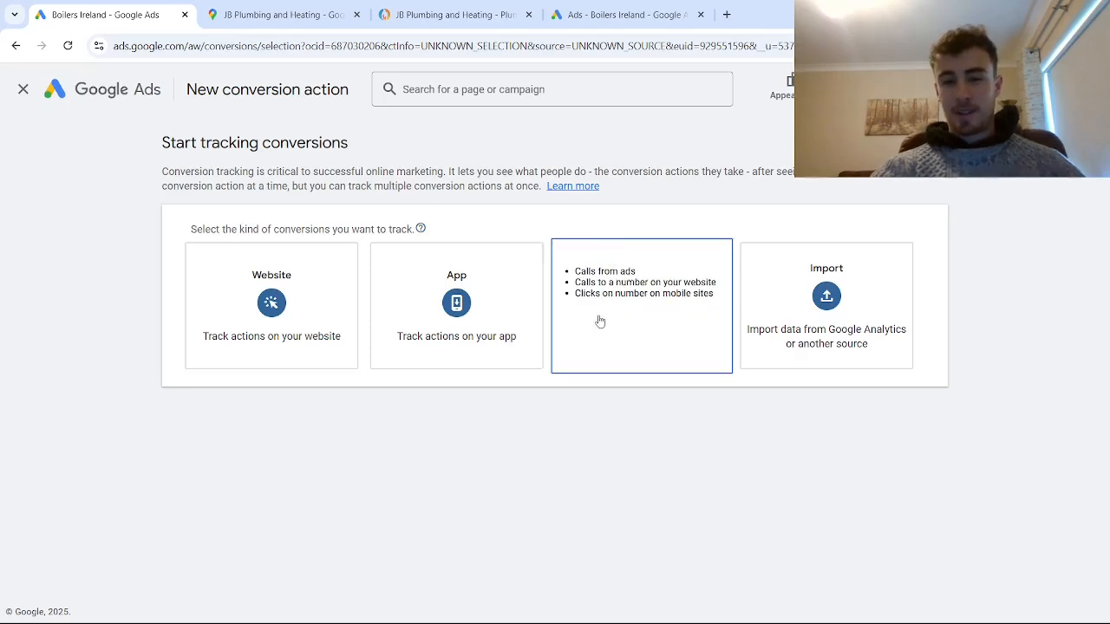
click(646, 361)
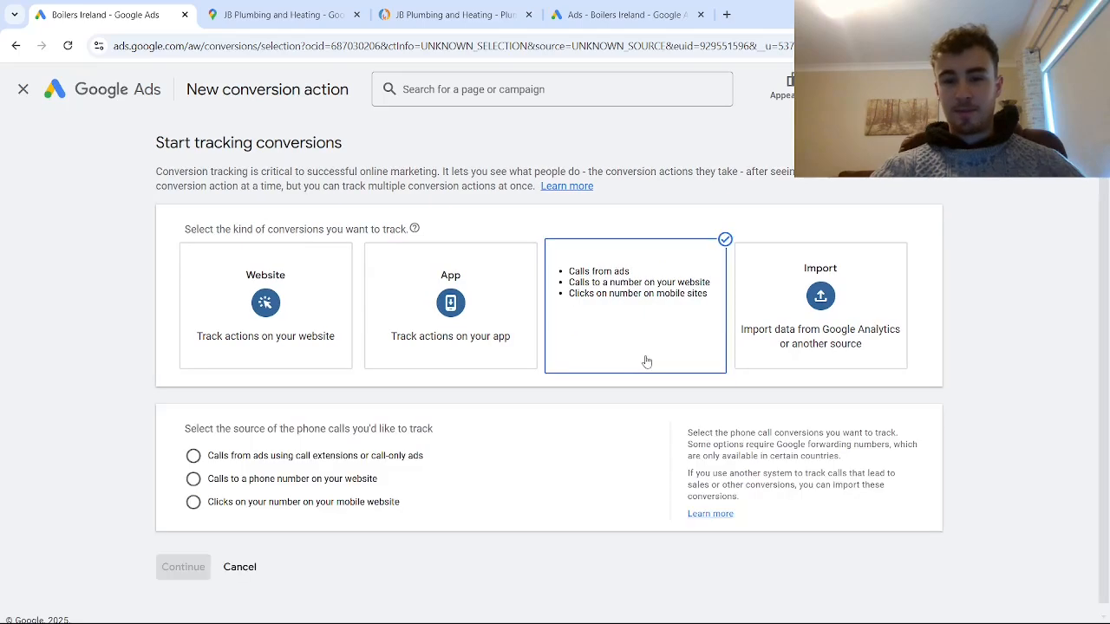
click(192, 456)
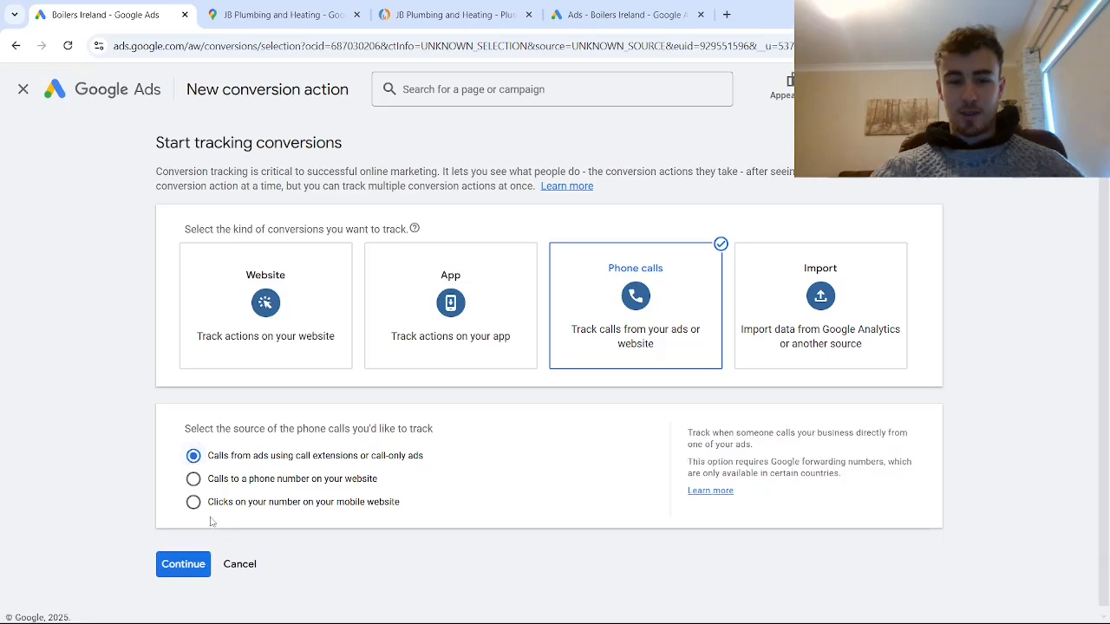
click(183, 565)
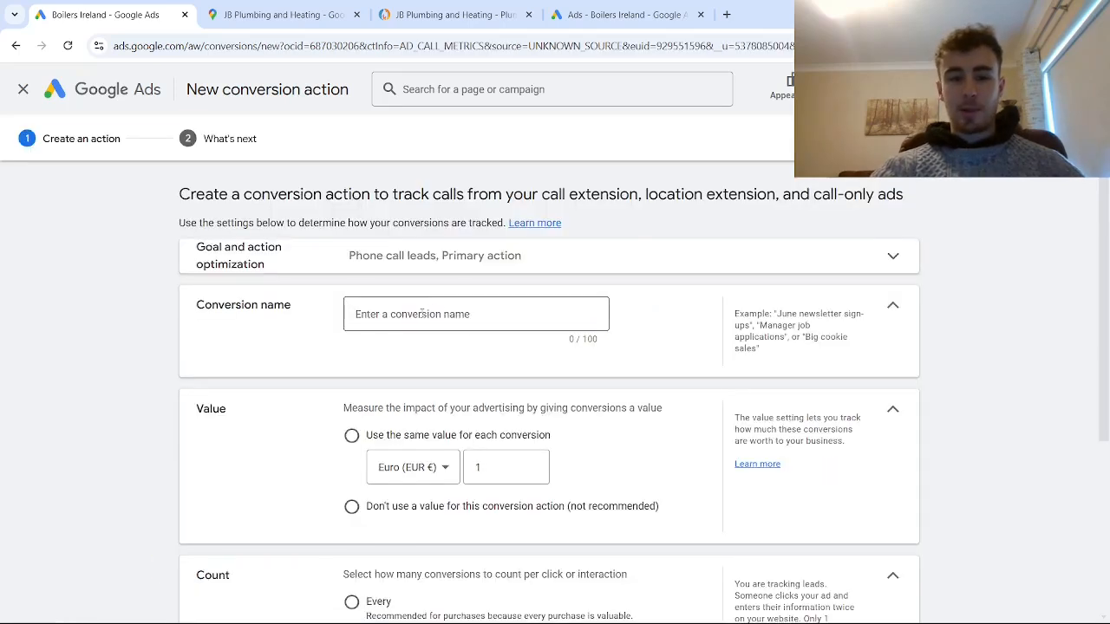
- Name the conversion action "Call from call-only ad (for video)" and choose not to use a value for it
click(420, 317)
text(Call)
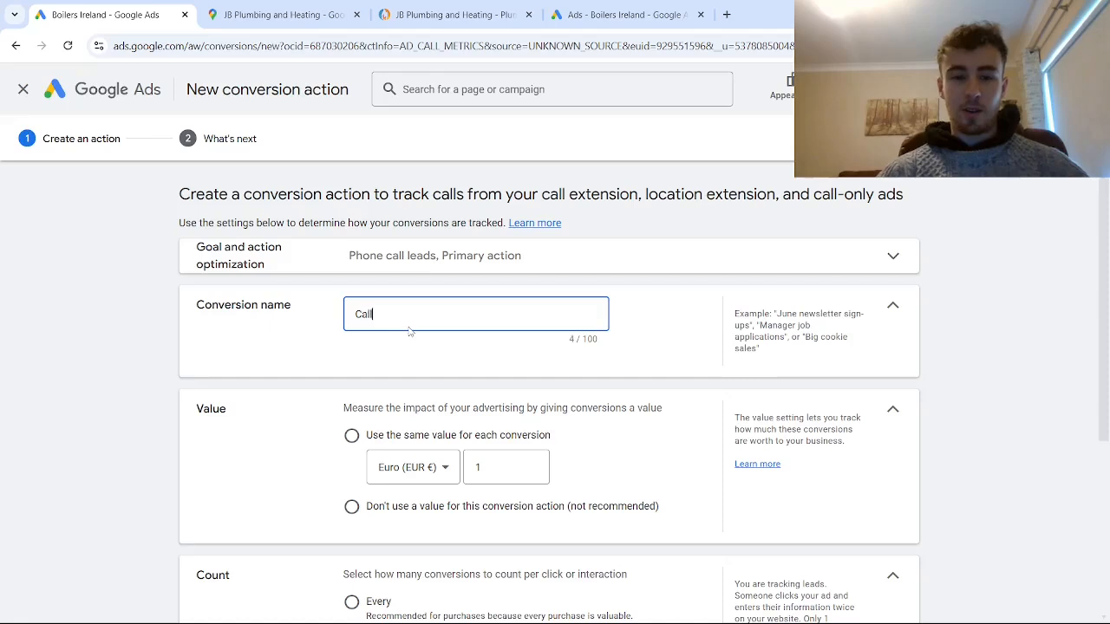
text( from call-o)
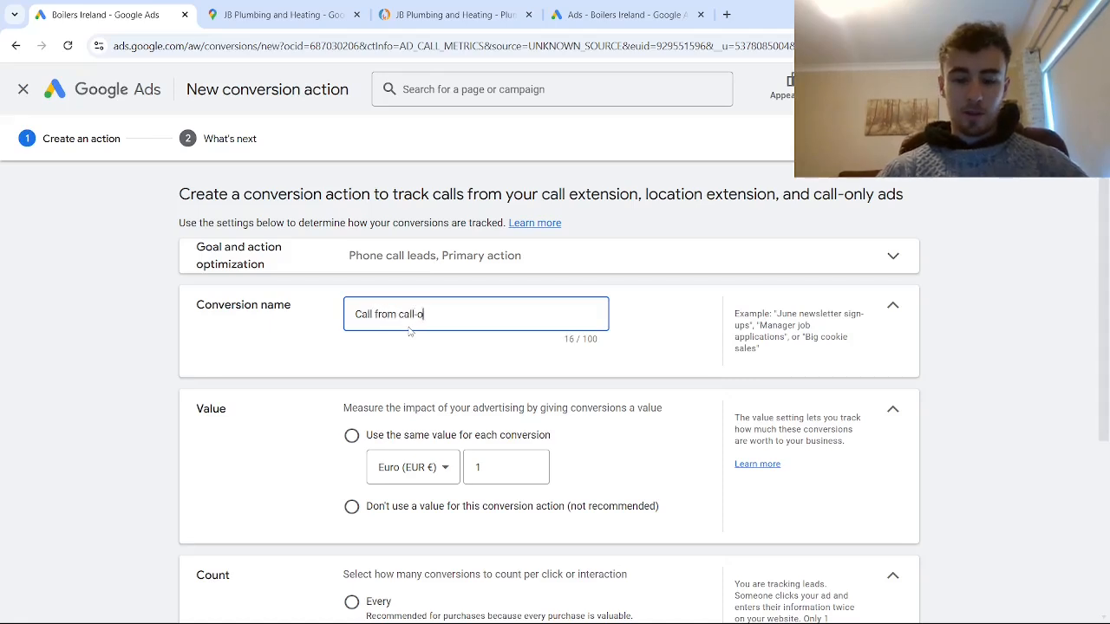
text(nly ad)
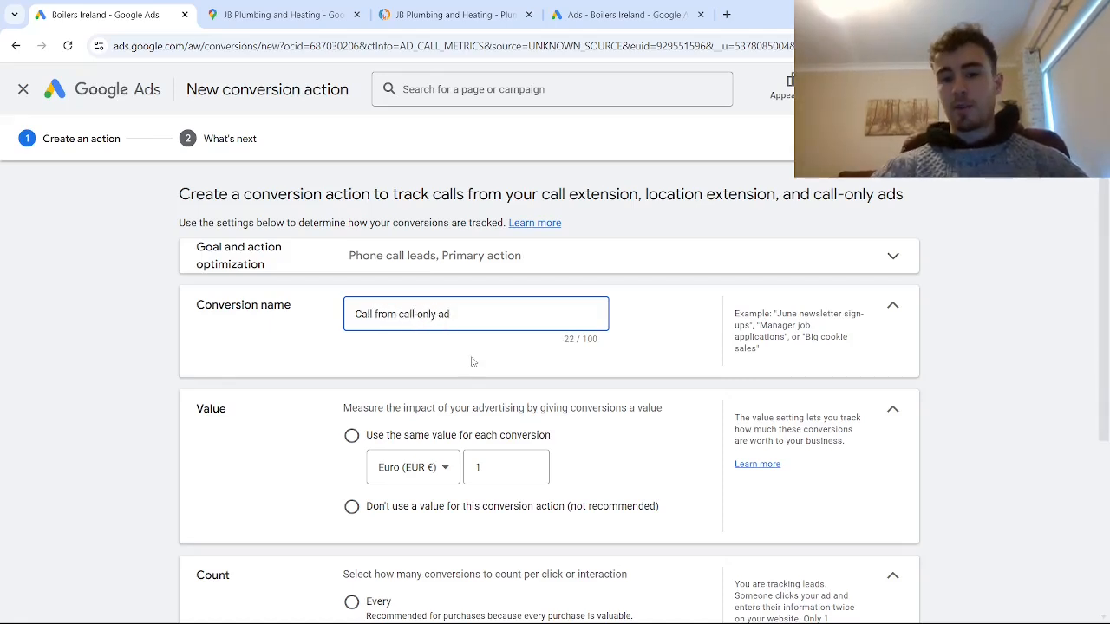
text( (for v)
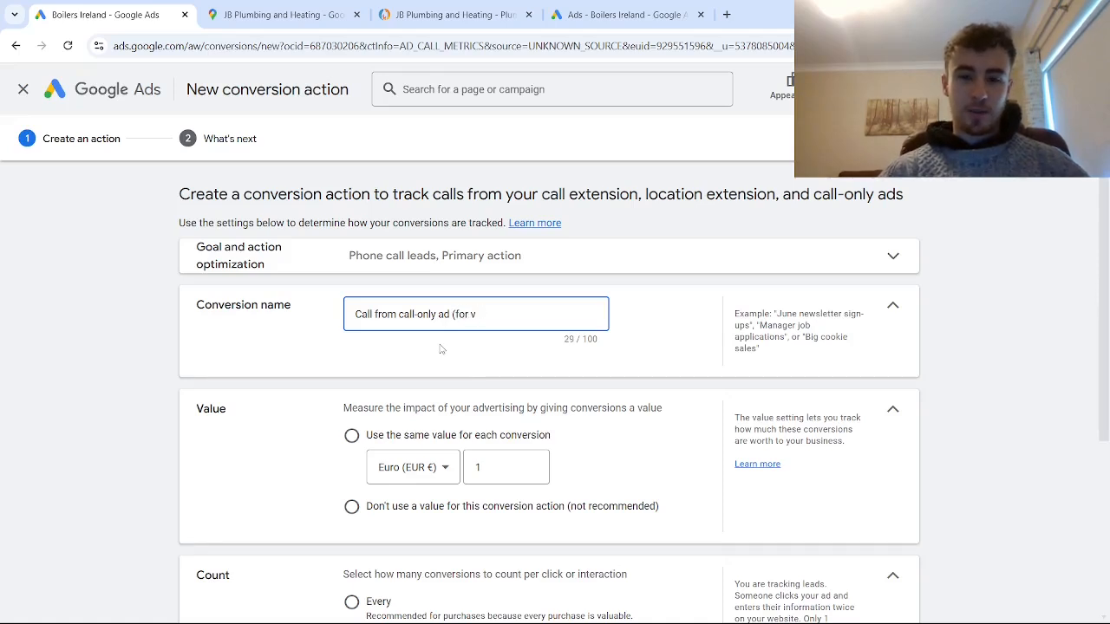
text(ideo)
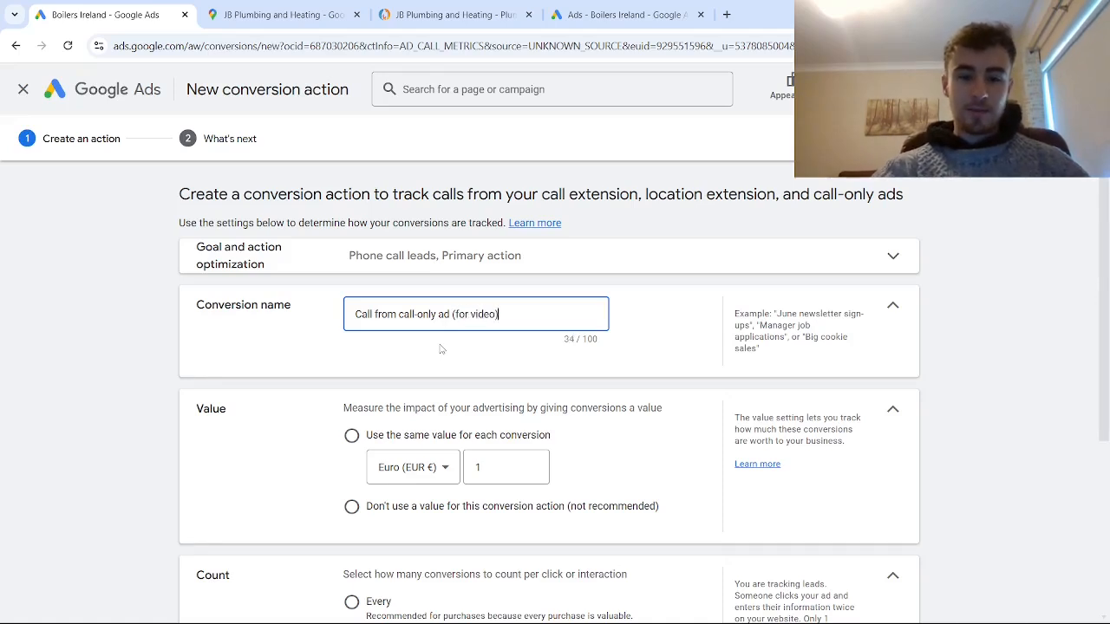
scroll(351, 503, down, 1)
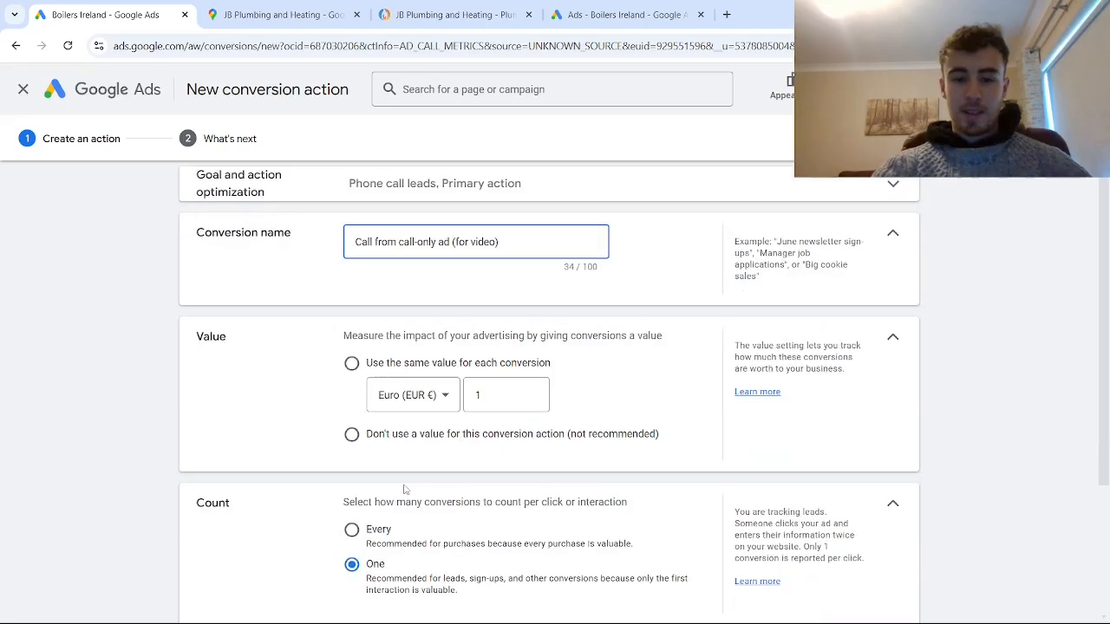
click(352, 433)
- Set the minimum call length to 1 second and finish creating the conversion action
scroll(381, 437, down, 2)
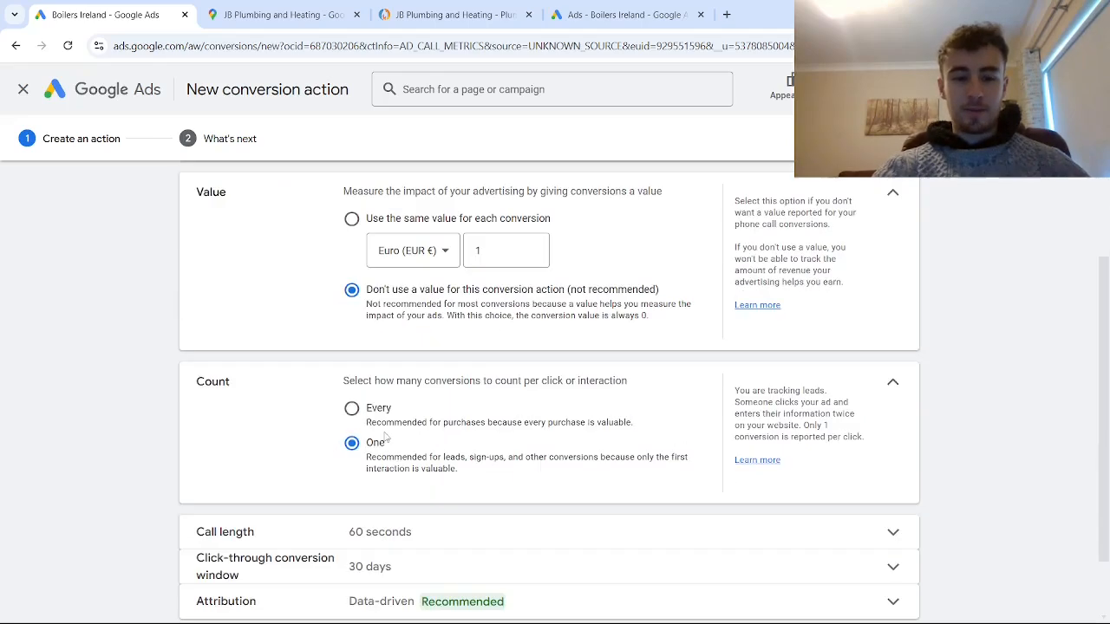
scroll(378, 452, down, 1)
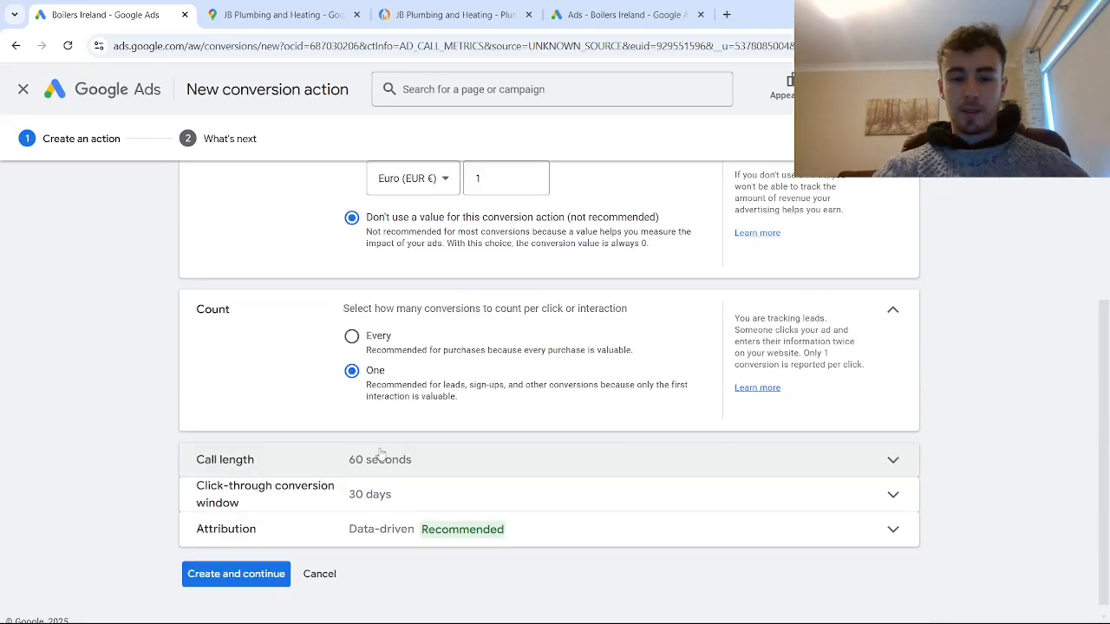
click(381, 459)
scroll(278, 472, down, 1)
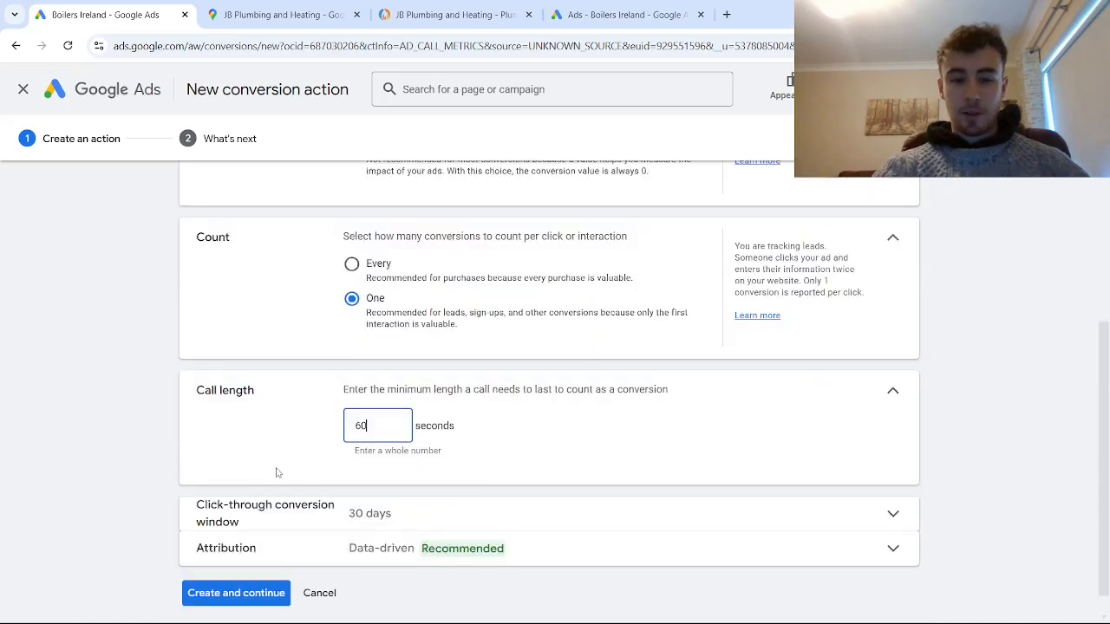
key(BackSpace)
key(BackSpace)
text(1)
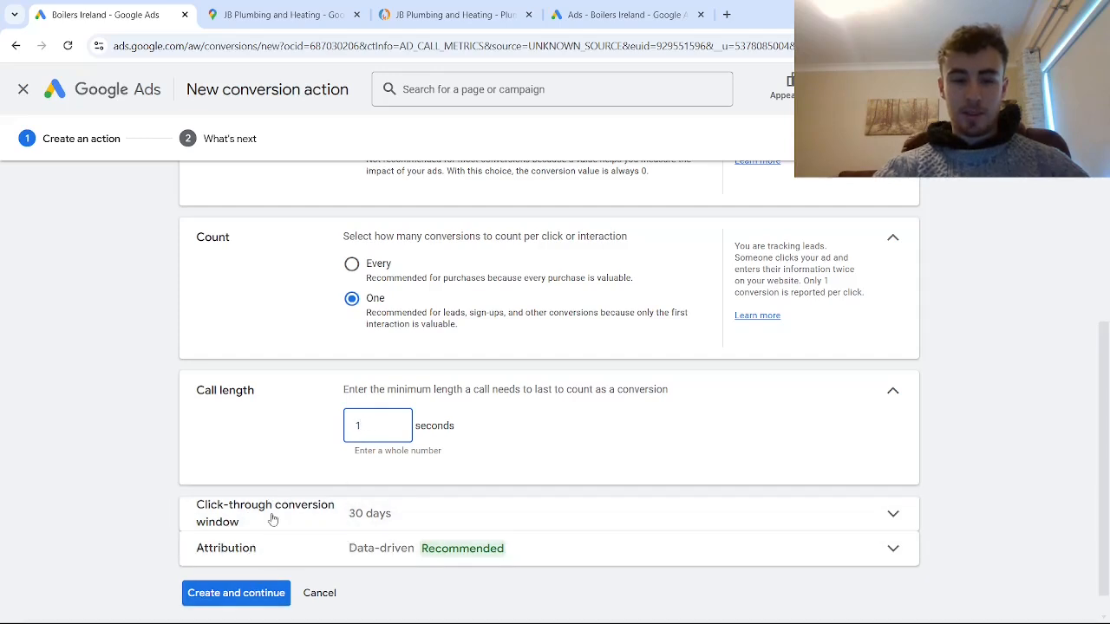
click(235, 595)
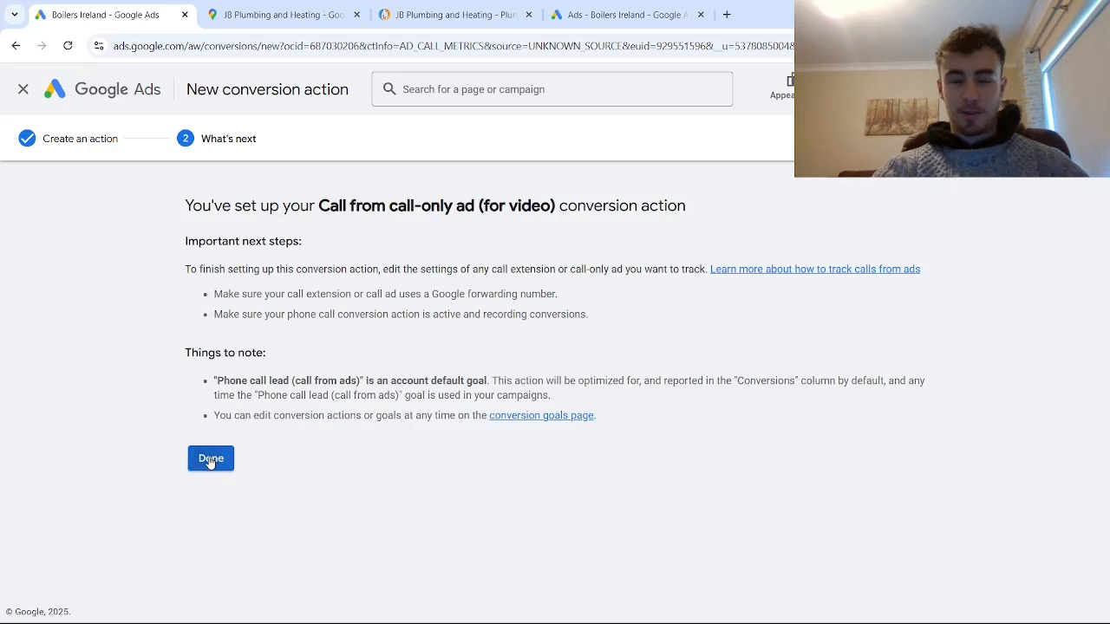
click(210, 459)
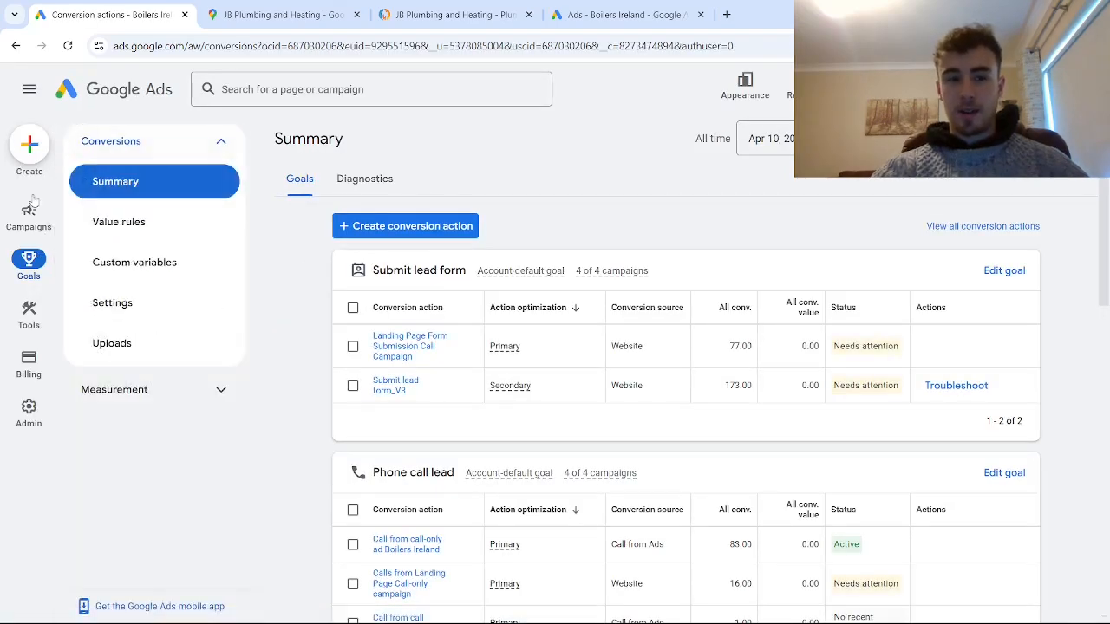
- Open the Plumber ad group's call ad in the Call campaign for video for editing
mouse_move(29, 208)
click(141, 143)
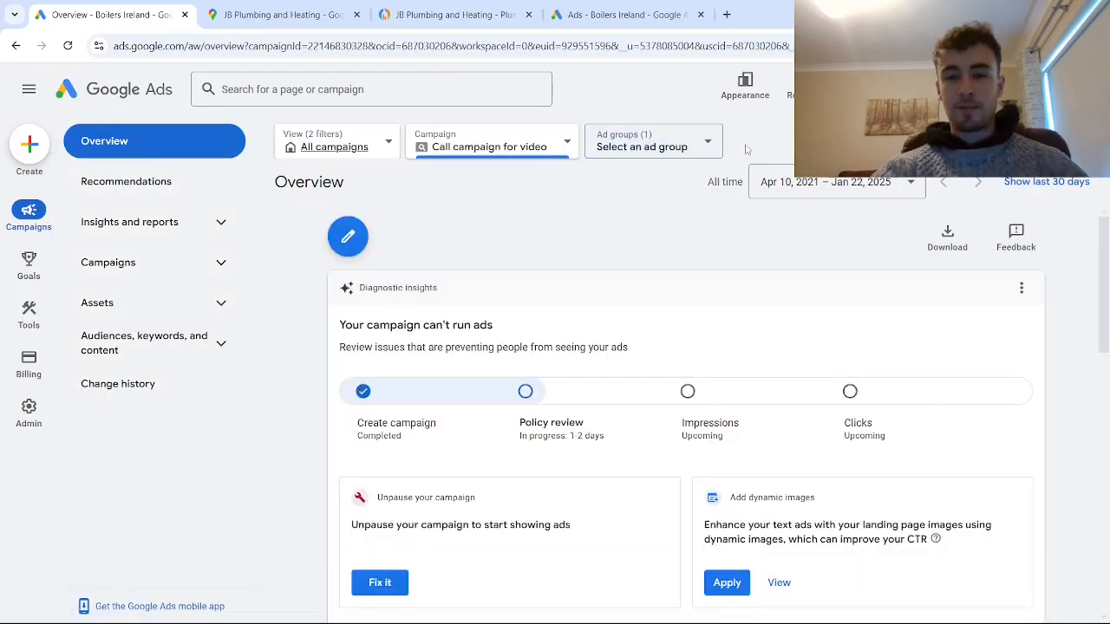
click(186, 338)
click(173, 269)
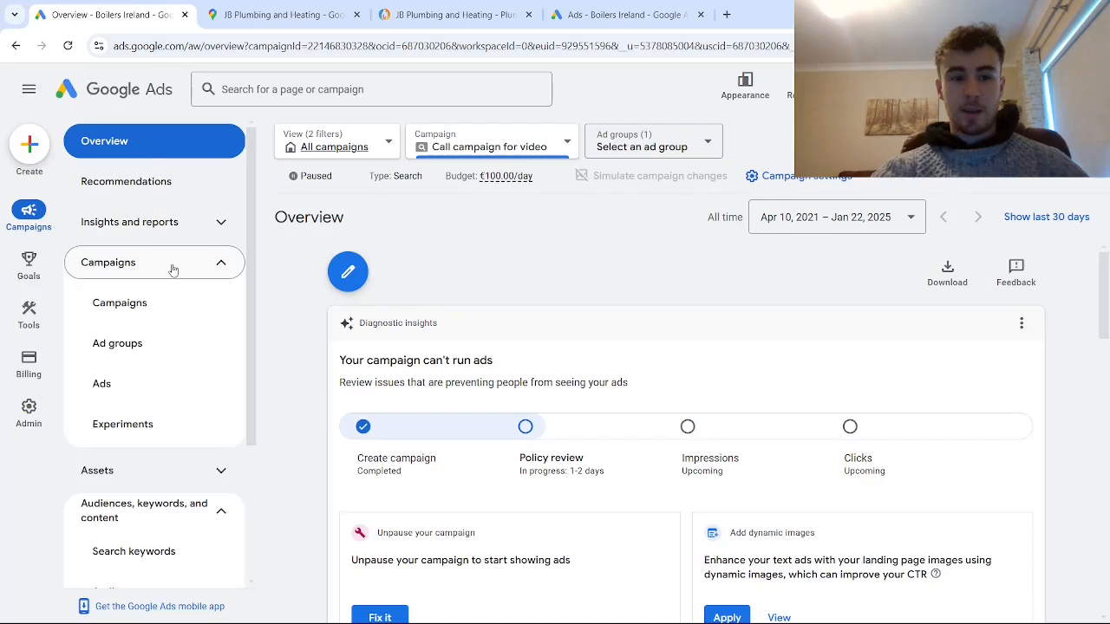
click(153, 383)
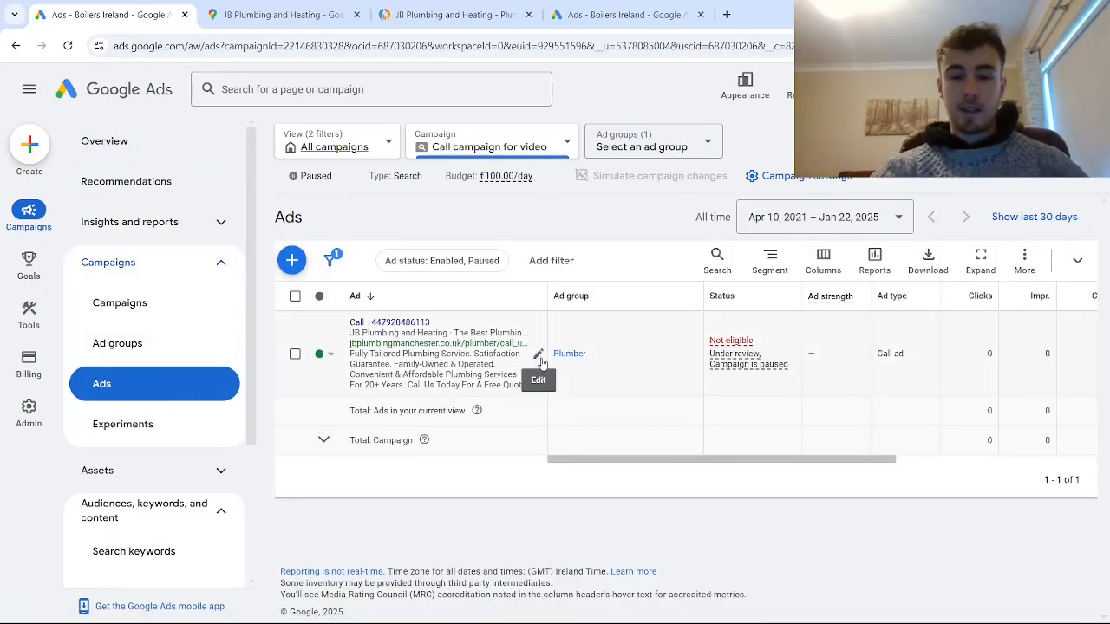
click(539, 358)
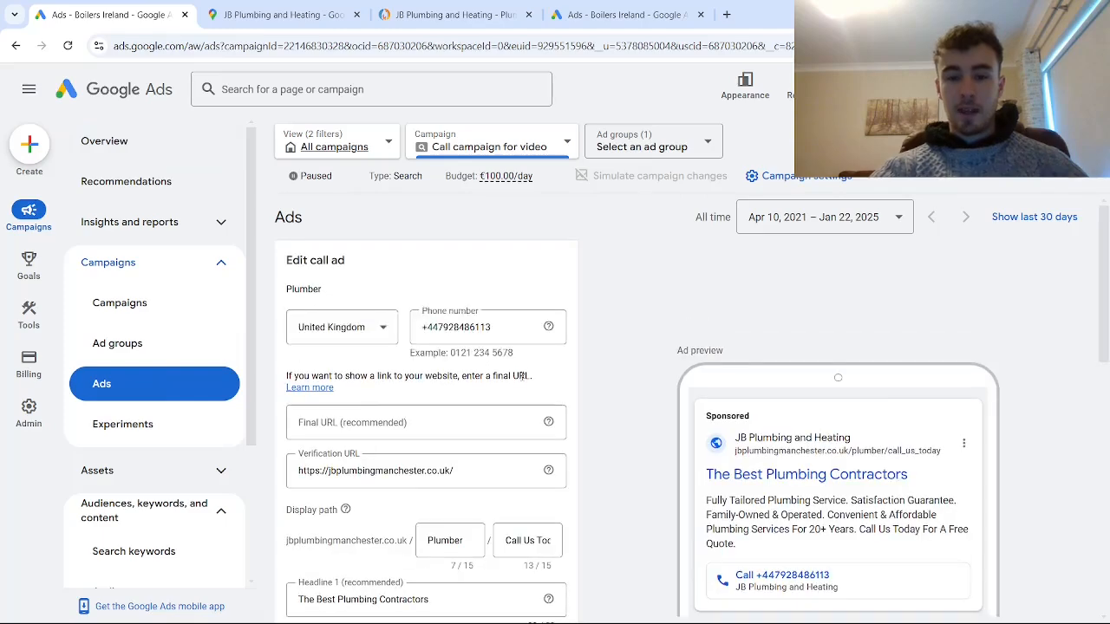
- Set the call ad's conversion action to "Call from call-only ad (for video)" and save the new version
scroll(515, 382, down, 8)
scroll(421, 310, up, 2)
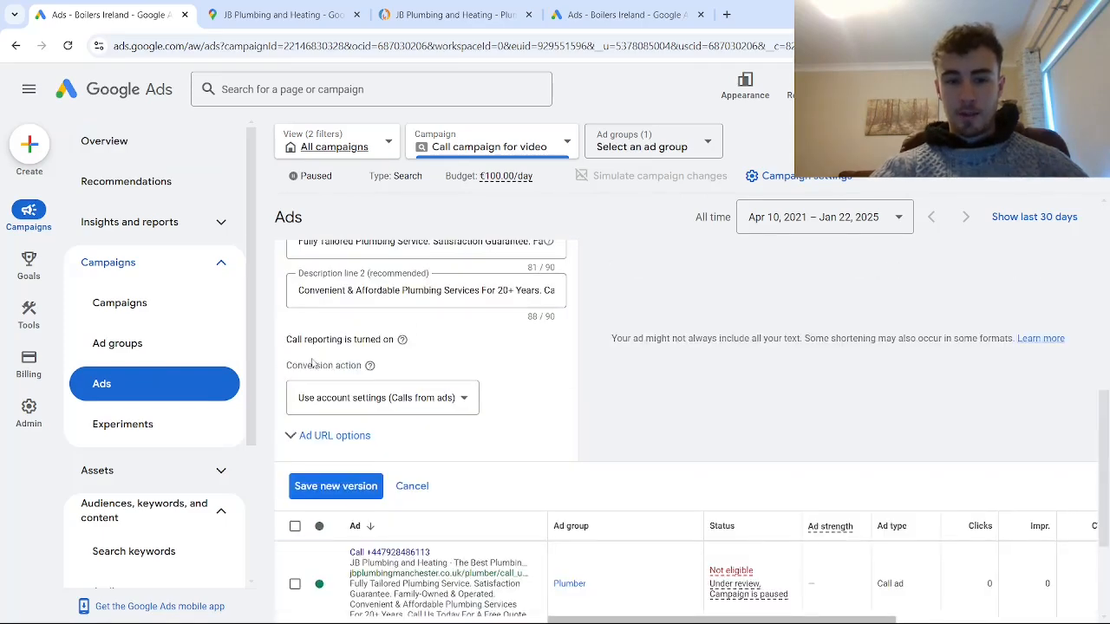
click(381, 399)
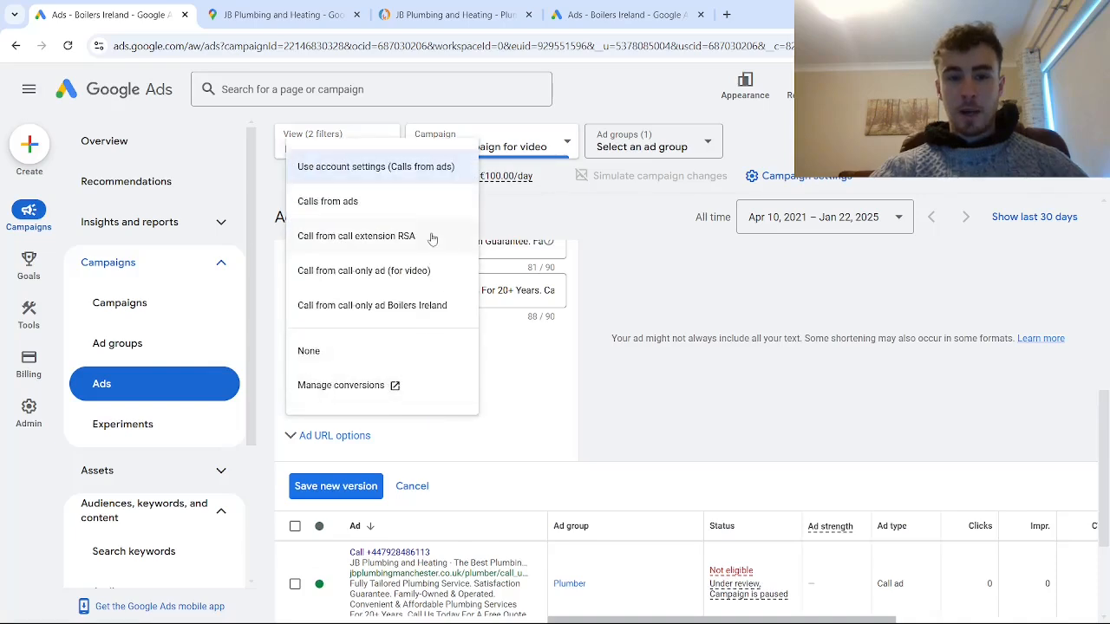
click(406, 272)
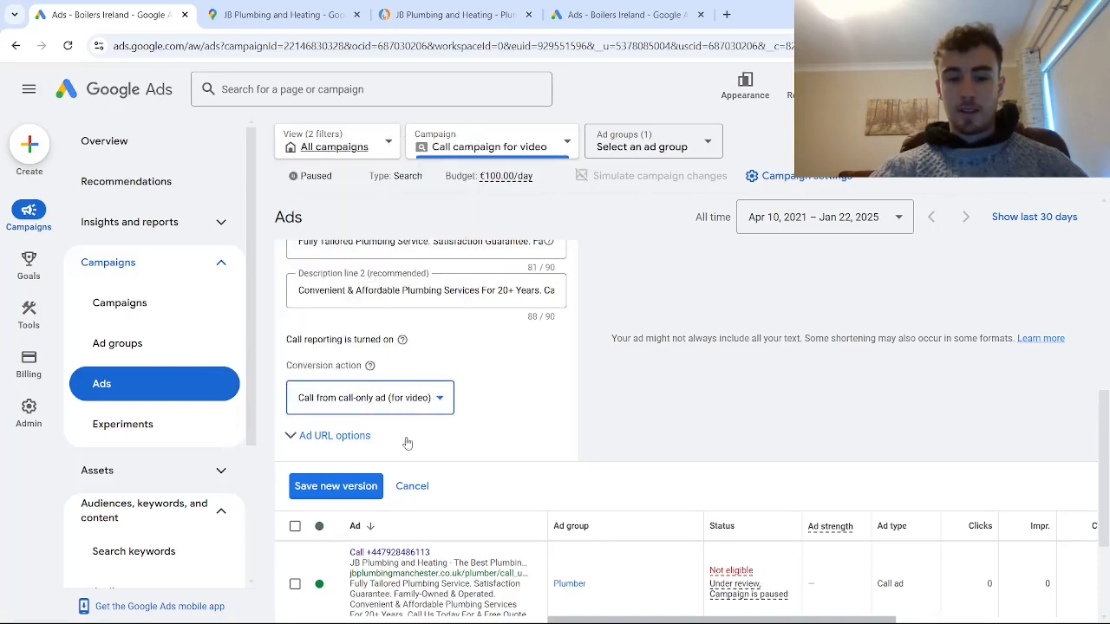
click(327, 487)
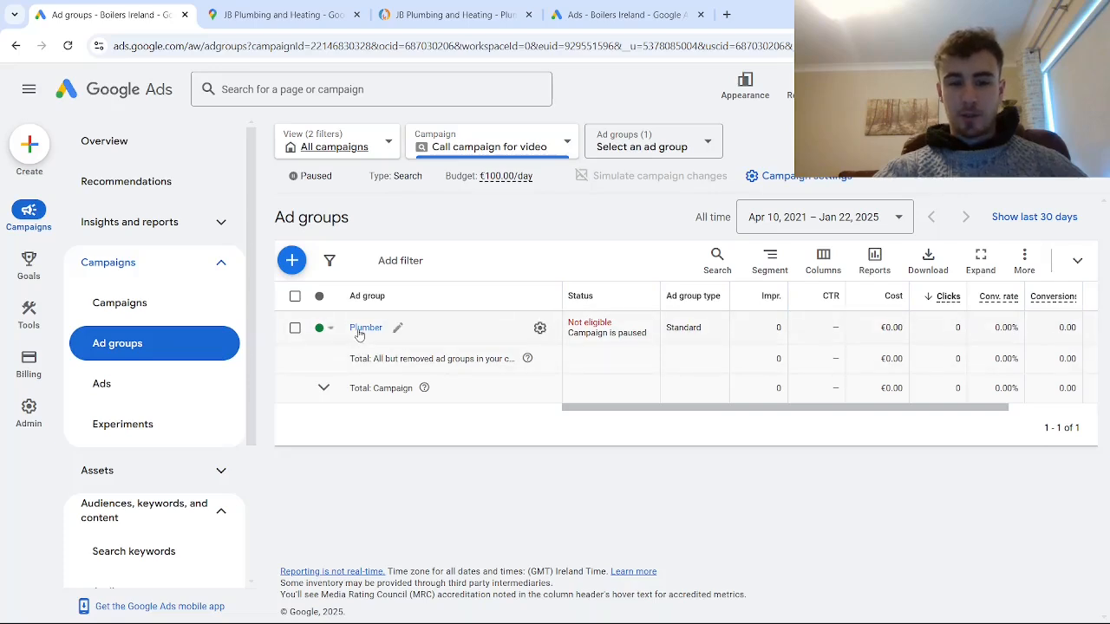
- Copy the call ad in the Plumber ad group of the Call campaign for video
click(364, 327)
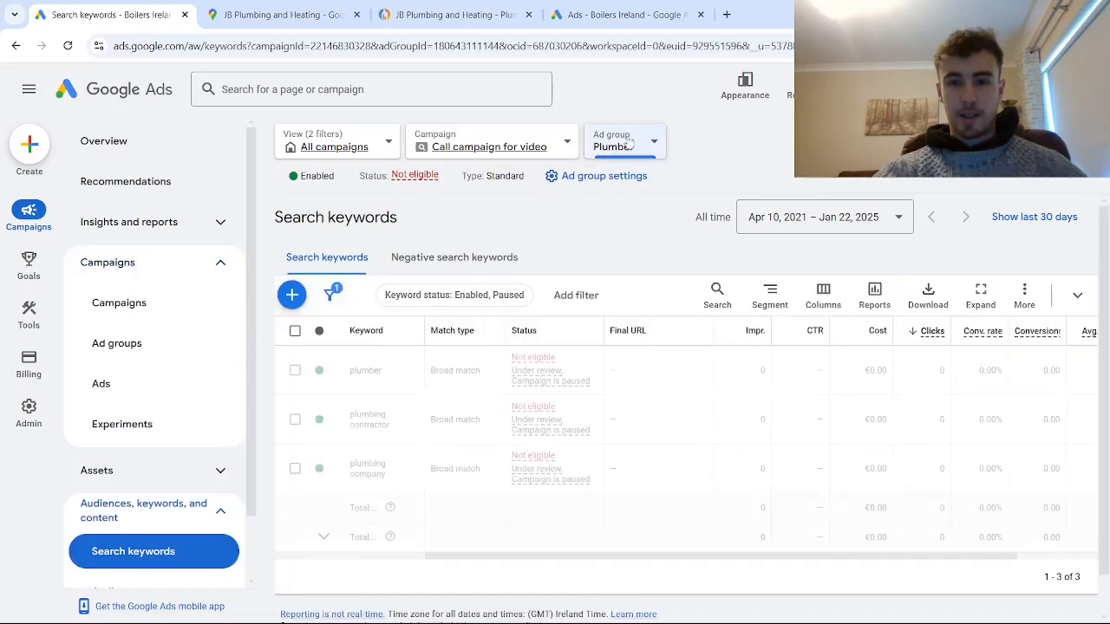
click(159, 398)
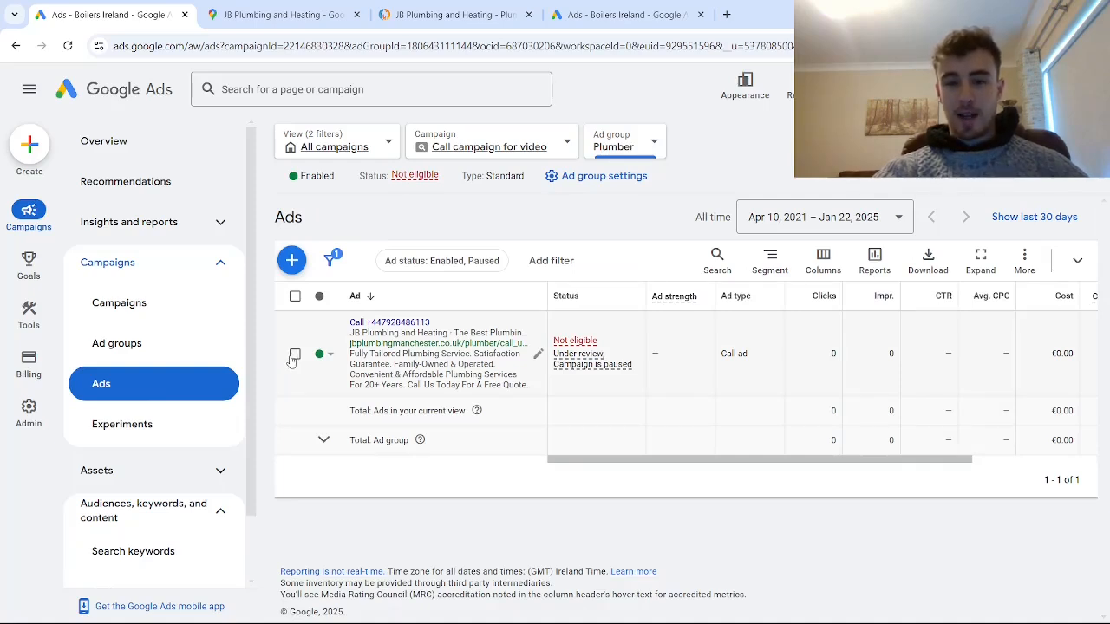
click(294, 355)
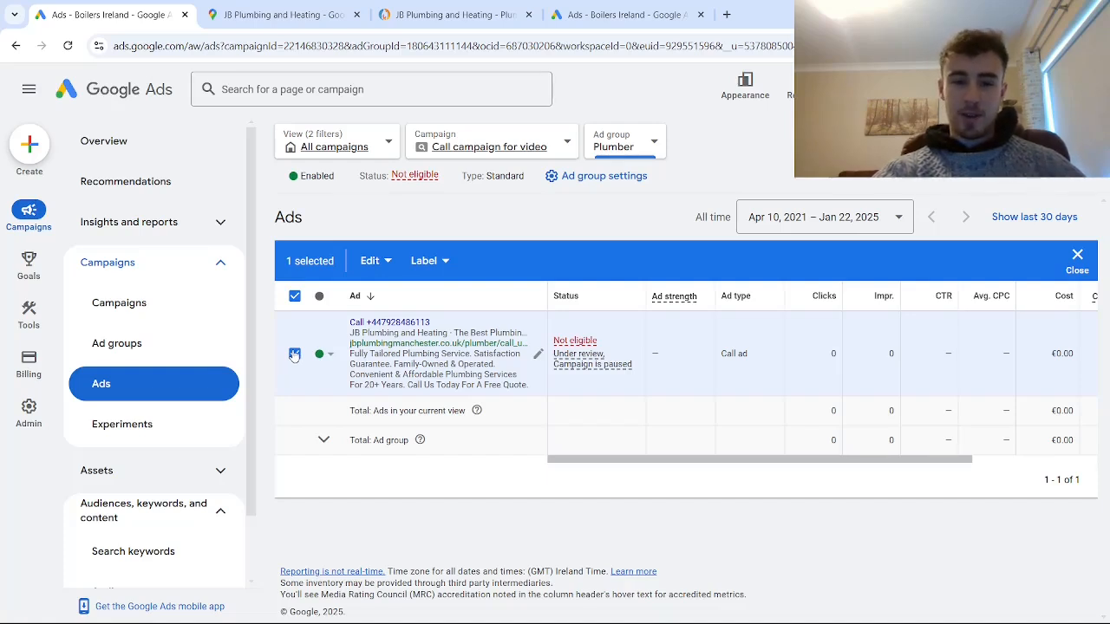
click(294, 355)
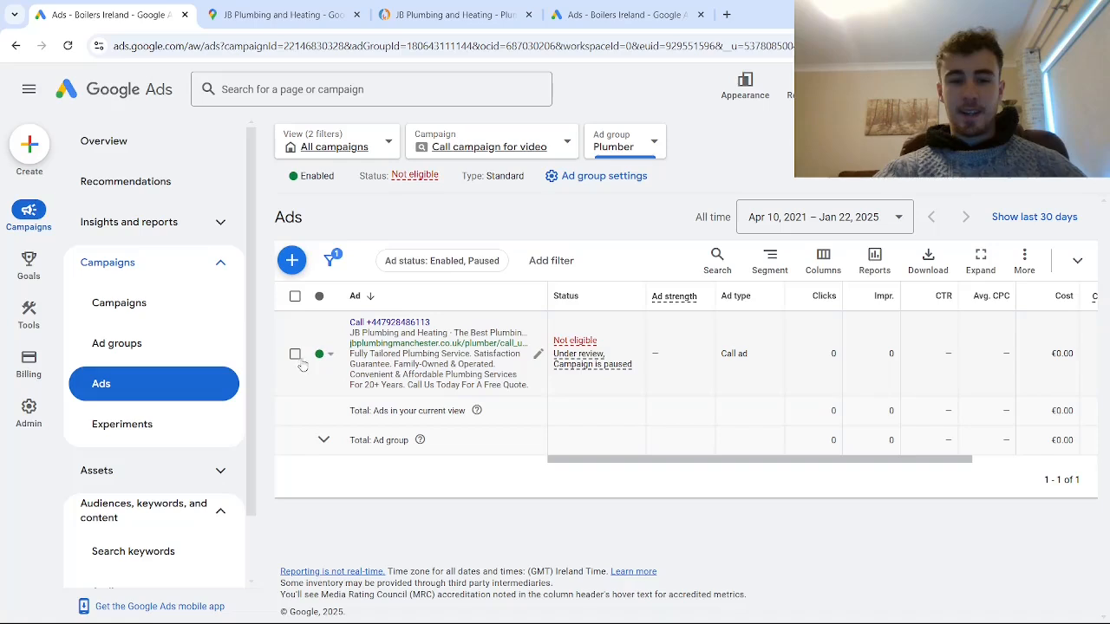
click(295, 355)
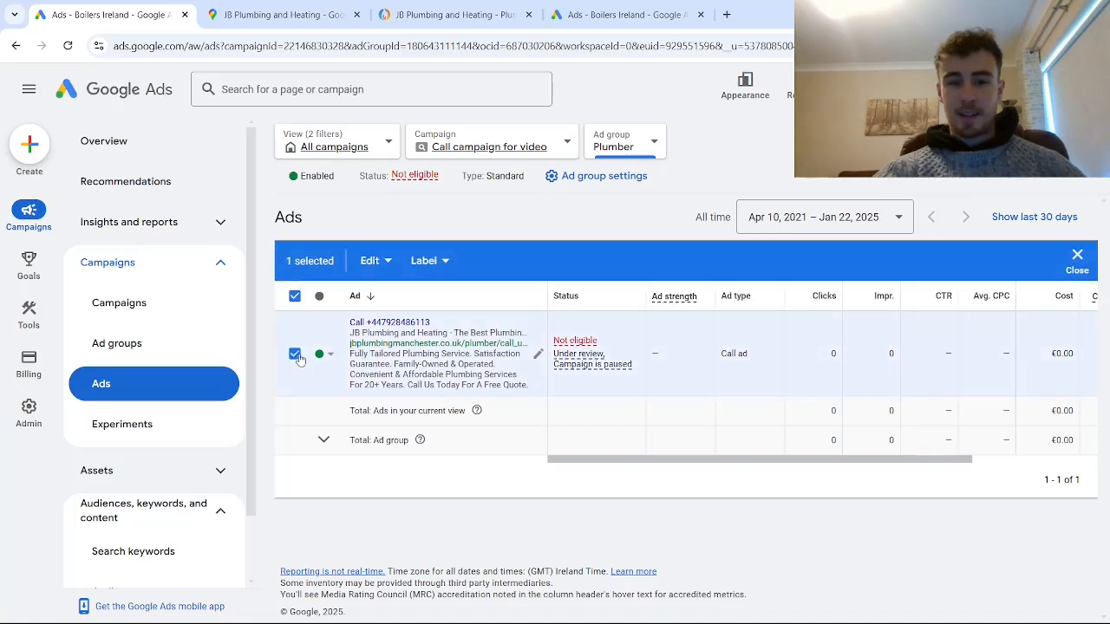
click(371, 260)
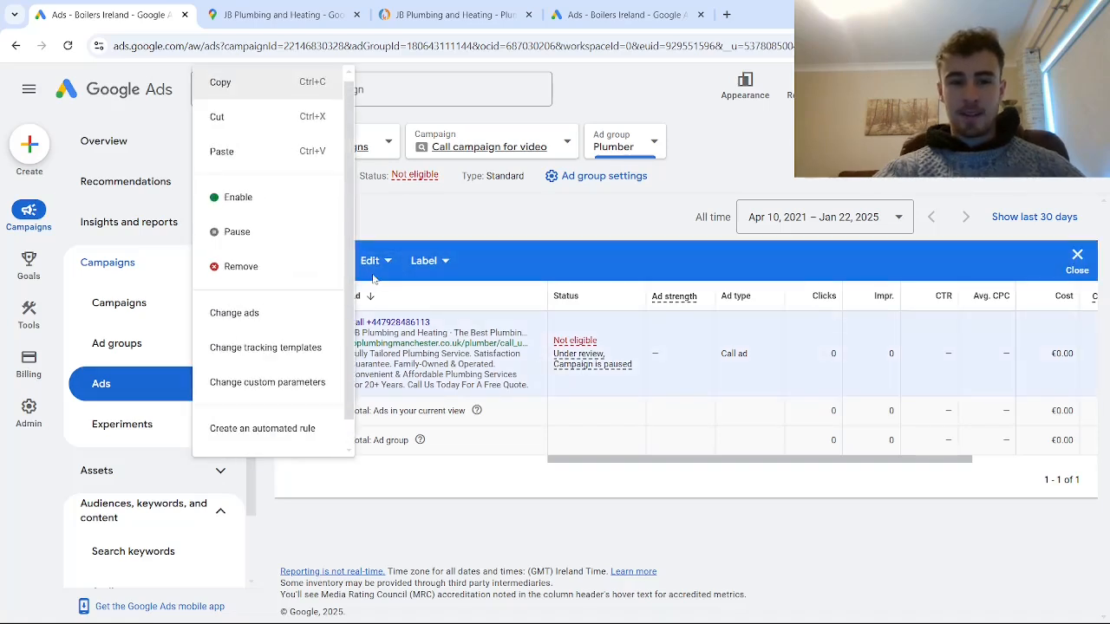
click(263, 90)
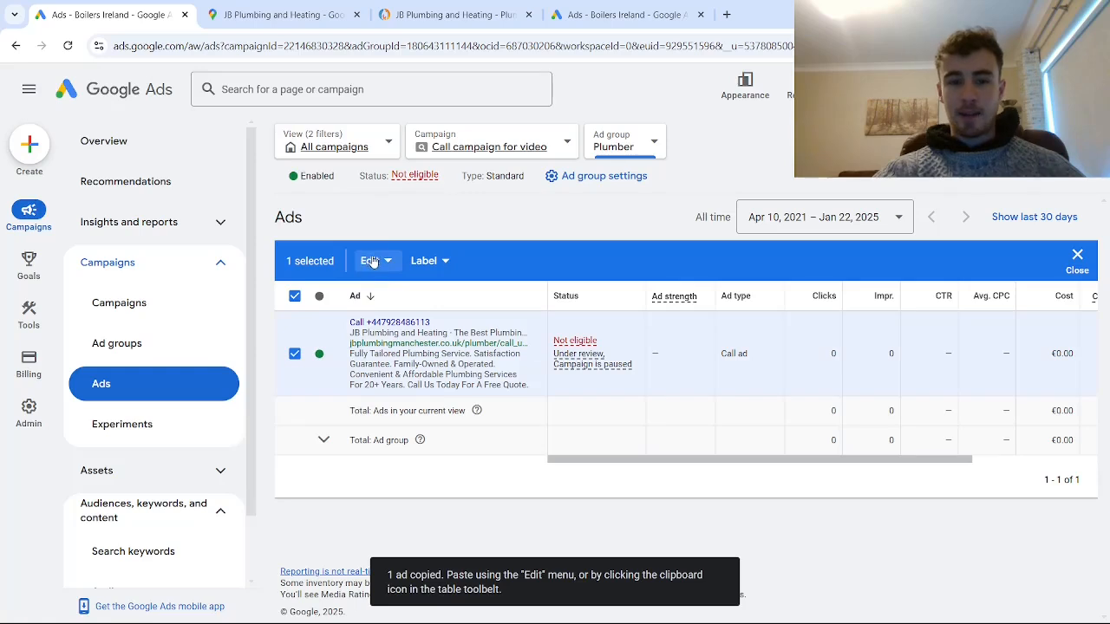
- Paste the copied call ad into the Plumber ad group of the Call campaign for video
click(371, 260)
click(247, 149)
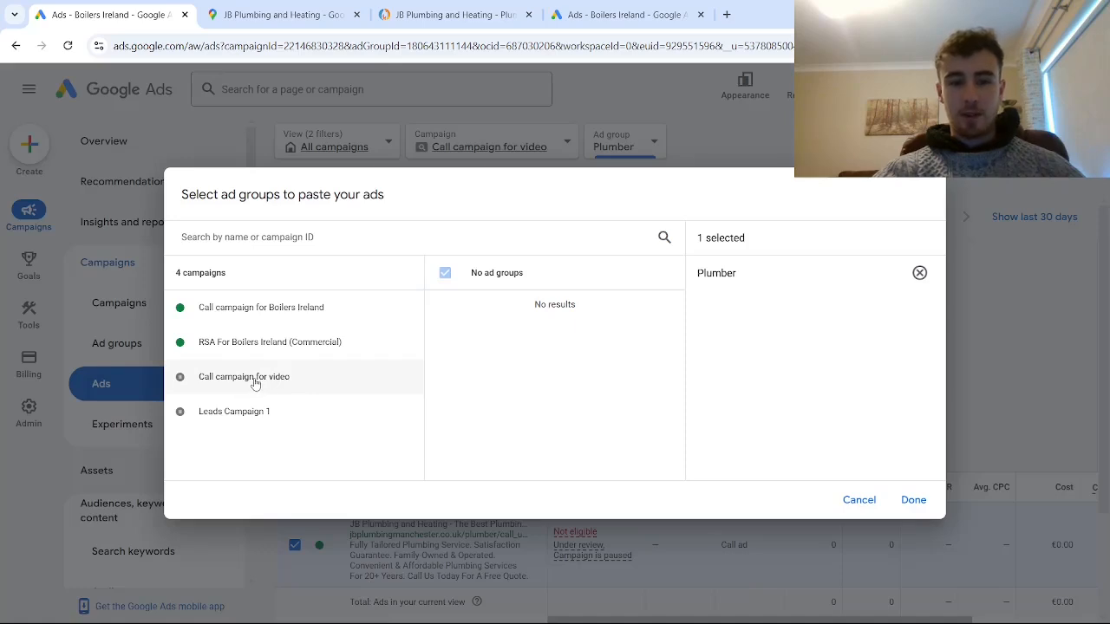
click(255, 384)
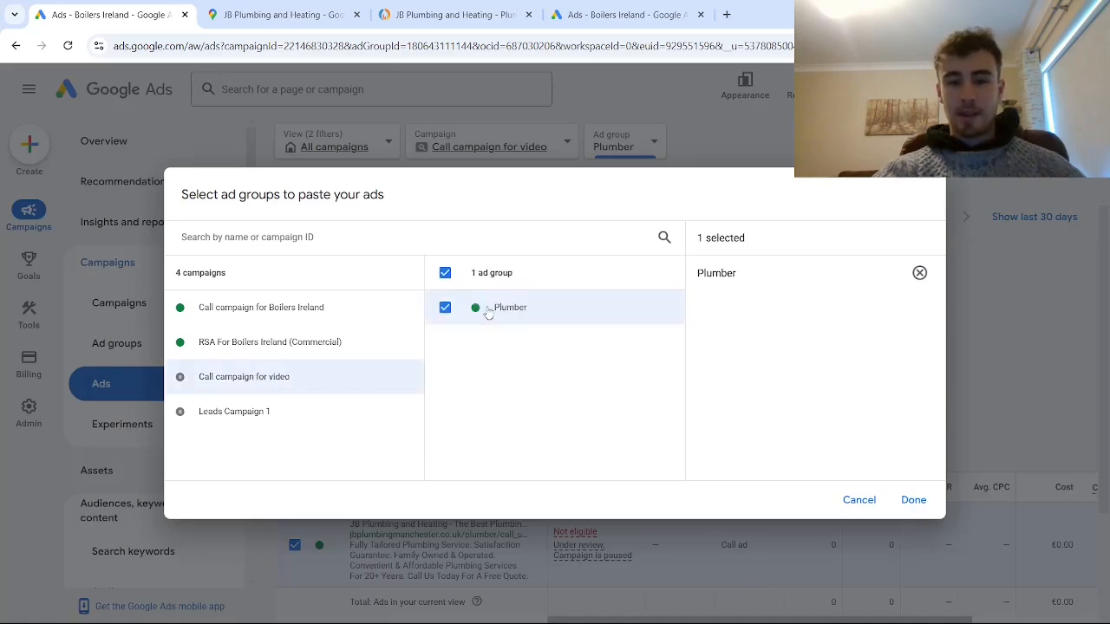
click(913, 499)
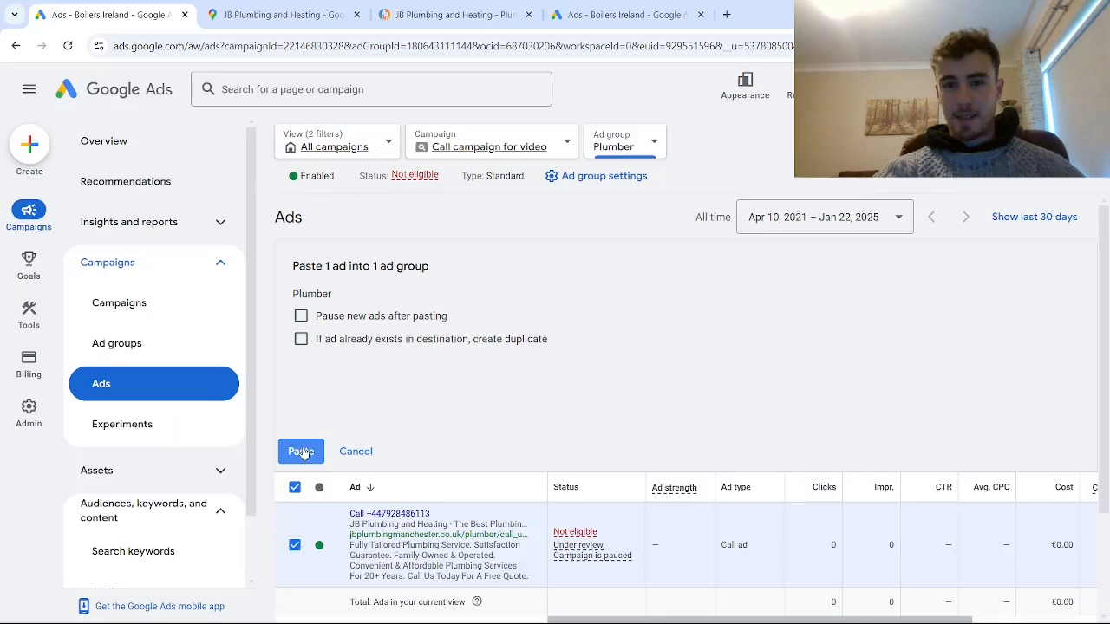
click(301, 452)
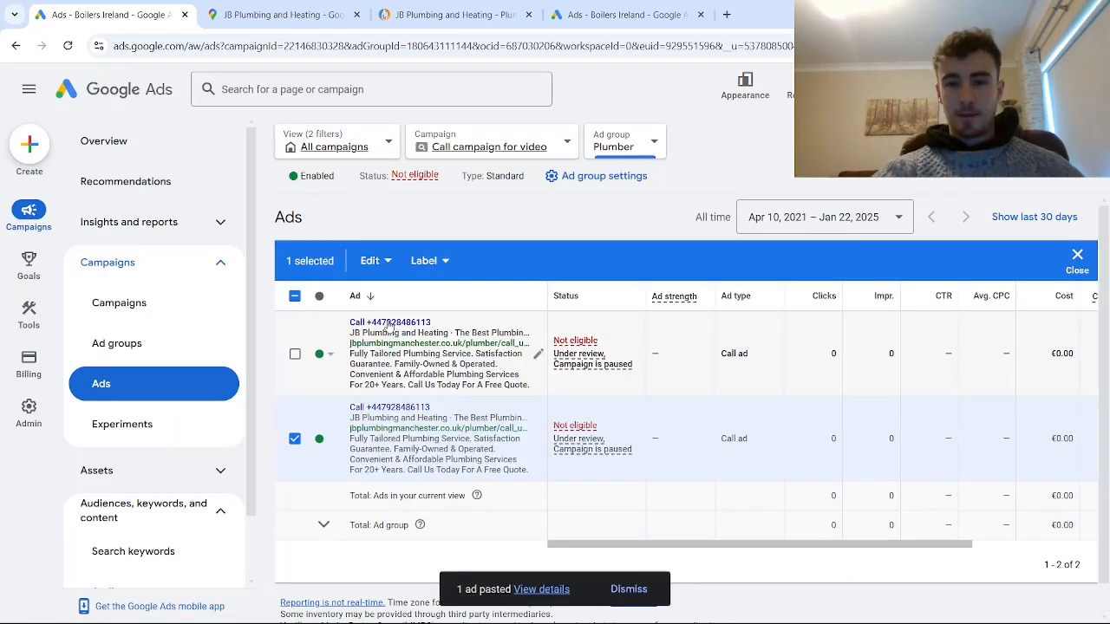
- Copy the selected call ad again and paste it into the same Plumber ad group as a third ad
click(369, 267)
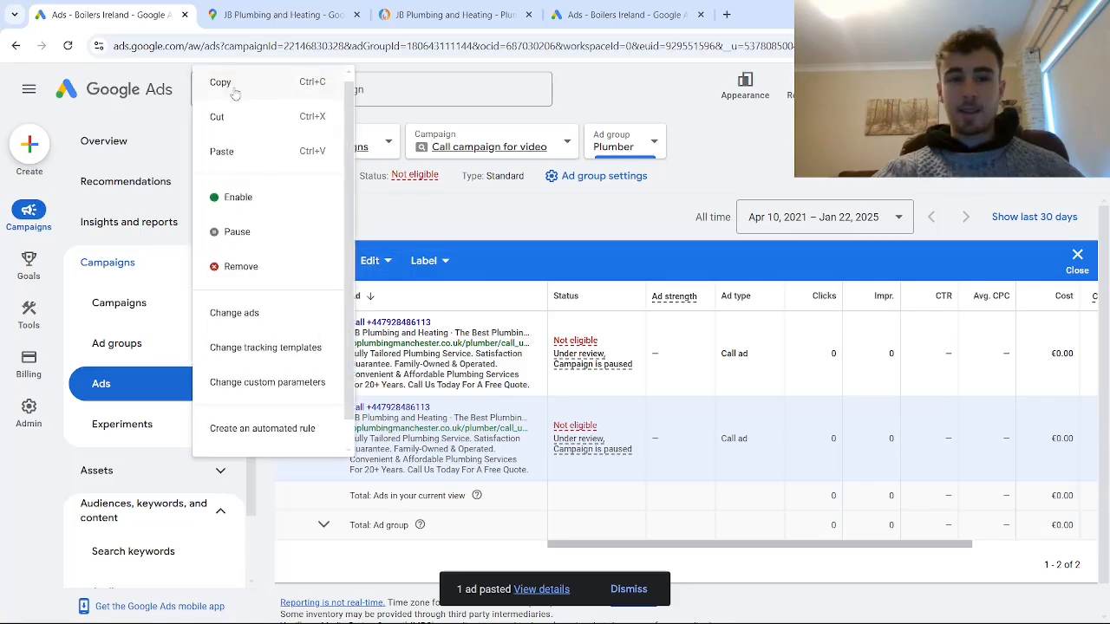
click(227, 156)
click(371, 262)
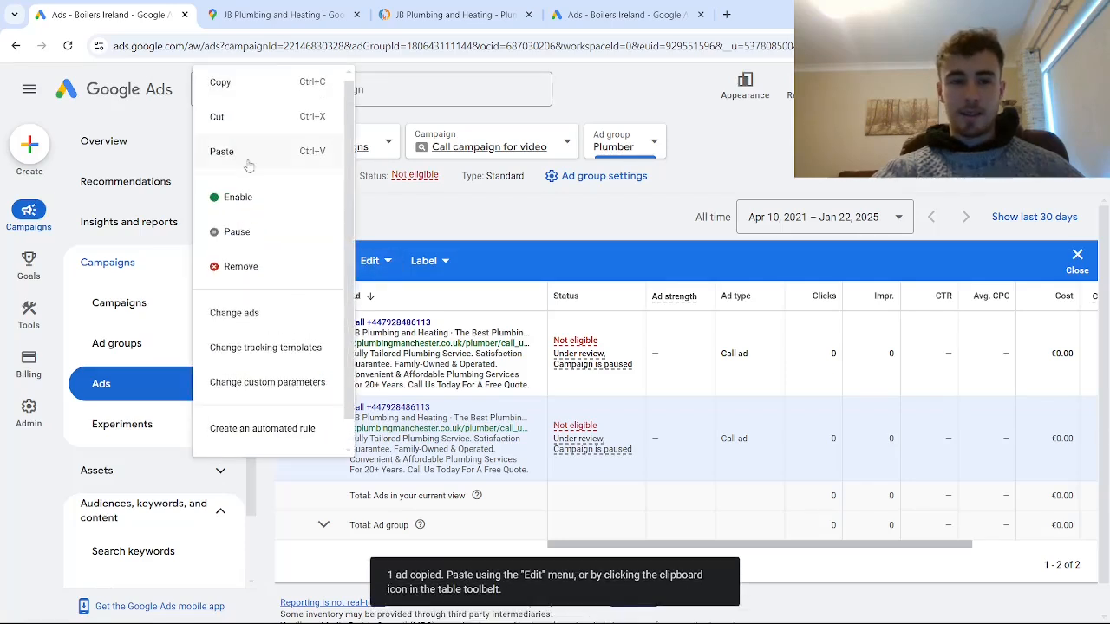
click(240, 151)
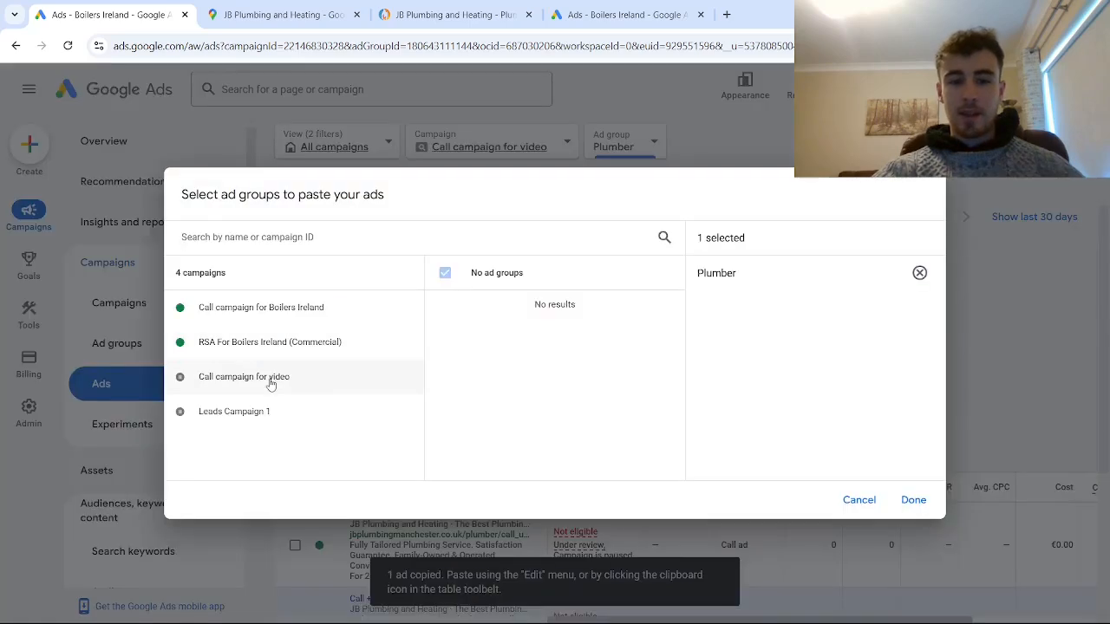
click(270, 380)
click(913, 501)
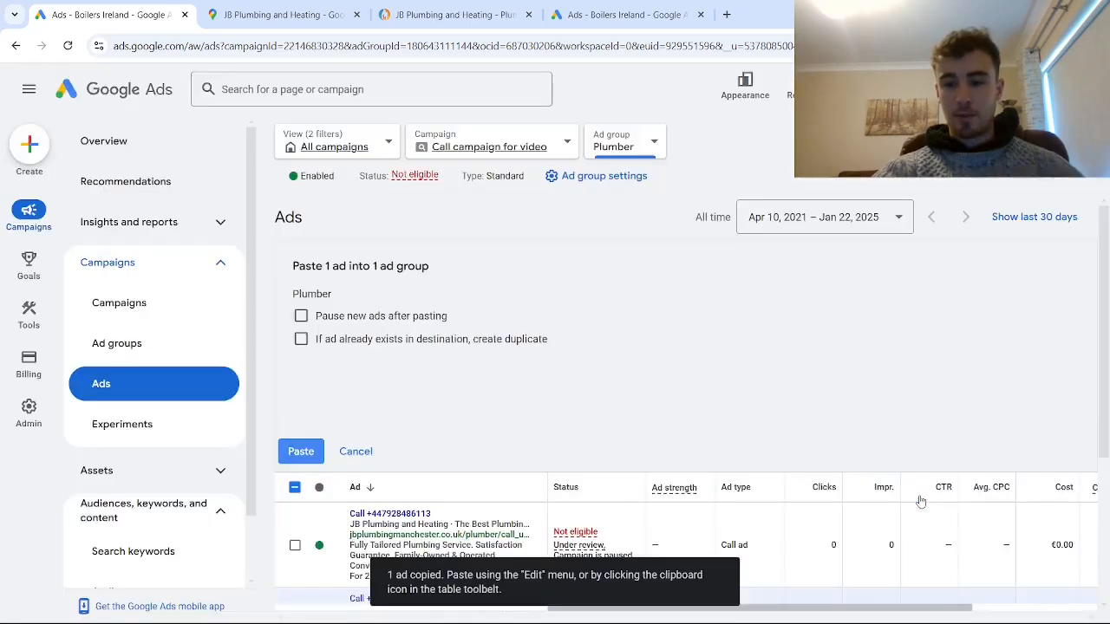
click(300, 449)
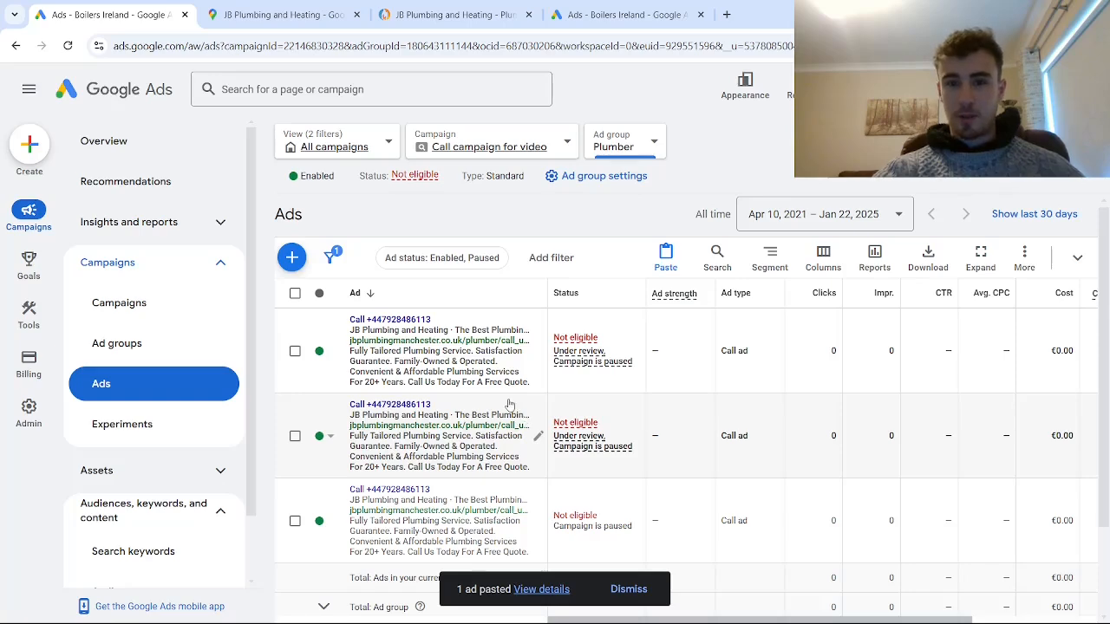
- Edit the second call ad in the list and replace its Headline 1 with "Trusted Plumbing Experts"
click(537, 438)
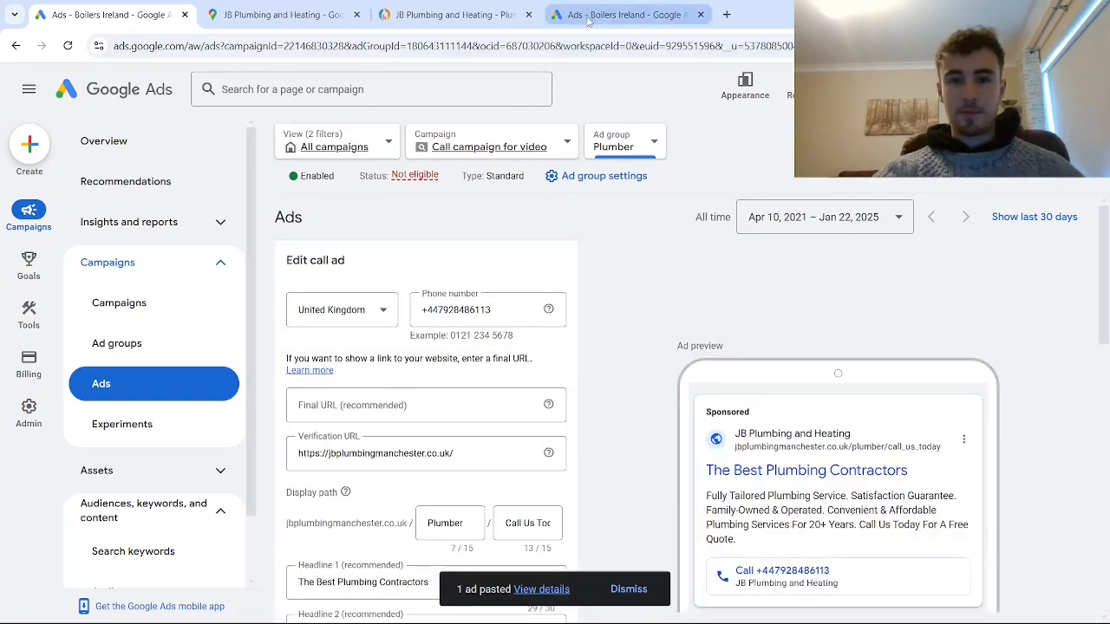
scroll(442, 438, down, 4)
scroll(438, 416, up, 3)
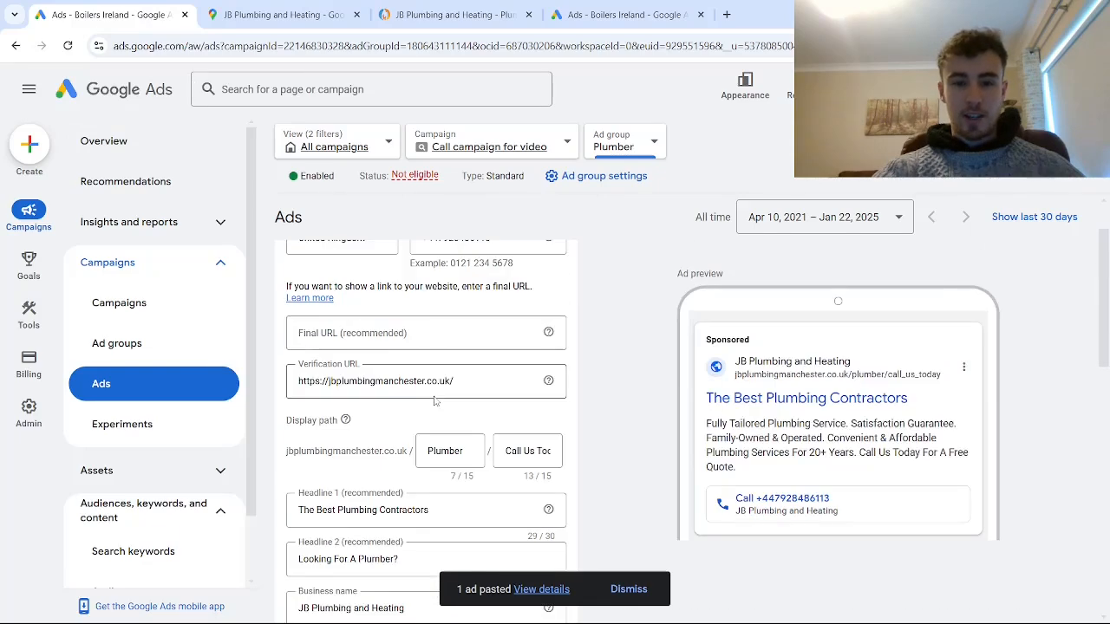
scroll(436, 400, up, 1)
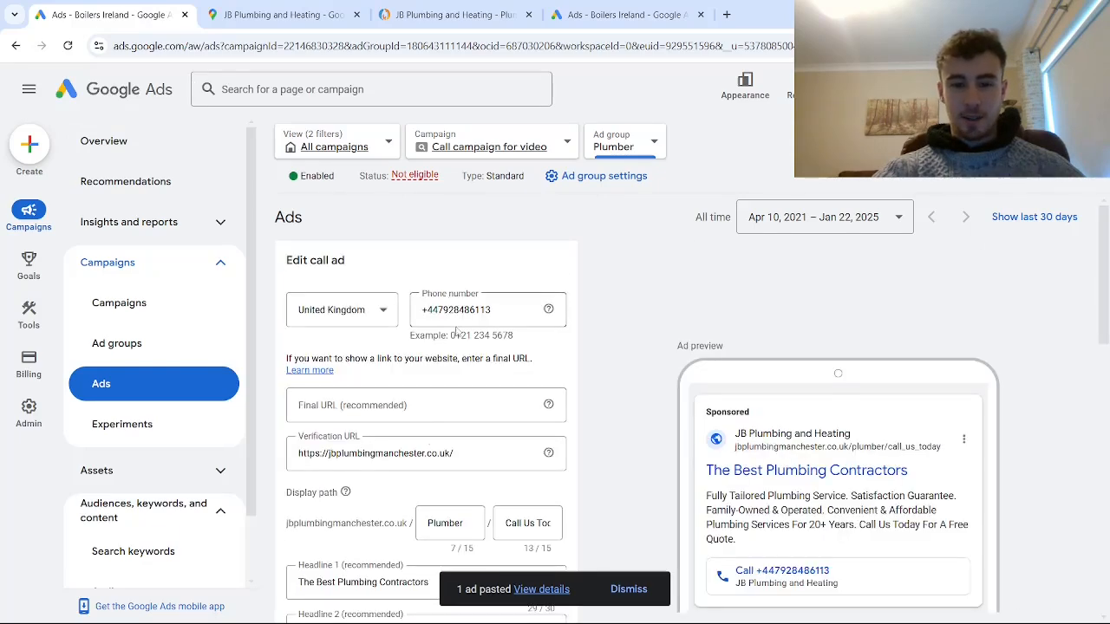
click(525, 523)
scroll(520, 520, down, 2)
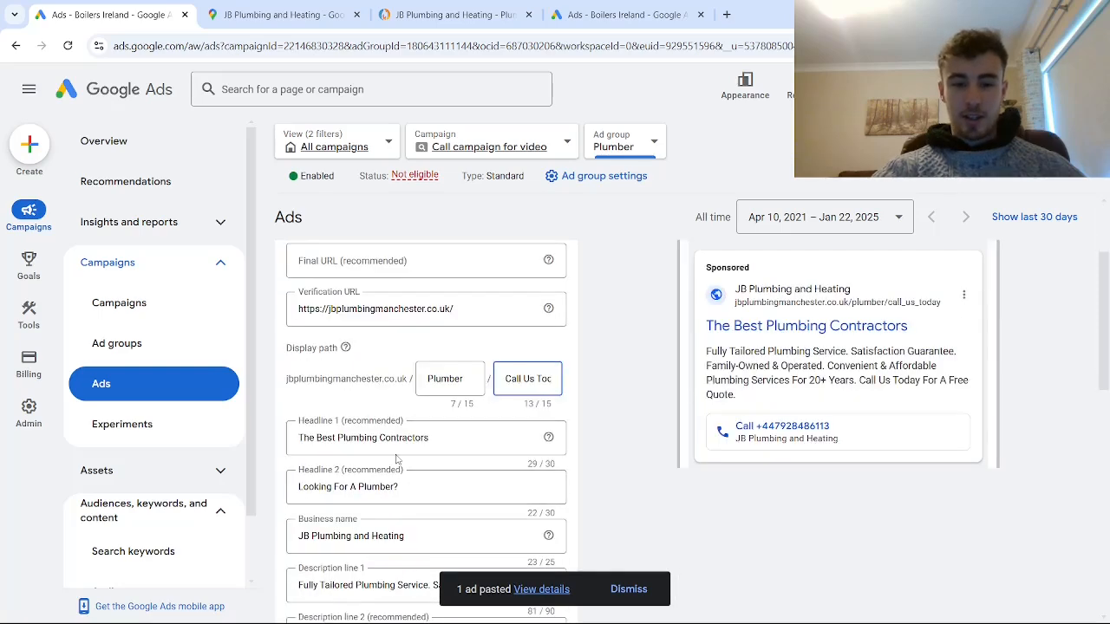
scroll(364, 472, down, 1)
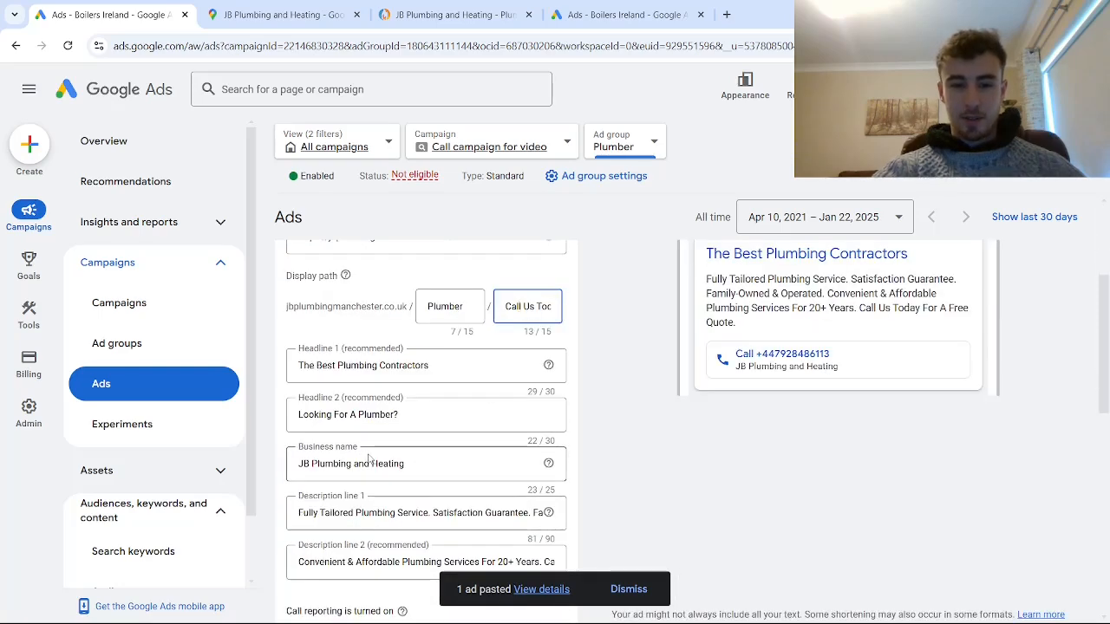
drag(446, 363, 293, 375)
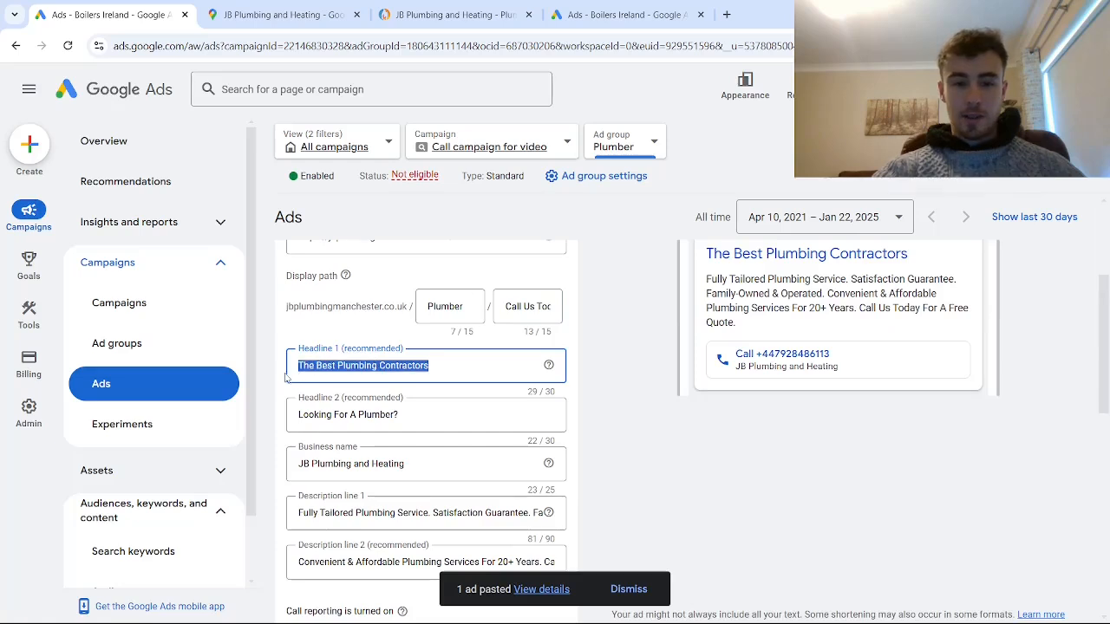
key(BackSpace)
text(T)
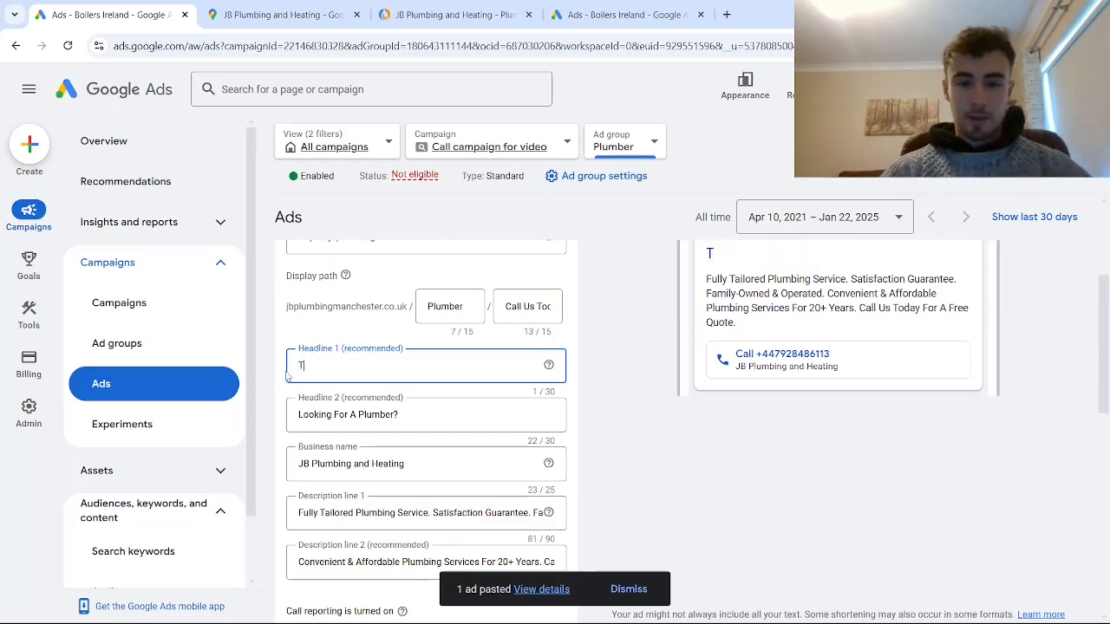
text(rusted Plumb)
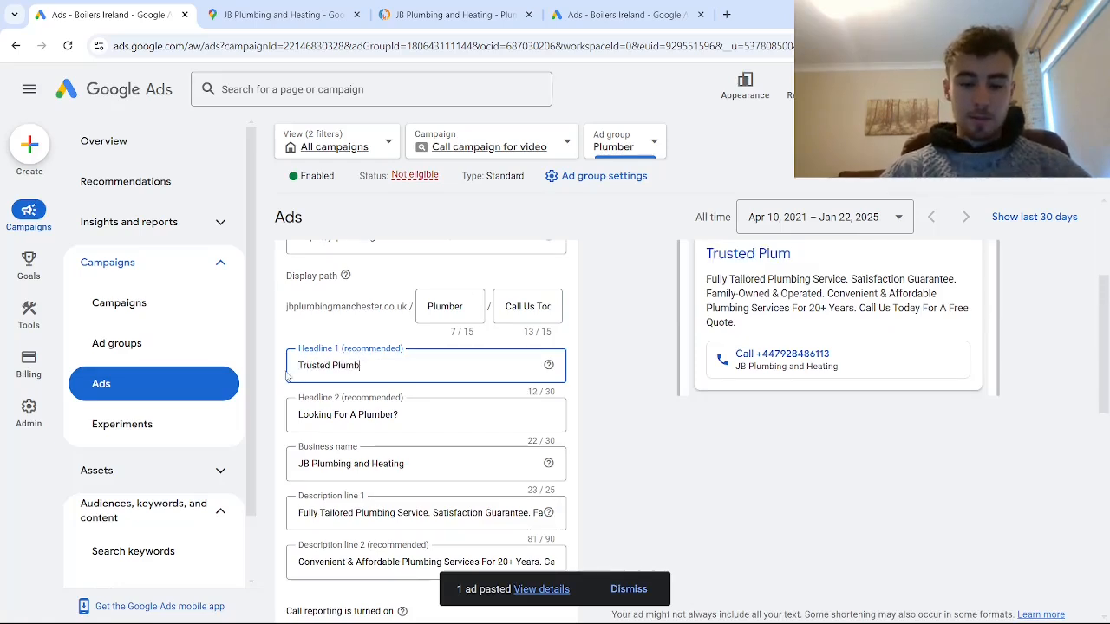
text(ing Experts)
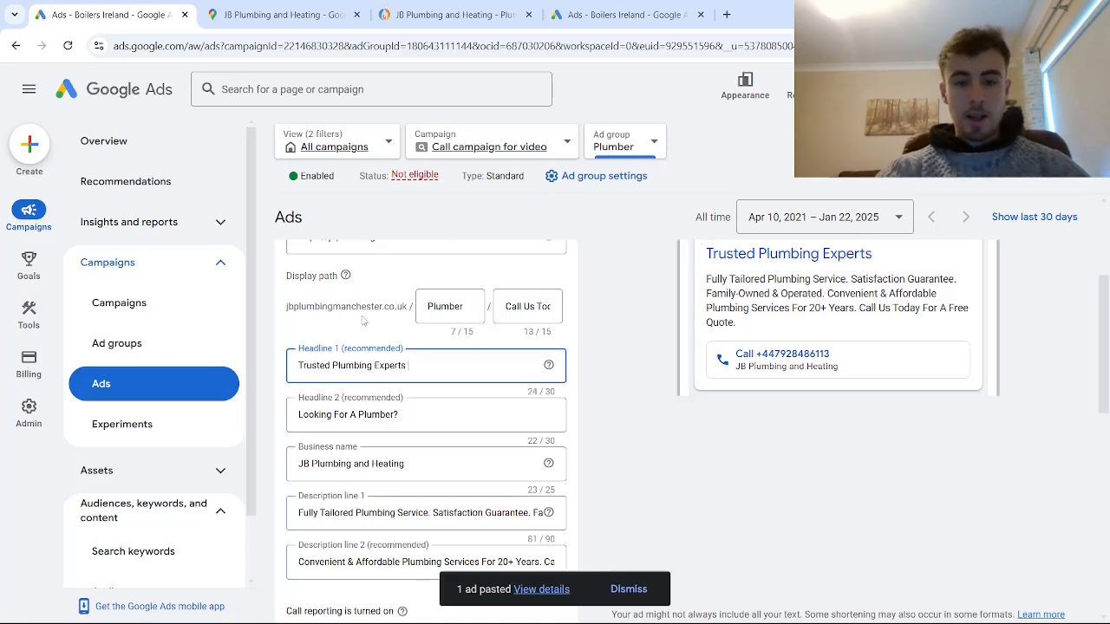
- Replace the call ad's Headline 2 with "Free Quote Within Minutes"
drag(399, 414, 290, 419)
key(BackSpace)
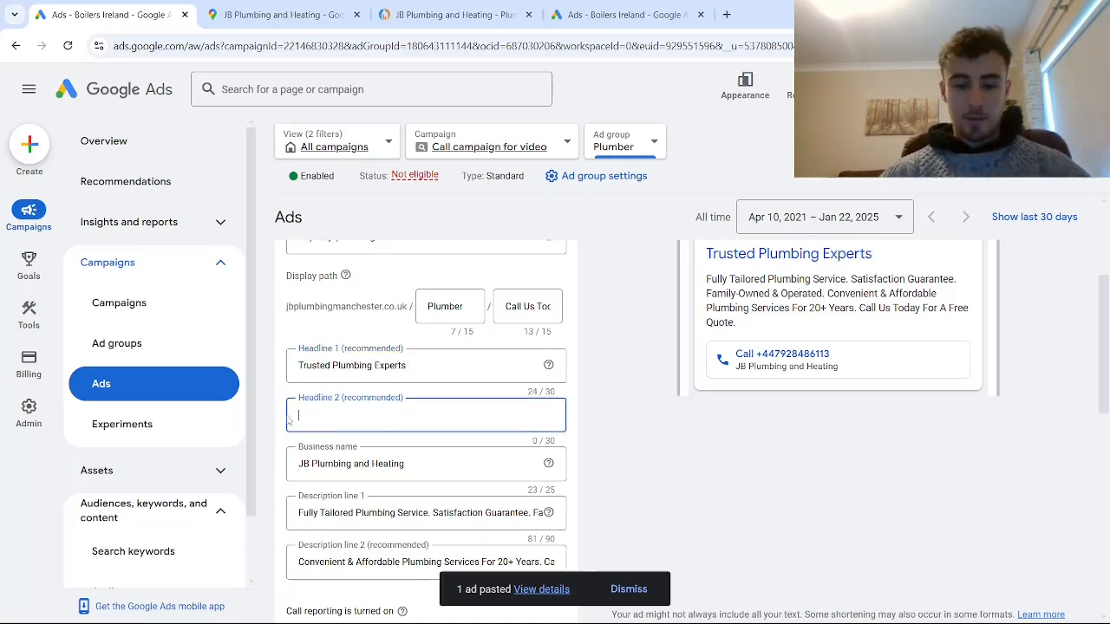
text(Free Quote)
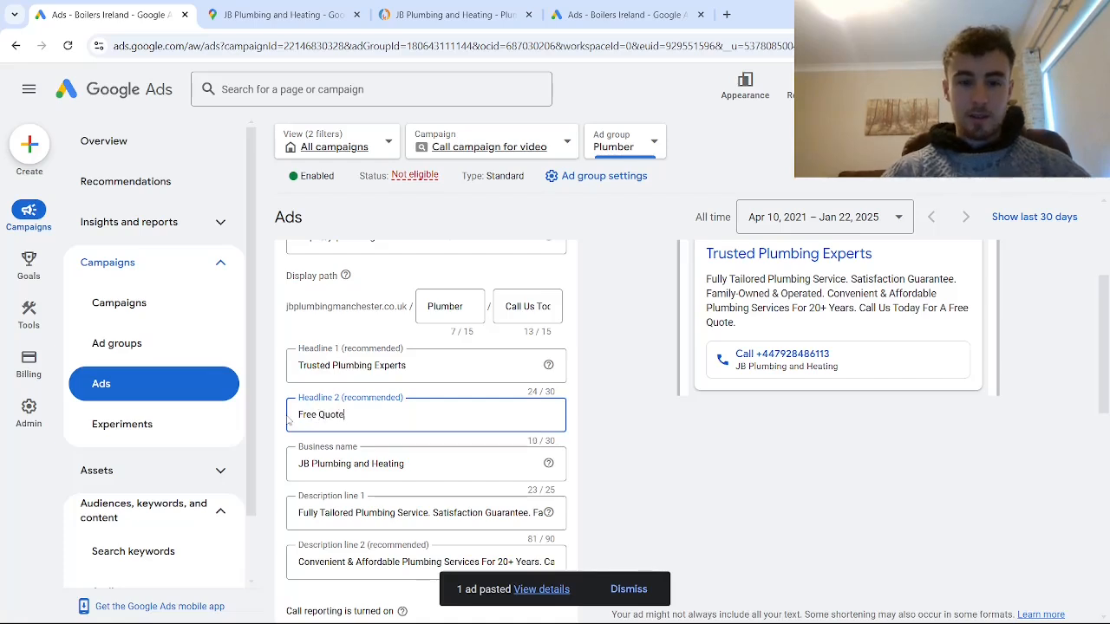
text( Within Minutes)
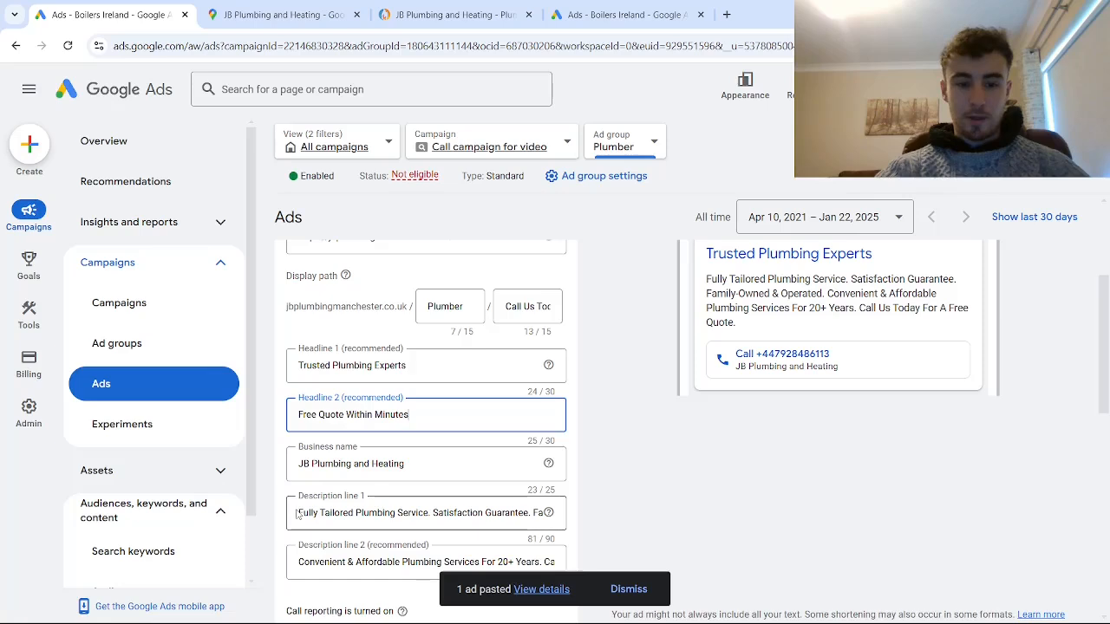
- Replace the call ad's Description line 1 with "Call Us Today For All Your Plumbing Needs. Qualified Professionals"
drag(299, 513, 696, 515)
key(BackSpace)
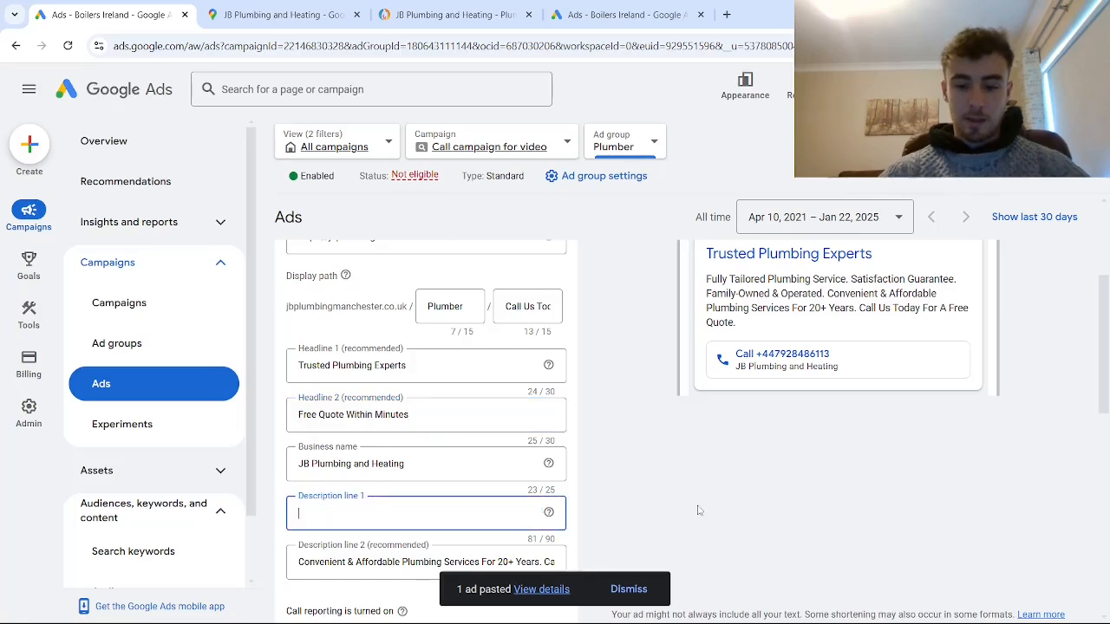
text(Call Us Today For )
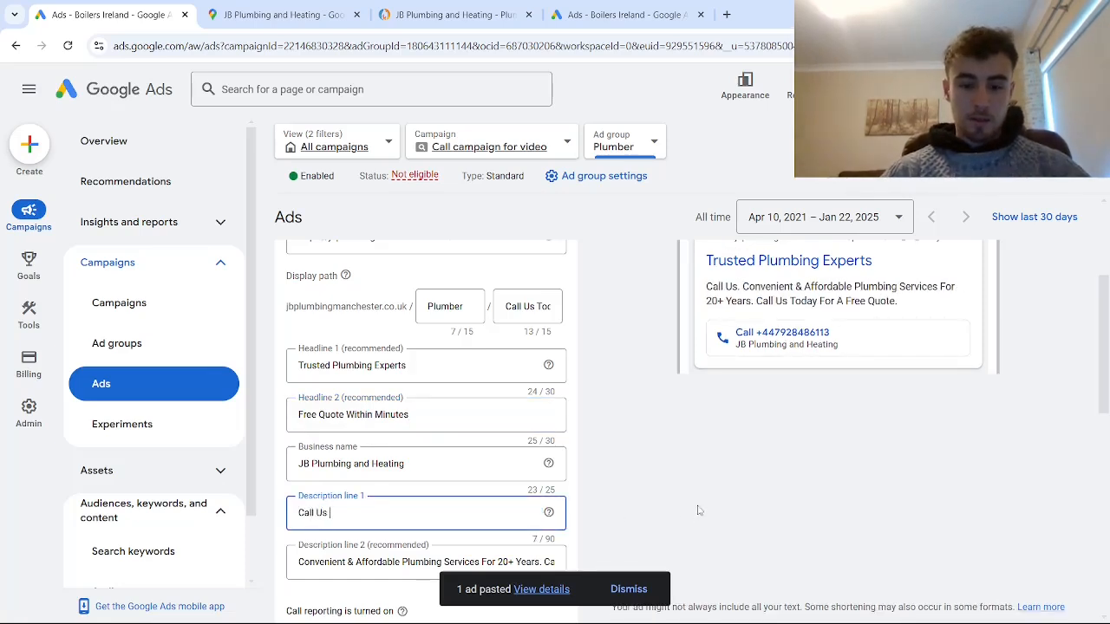
text(Al)
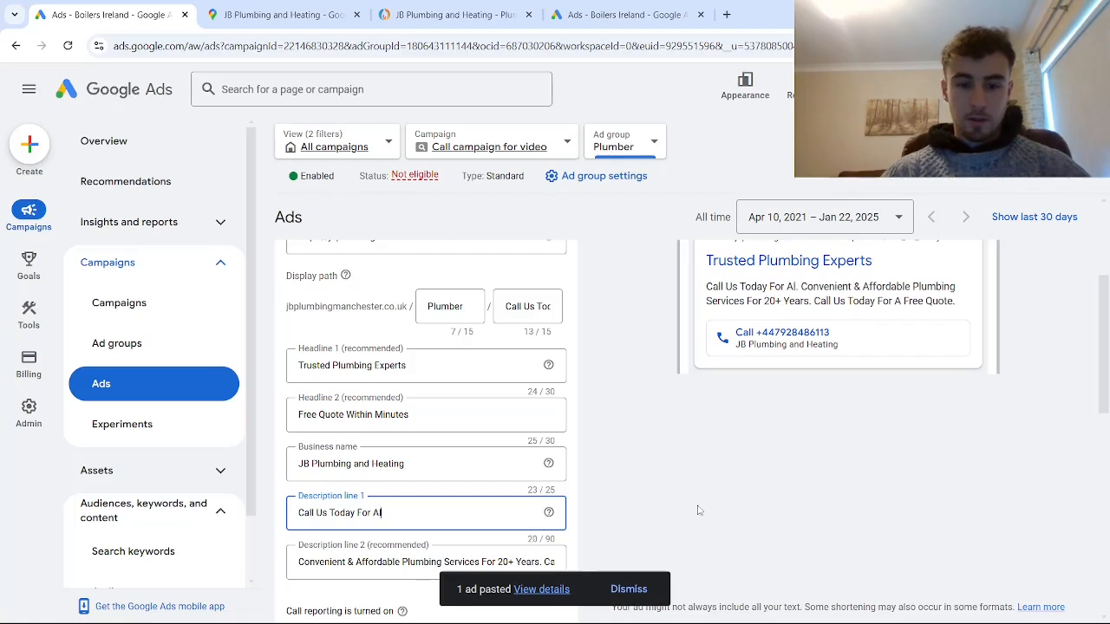
text(l Your Pl)
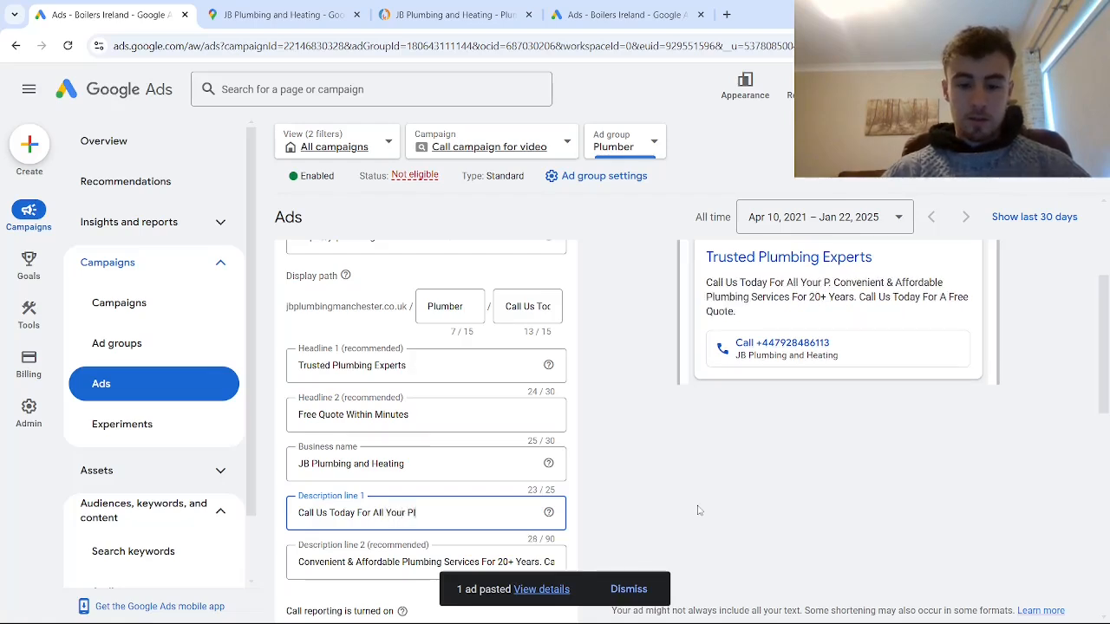
text(umbing Nee)
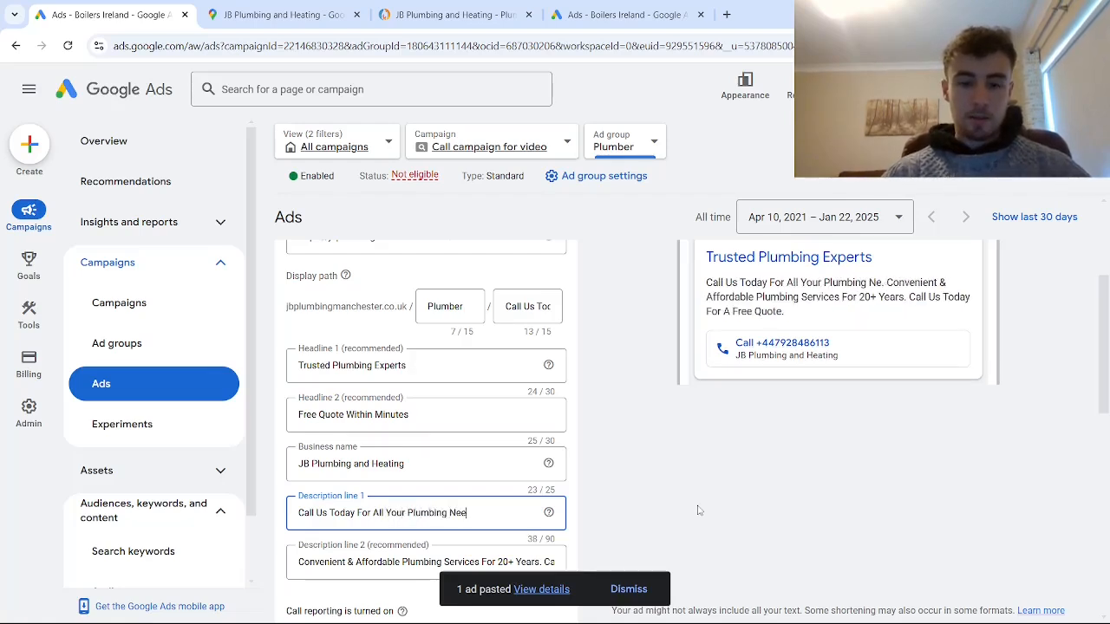
text(ds. Qualified Pr)
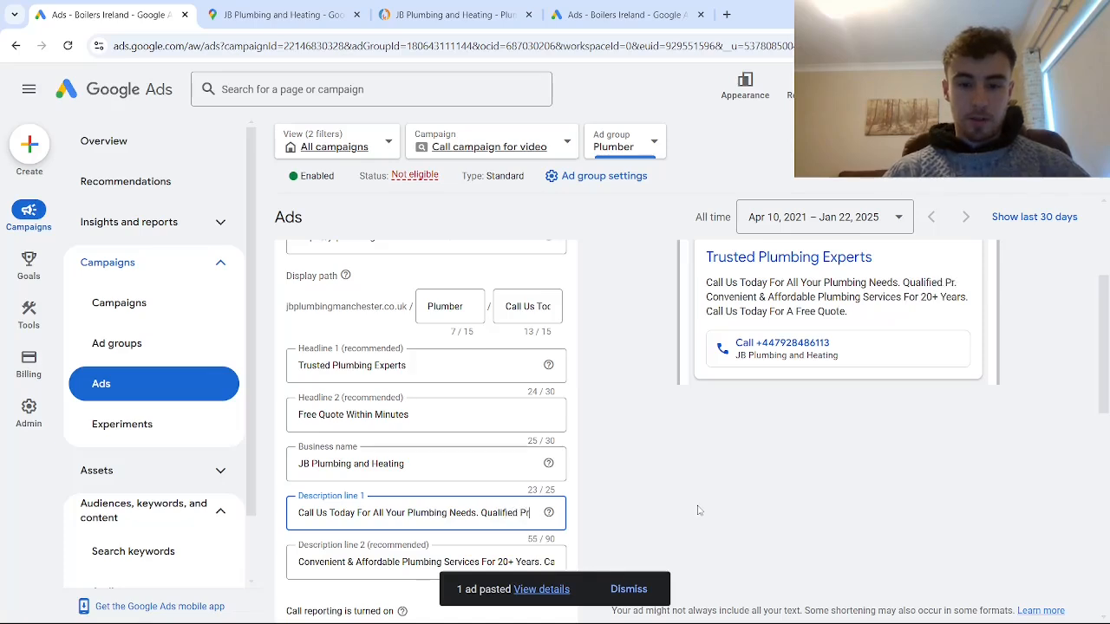
text(ofessionals)
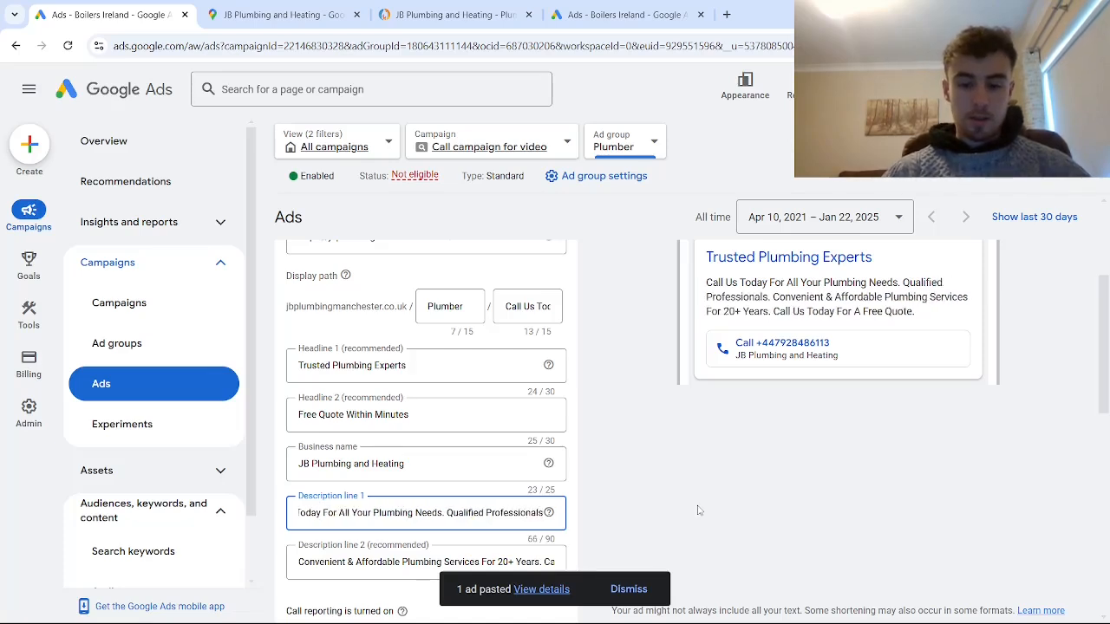
text(. Immedi)
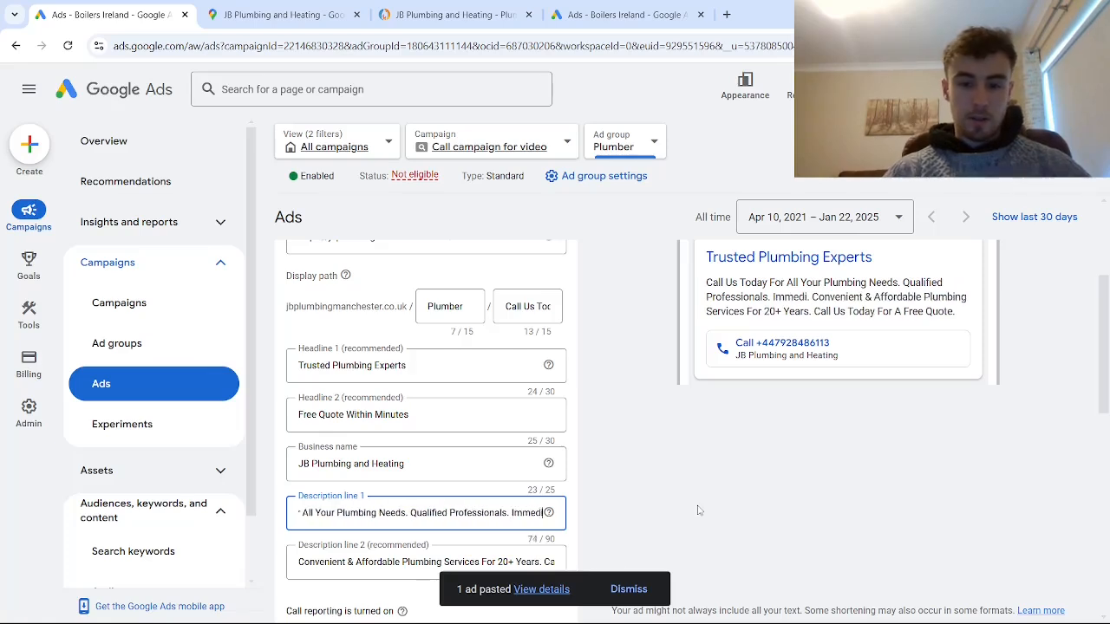
text(ate Ass)
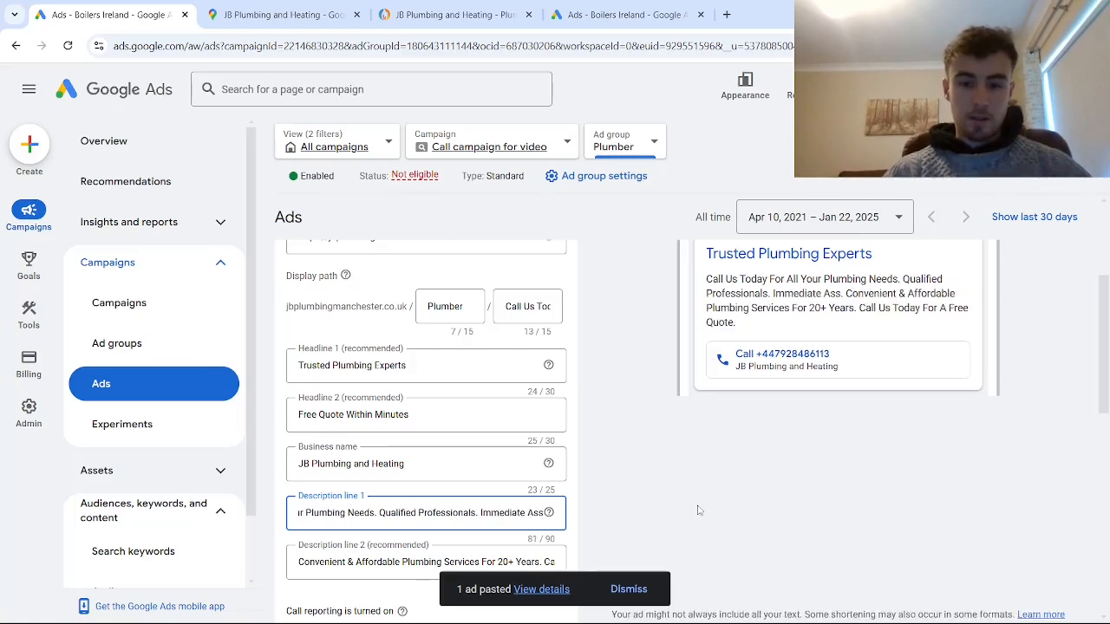
text(istance.)
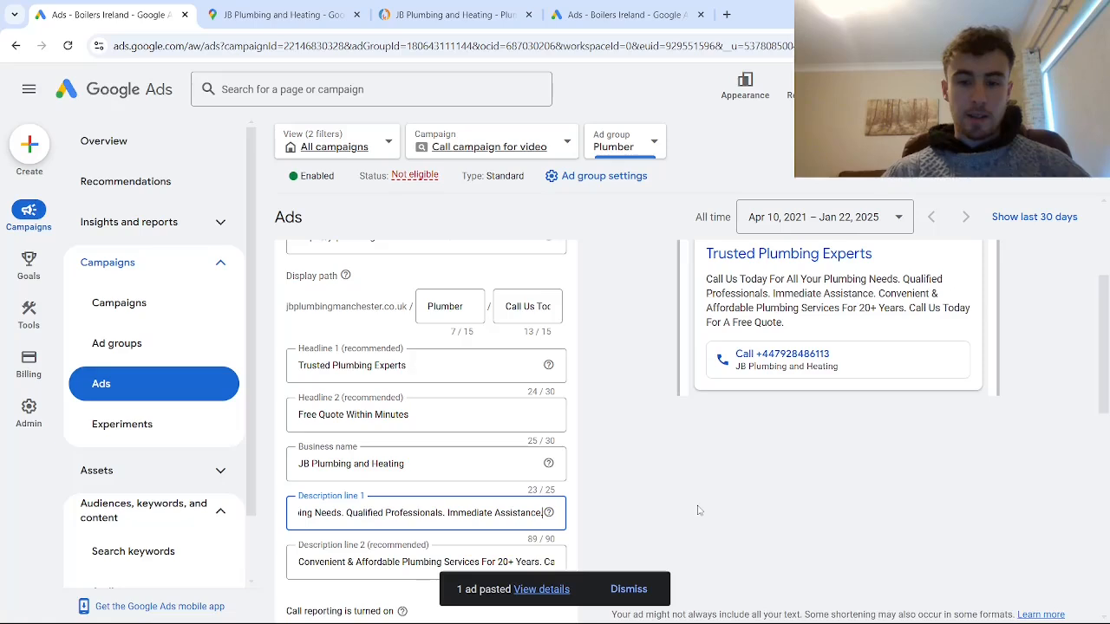
- Complete the call ad's Description line 1 by adding ". Immediate Assistance." after "Qualified Professionals" and read the line through
drag(430, 514, 243, 509)
click(415, 517)
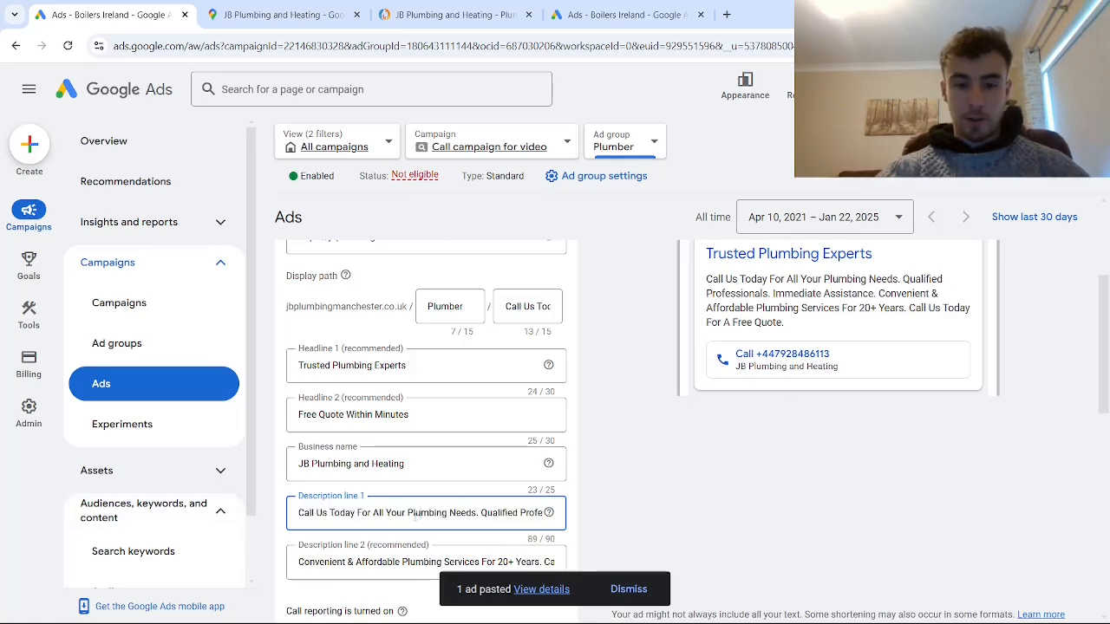
drag(355, 512, 298, 512)
click(375, 513)
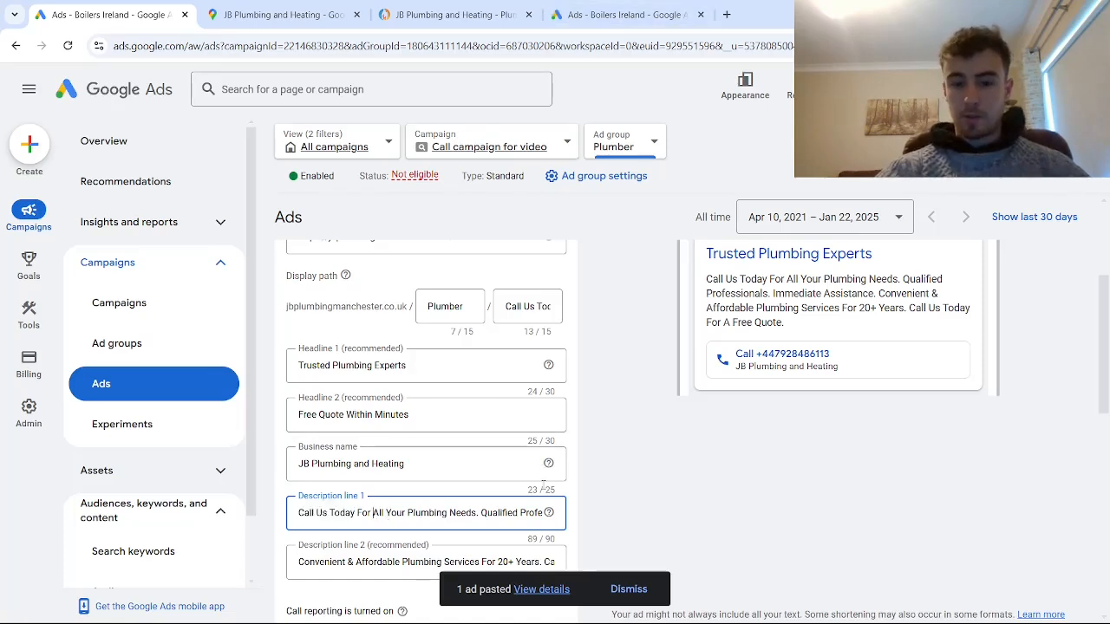
- Replace the call ad's Description line 2 with "The Most Reliable Plumbing Services. Affordable Pricing. Trusted For 20+ Years."
scroll(464, 494, down, 2)
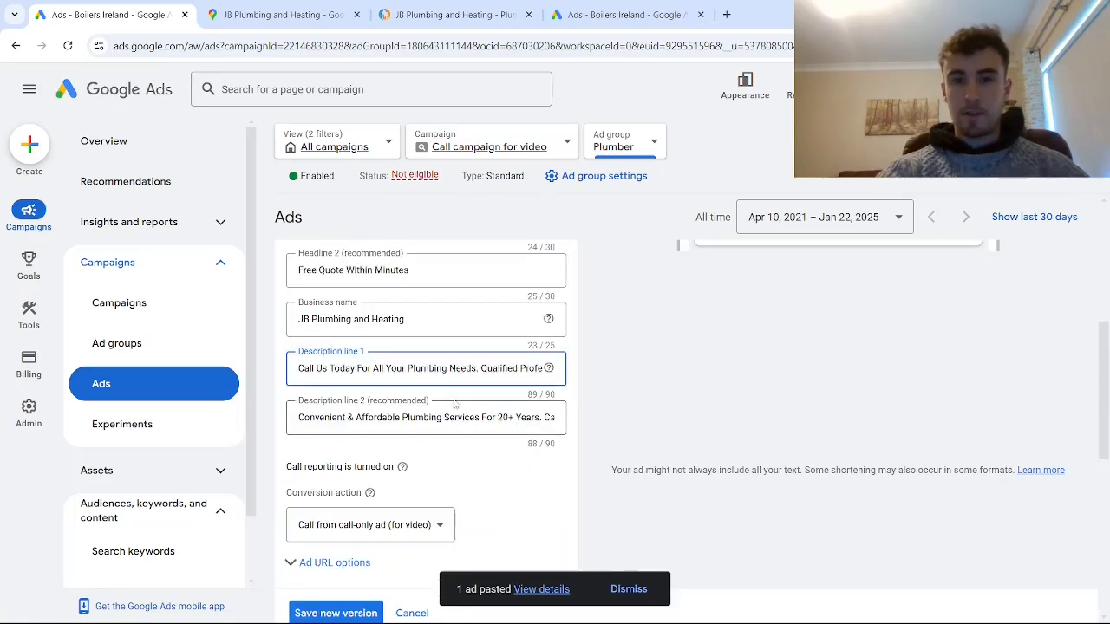
click(433, 423)
key(ctrl+a)
key(BackSpace)
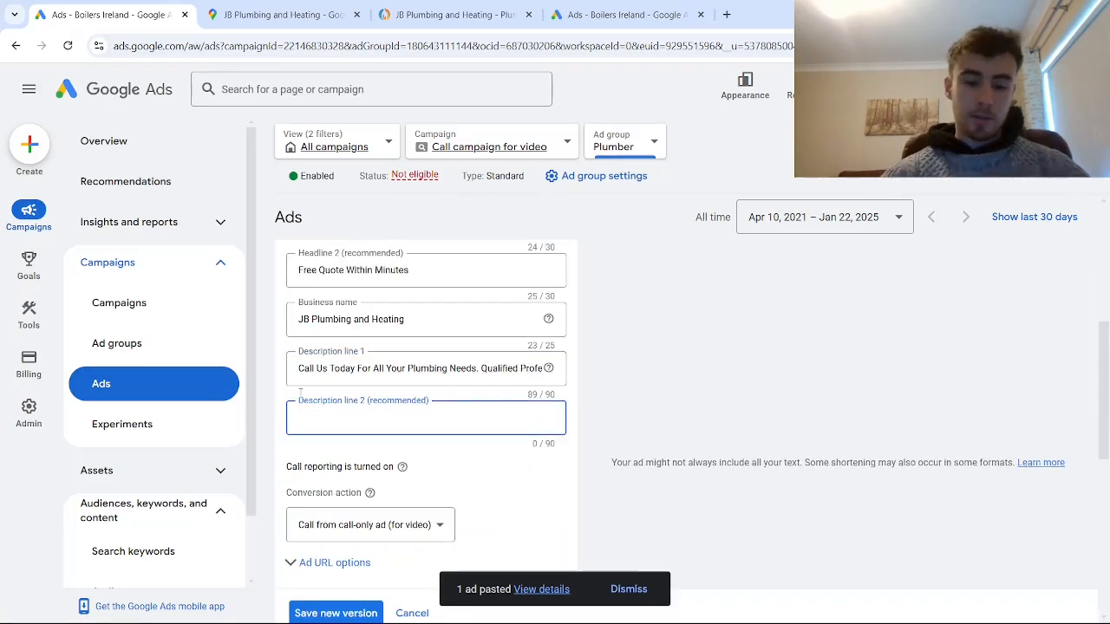
text(The Most R)
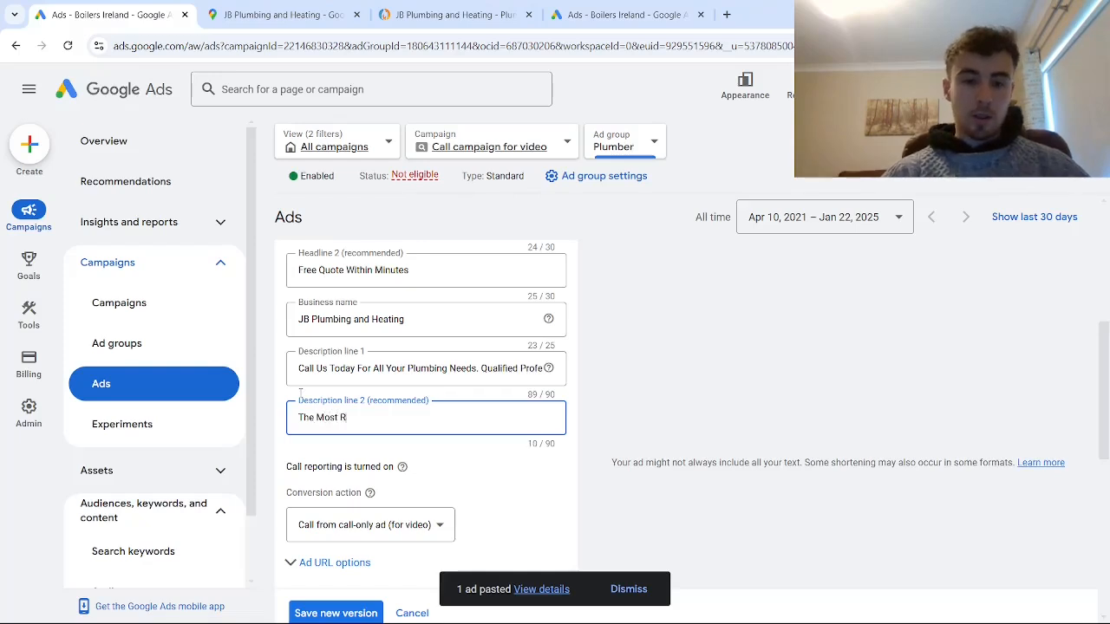
text(eliab)
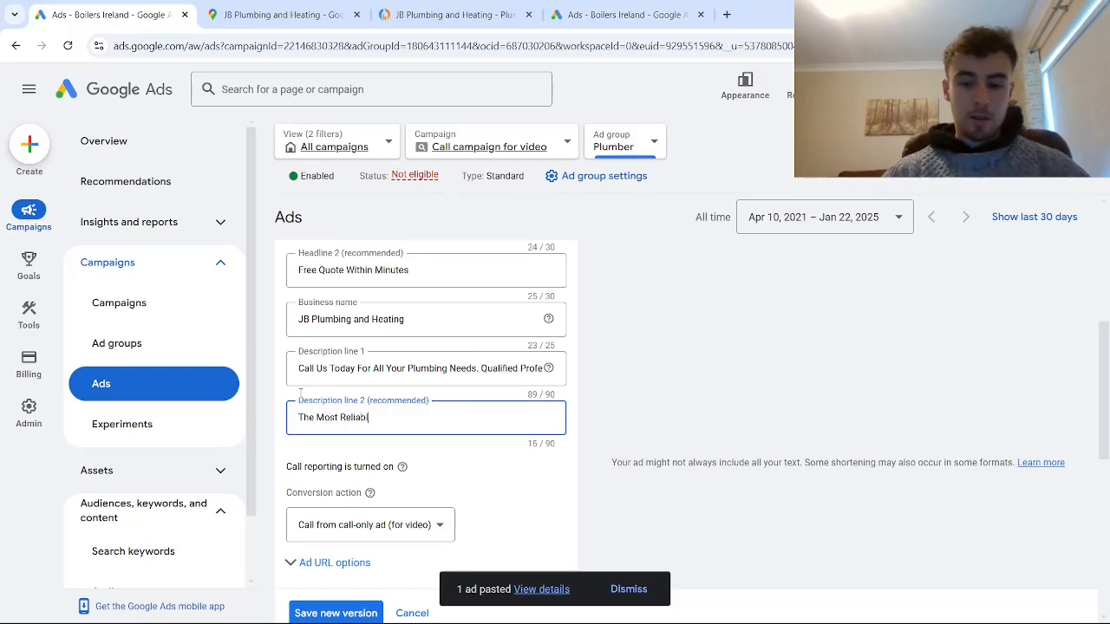
text(le LocalPl)
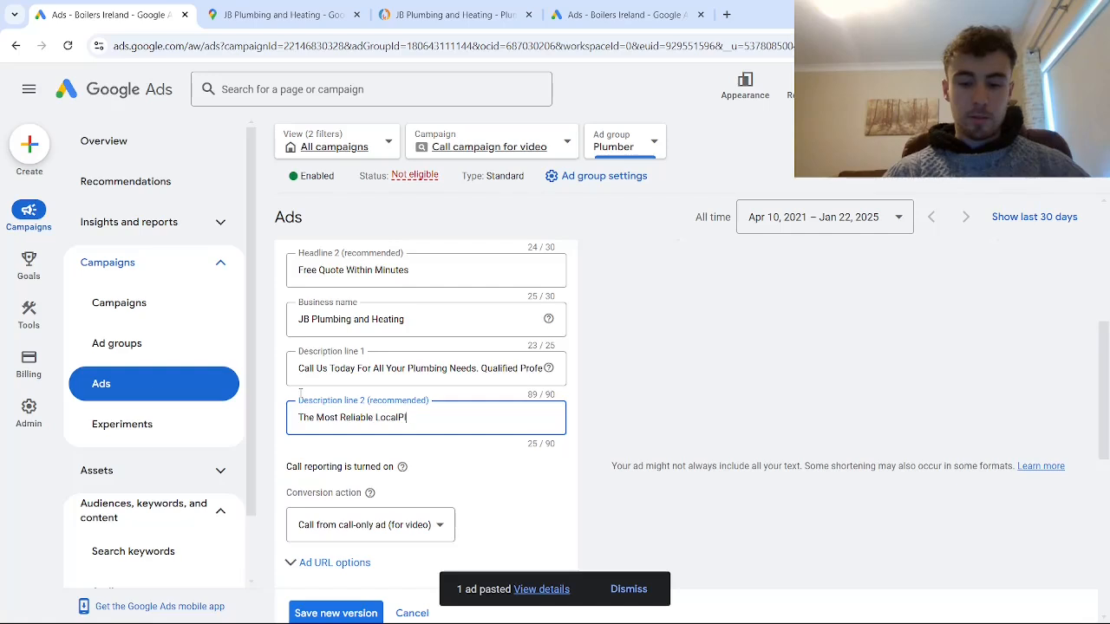
key(BackSpace)
key(BackSpace)
key(BackSpace)
key(BackSpace)
key(BackSpace)
key(BackSpace)
key(BackSpace)
key(BackSpace)
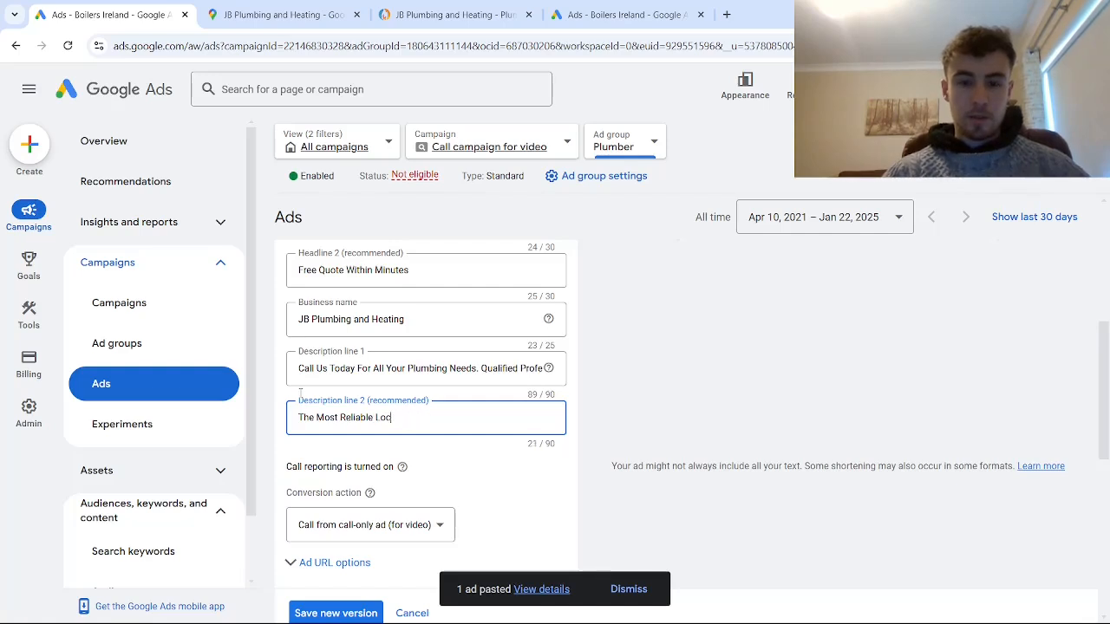
text(Plumbing Services. Affordable Pricing. T)
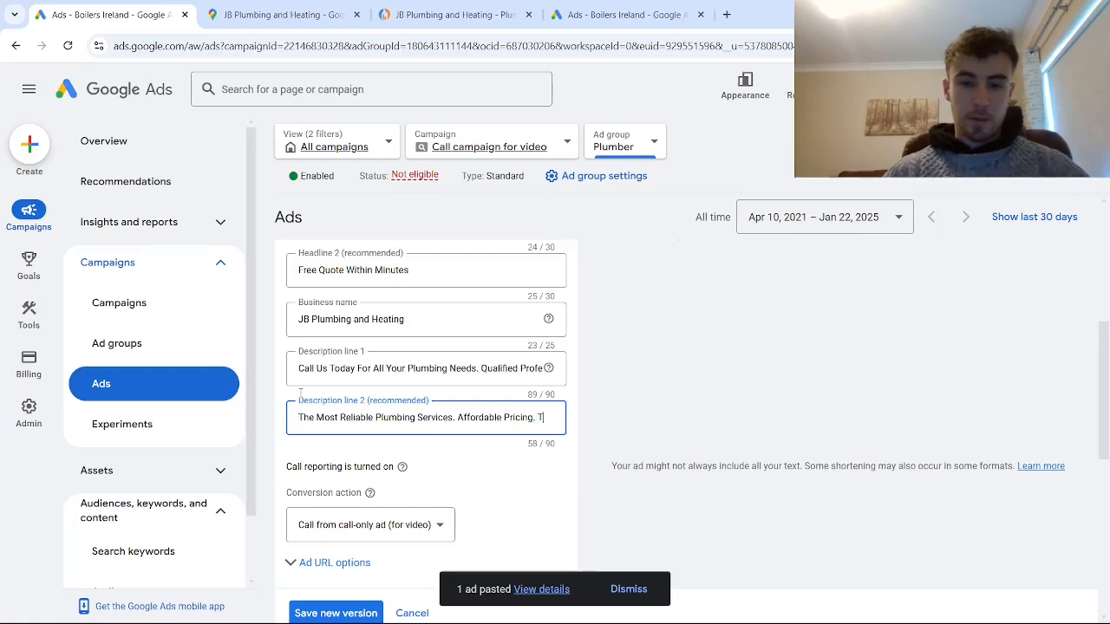
text(rusted For 2)
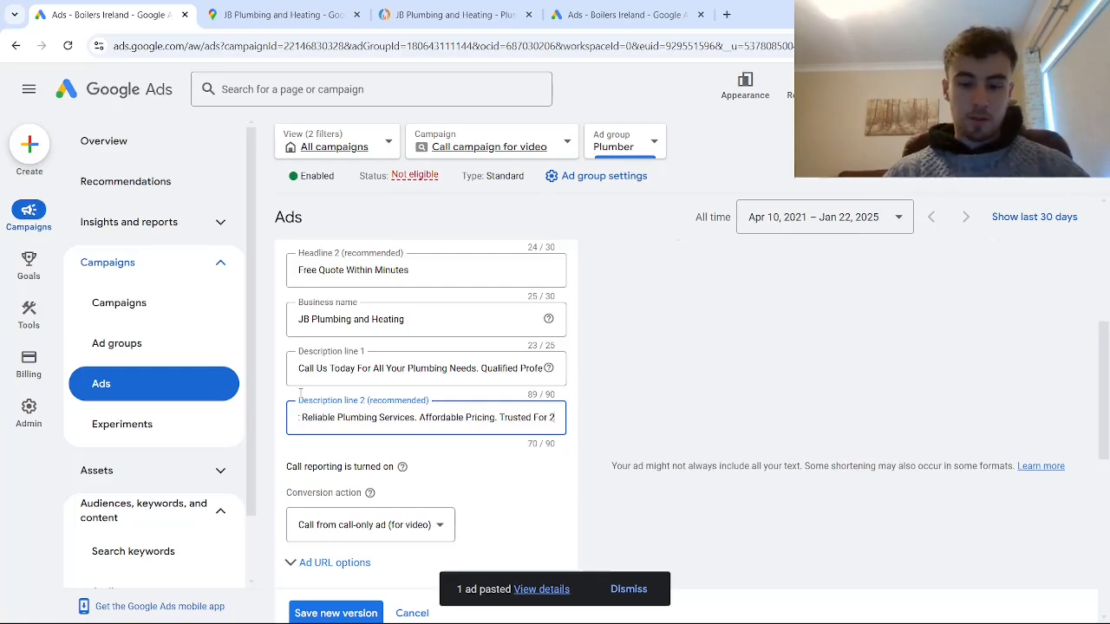
text(0+ Yea)
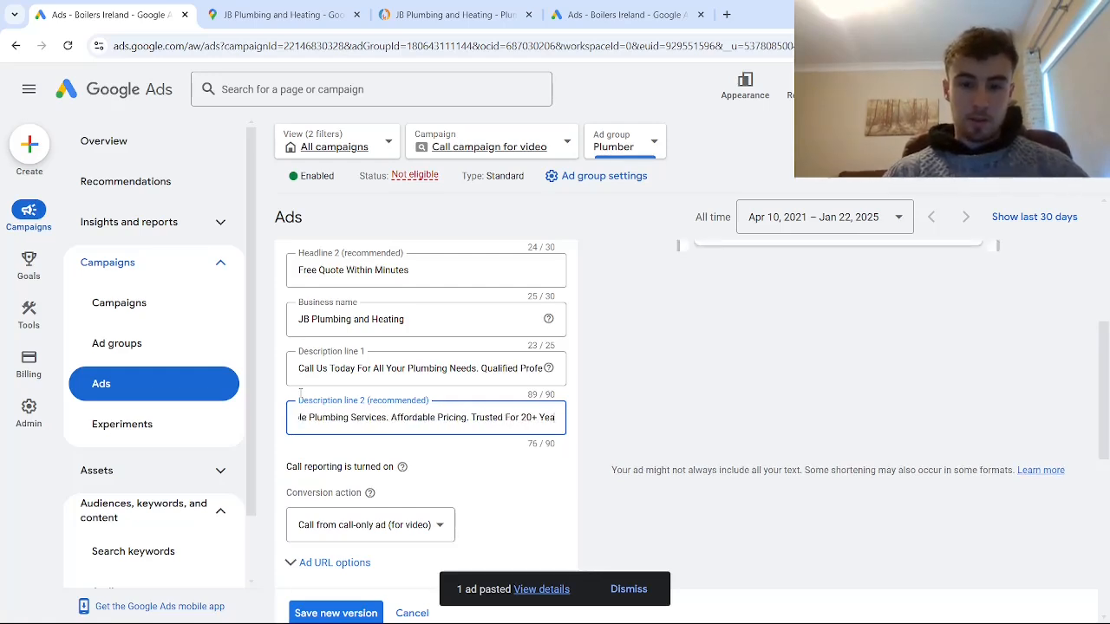
text(rs.)
- Save the edited call ad as a new version
scroll(403, 433, down, 1)
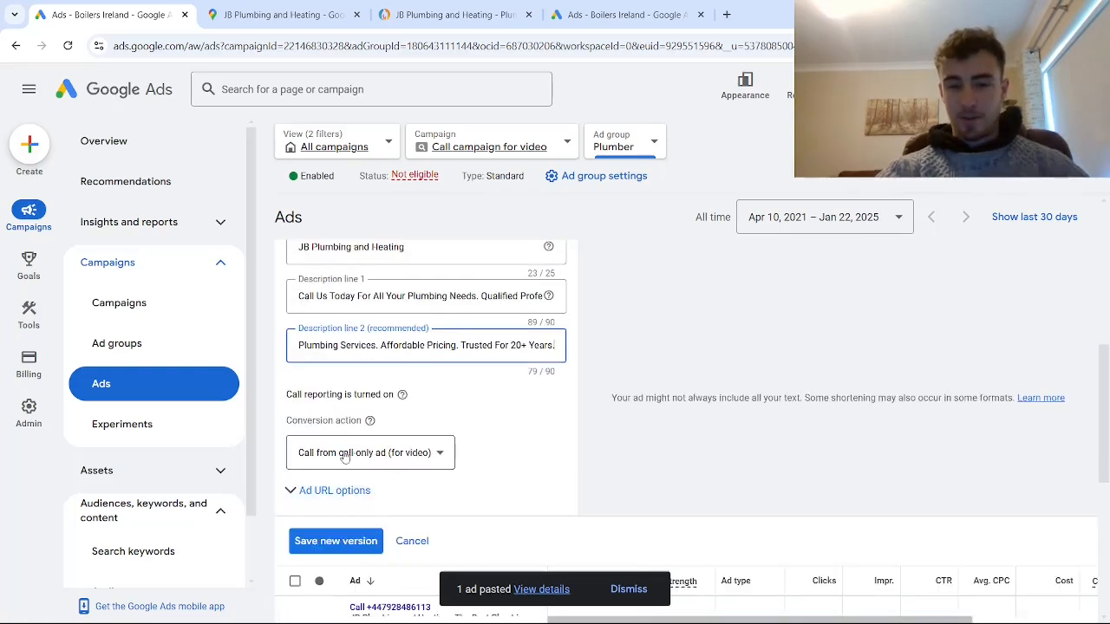
scroll(381, 458, down, 1)
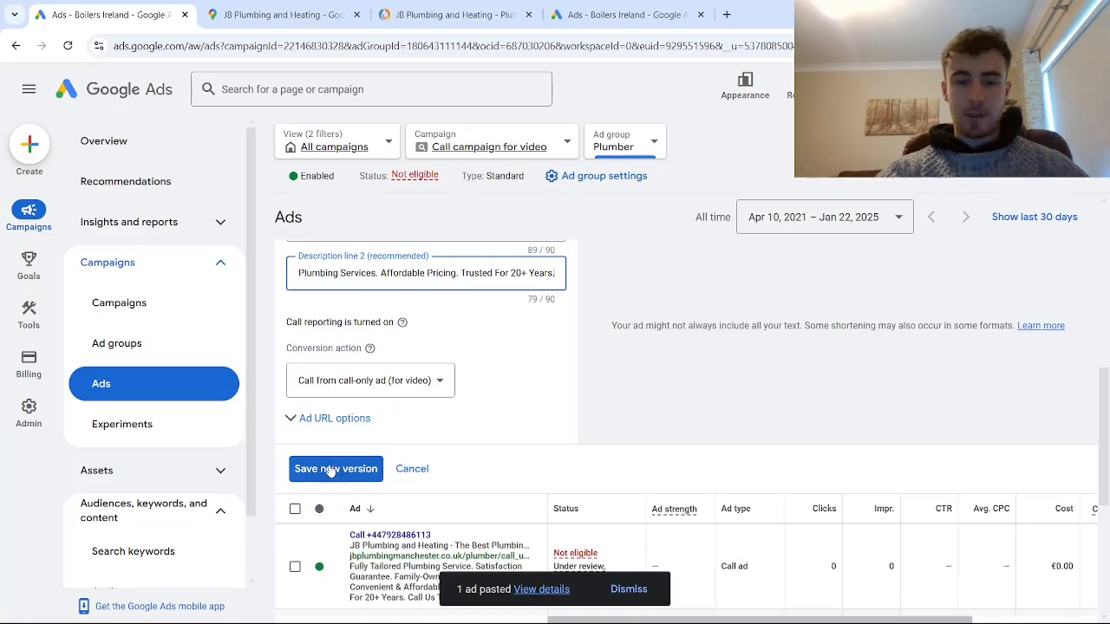
click(329, 467)
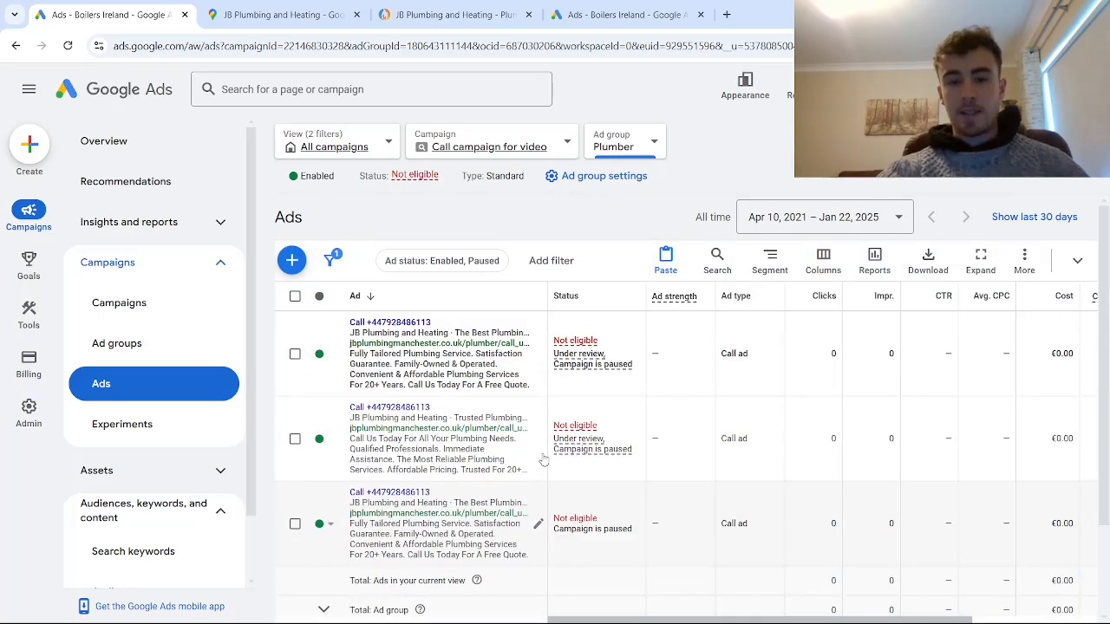
scroll(530, 457, down, 1)
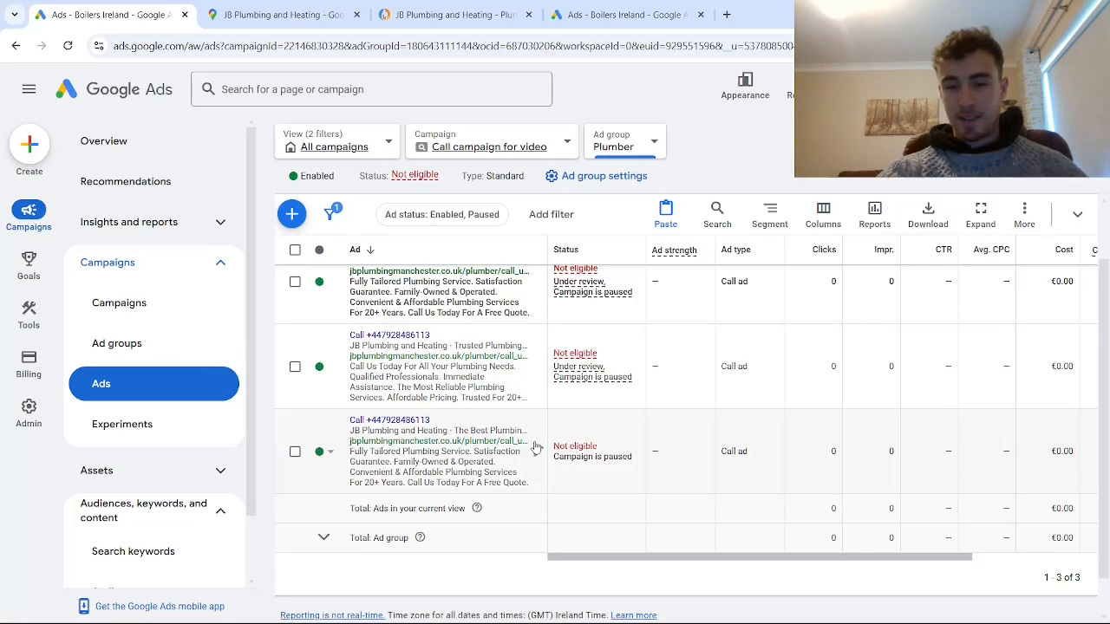
scroll(523, 459, up, 1)
scroll(523, 459, down, 2)
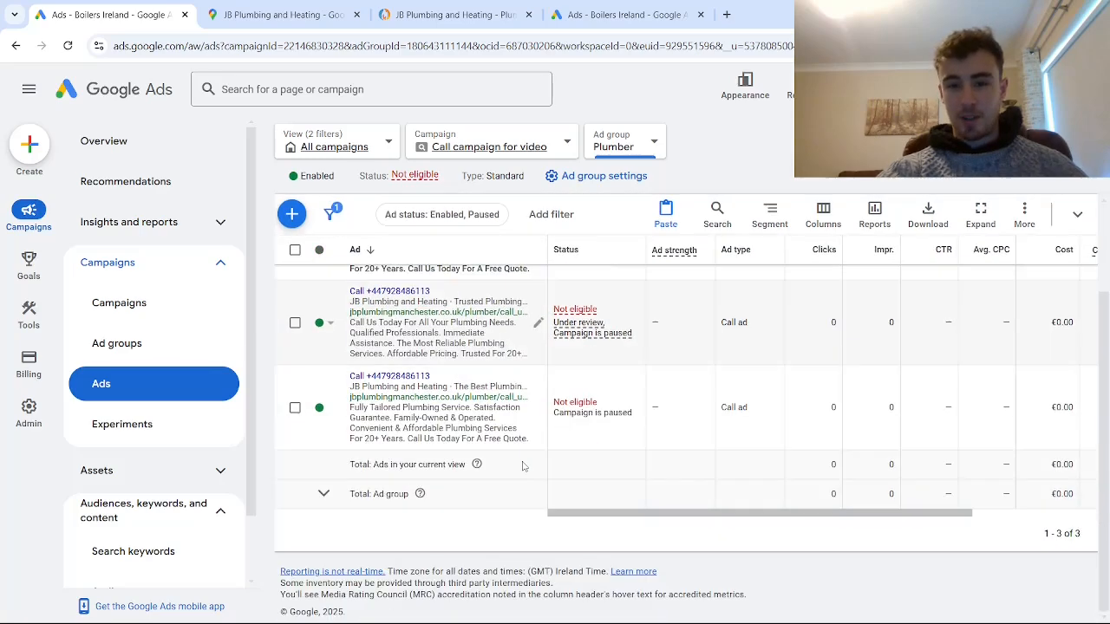
scroll(543, 387, up, 1)
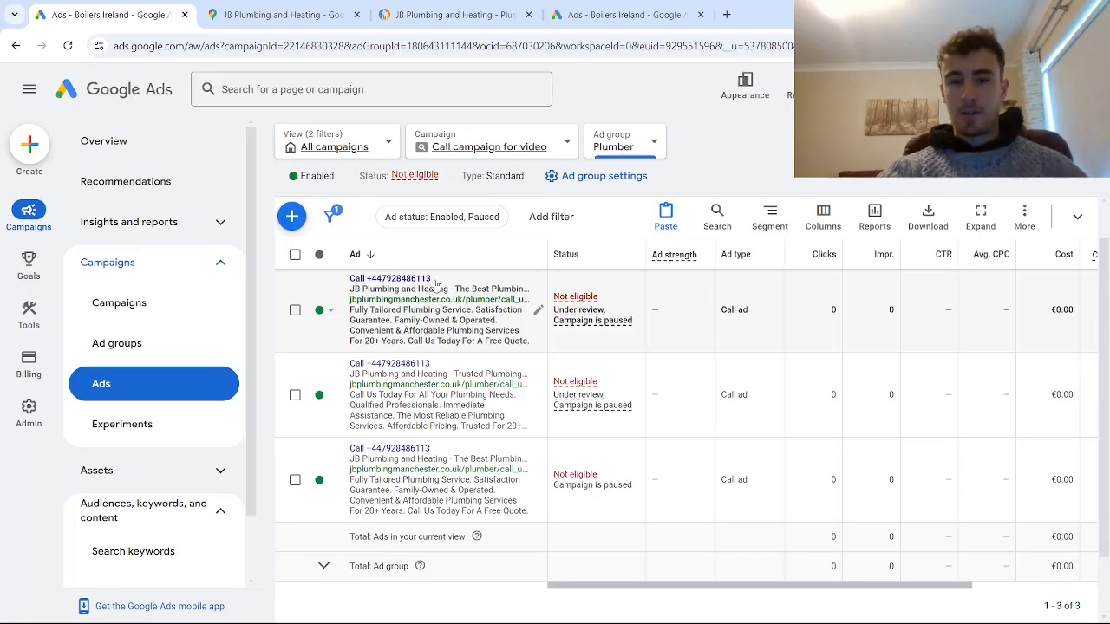
- Copy the Plumber ad group of Call campaign for video and paste it into the same campaign without pausing the new ad group
click(498, 152)
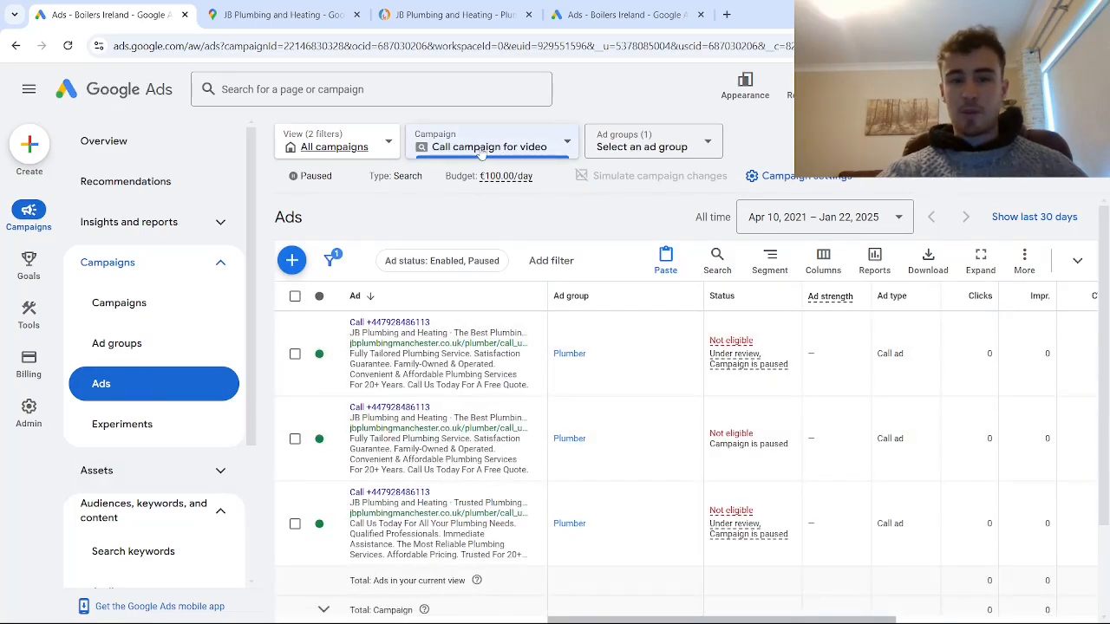
click(147, 344)
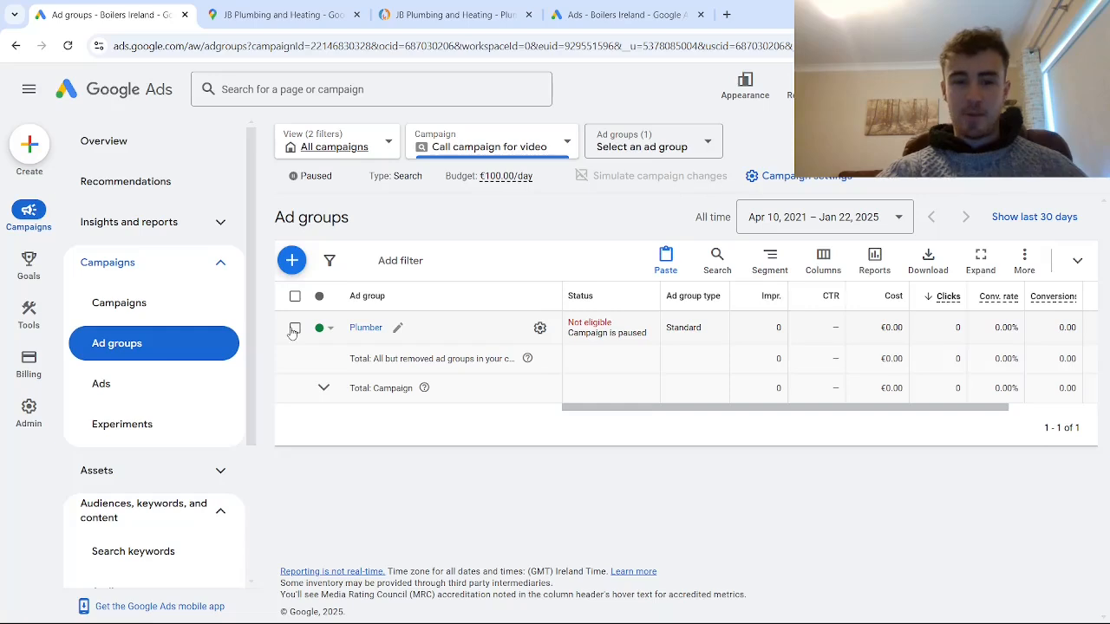
click(295, 329)
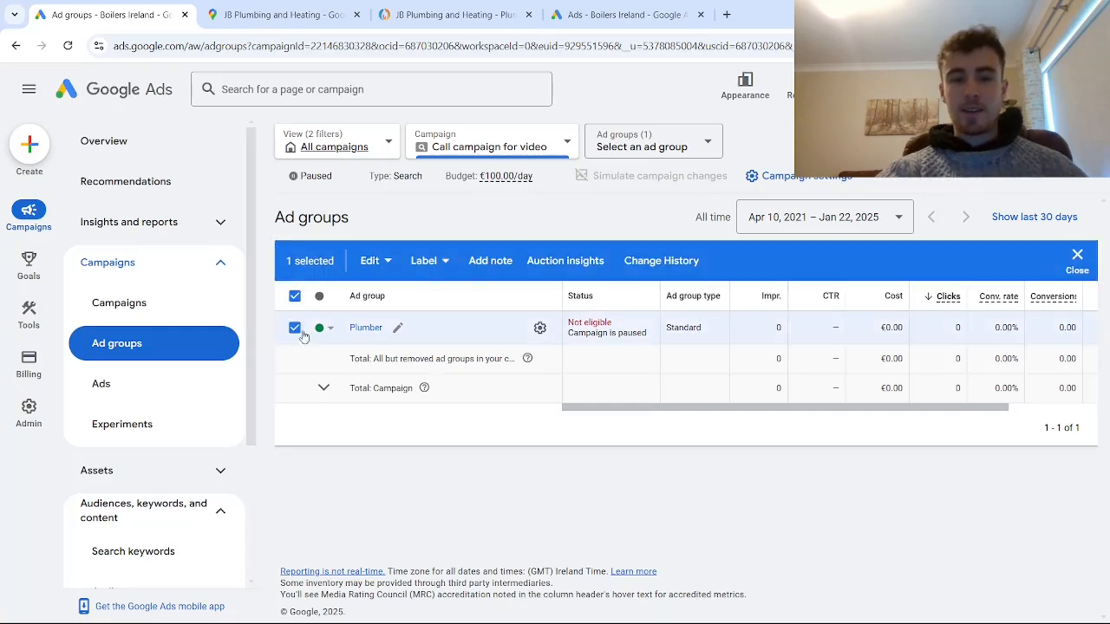
click(370, 261)
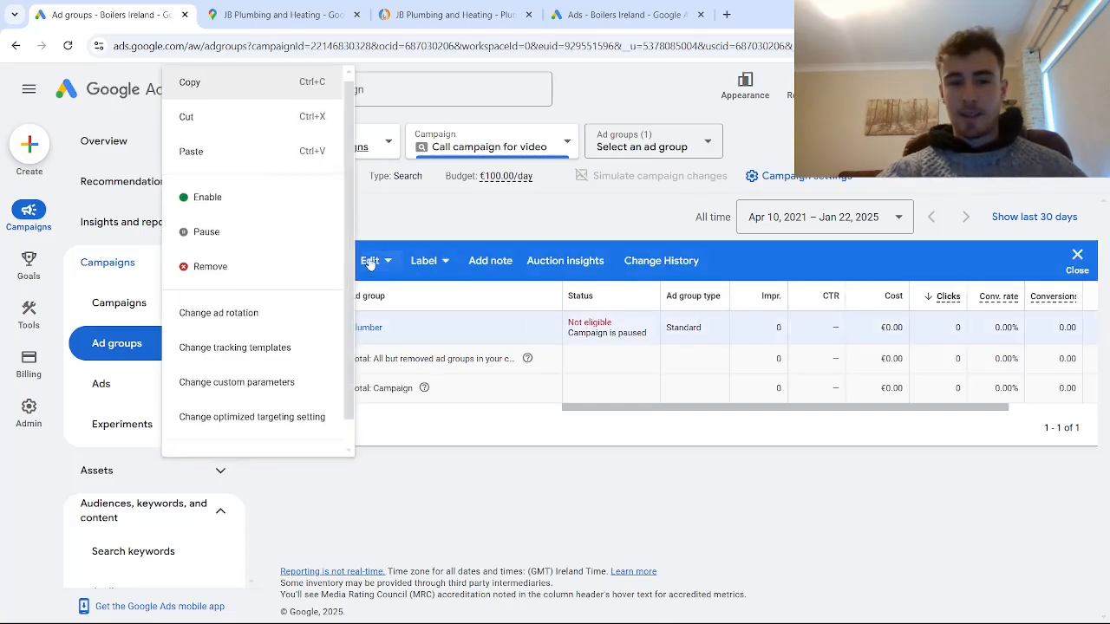
click(191, 80)
click(371, 262)
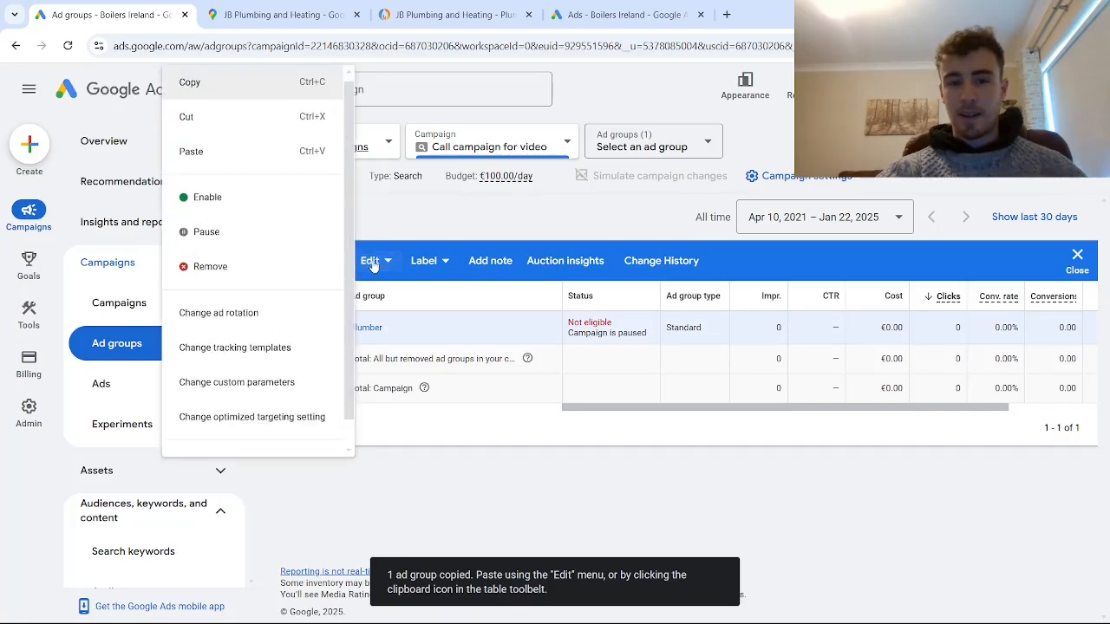
click(252, 153)
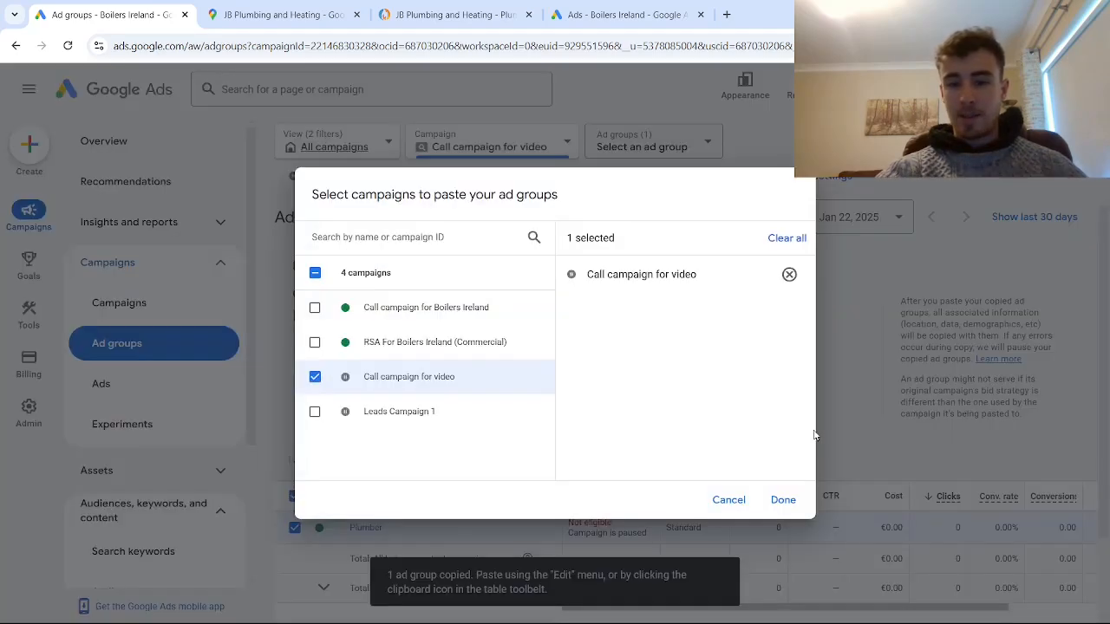
click(783, 500)
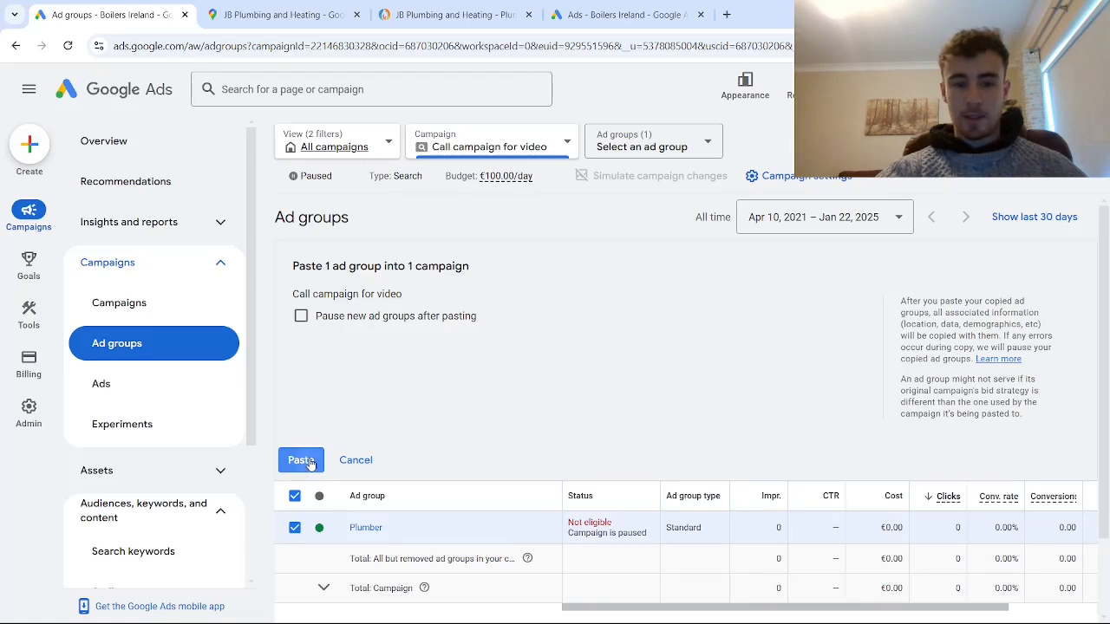
click(304, 460)
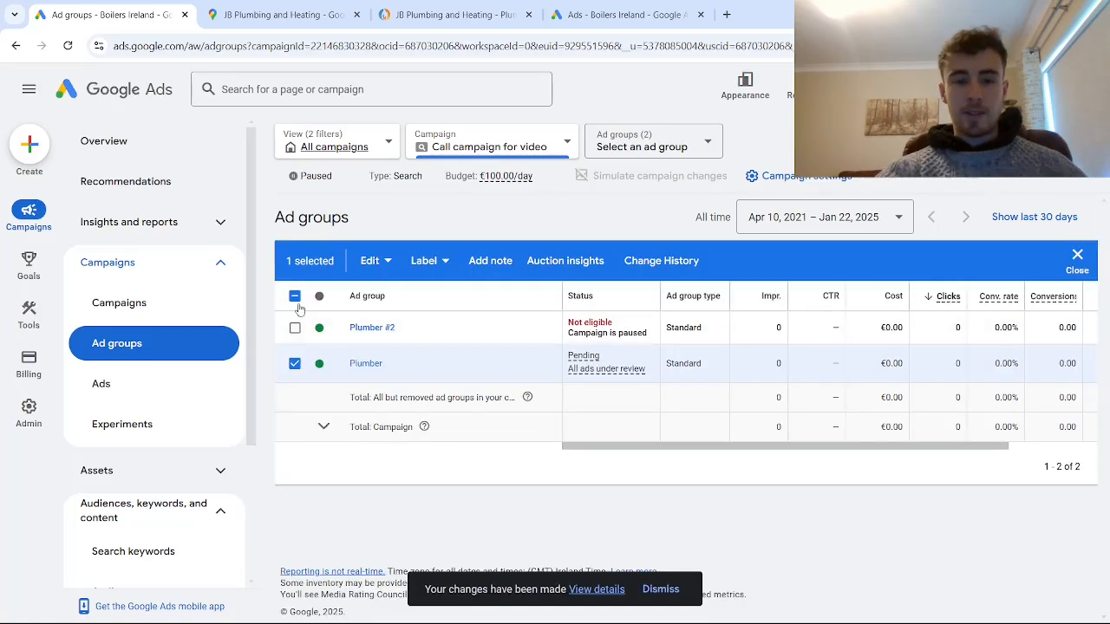
- Clear the ad group selection and rename the pasted copy of the Plumber ad group to "Plumber Bolton"
click(295, 297)
click(295, 296)
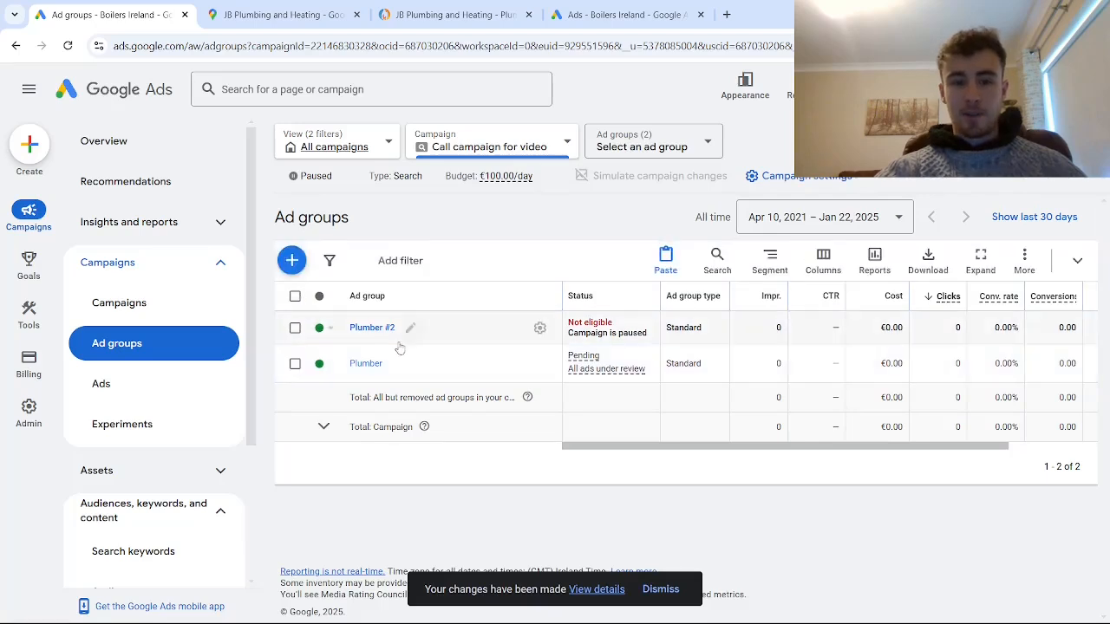
click(410, 328)
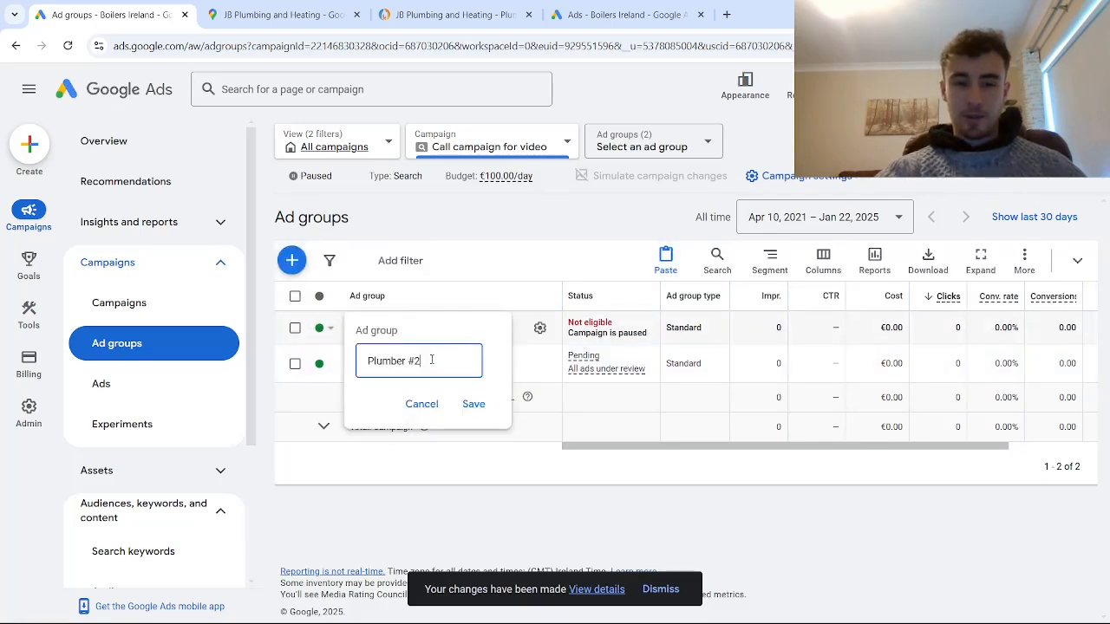
drag(431, 360, 415, 360)
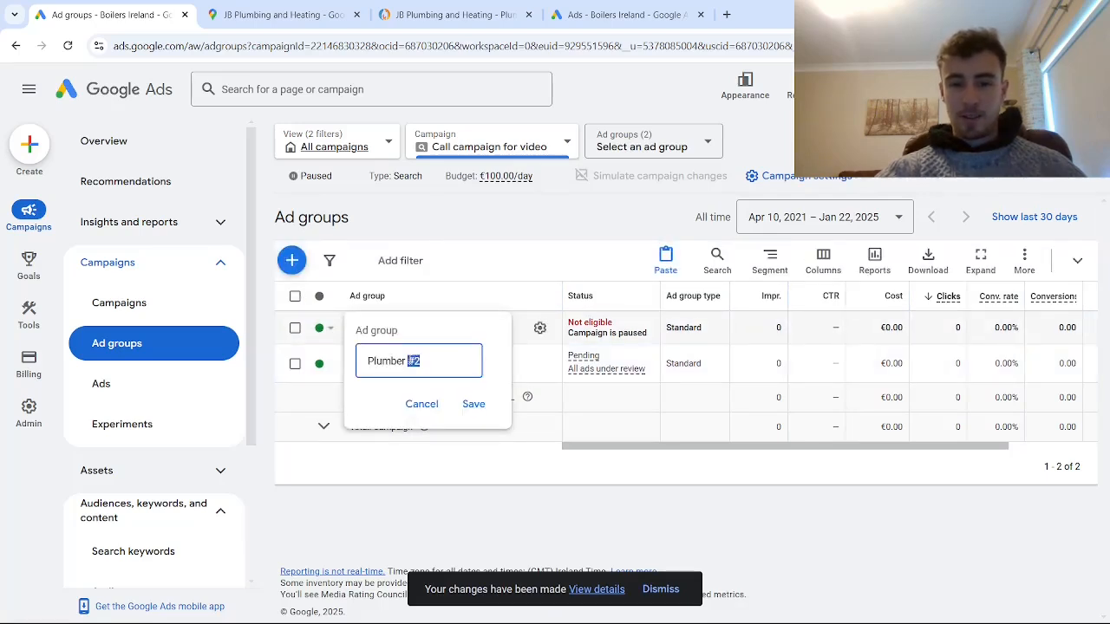
key(BackSpace)
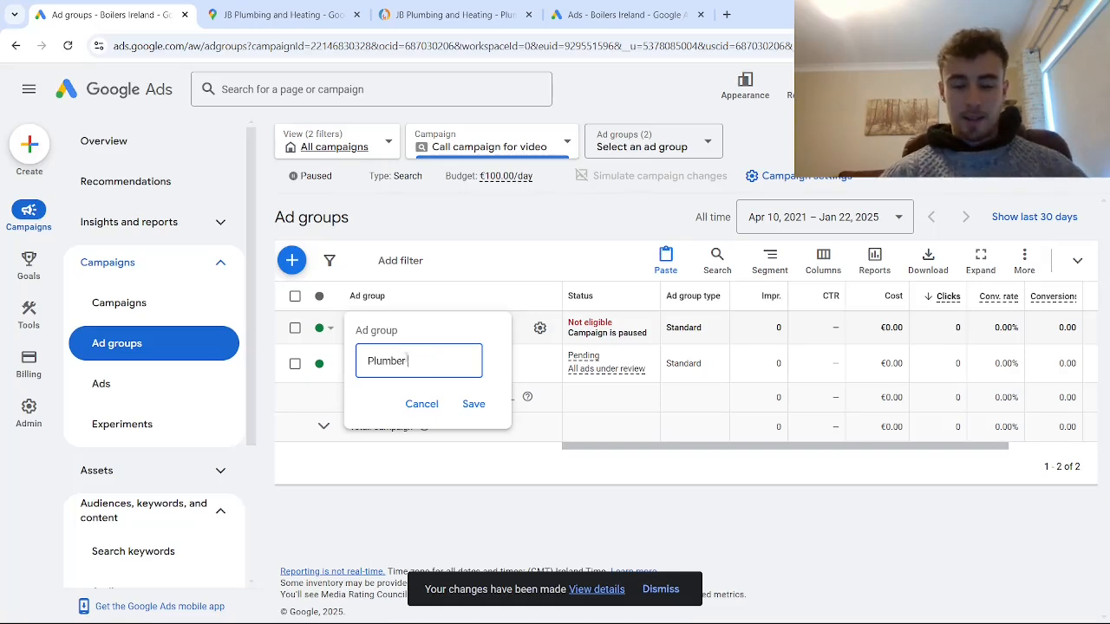
text(Bolt)
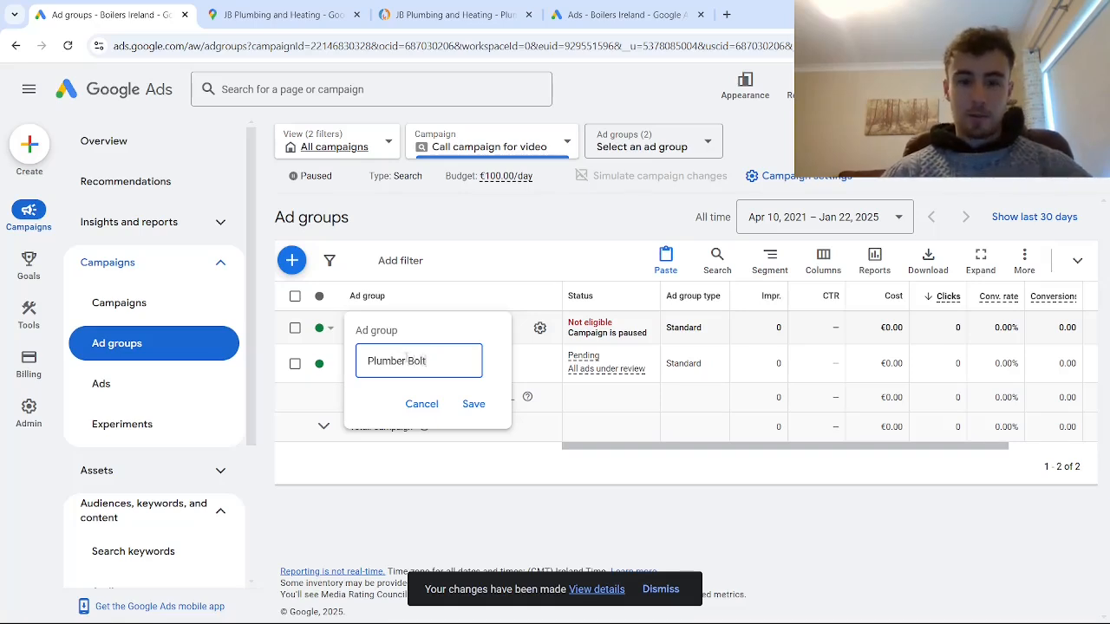
text(on)
click(473, 404)
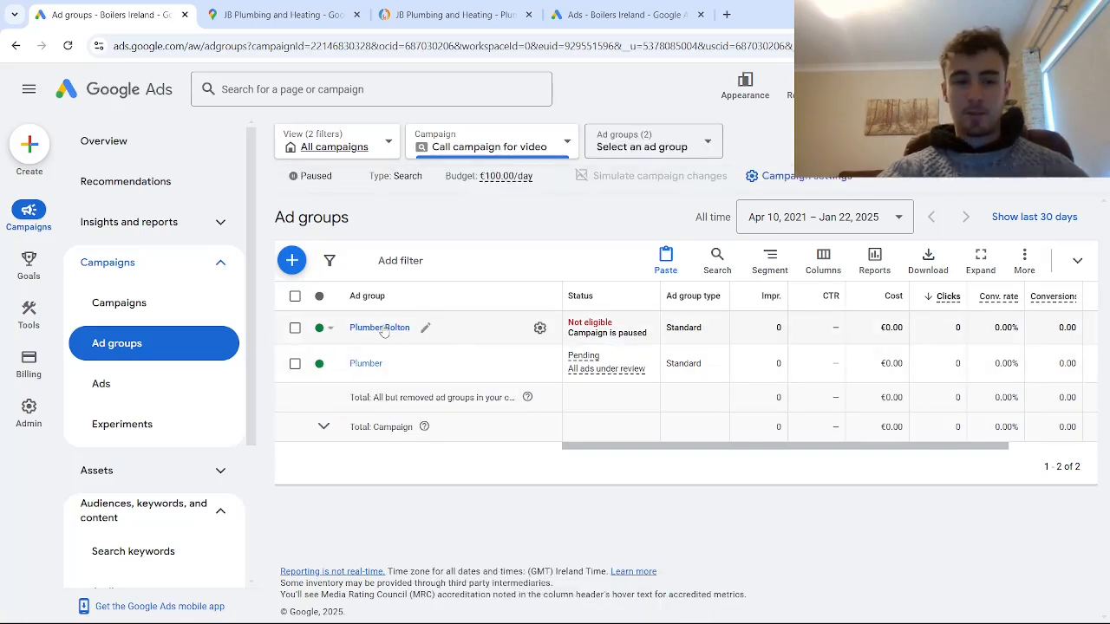
- Remove all the existing search keywords from the Plumber Bolton ad group
click(381, 330)
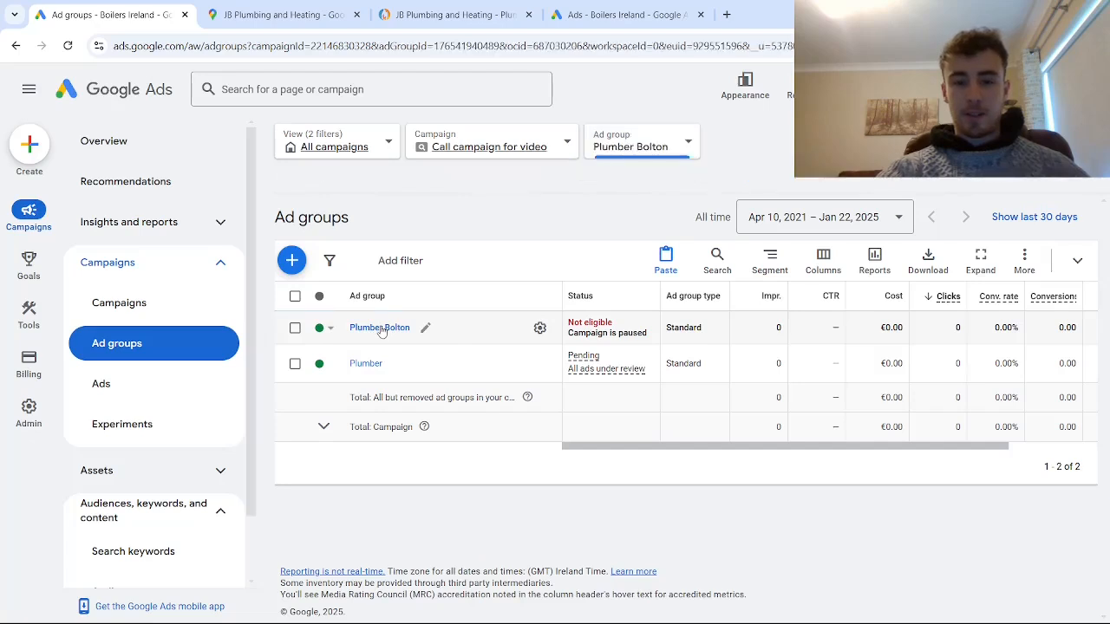
click(156, 552)
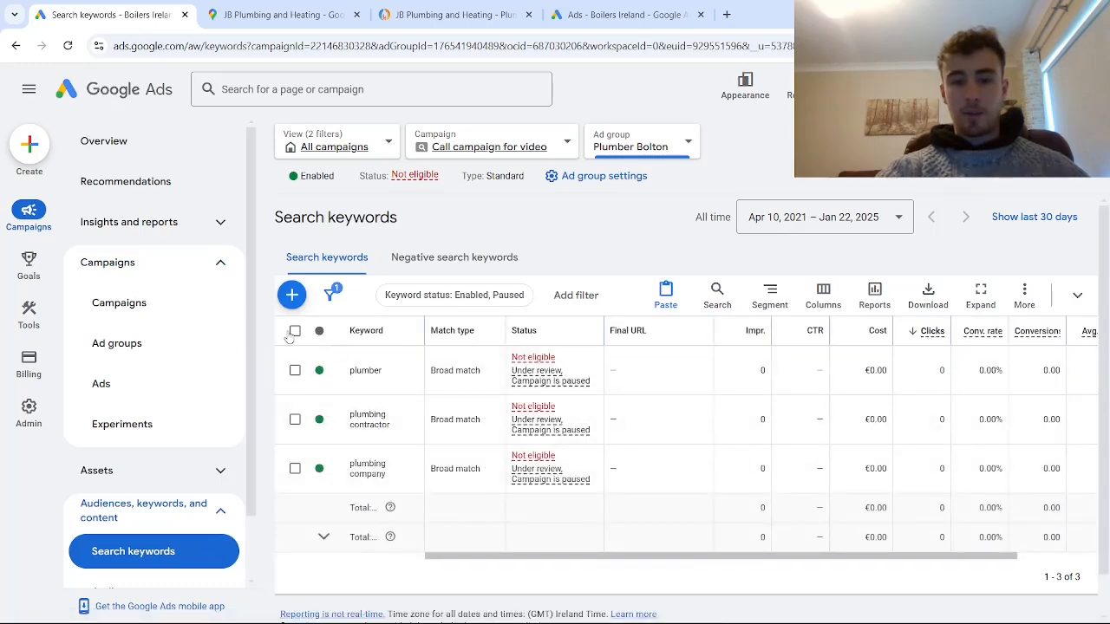
click(294, 330)
click(382, 296)
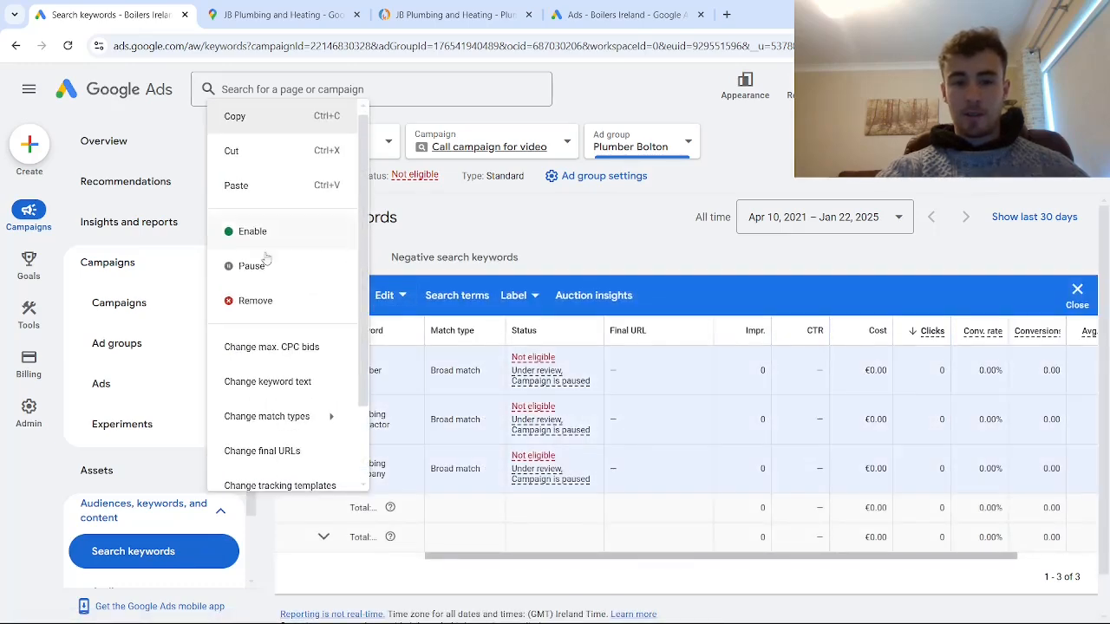
click(263, 305)
click(693, 400)
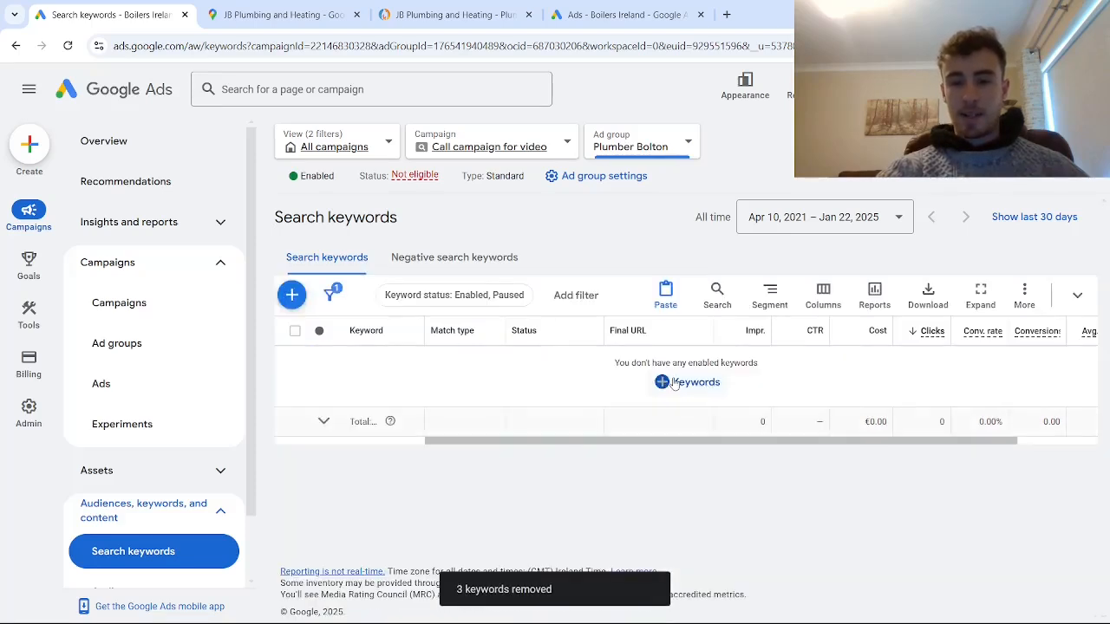
- Add and save the keywords emergency plumber bolton, bolton plumbing and heating, and bolton emergency plumber in the Plumber Bolton ad group
click(675, 383)
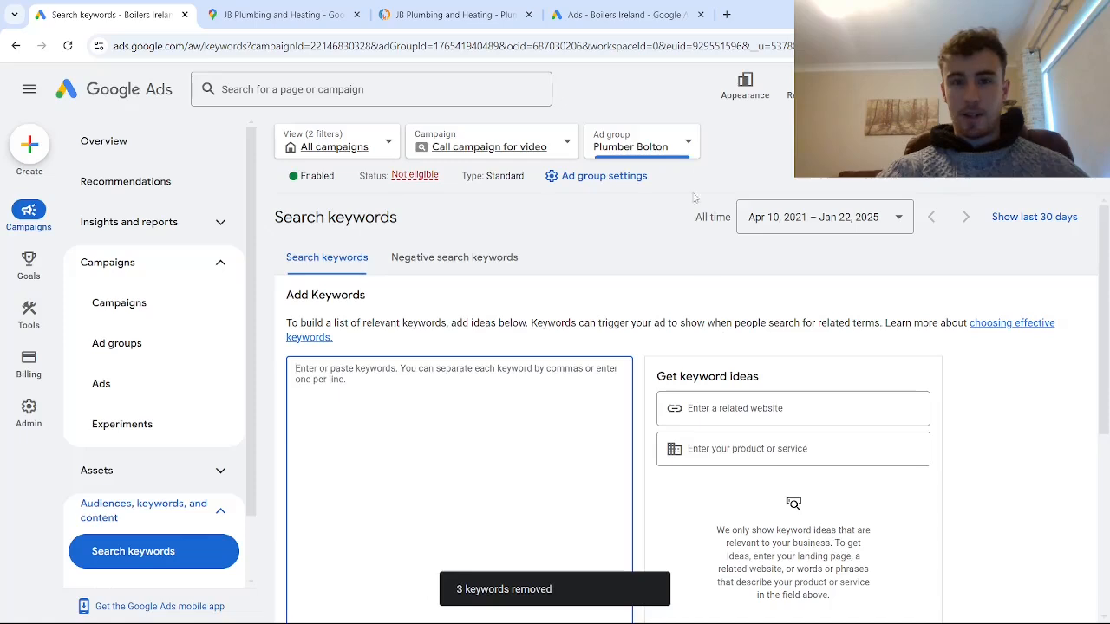
click(388, 410)
key(ctrl+v)
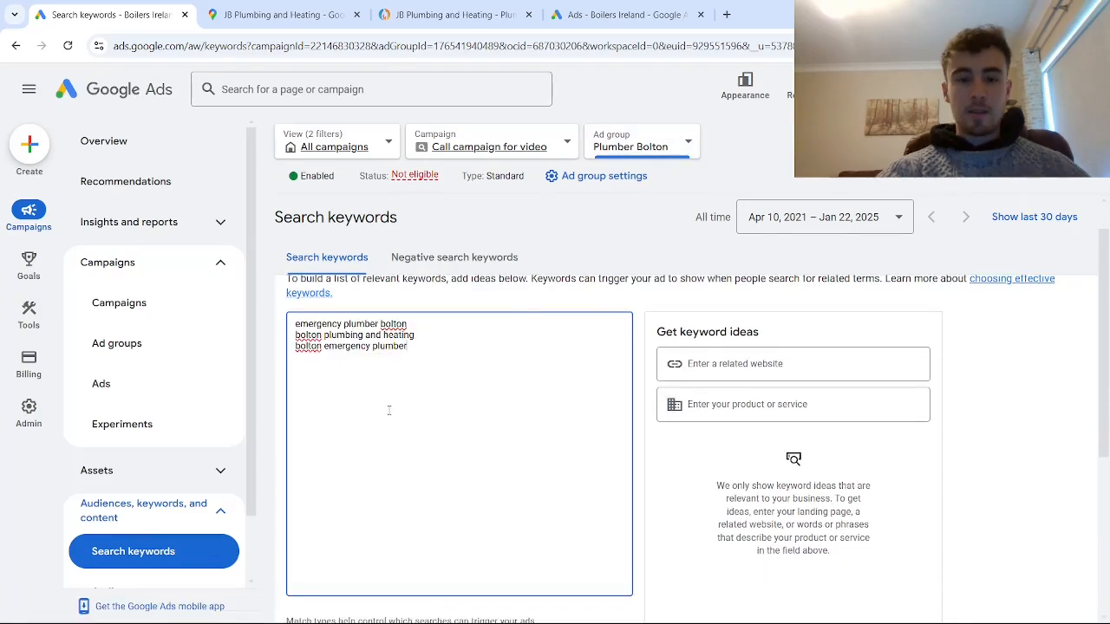
scroll(388, 410, up, 1)
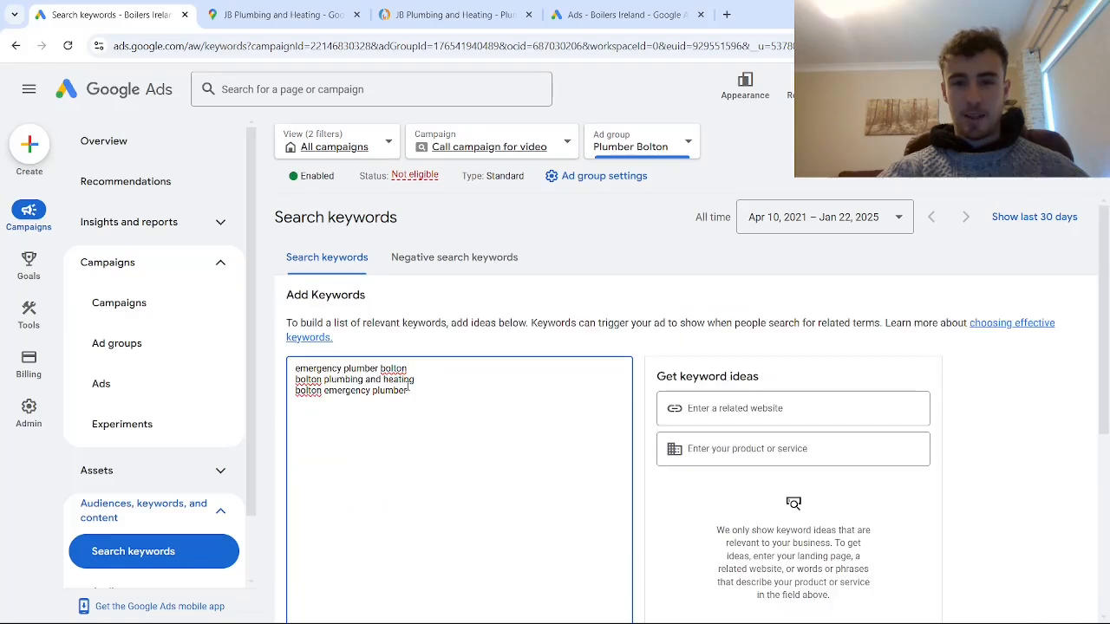
scroll(410, 390, down, 3)
click(312, 452)
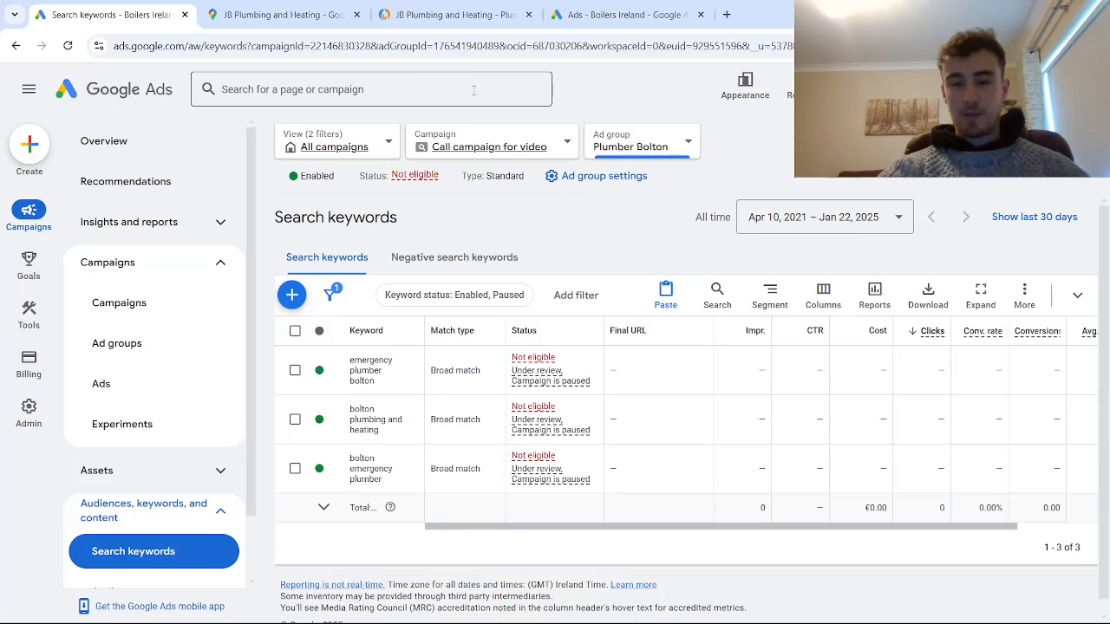
- Review the search keywords of all ad groups in Call campaign for video
click(479, 146)
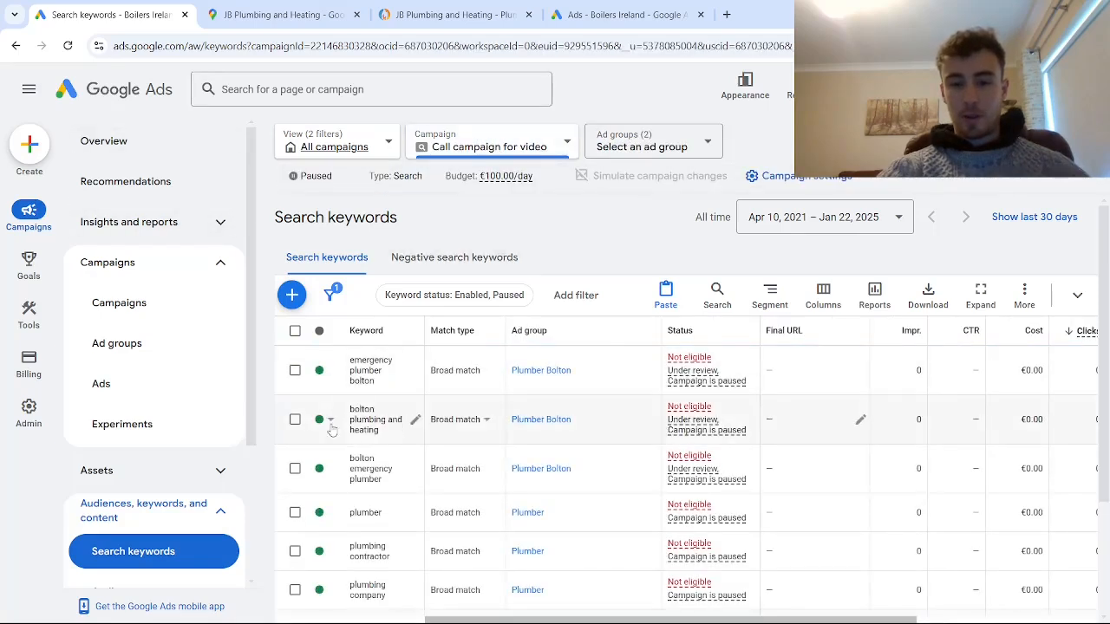
scroll(331, 429, down, 2)
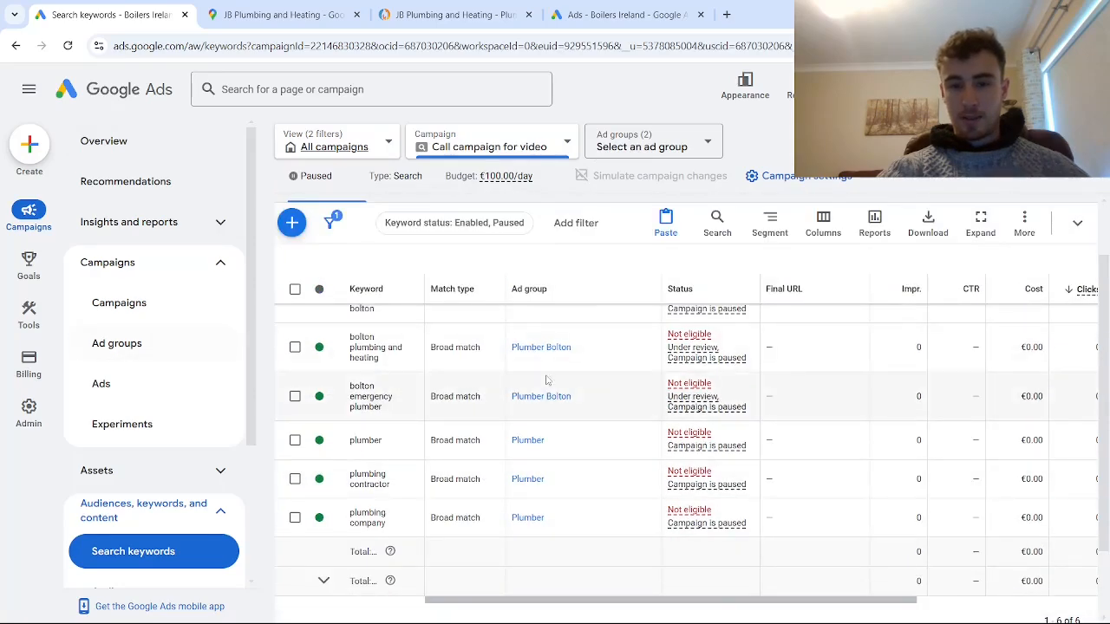
scroll(546, 380, up, 3)
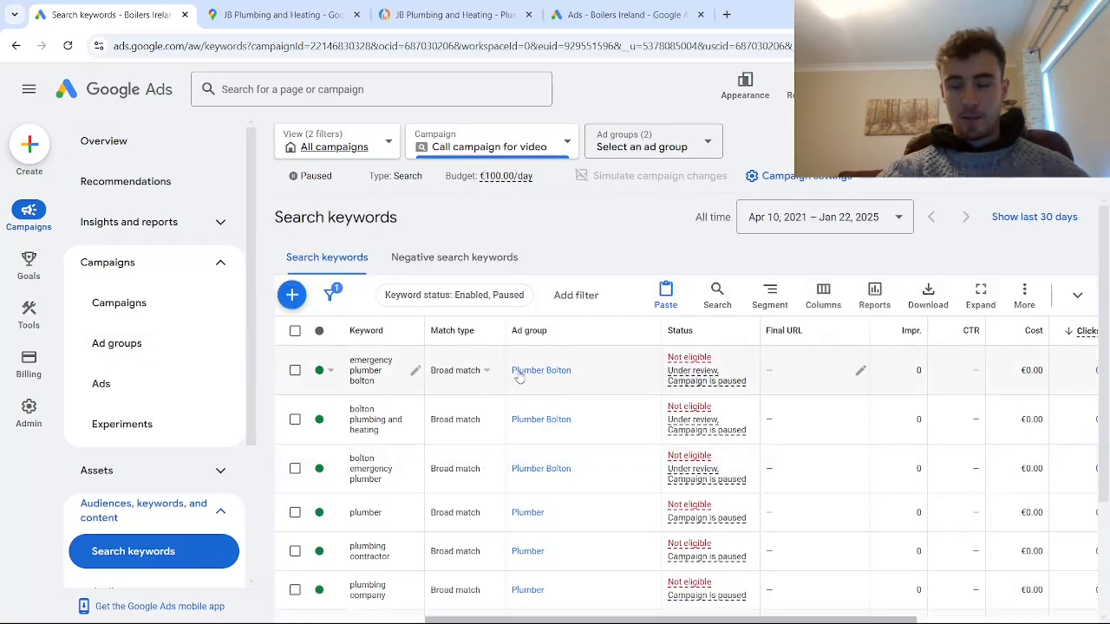
- Open the first call ad of the Plumber Bolton ad group for editing and set its first display path field to "Plumber Bolton"
click(126, 382)
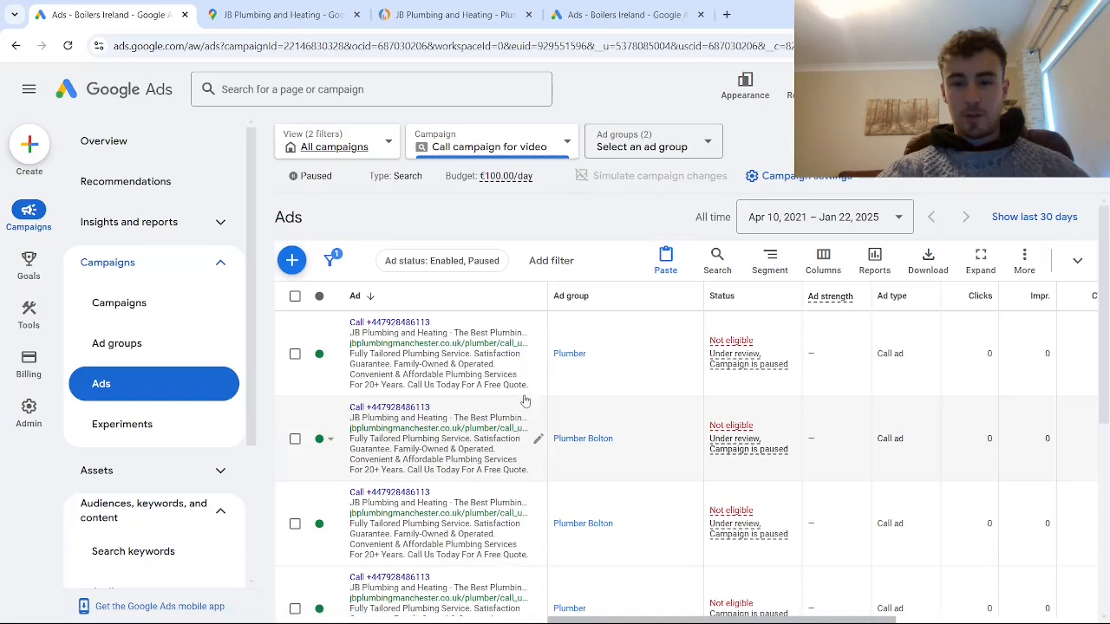
click(622, 145)
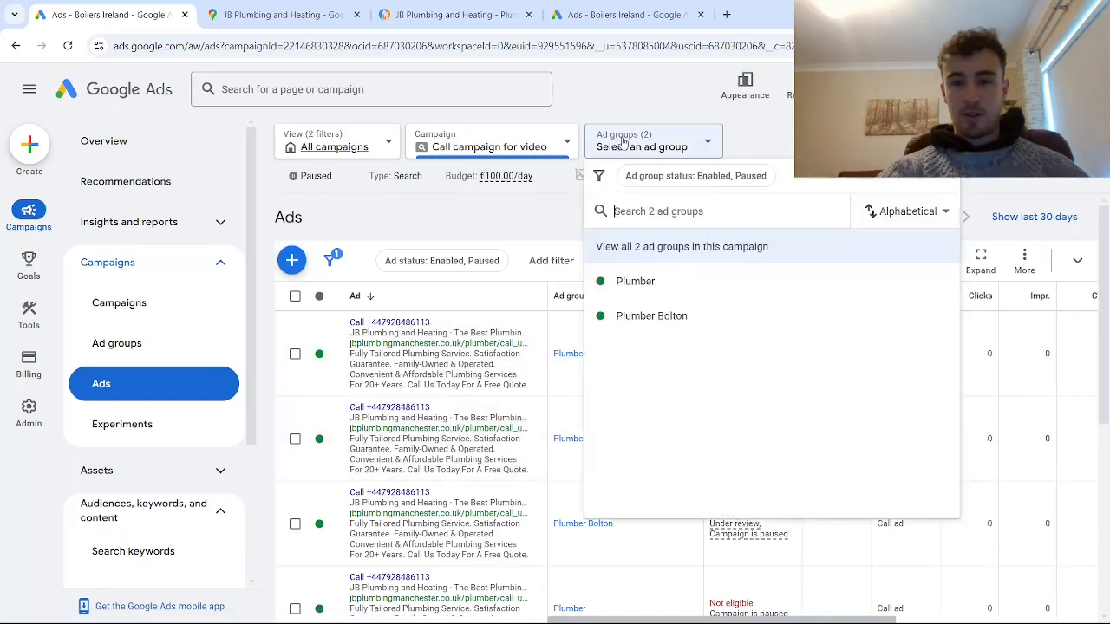
click(639, 318)
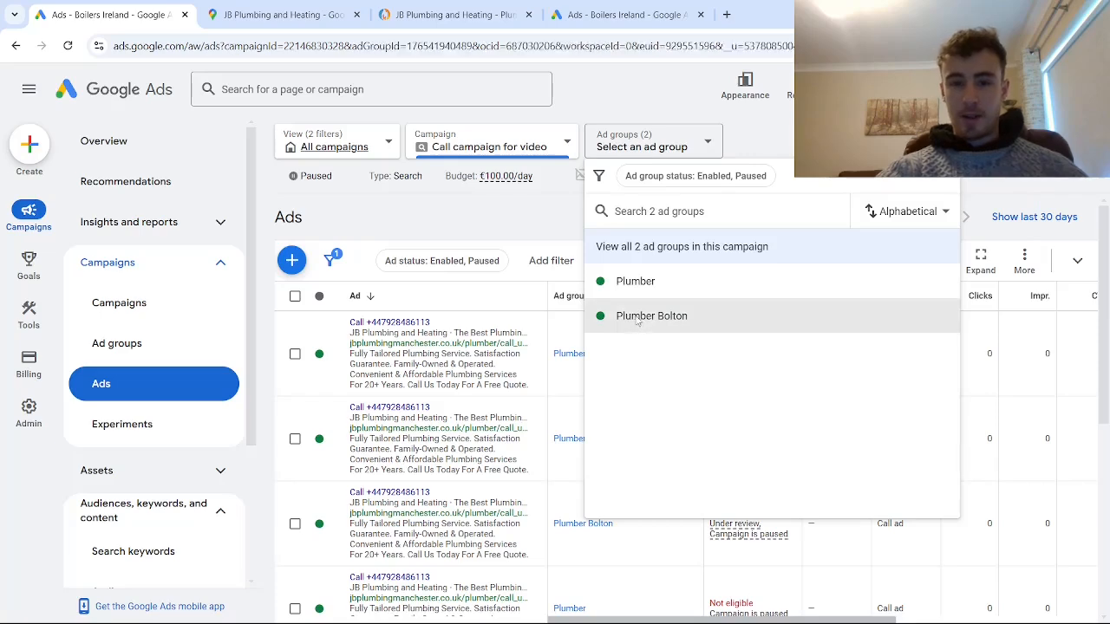
click(534, 354)
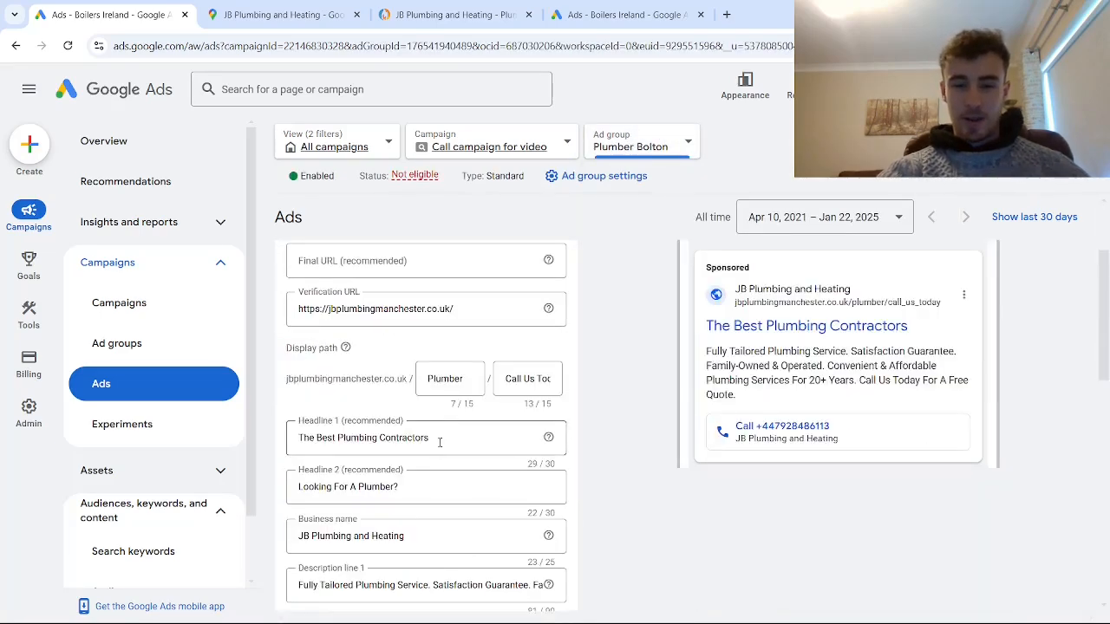
click(464, 380)
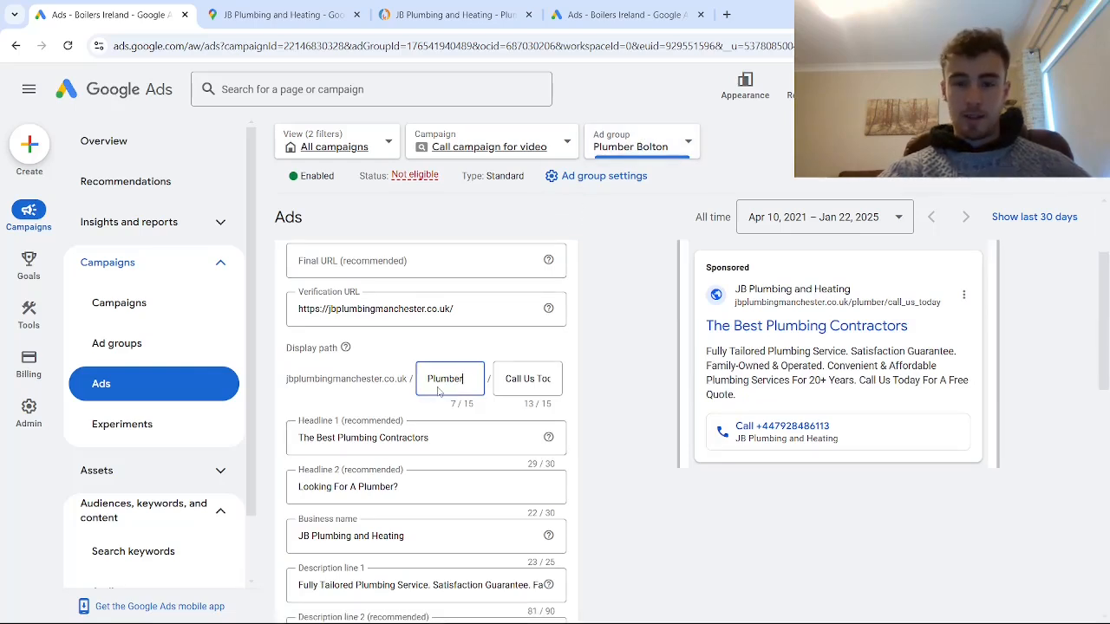
text(Bolton)
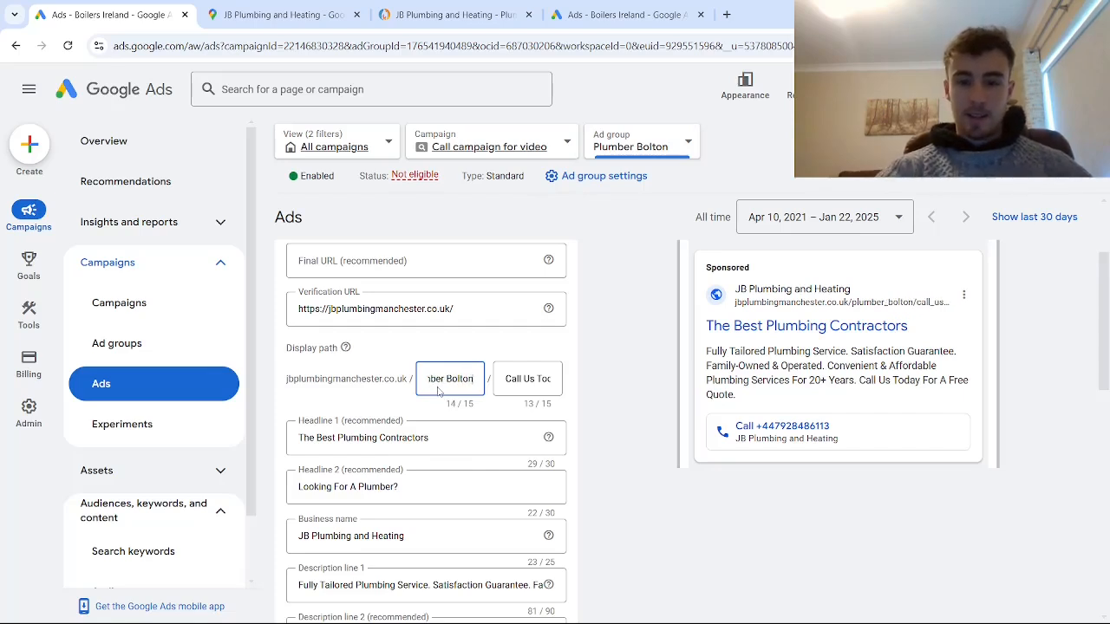
drag(447, 376, 473, 378)
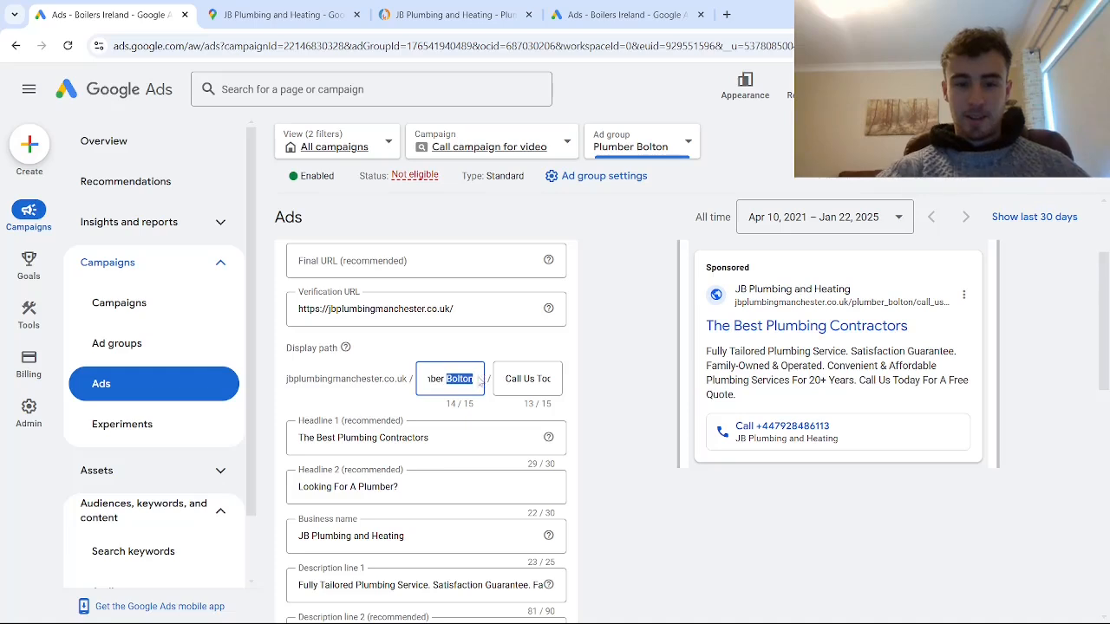
- Change the call ad's Headline 1 to "The Best Plumbers In Bolton"
drag(425, 441, 369, 438)
key(BackSpace)
key(BackSpace)
text(ers)
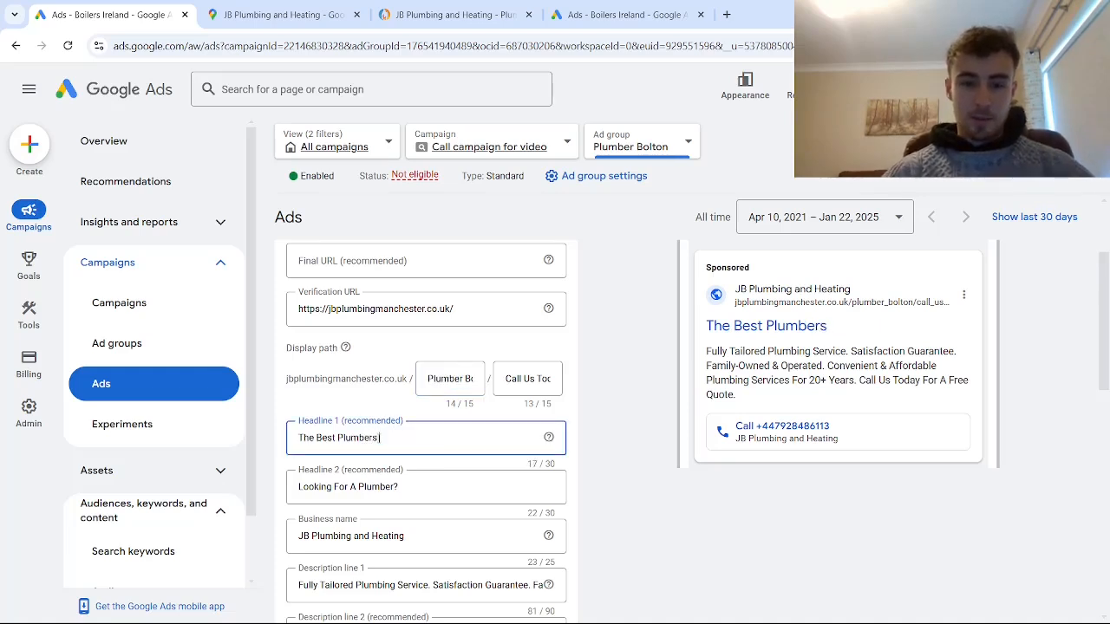
text( In Bolton)
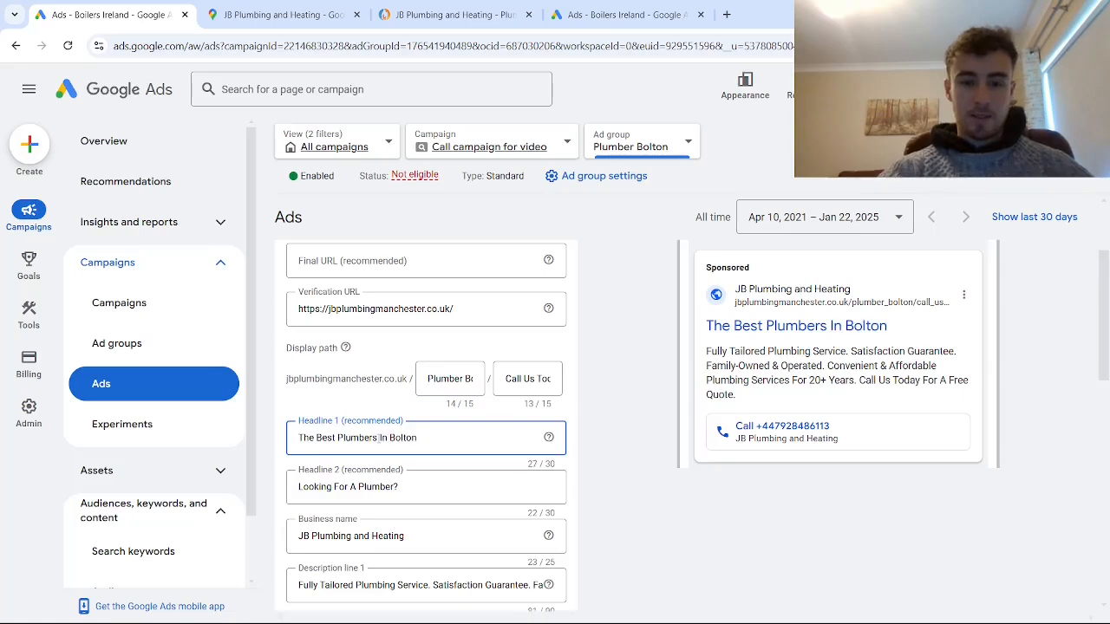
- Change the call ad's Headline 2 to "Need A Plumber In Bolton?"
click(395, 487)
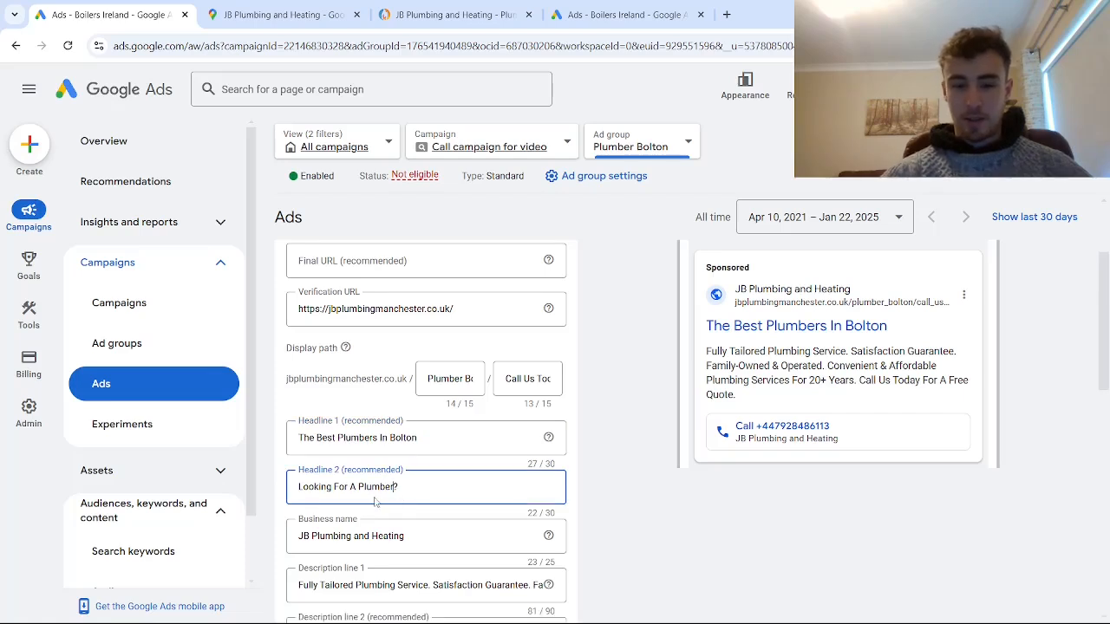
text(Bolton)
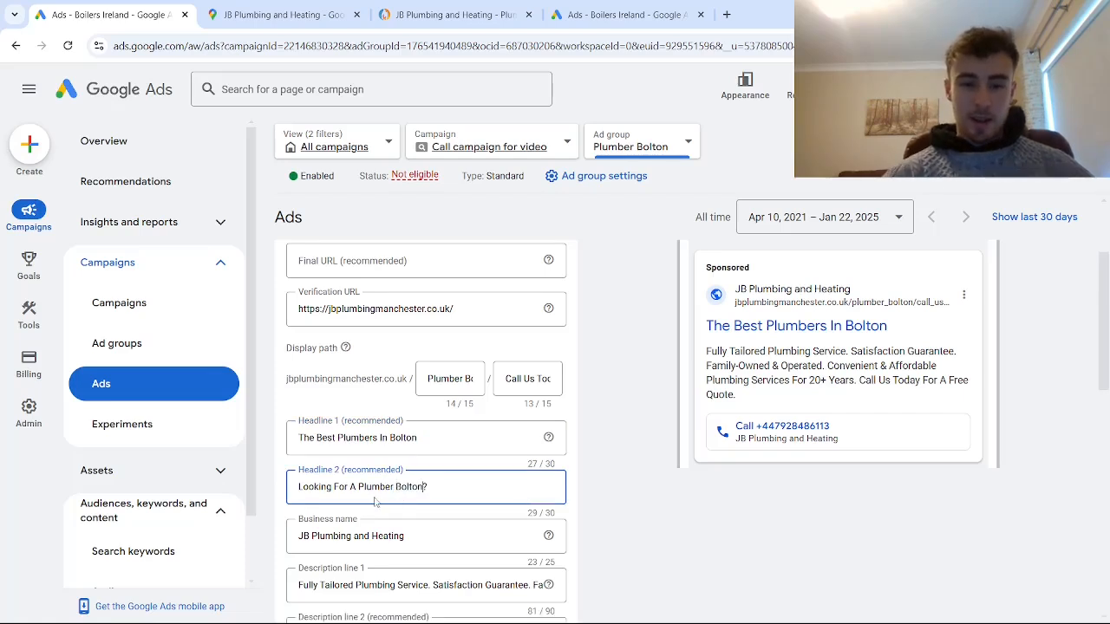
drag(345, 486, 289, 487)
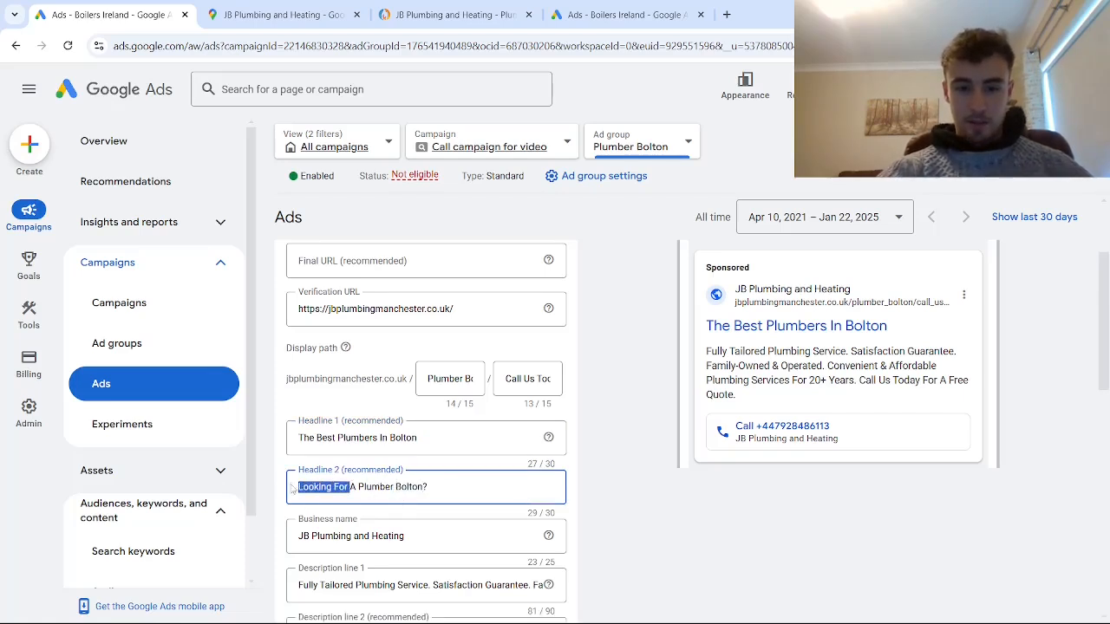
key(BackSpace)
text(Need)
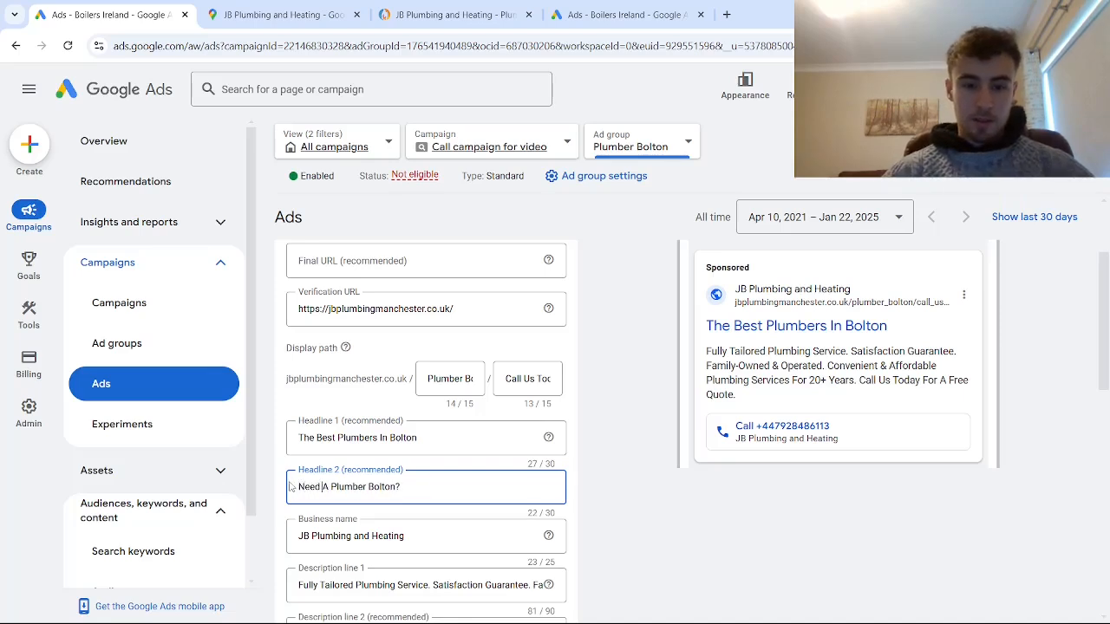
click(370, 486)
text(in)
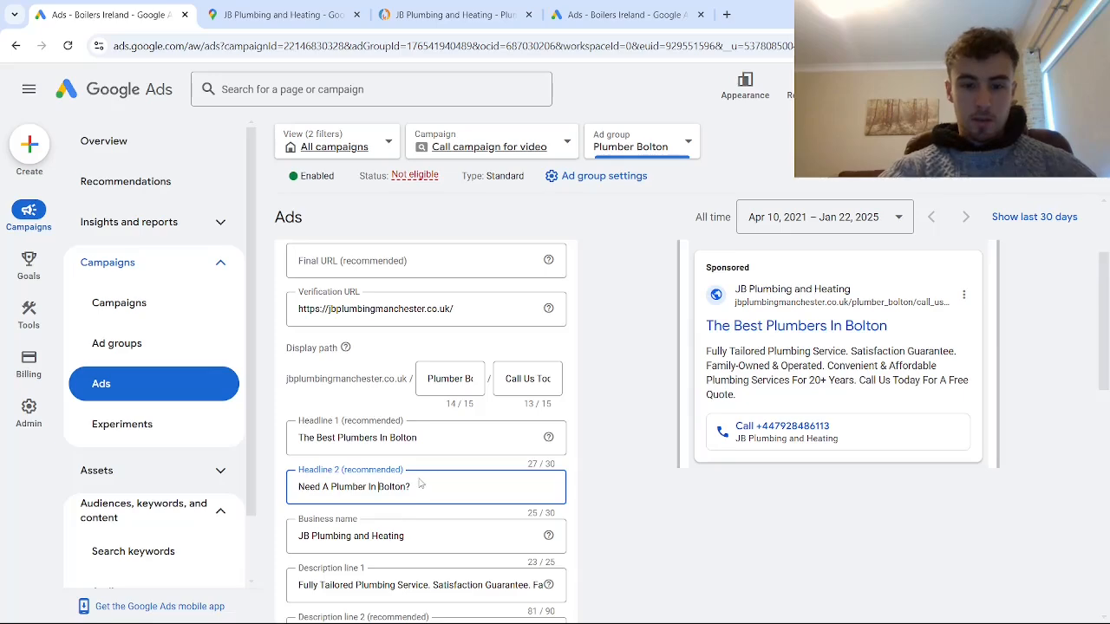
- Insert "Bolton" after "Fully Tailored Plumbing Service" in the call ad's Description line 1
scroll(373, 494, down, 1)
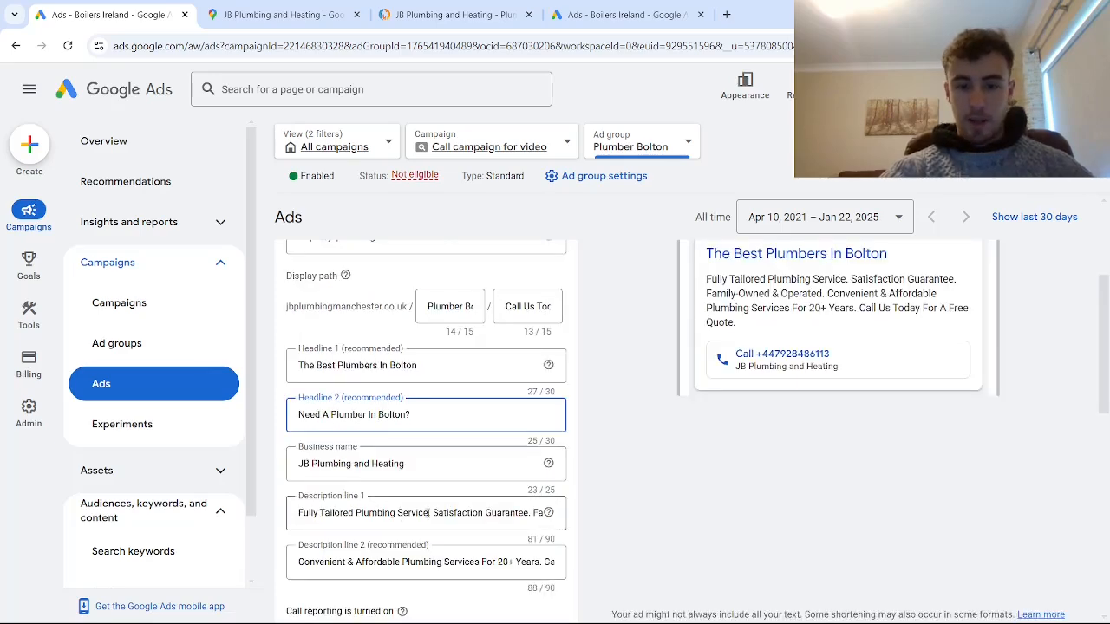
click(429, 512)
text(Bolton)
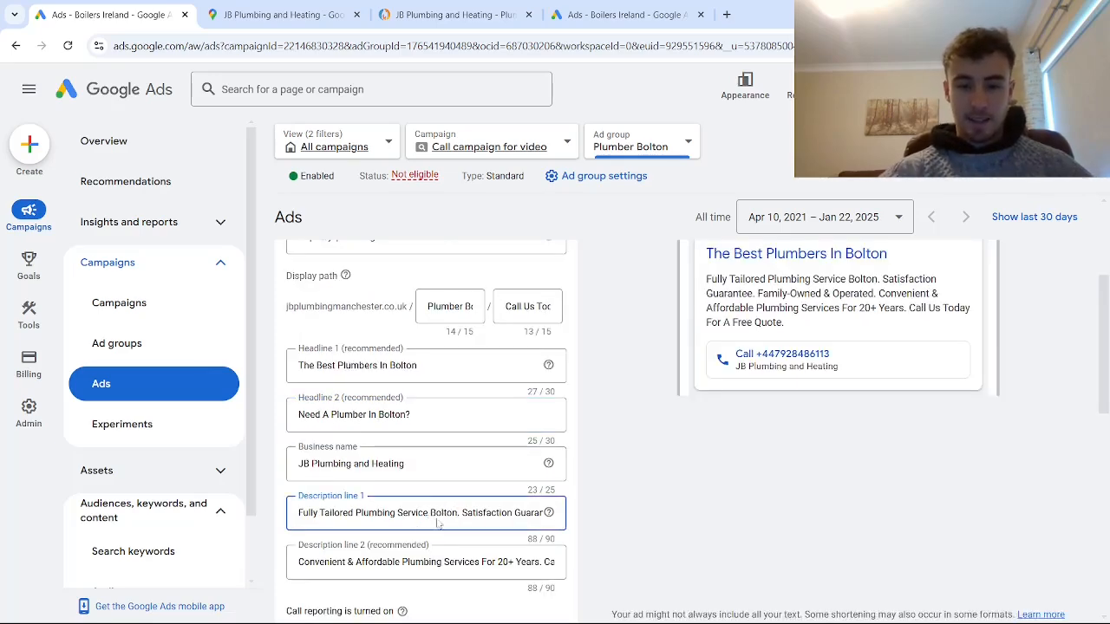
- Replace "Services" with "In Bolton" in the call ad's Description line 2 and save the ad as a new version
scroll(438, 524, down, 2)
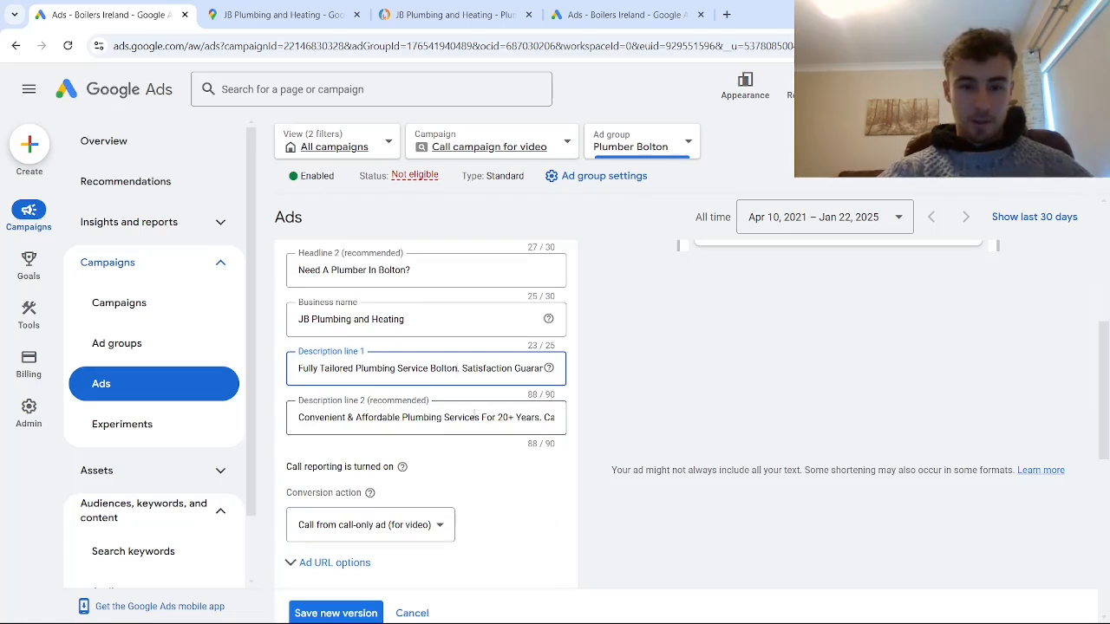
drag(481, 418, 446, 418)
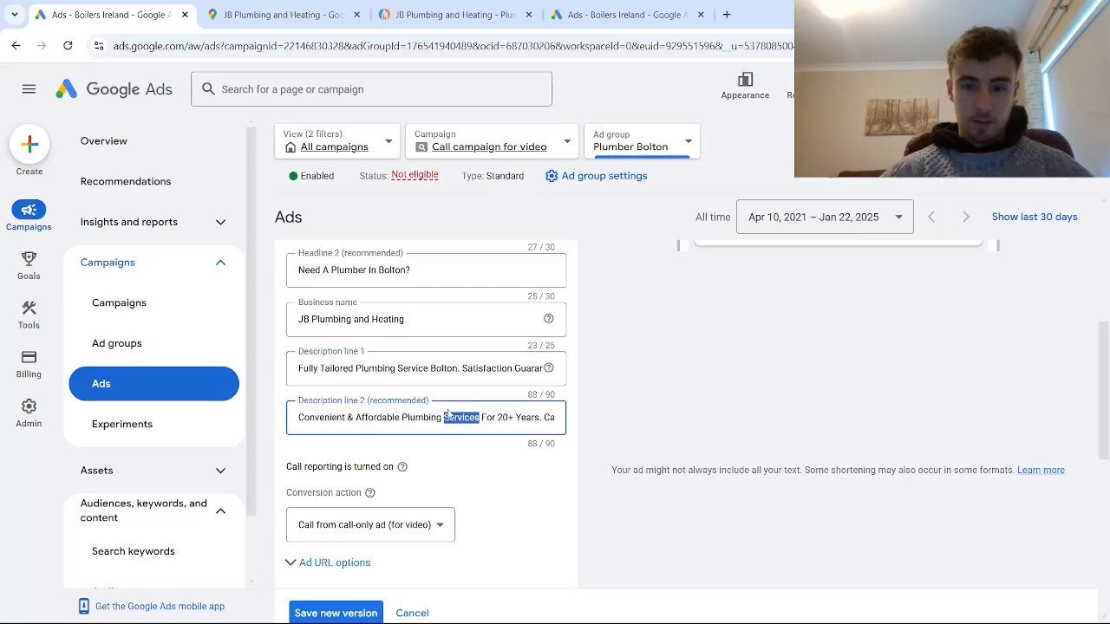
text(In Bolton)
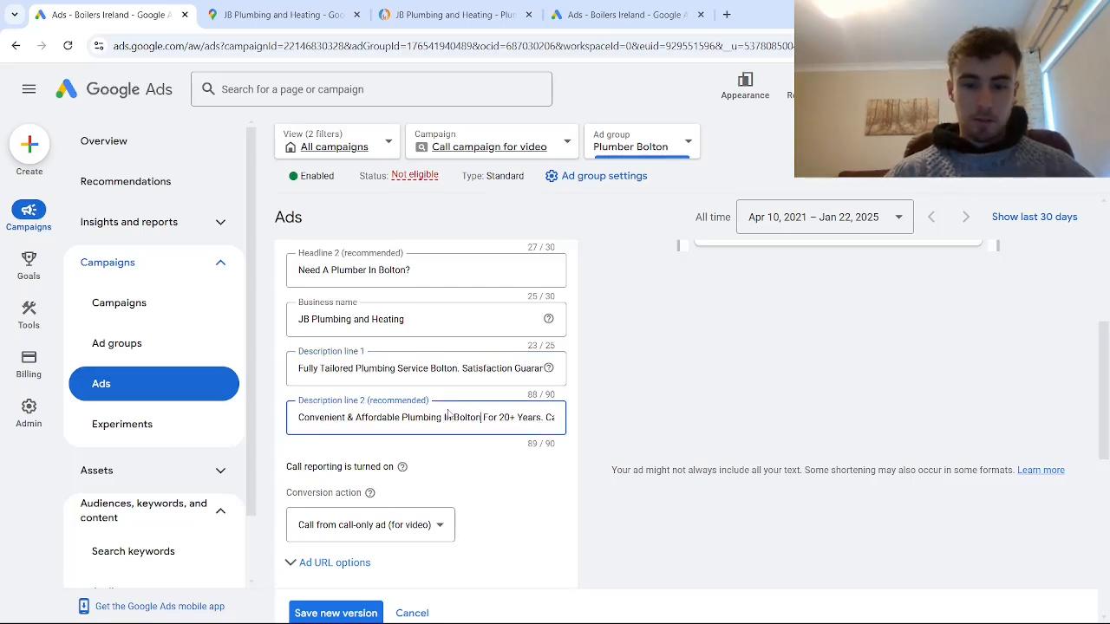
drag(481, 418, 567, 427)
scroll(401, 446, down, 2)
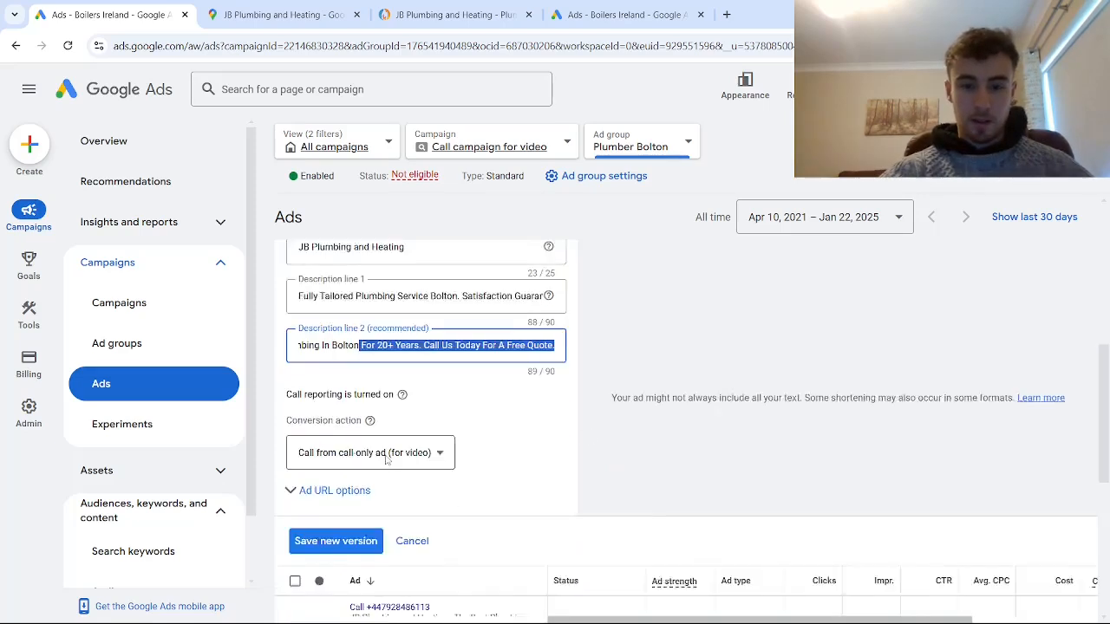
click(361, 472)
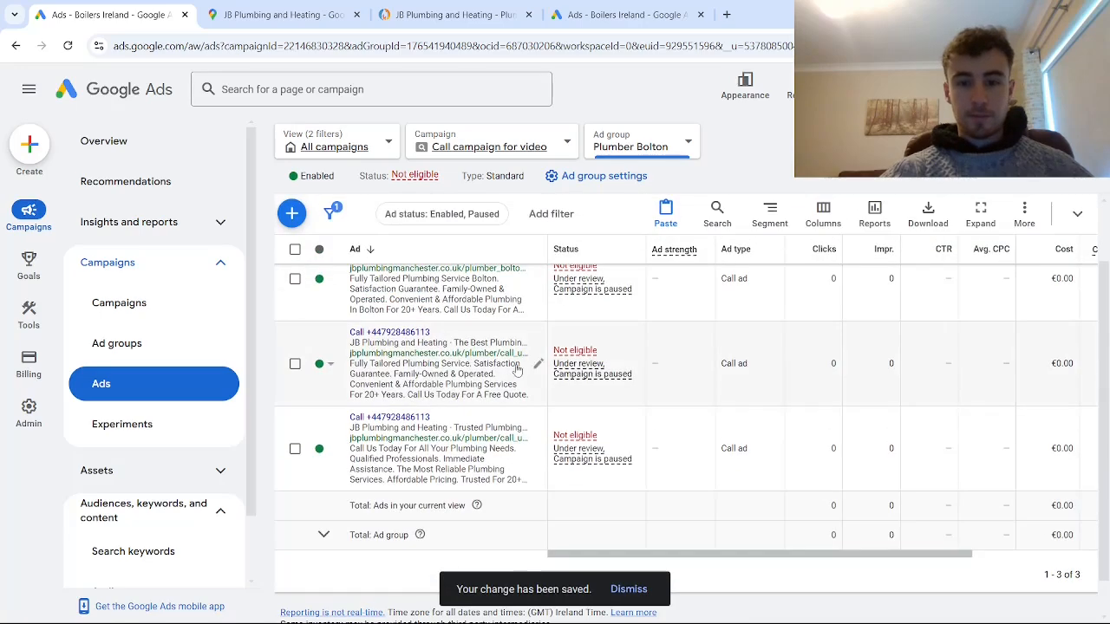
- Open the second Plumber Bolton call ad for editing and set its first display path field to "Plumber Bolton"
click(538, 366)
scroll(445, 511, down, 1)
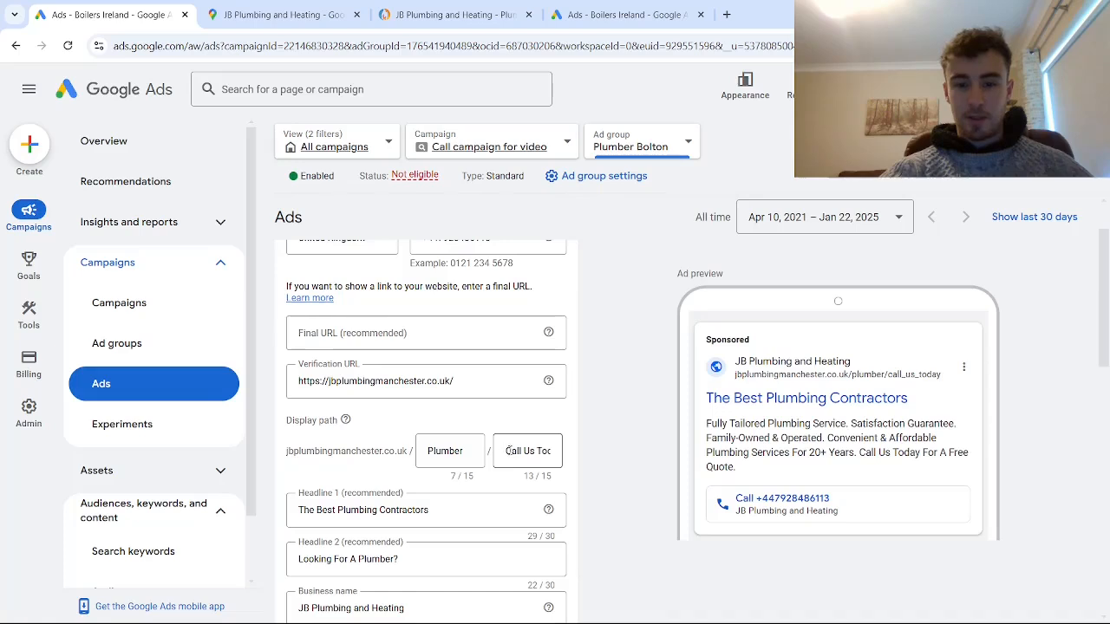
click(471, 450)
text(Bolton)
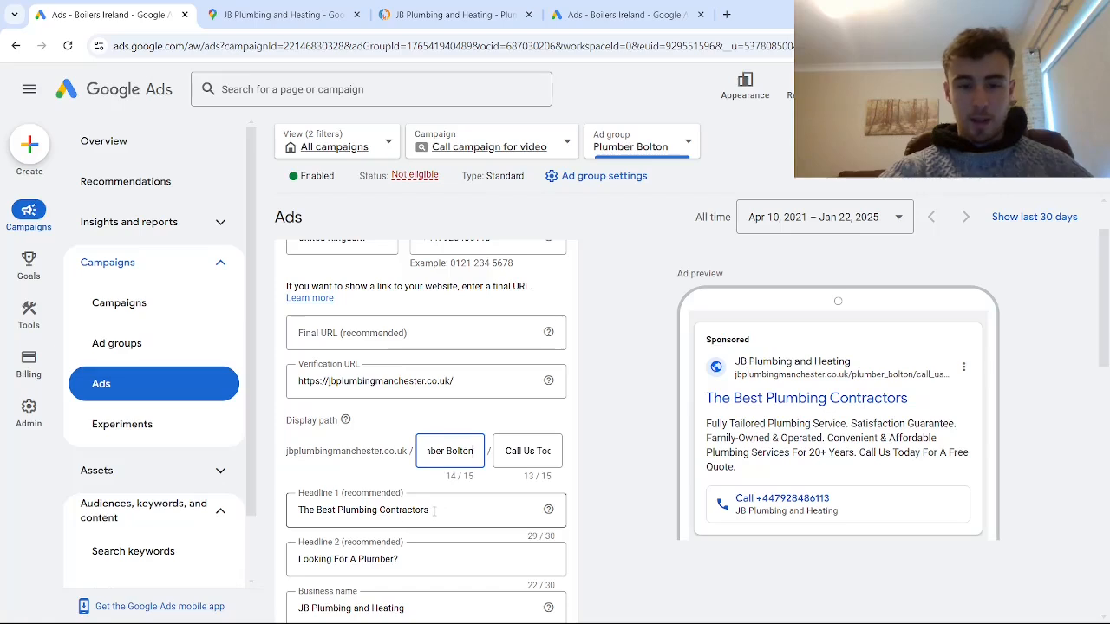
- Change the second Plumber Bolton call ad's Headline 1 to "The Best Plumbers In Bolton"
drag(436, 511, 371, 510)
right_click(380, 511)
click(428, 511)
key(BackSpace)
text(e)
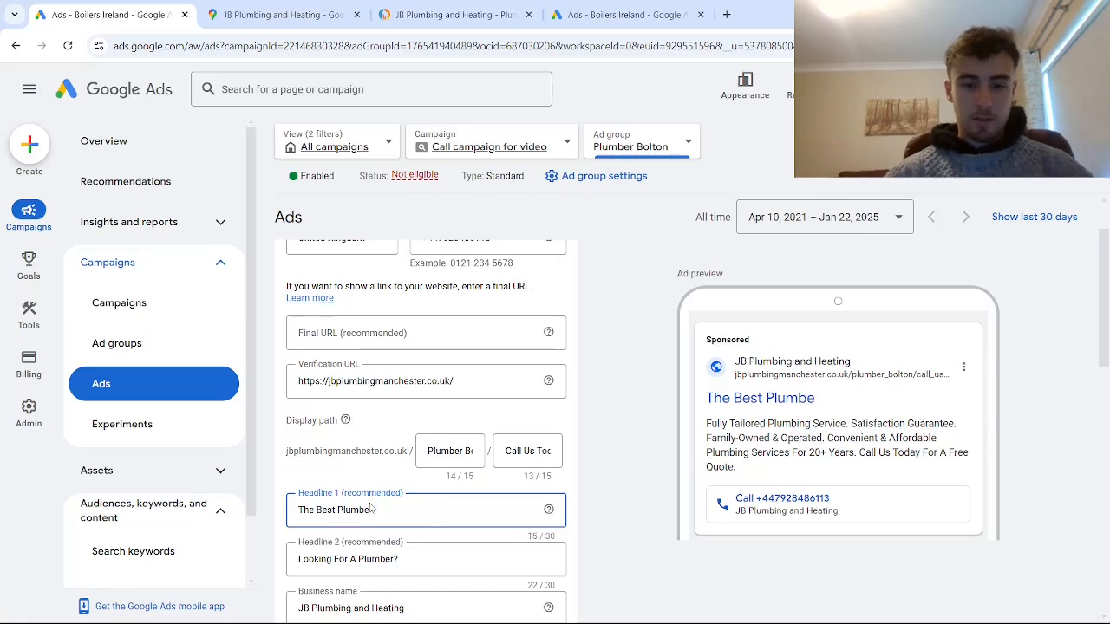
text(rs In Bolton)
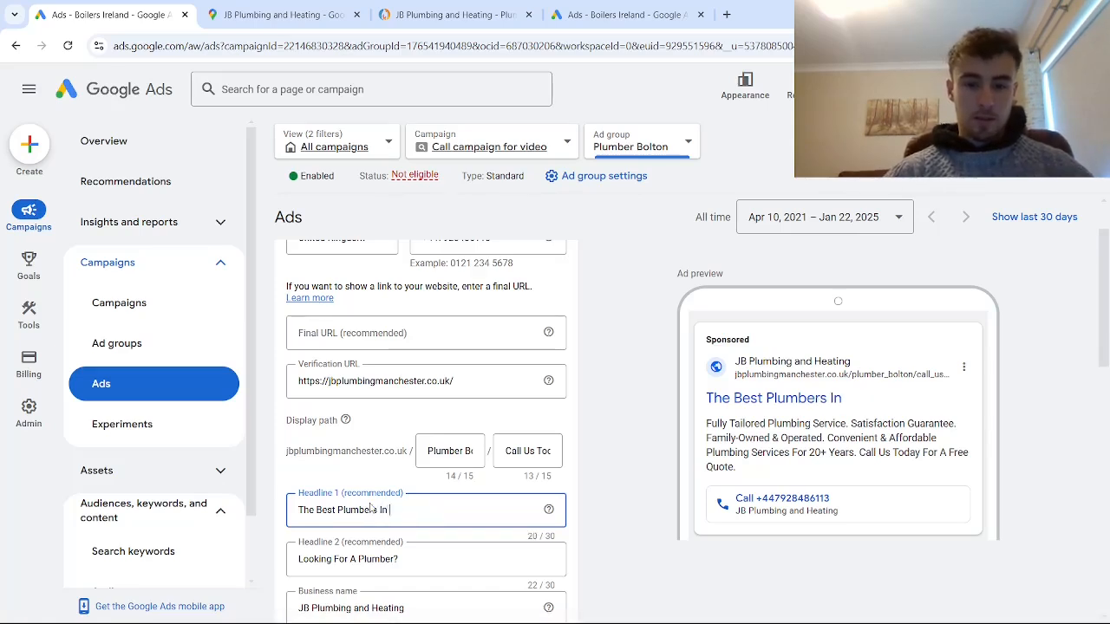
- Change Headline 2 to "Looking For A Plumber Bolton?" and insert "Bolton" after "Fully Tailored Plumbing Service" in Description line 1
click(396, 559)
text(Bolton)
scroll(440, 512, down, 3)
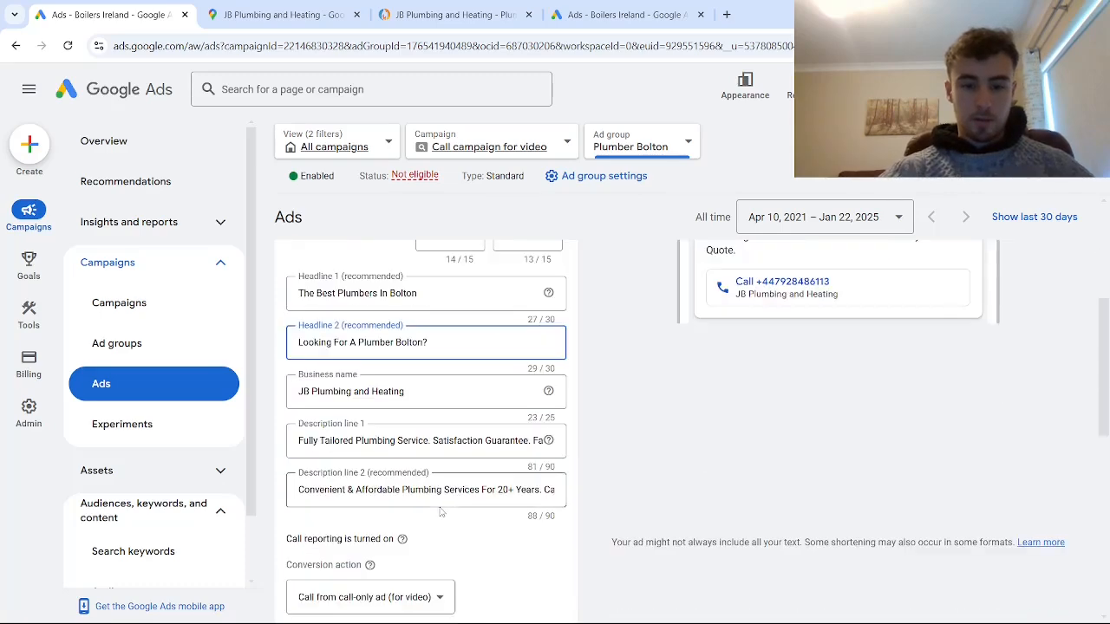
click(428, 440)
text(Bolton)
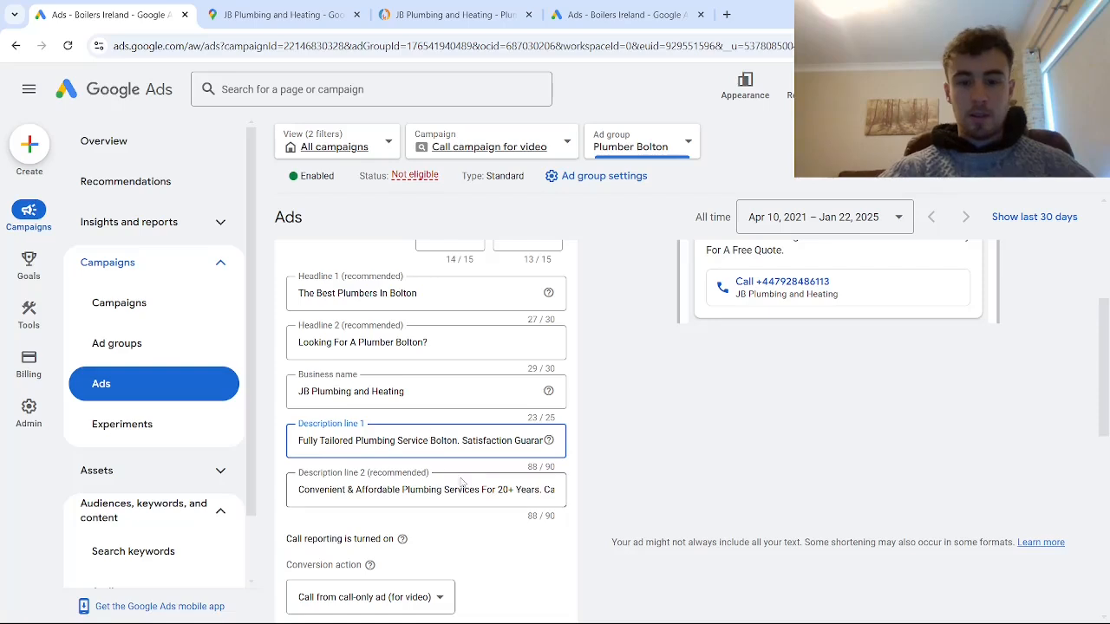
- Replace "Services" with "In Bolton" in the second call ad's Description line 2 and save the ad as a new version
click(540, 489)
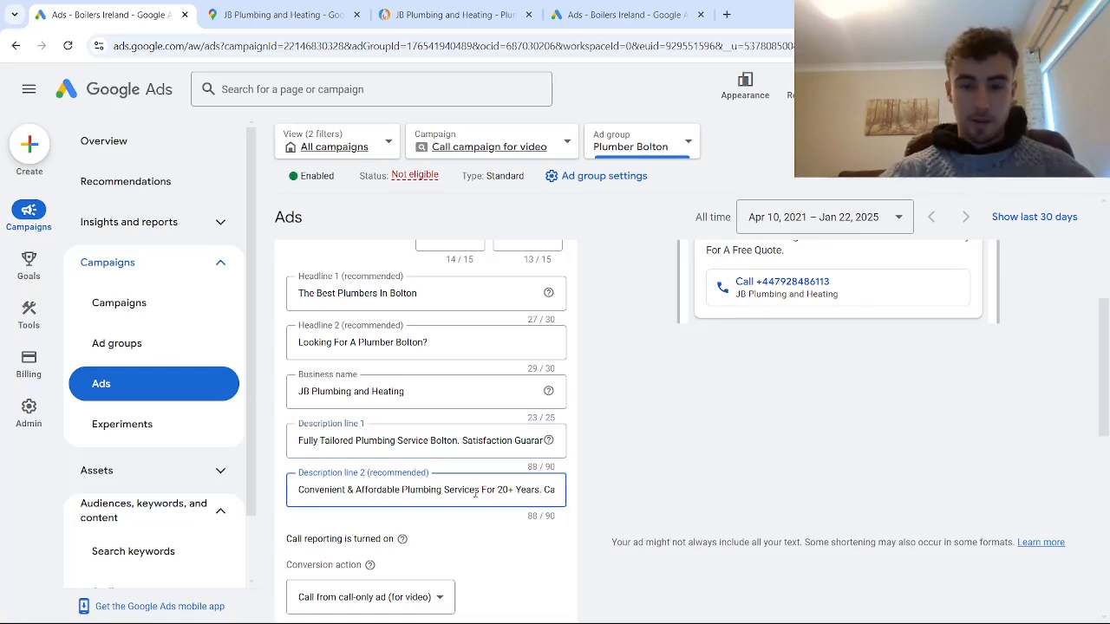
drag(476, 490, 443, 490)
key(BackSpace)
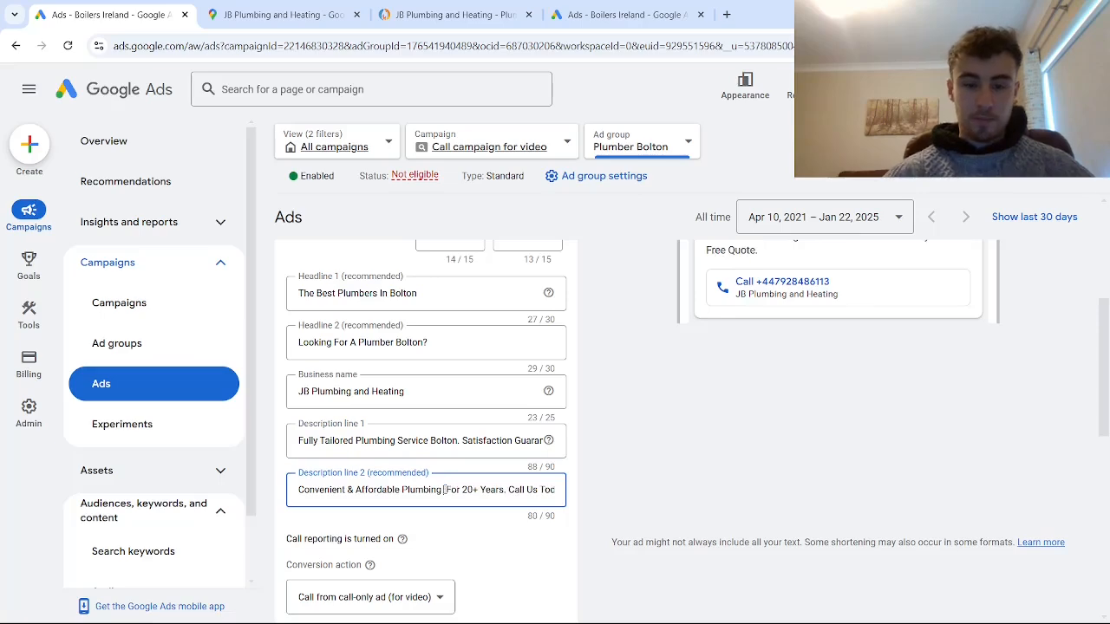
text(In Bolton)
scroll(457, 422, down, 2)
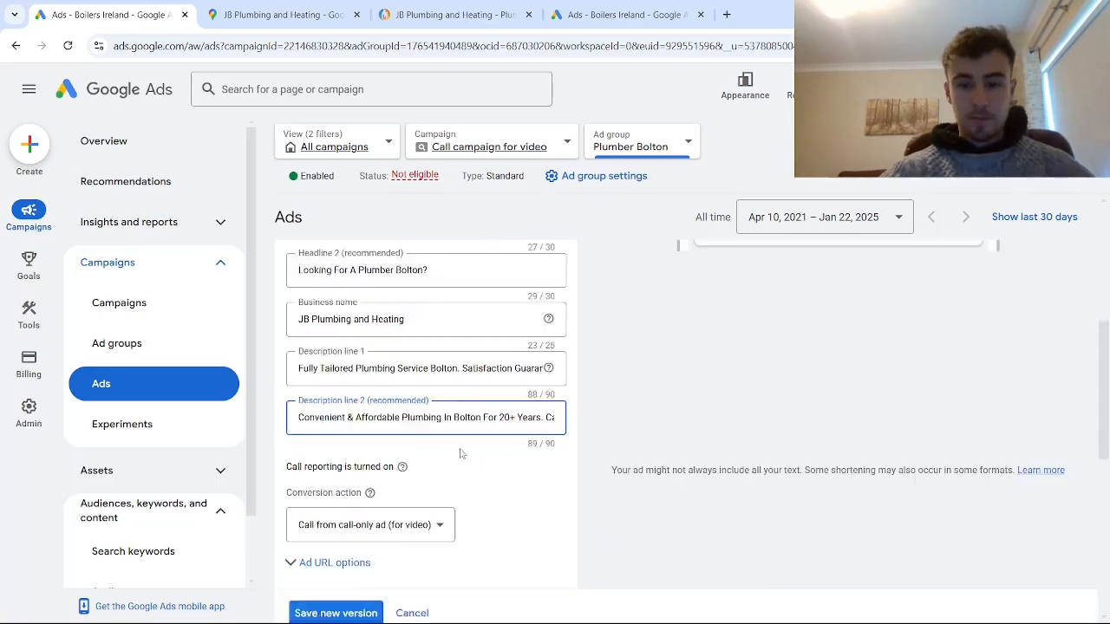
scroll(457, 422, down, 1)
click(348, 468)
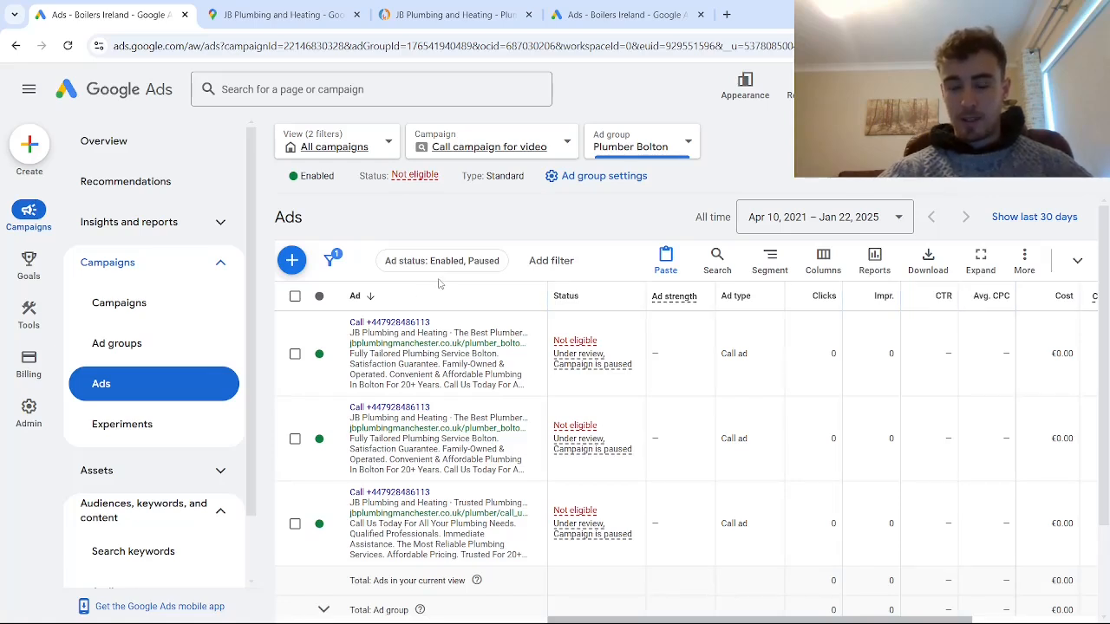
- Switch the view to the whole "Call campaign for video" campaign and open its search keywords
click(526, 145)
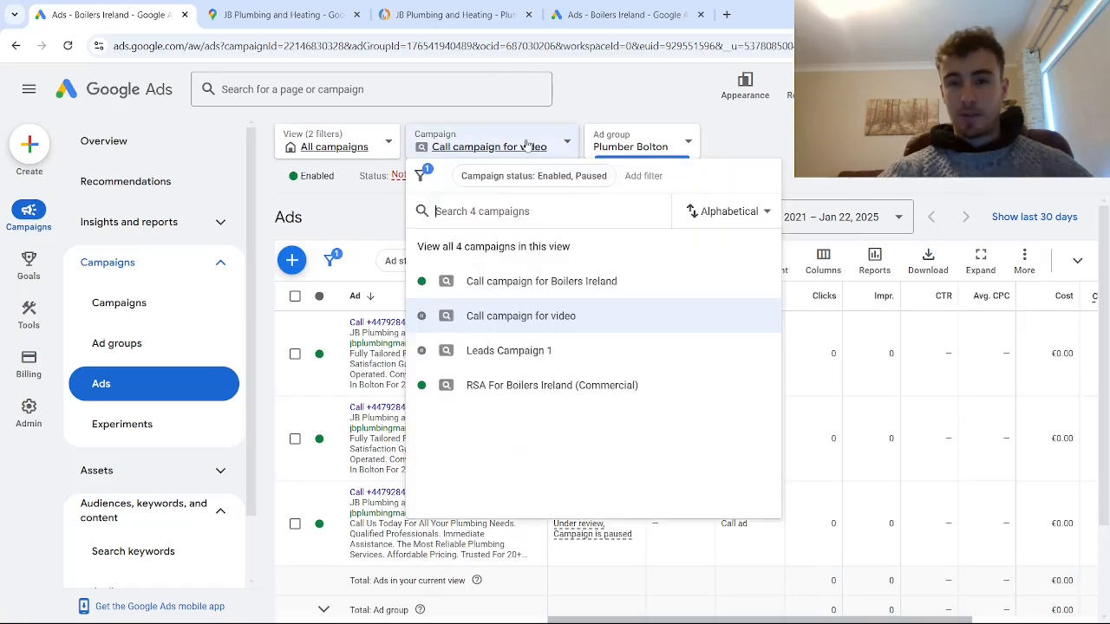
click(527, 315)
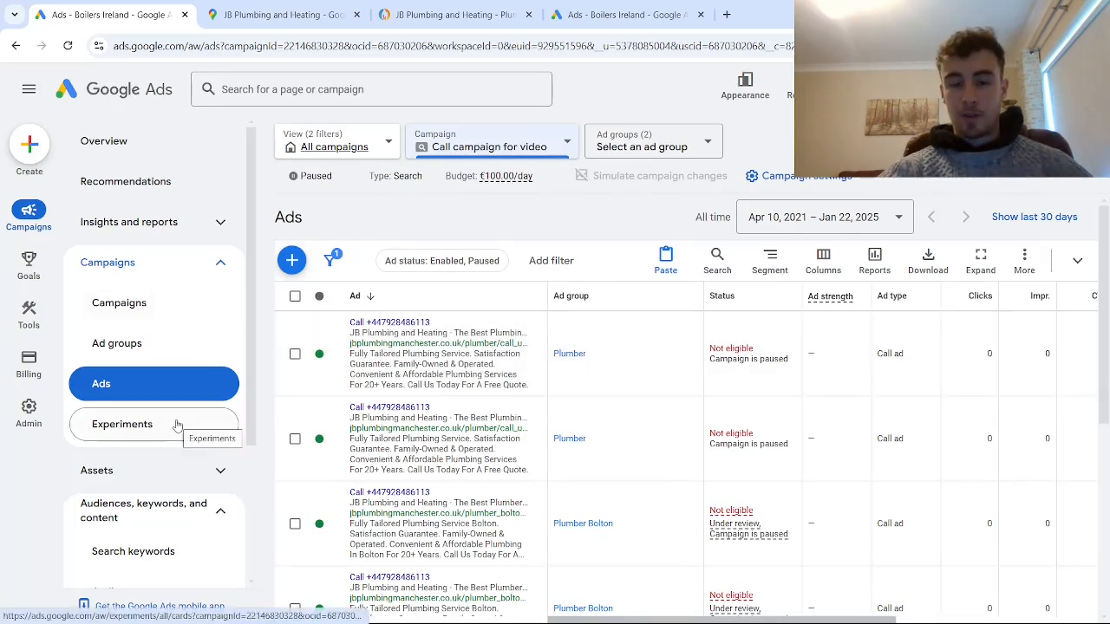
scroll(174, 468, down, 2)
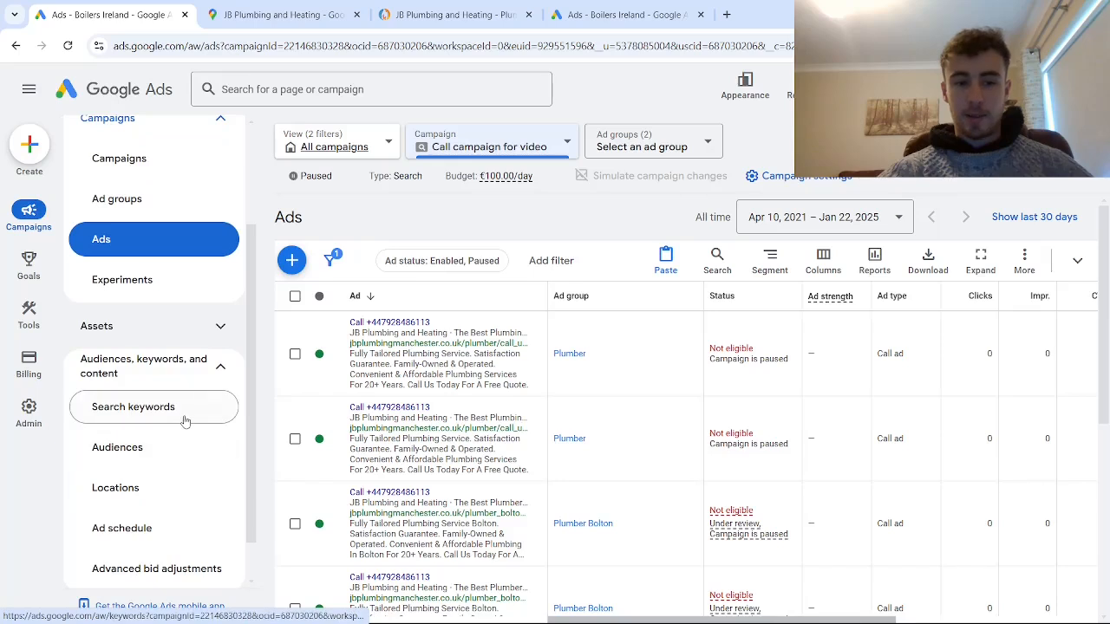
click(158, 409)
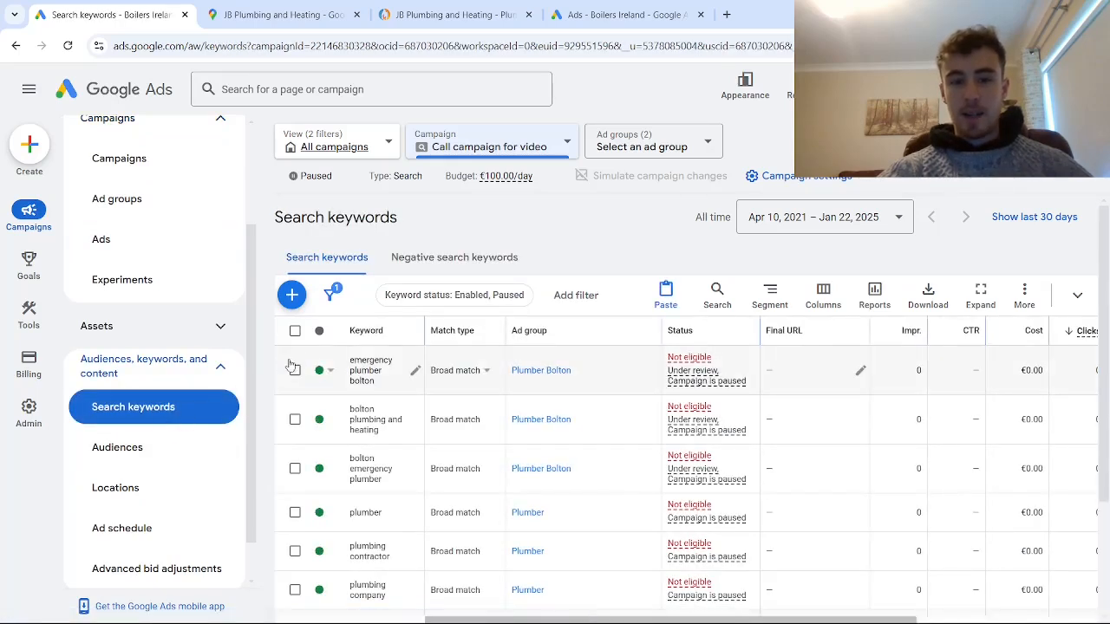
- Change the match type of all the campaign's search keywords to Exact match, without keeping the originals, and apply it
click(295, 332)
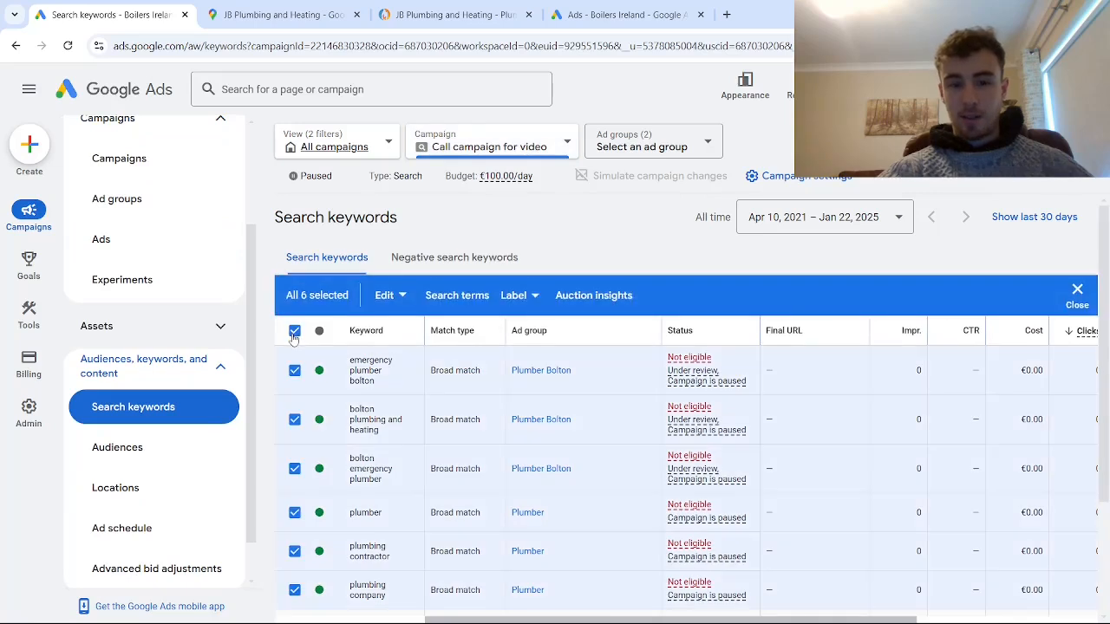
click(386, 296)
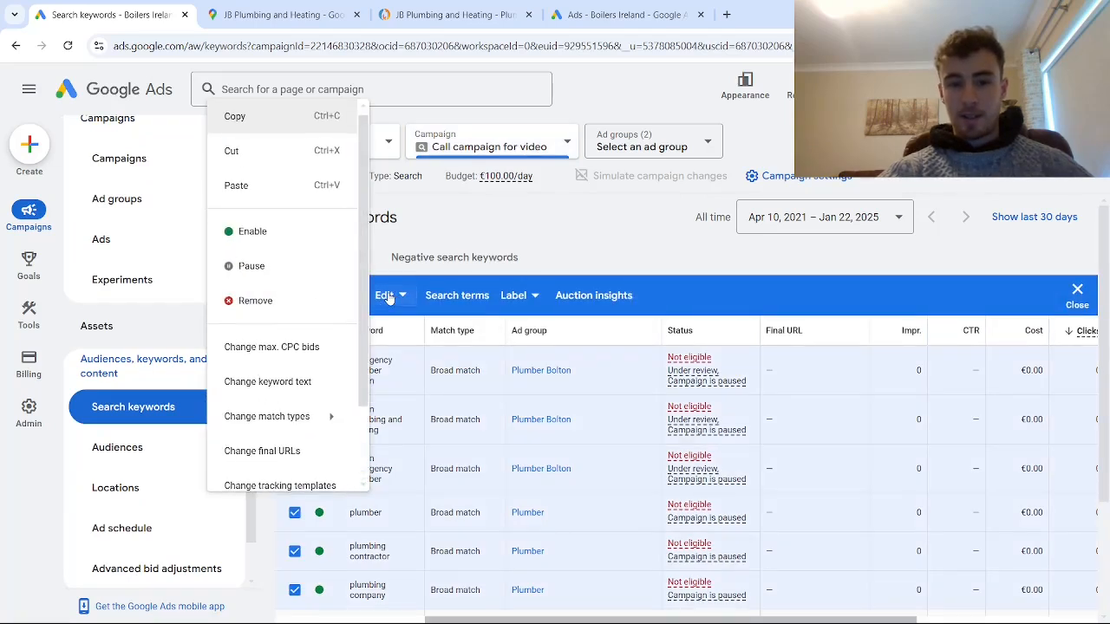
mouse_move(299, 418)
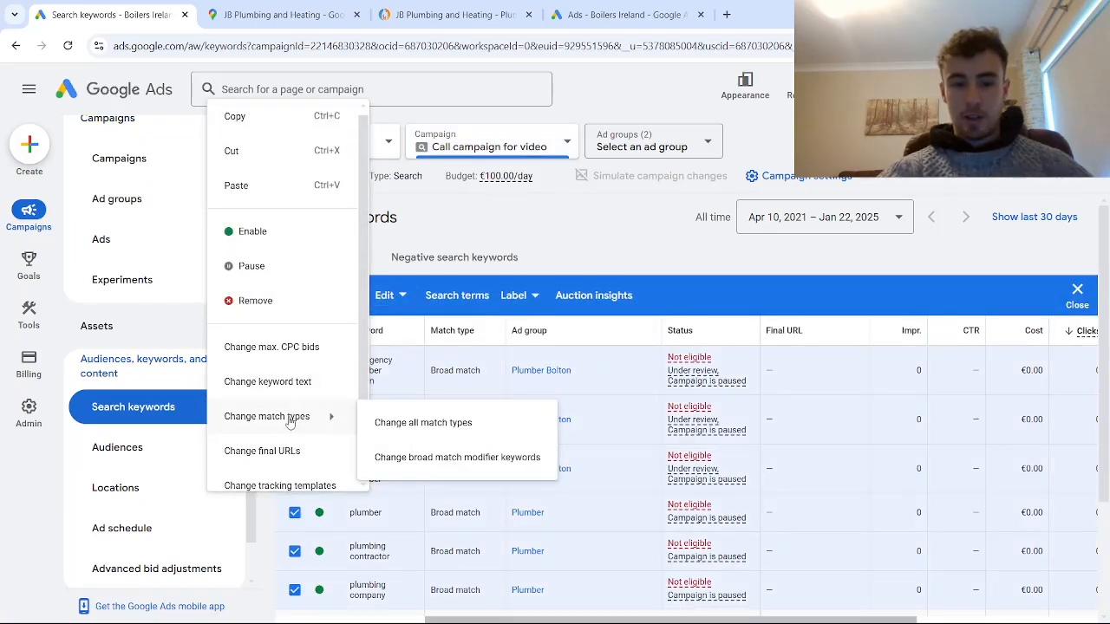
click(421, 424)
click(352, 351)
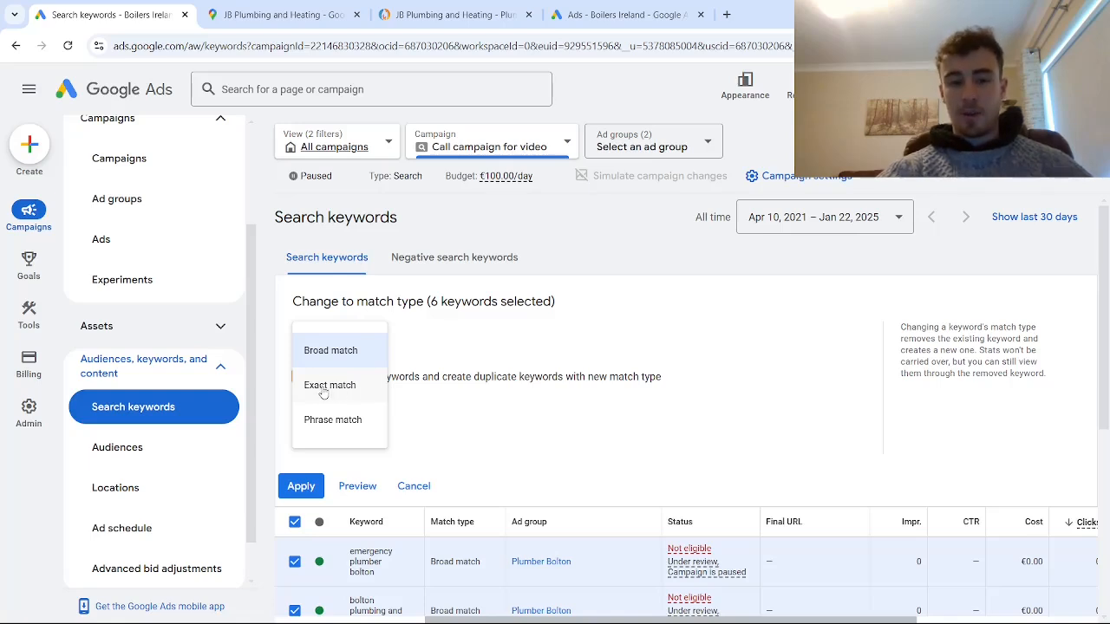
click(323, 393)
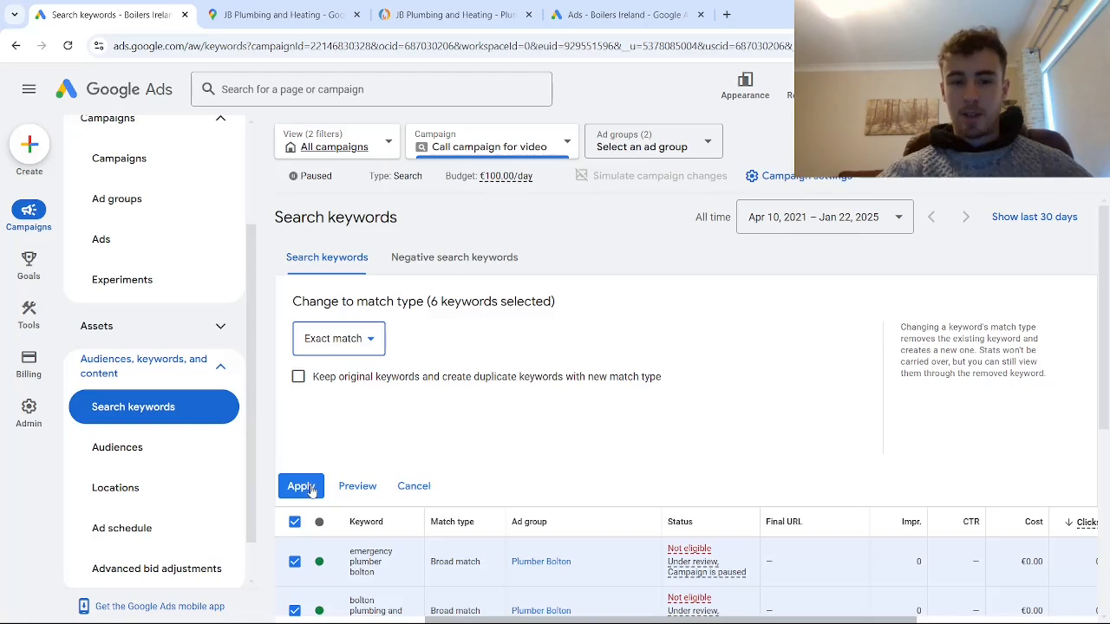
click(301, 487)
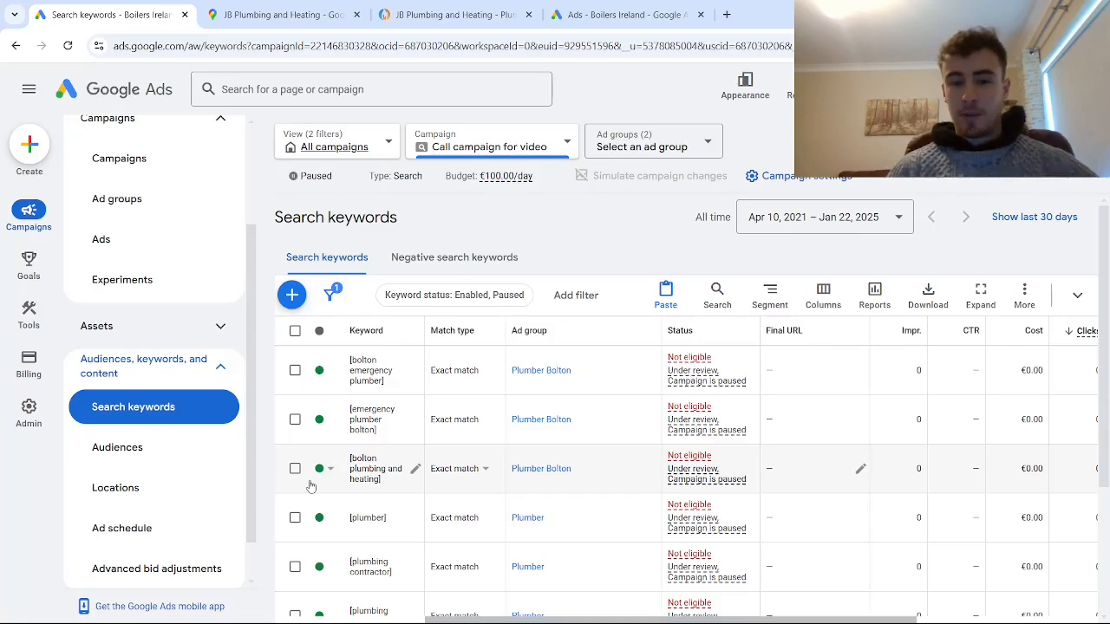
- Review the keyword list, and open the entry form for campaign-level negative keywords in "Call campaign for video"
scroll(317, 414, down, 3)
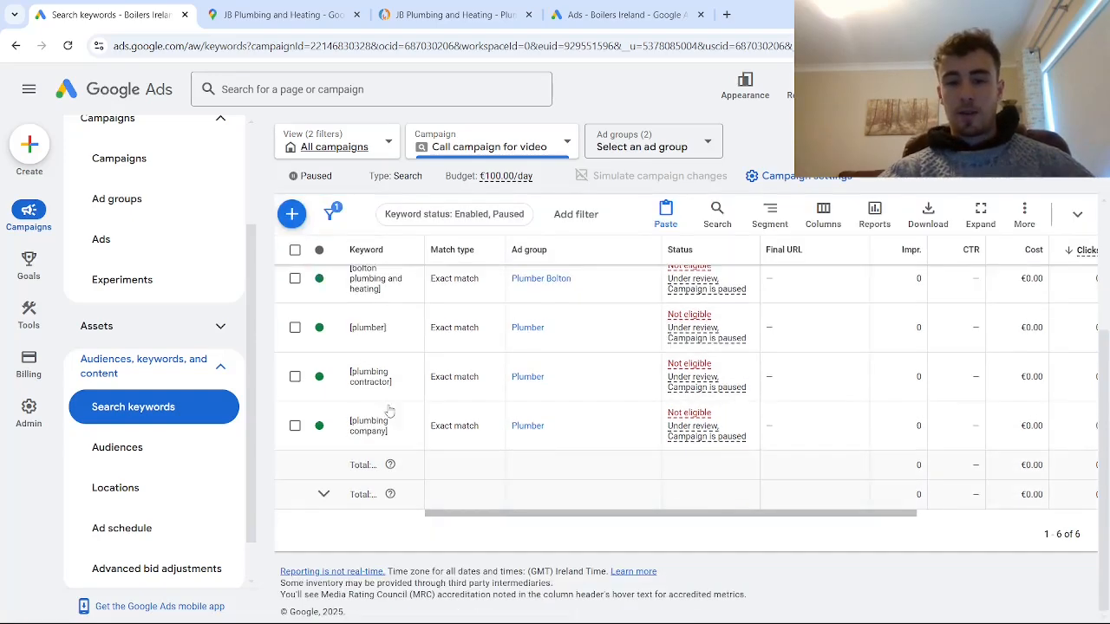
scroll(317, 416, up, 3)
scroll(191, 254, up, 1)
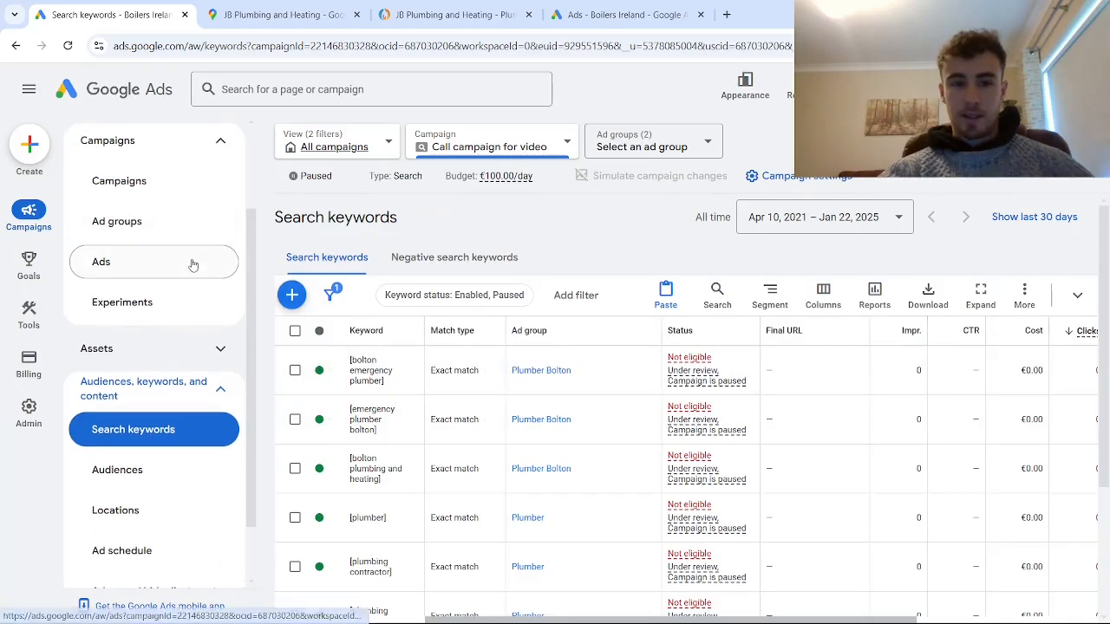
click(433, 263)
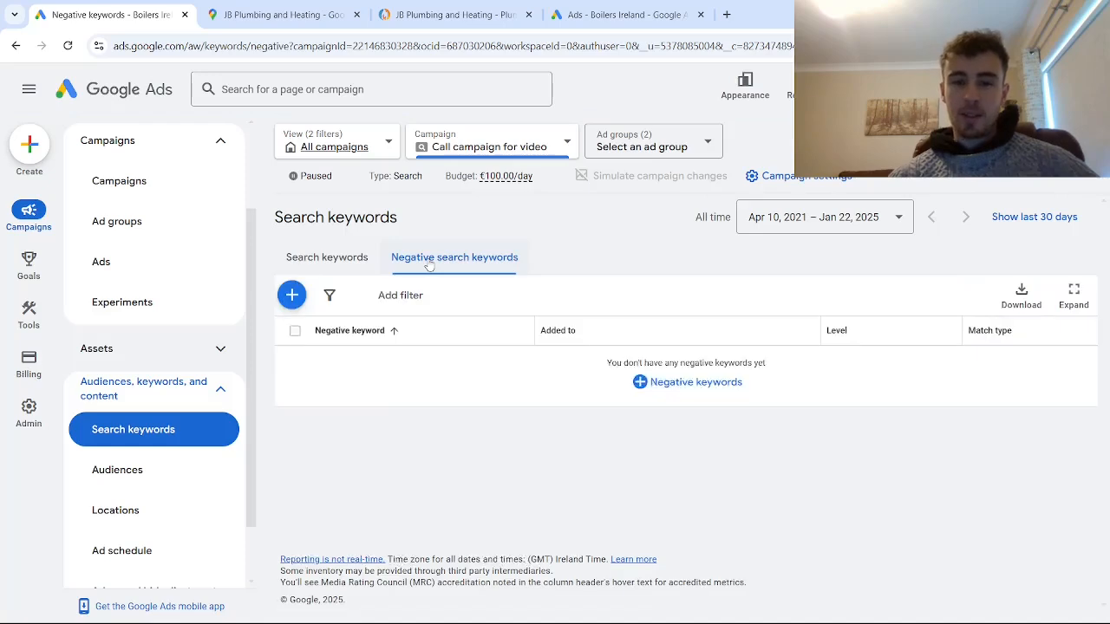
click(639, 383)
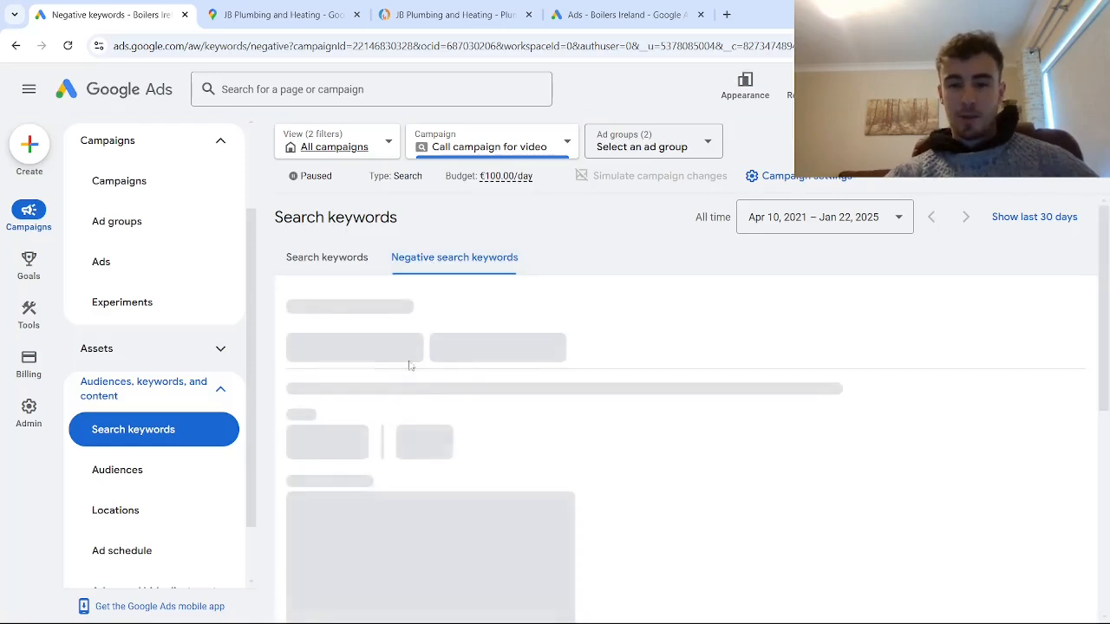
scroll(394, 471, down, 2)
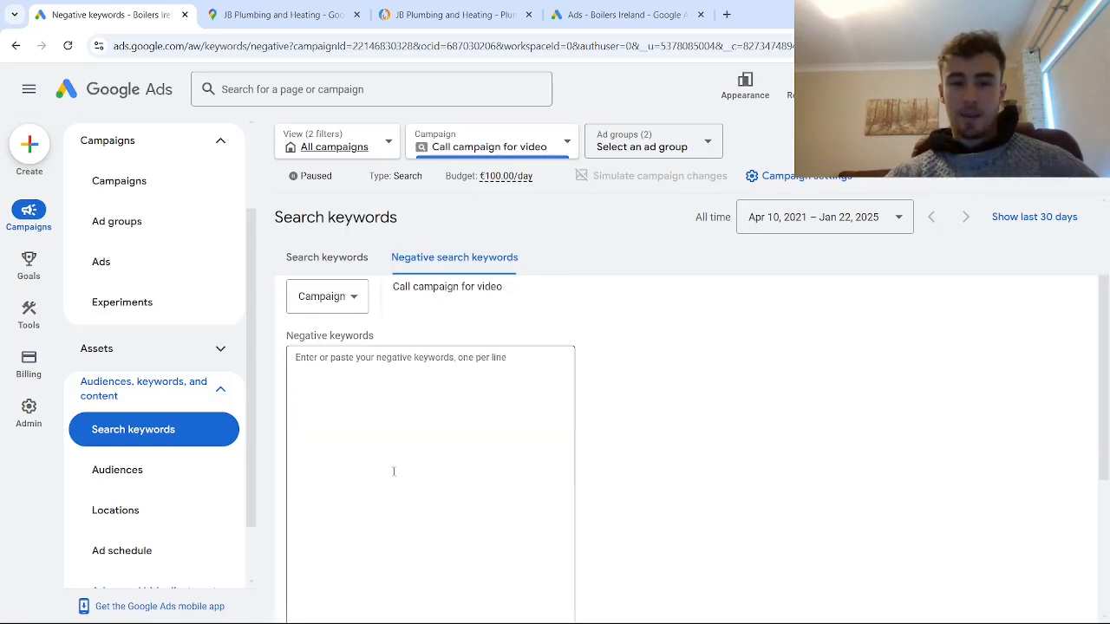
click(369, 375)
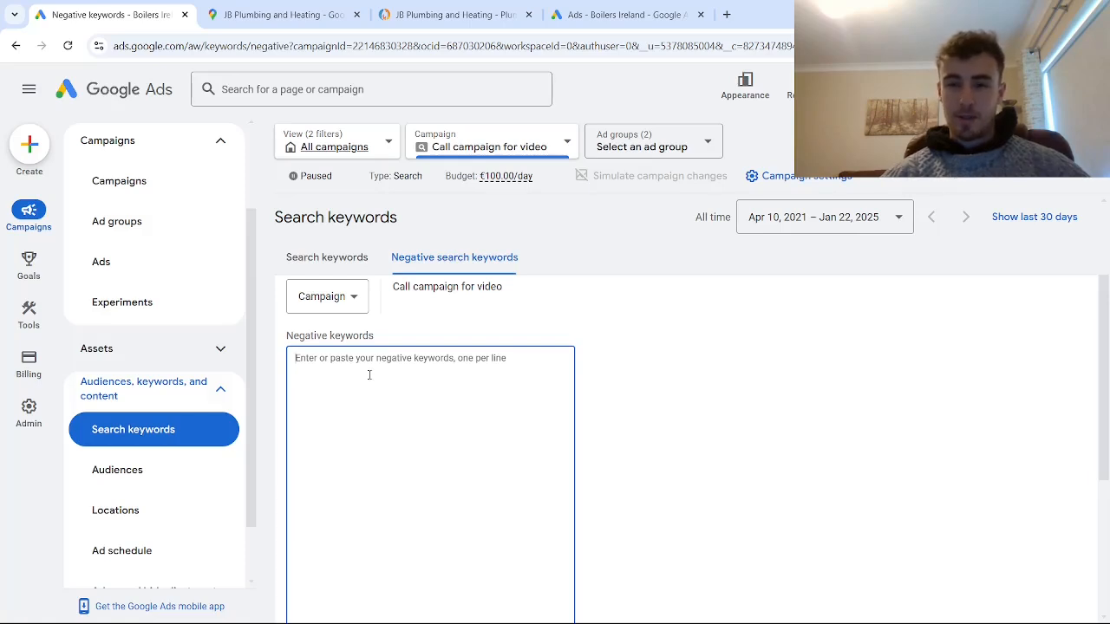
- Open the asset associations of "Call campaign for video"
scroll(144, 280, down, 1)
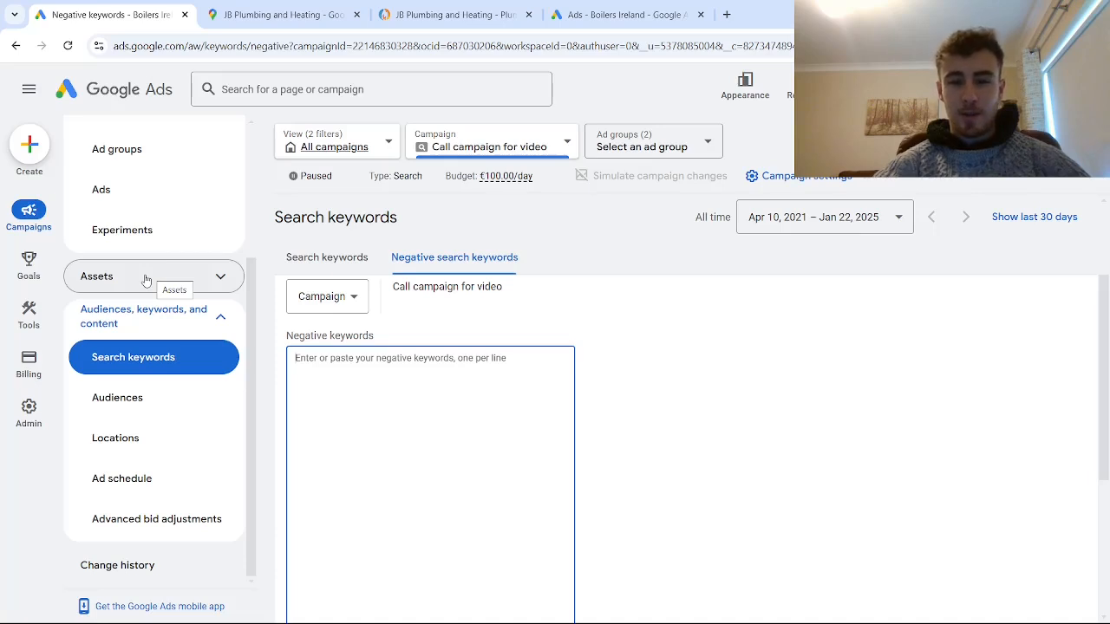
click(144, 278)
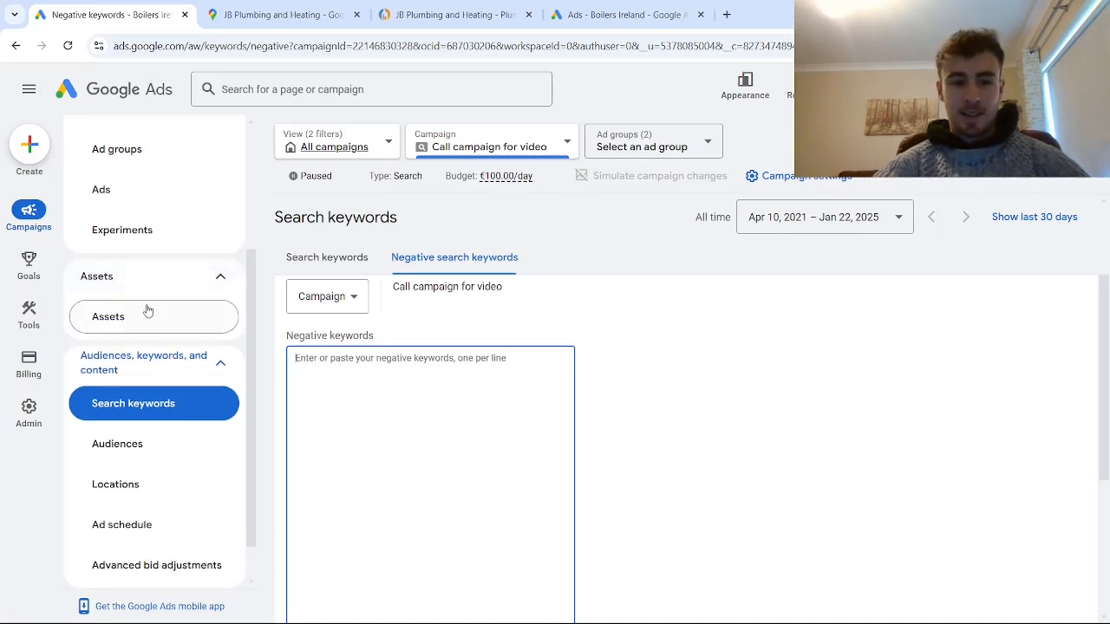
click(150, 316)
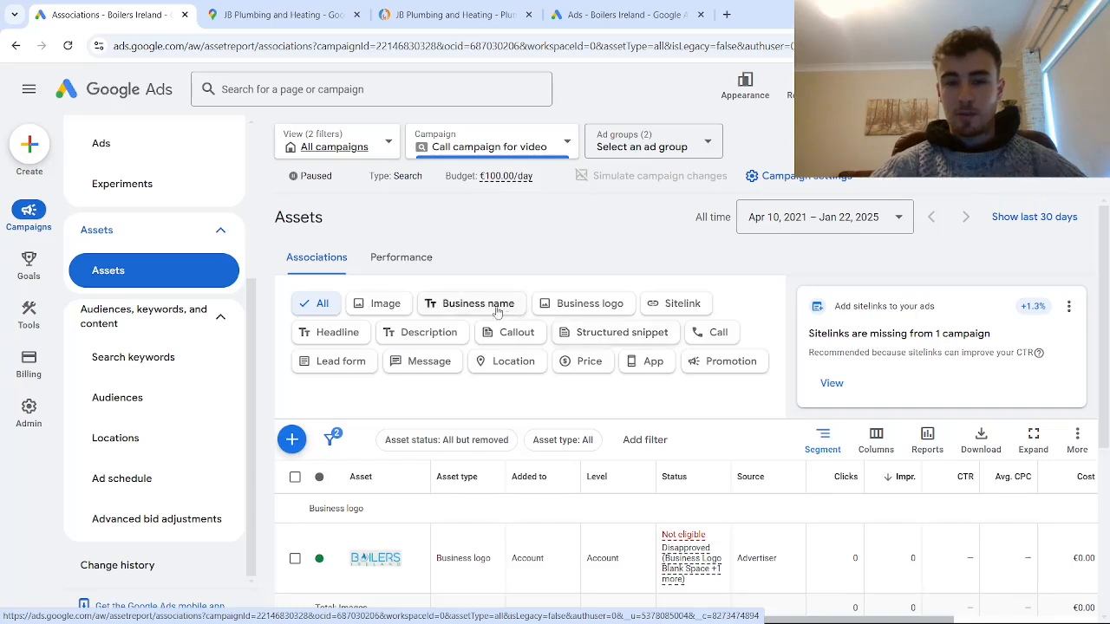
click(396, 311)
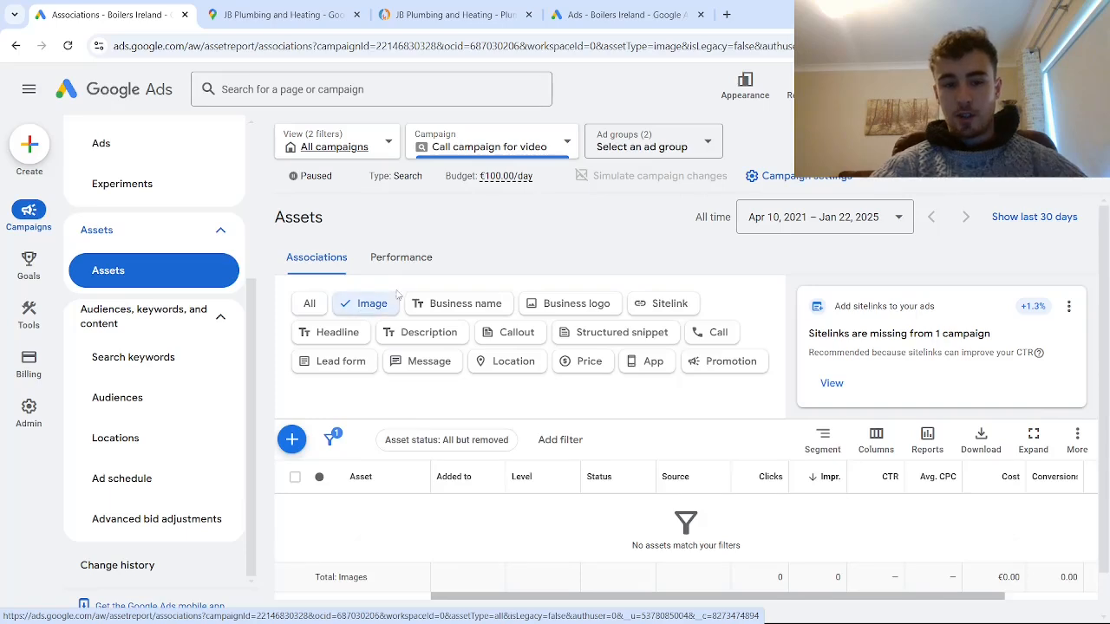
click(291, 440)
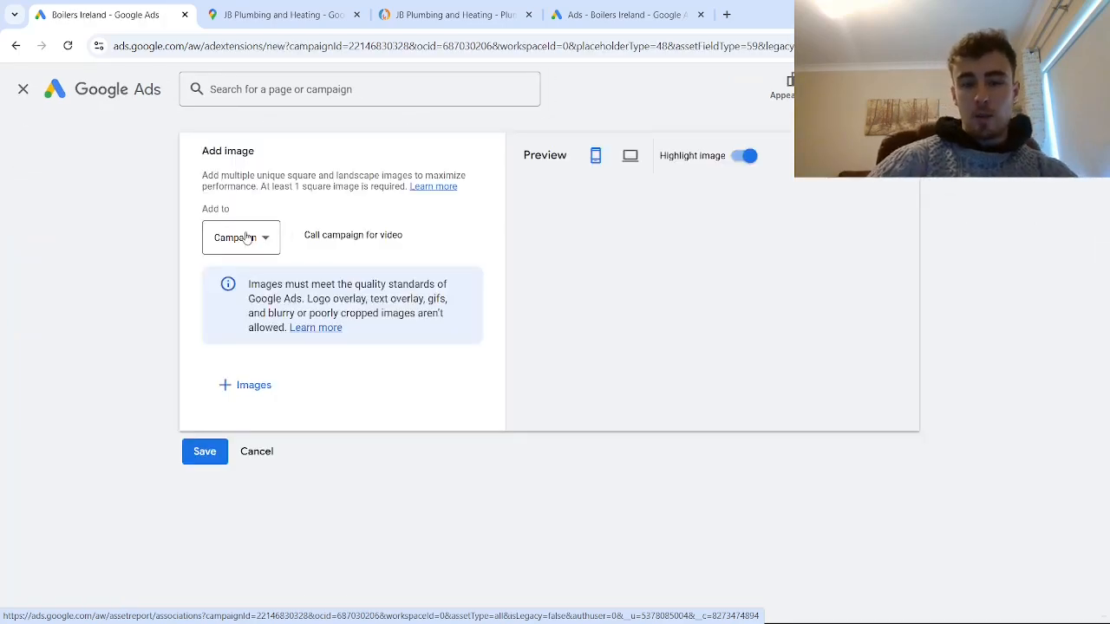
click(248, 238)
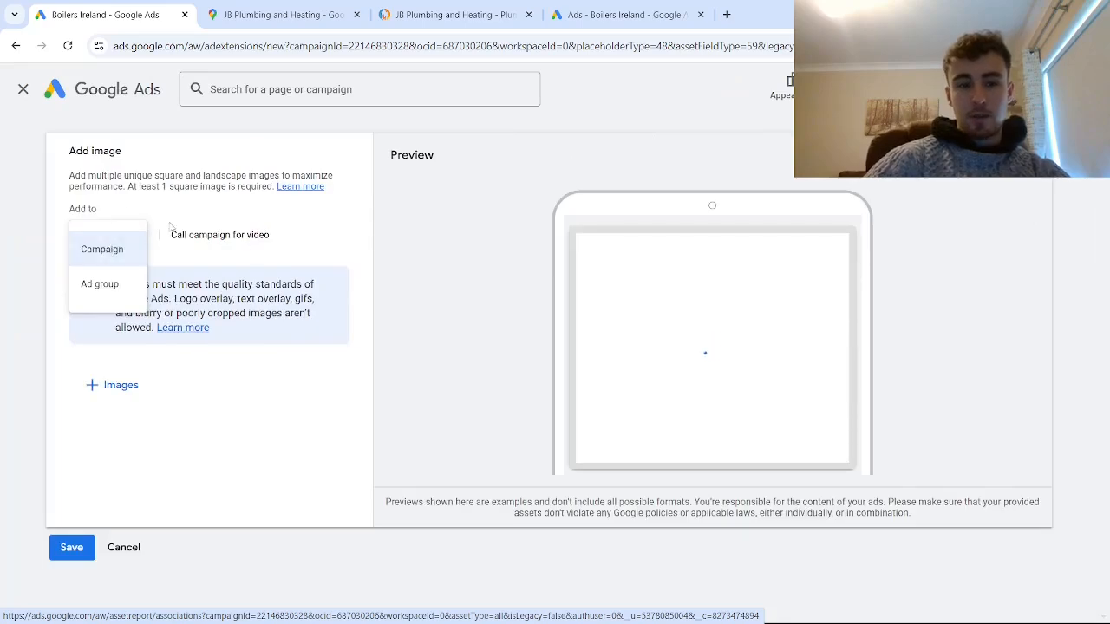
click(118, 247)
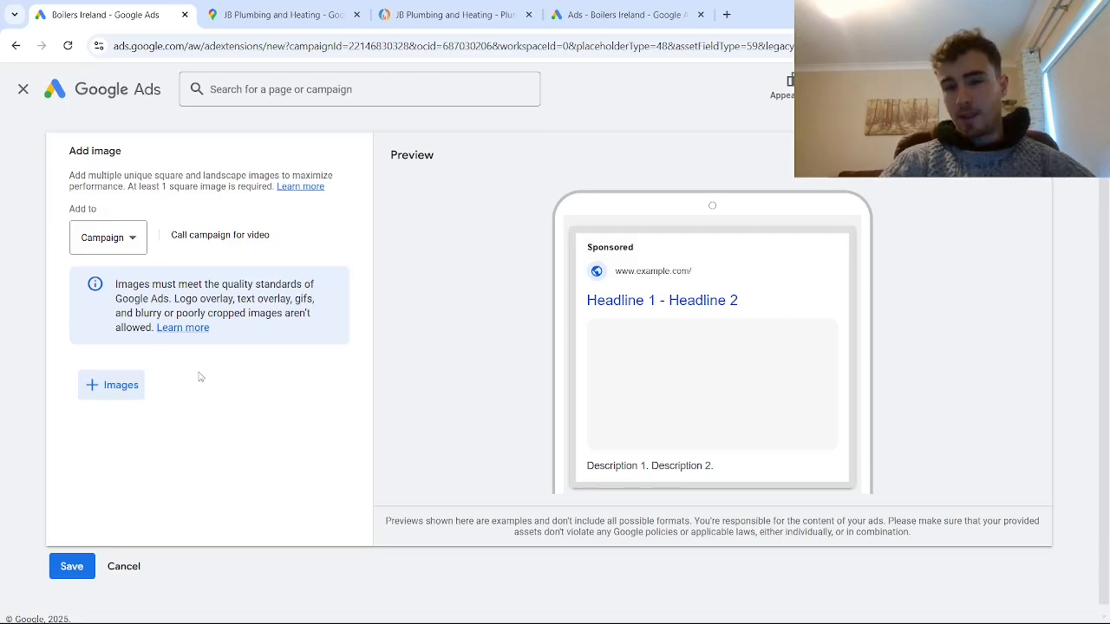
click(21, 92)
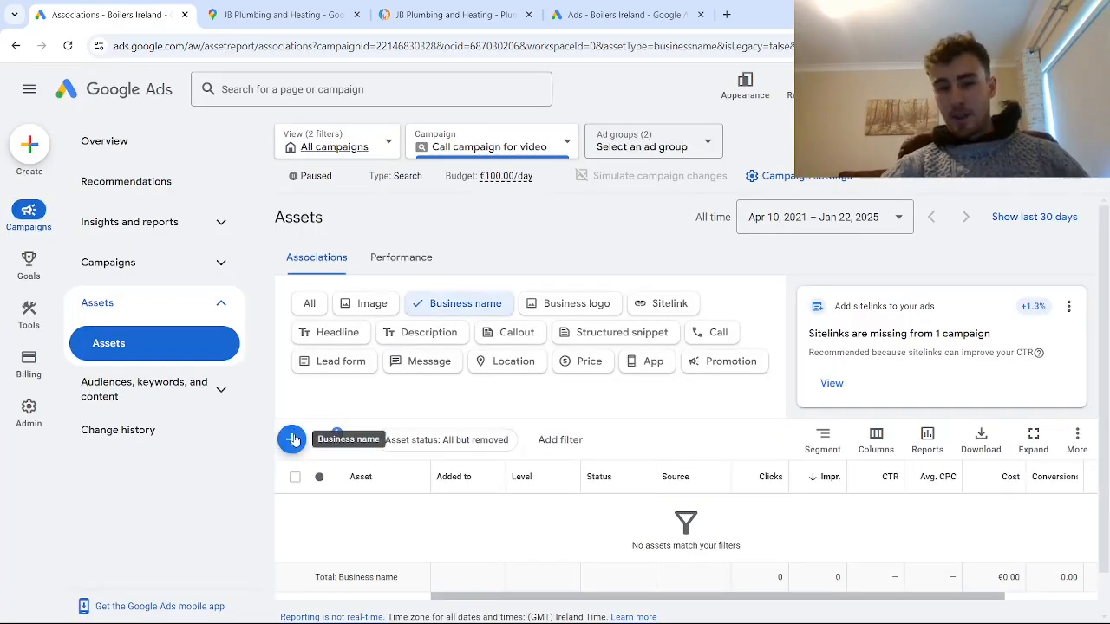
- Show the callout assets of "Call campaign for video" and open the form for adding new campaign-level callouts
click(570, 308)
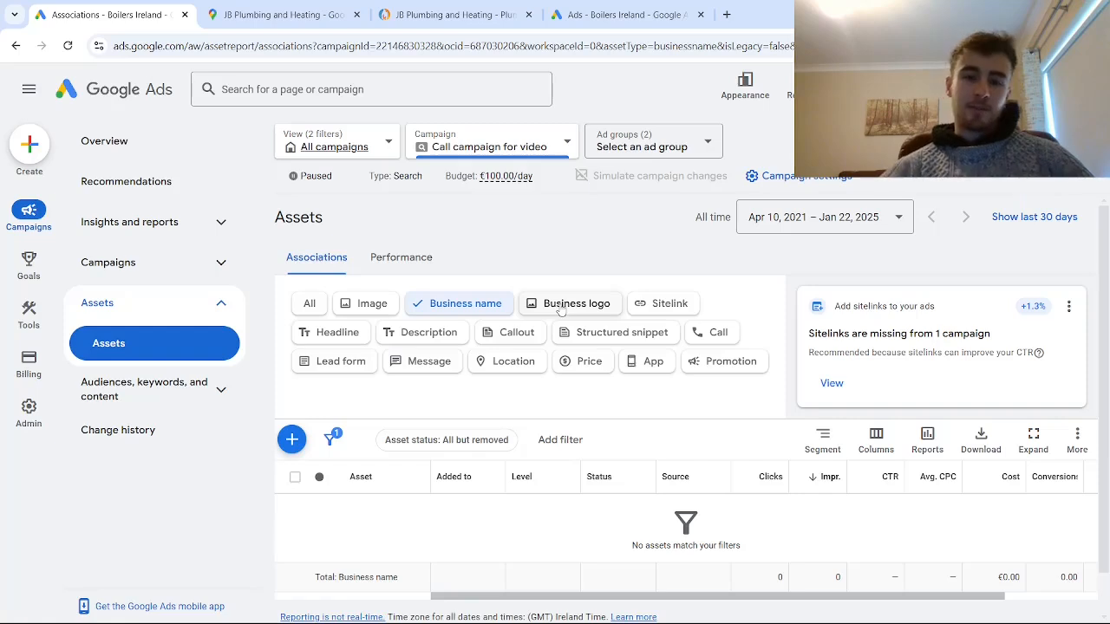
click(495, 334)
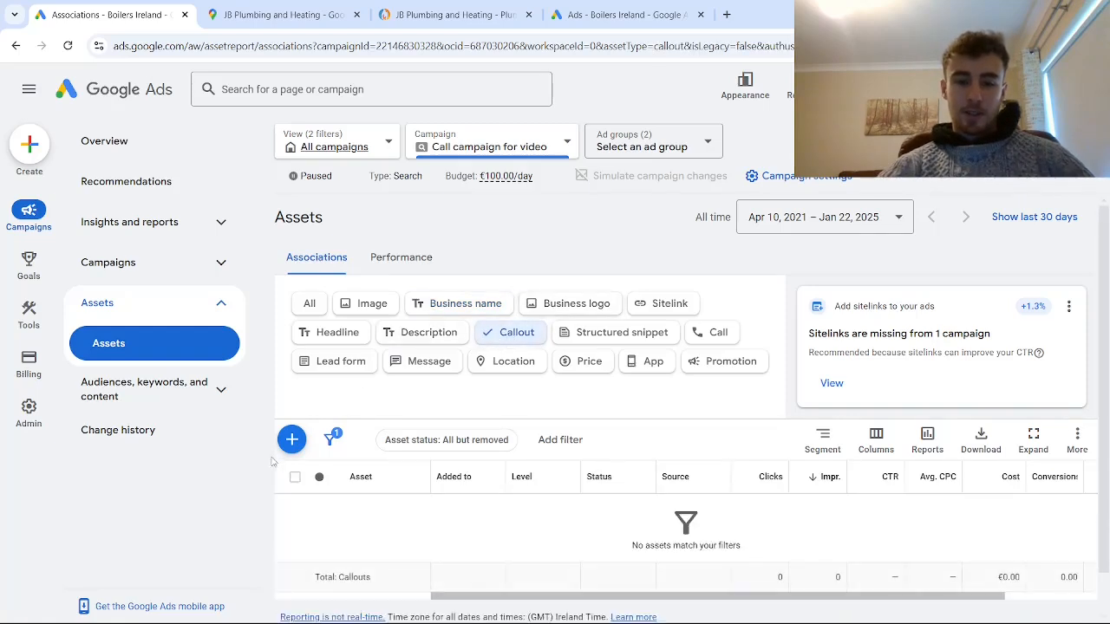
click(292, 439)
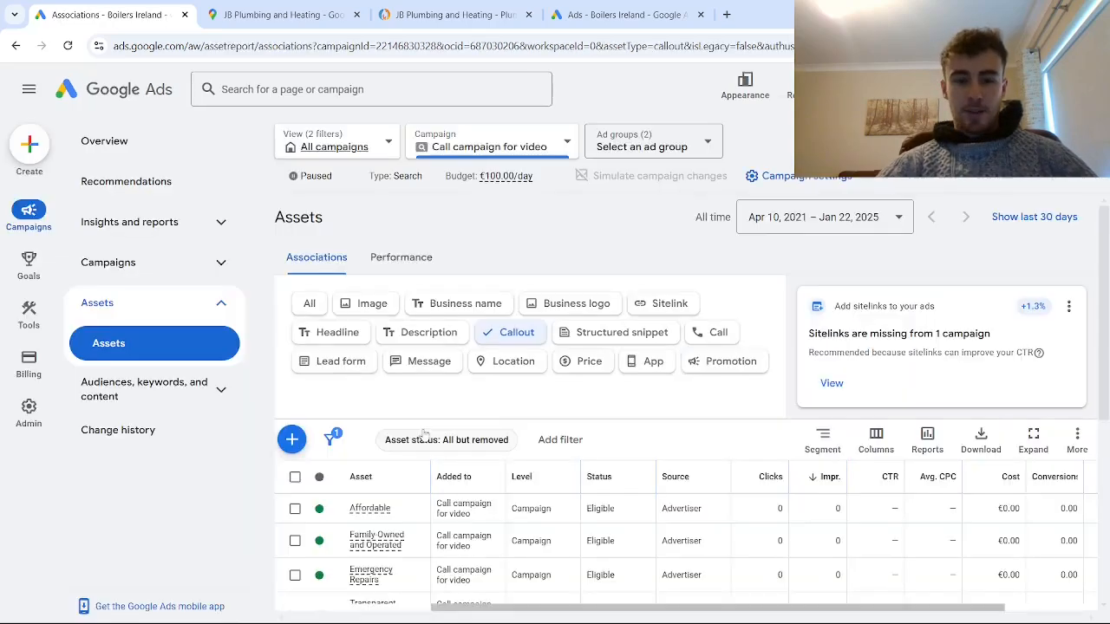
- Review the list of callouts associated with "Call campaign for video"
scroll(423, 434, down, 3)
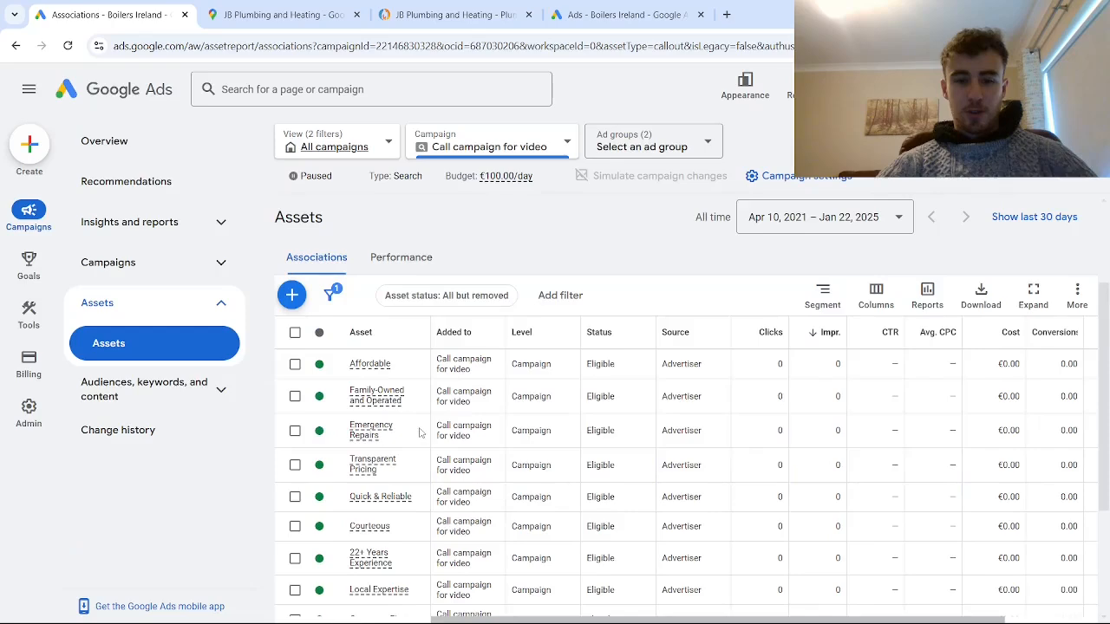
scroll(460, 408, up, 3)
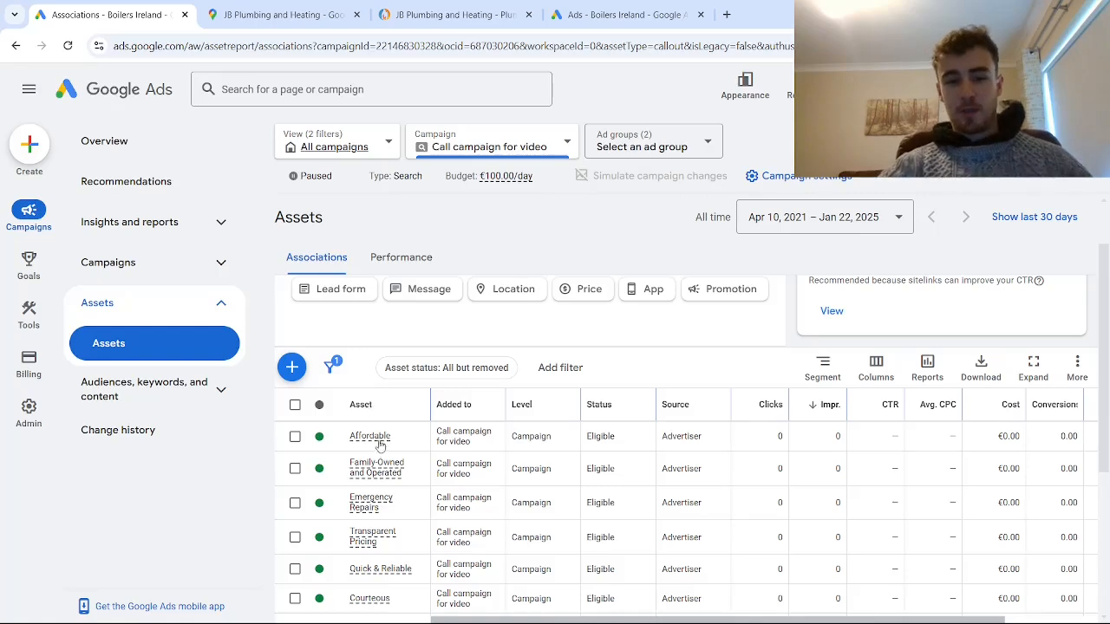
mouse_move(375, 468)
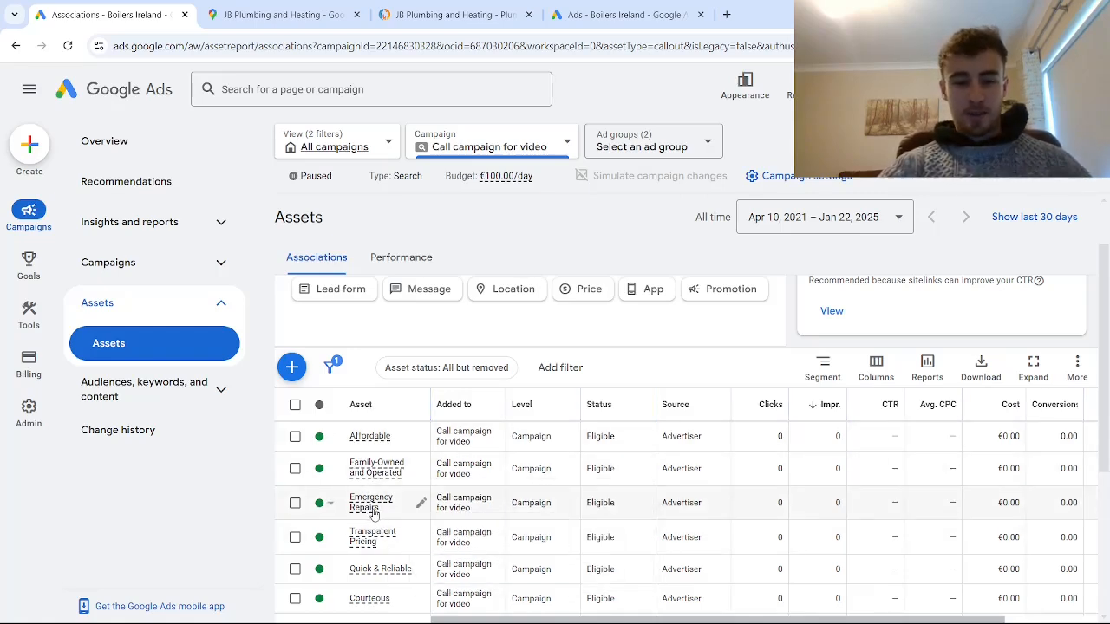
scroll(371, 516, down, 1)
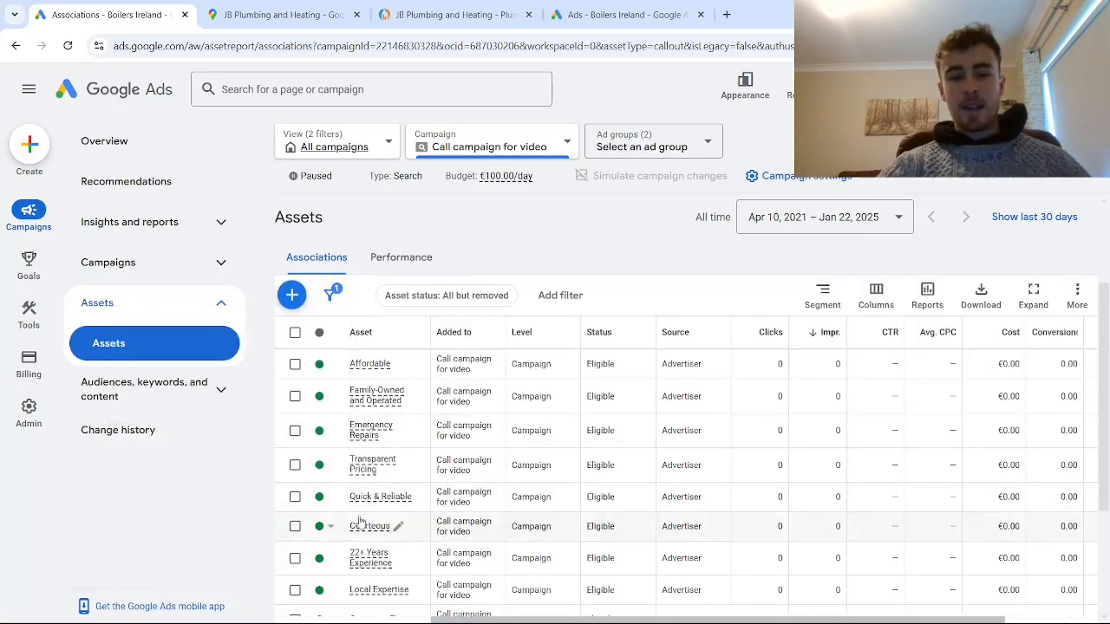
mouse_move(357, 537)
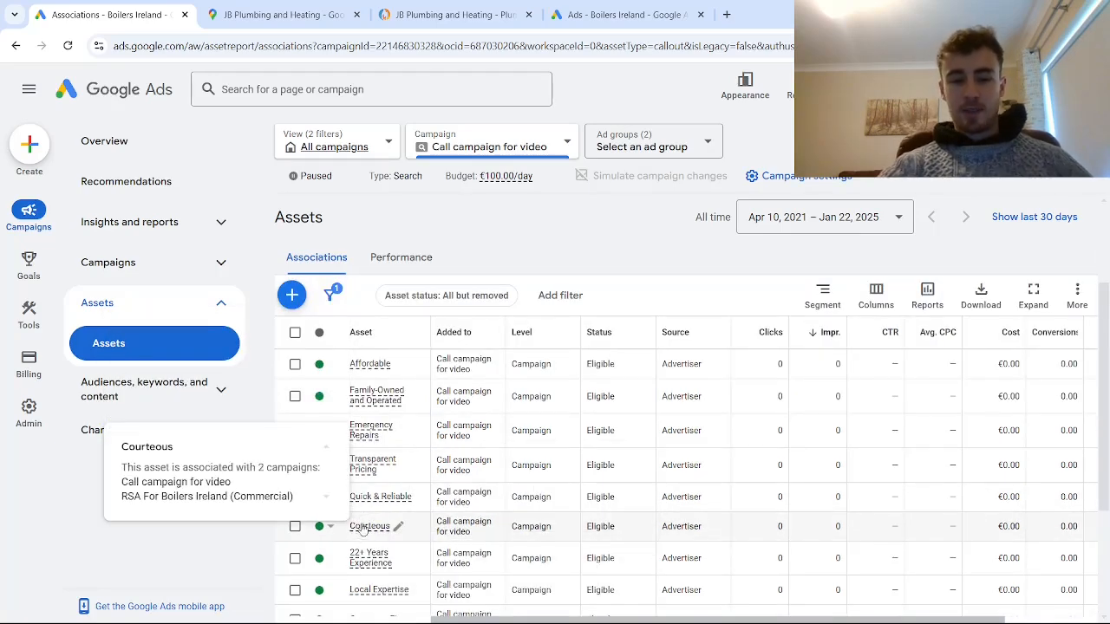
scroll(362, 525, down, 3)
scroll(370, 469, up, 4)
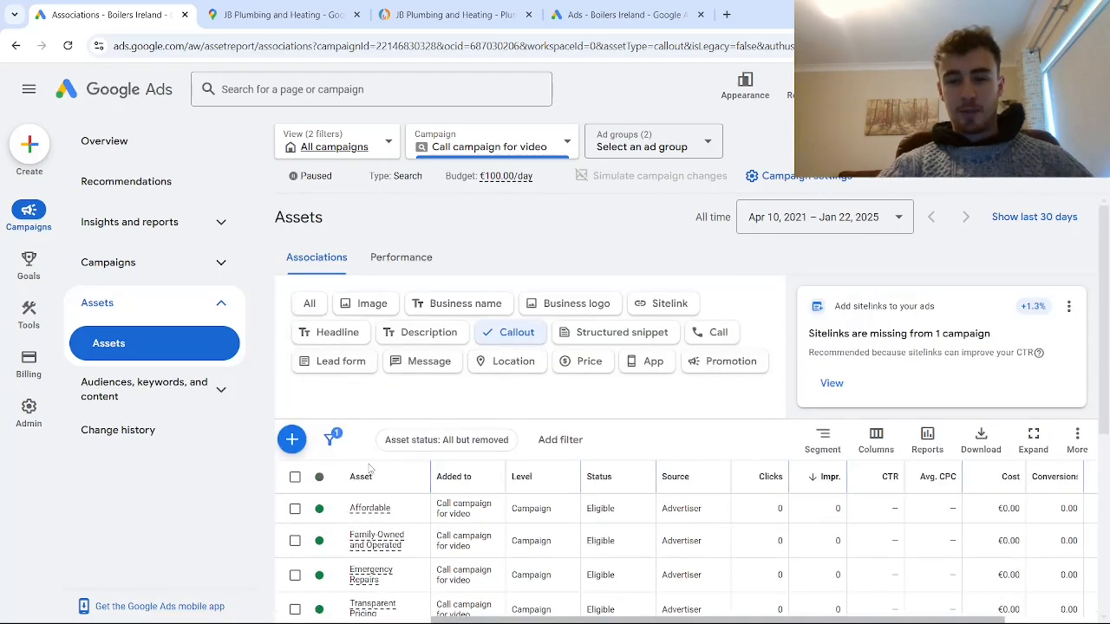
- Examine the header types available for a new structured snippet in "Call campaign for video", and close the form without saving
click(561, 333)
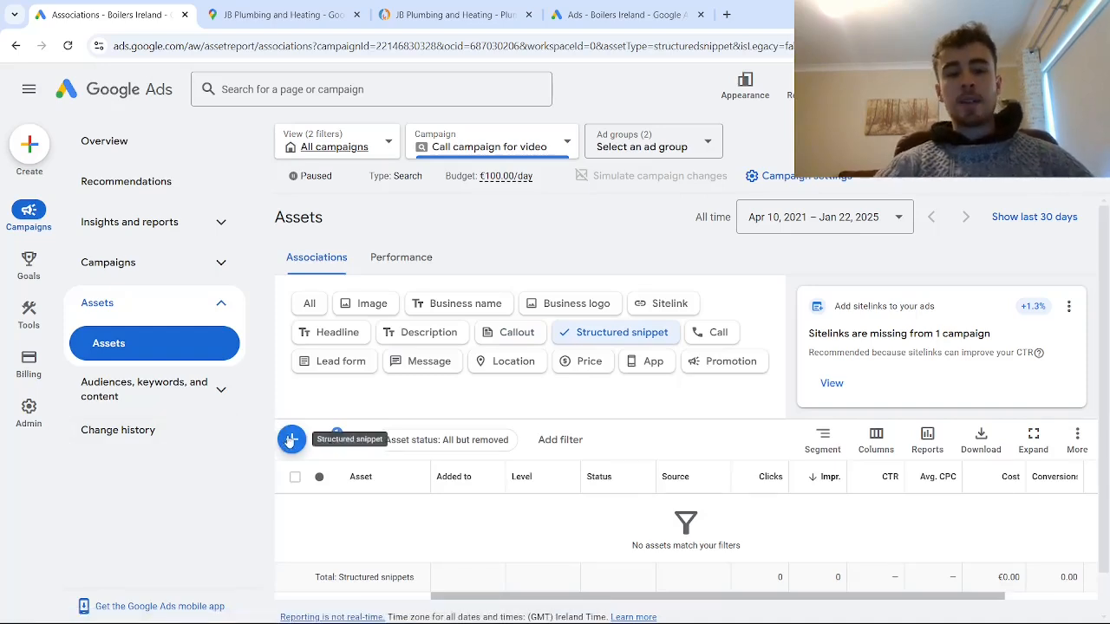
click(291, 439)
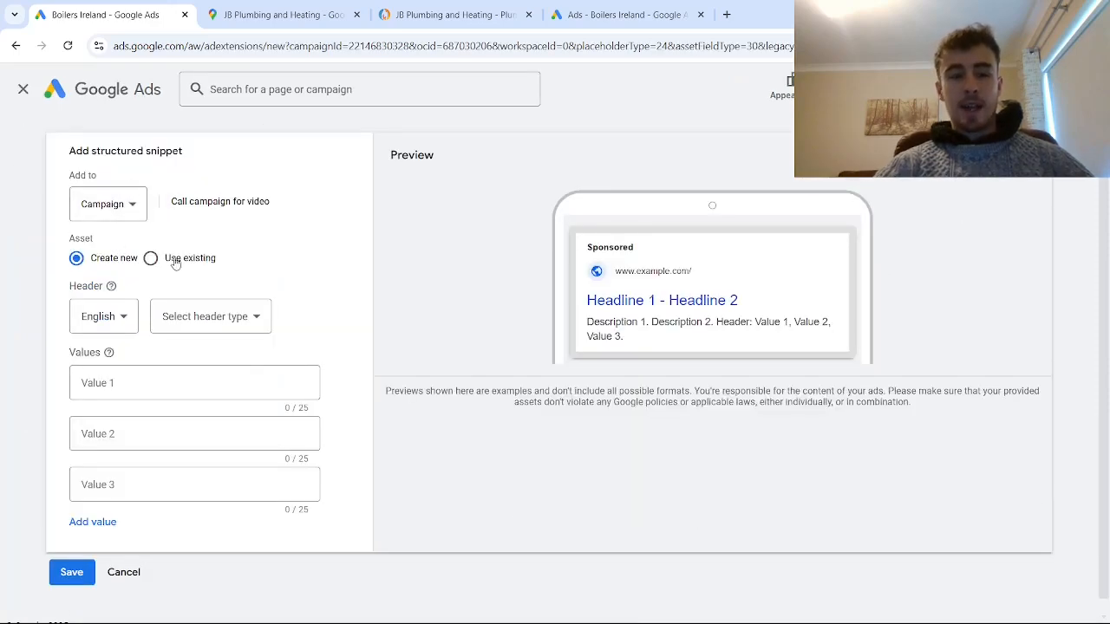
click(204, 318)
scroll(379, 384, down, 2)
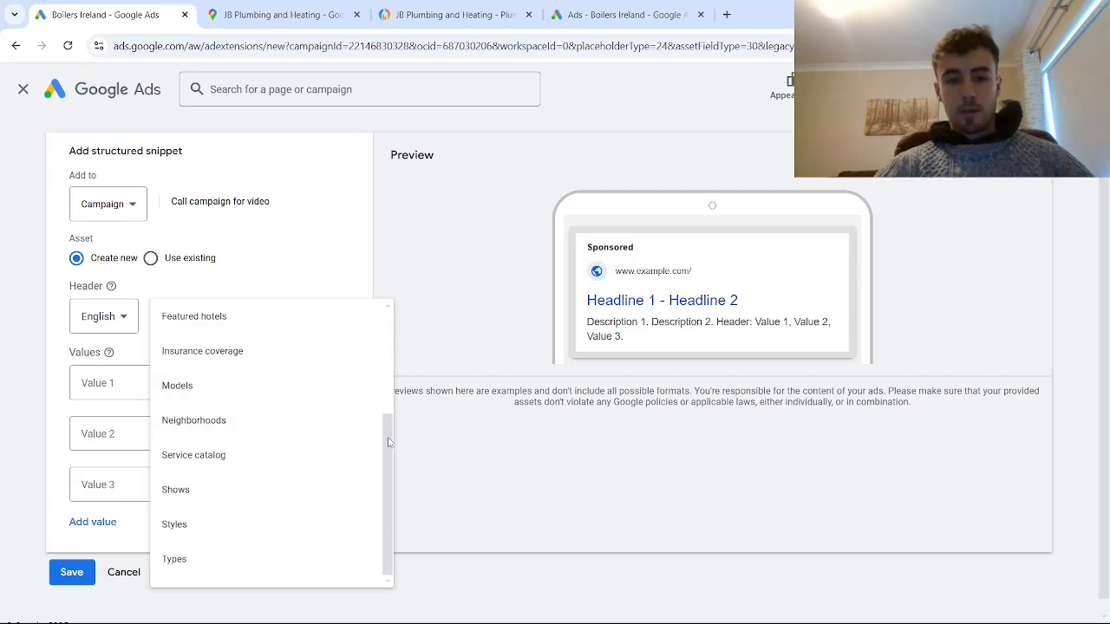
drag(388, 442, 384, 551)
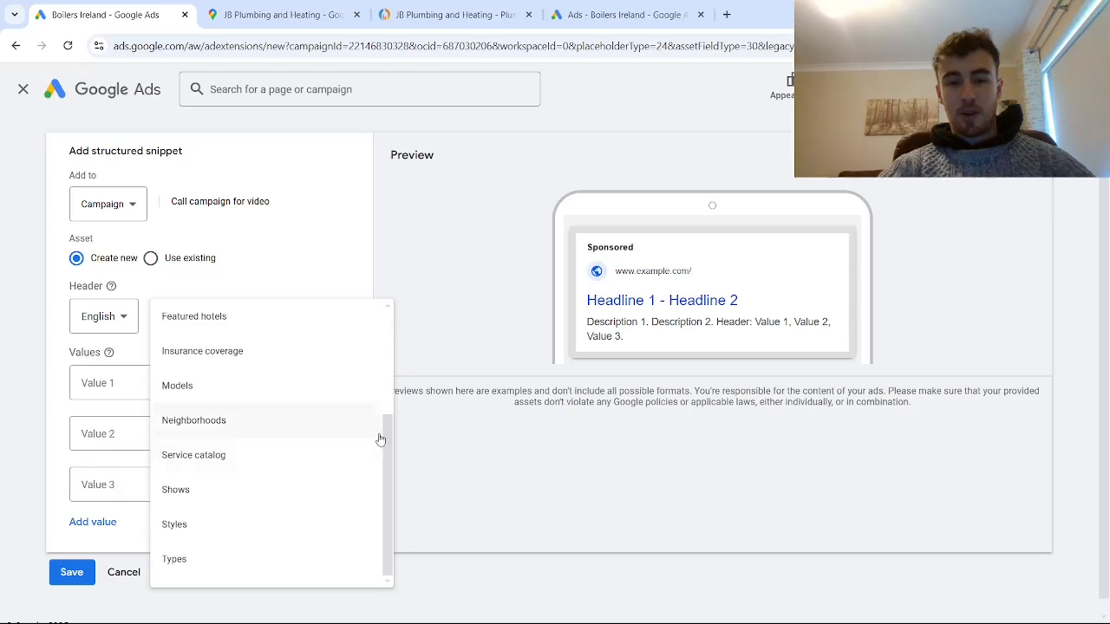
scroll(387, 446, up, 3)
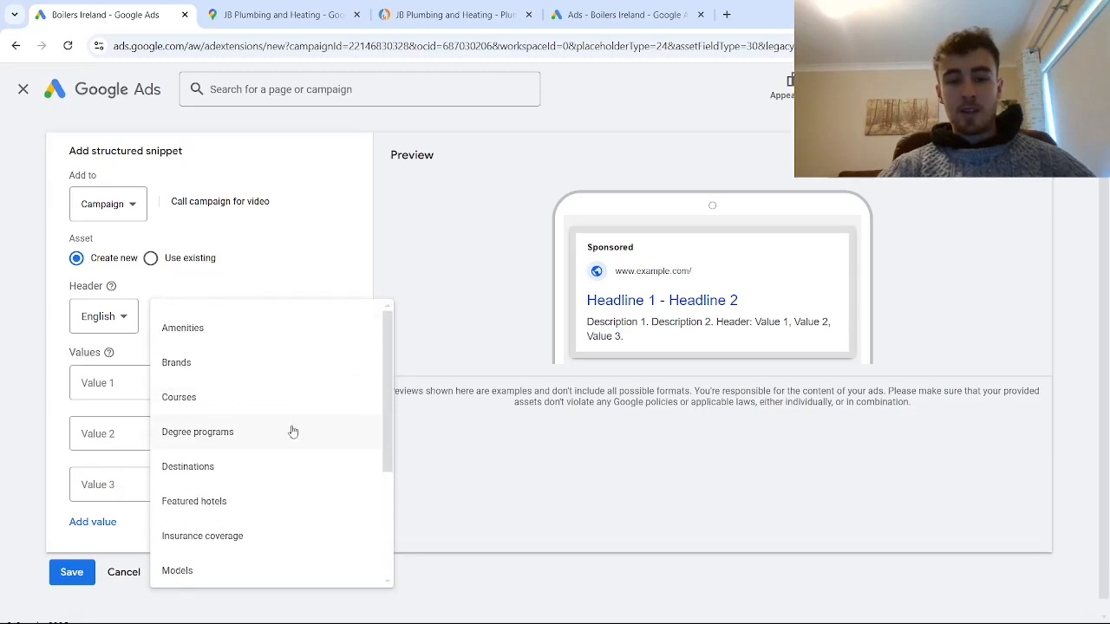
scroll(359, 430, down, 3)
scroll(242, 356, up, 3)
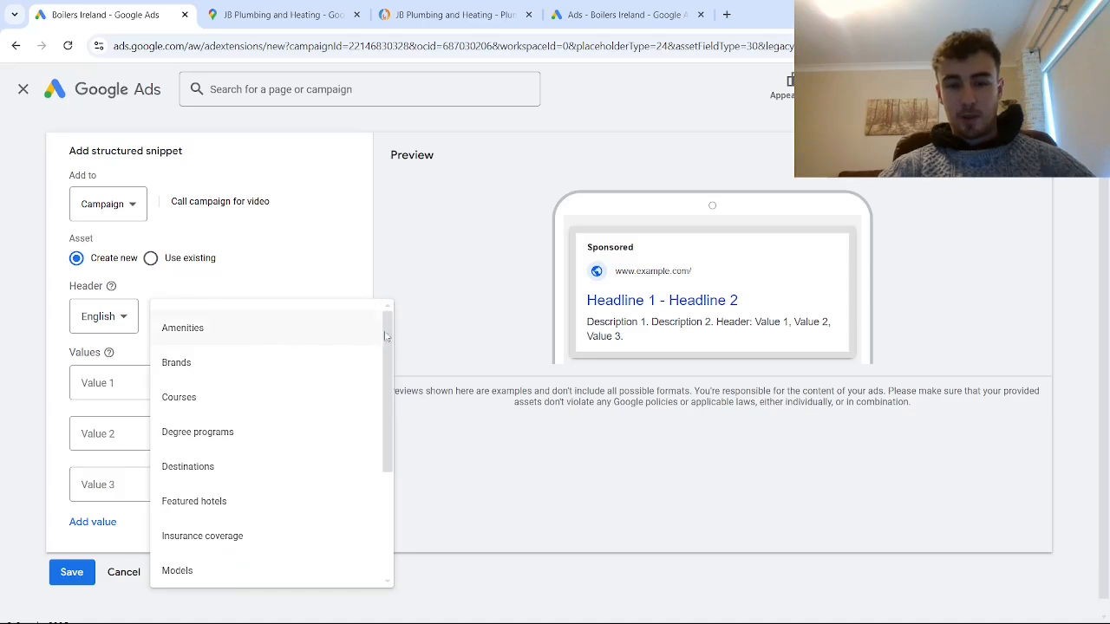
scroll(389, 363, down, 1)
drag(389, 362, 372, 488)
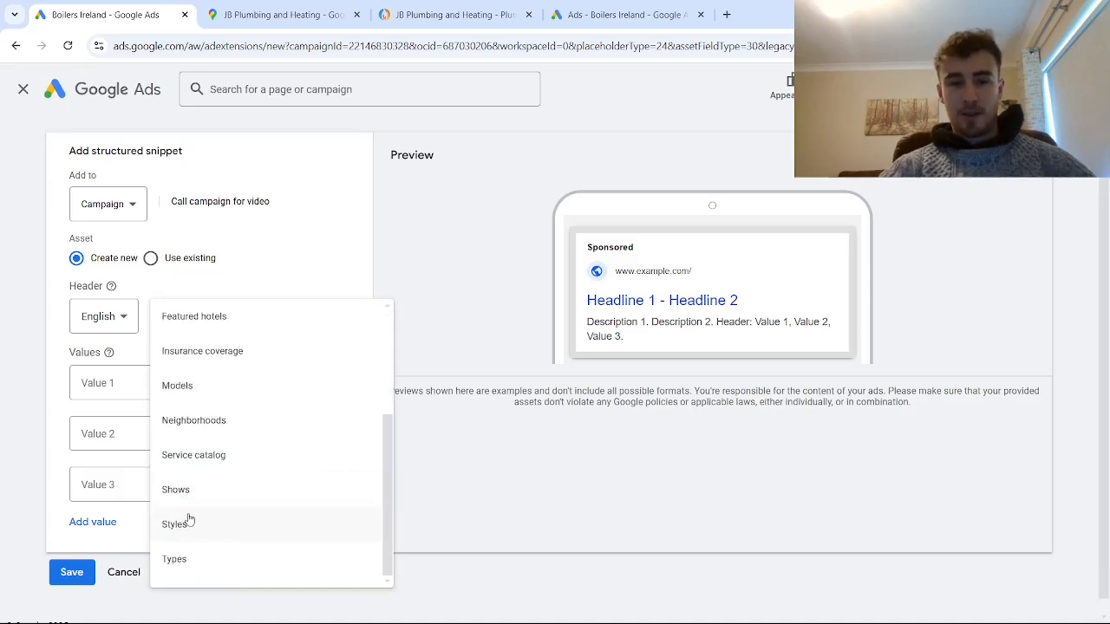
click(24, 88)
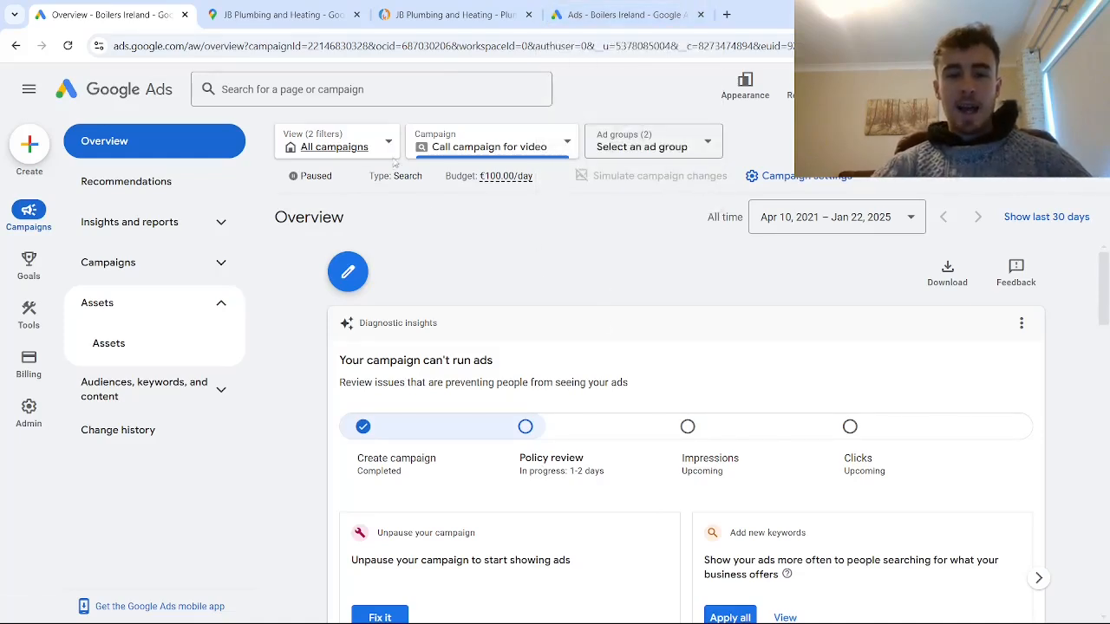
- View the status options of "Call campaign for video" and dismiss them without choosing one
click(318, 176)
click(399, 213)
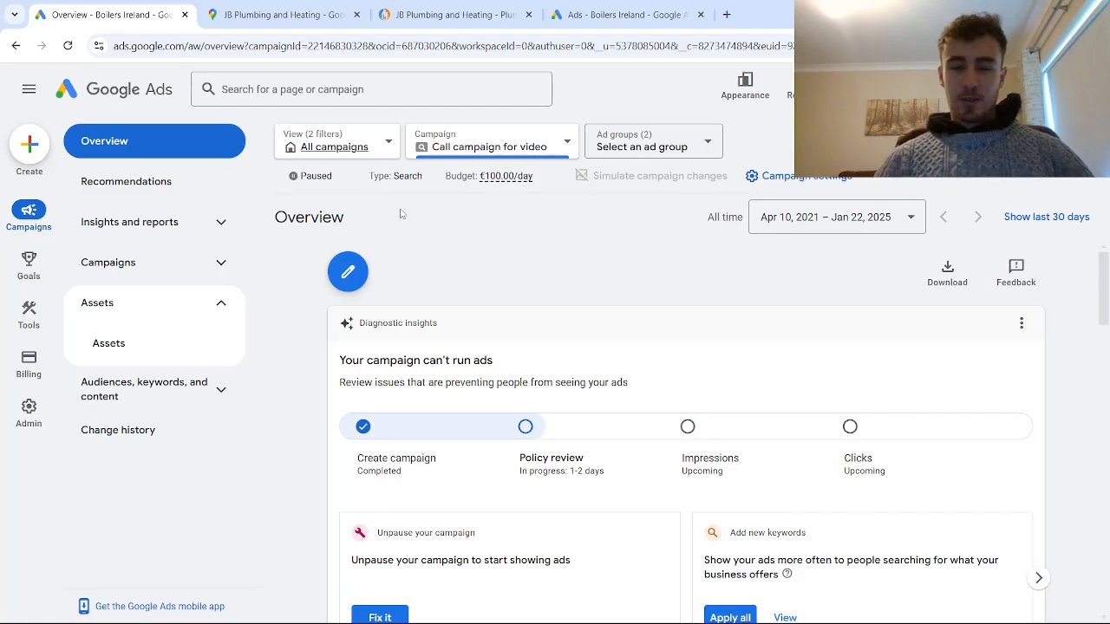